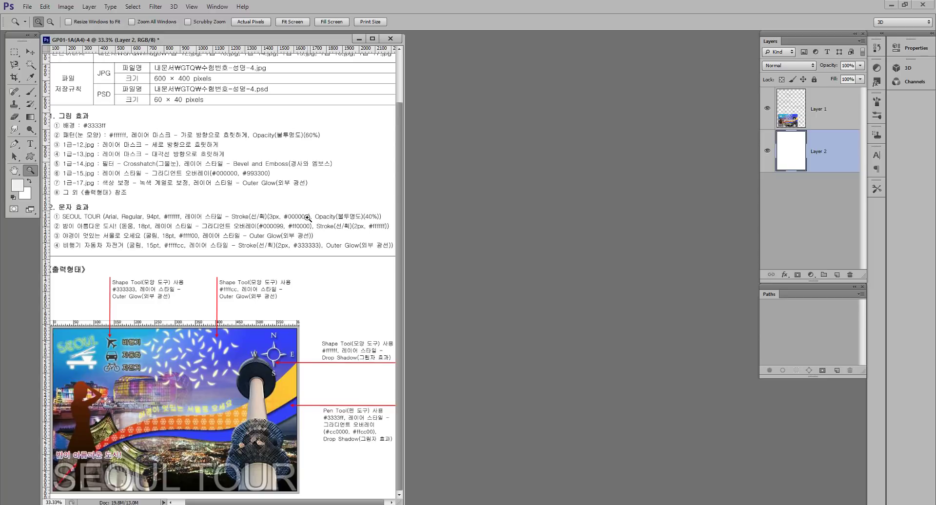
Create a 600 × 400 pixel RGB document at 72 pixels/inch with a white background, named 수험번호-성명-4
key(ctrl+n)
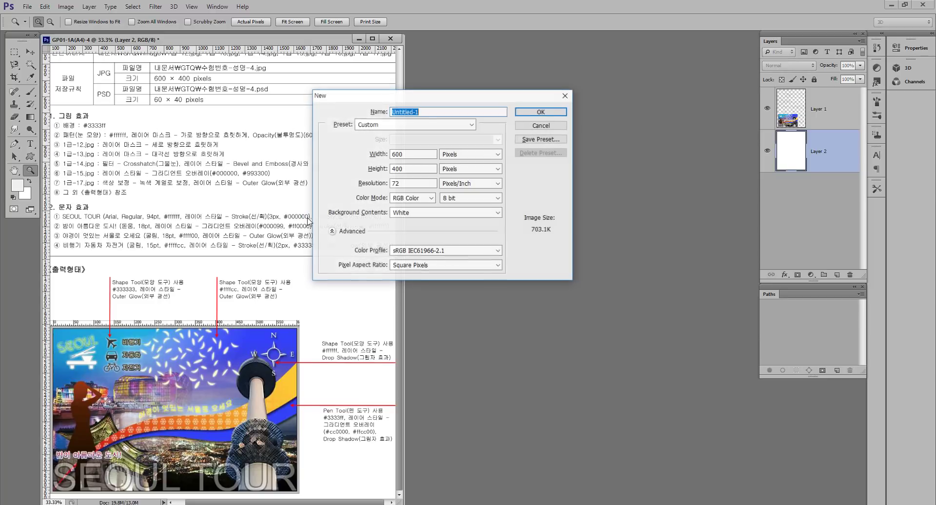
drag(400, 101, 508, 60)
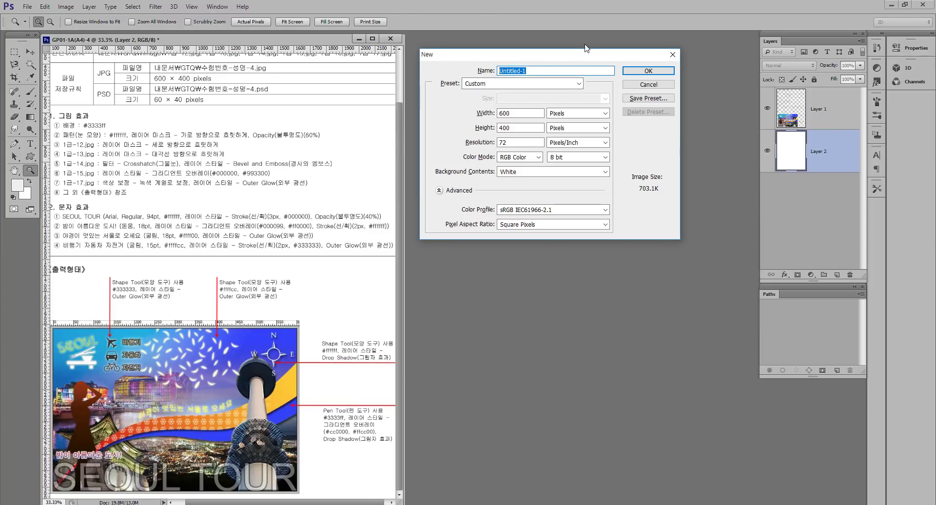
text(tn)
text(gjaqjsg)
text(-성명-4)
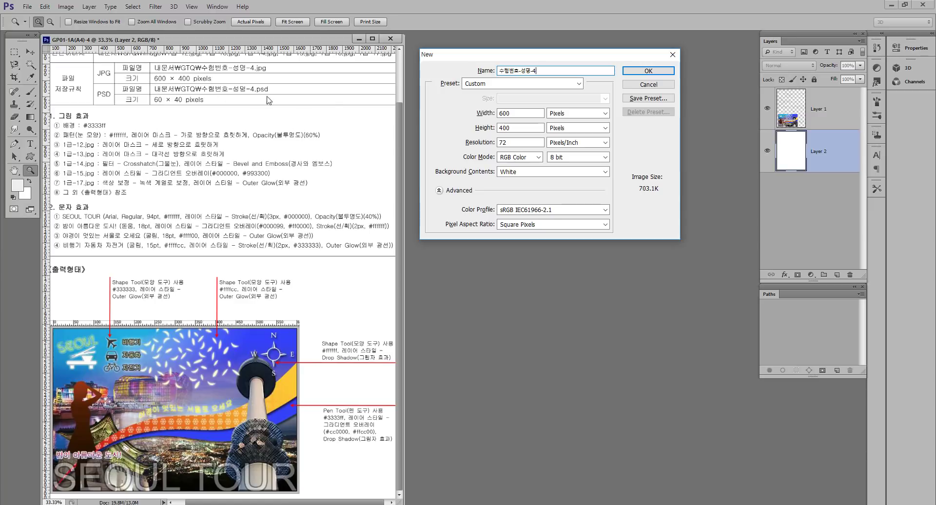
double_click(521, 113)
key(Tab)
click(556, 114)
click(556, 113)
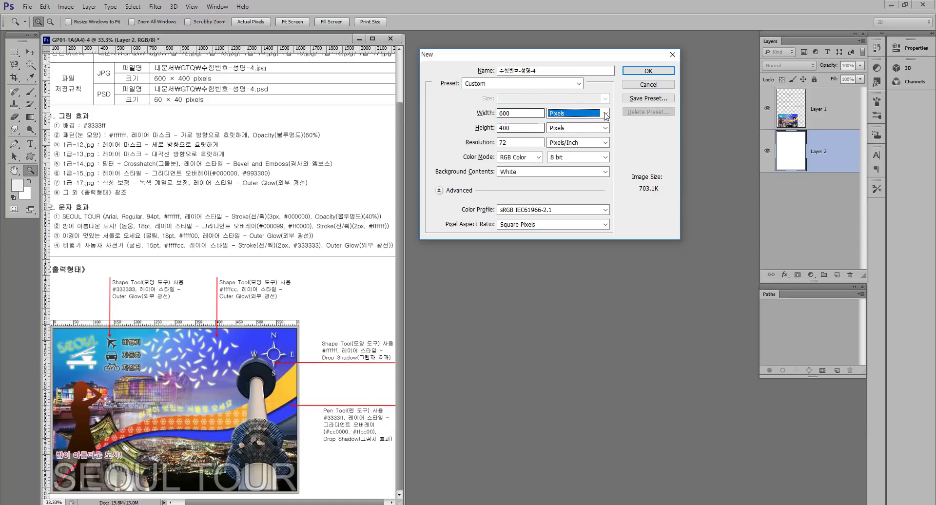
double_click(504, 142)
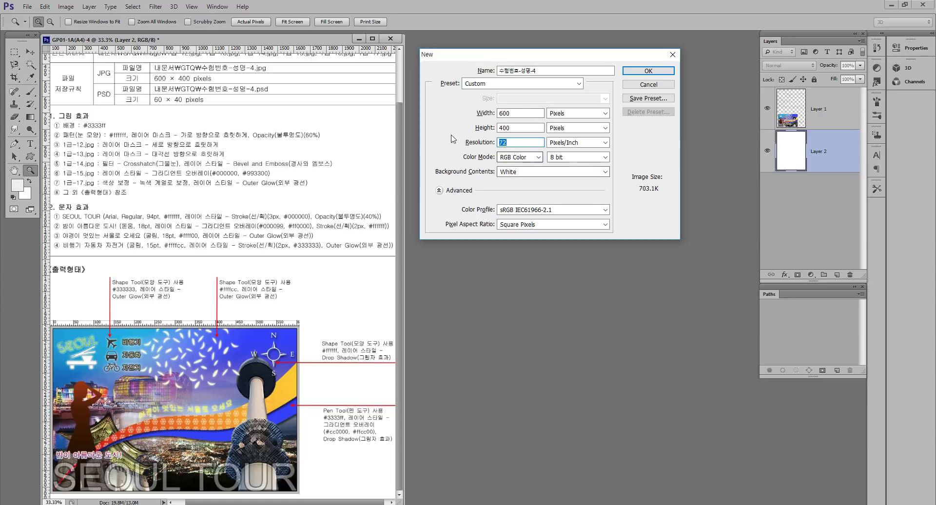
click(654, 74)
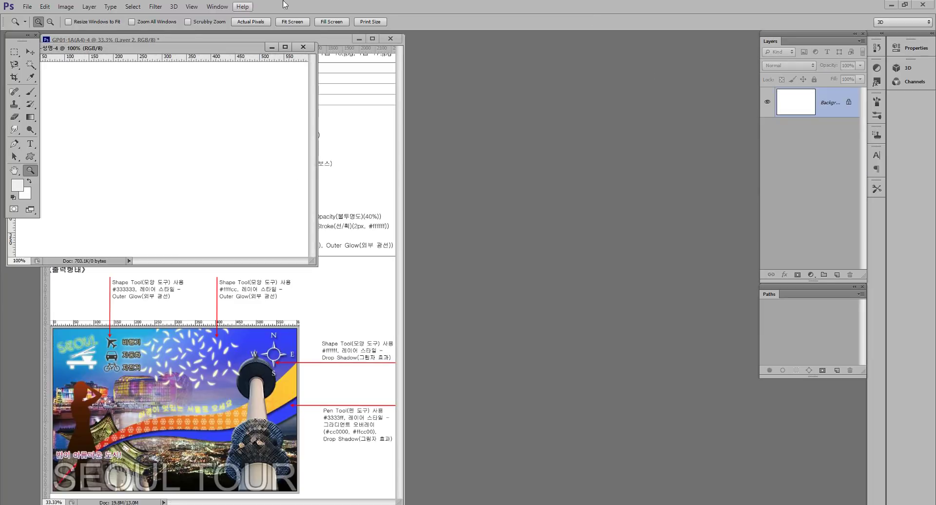
Place the new document's window beside the exam sheet and enlarge it so the whole canvas shows with a margin
drag(123, 49, 532, 48)
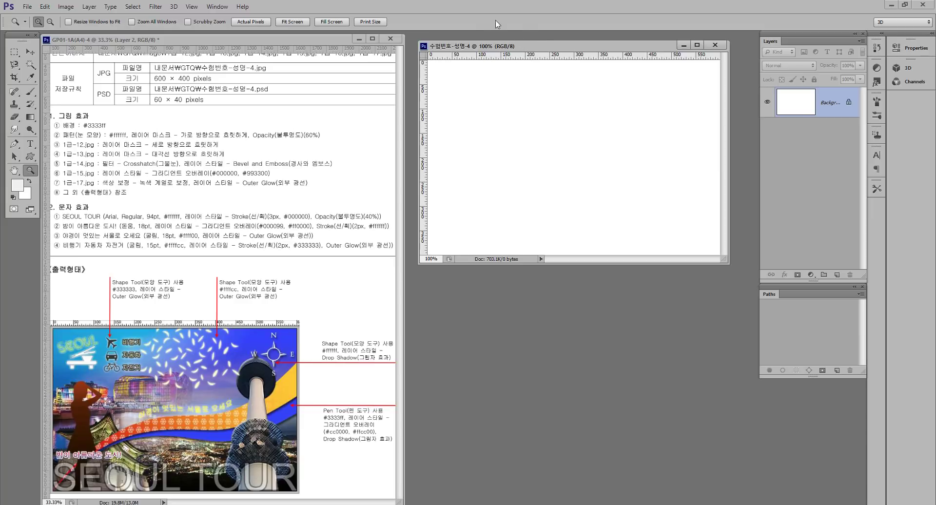
drag(727, 263, 752, 281)
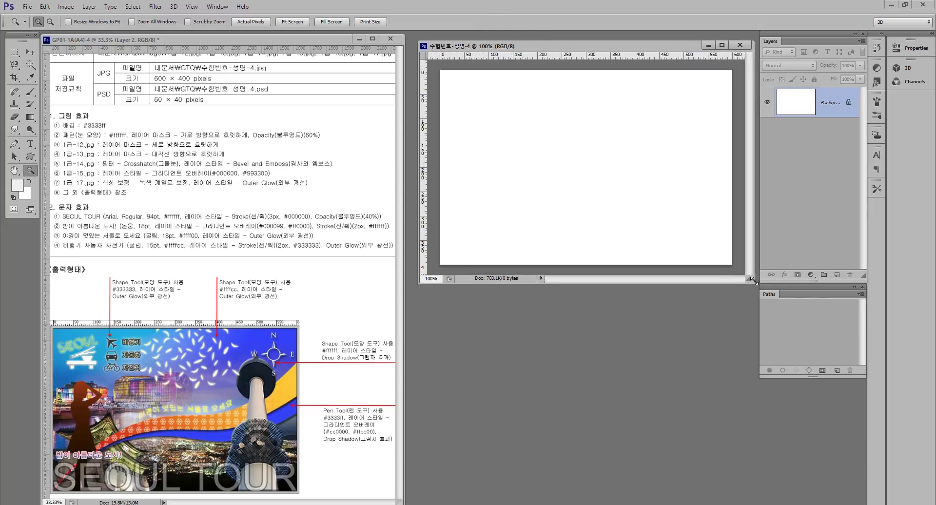
drag(606, 46, 599, 40)
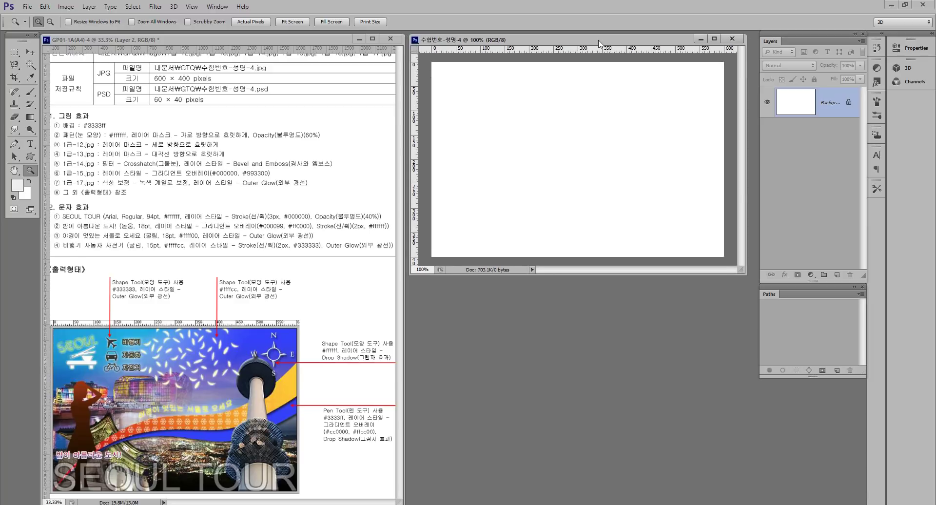
drag(752, 271, 757, 279)
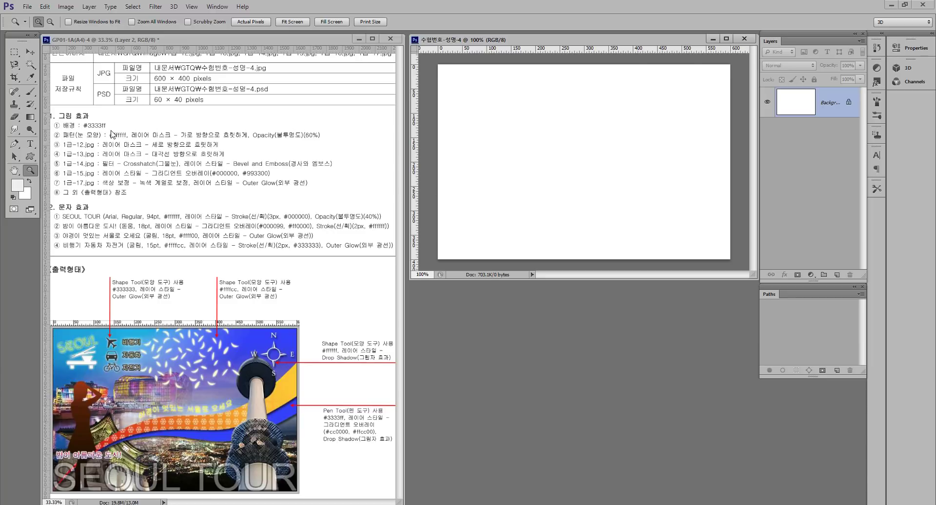
Set the foreground colour to #3333ff and fill the Background layer with it
click(18, 186)
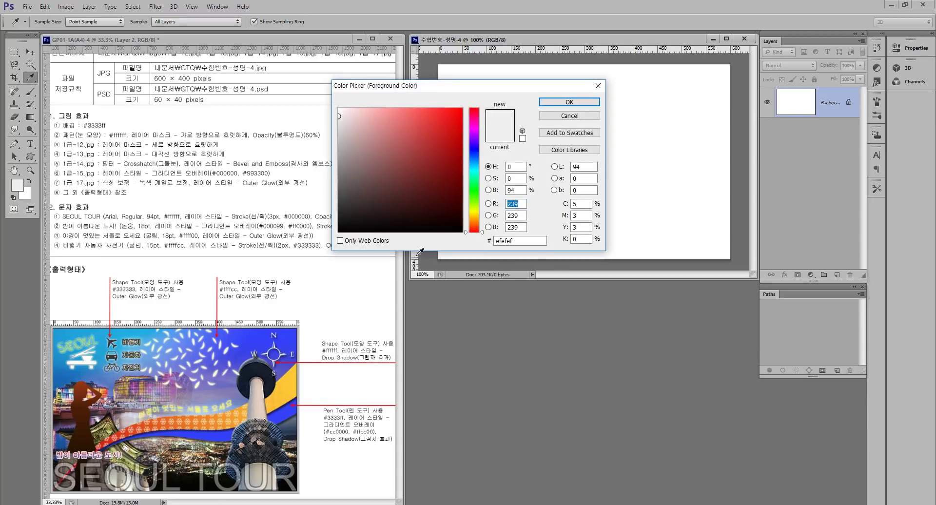
click(519, 241)
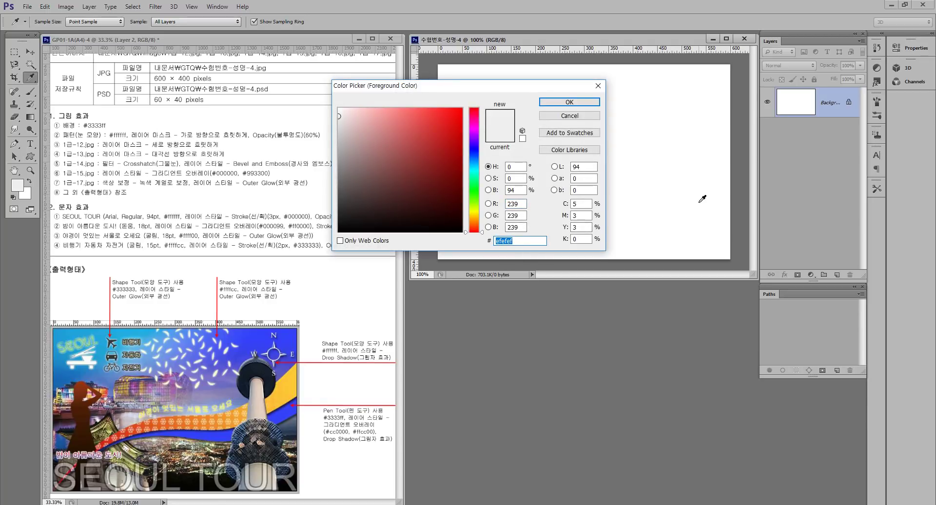
text(3333ff)
key(Return)
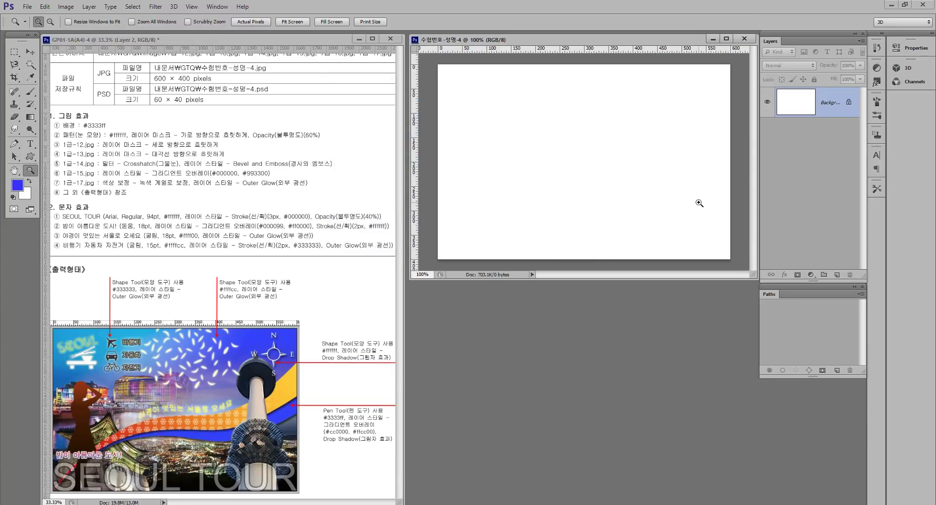
key(alt)
key(alt+BackSpace)
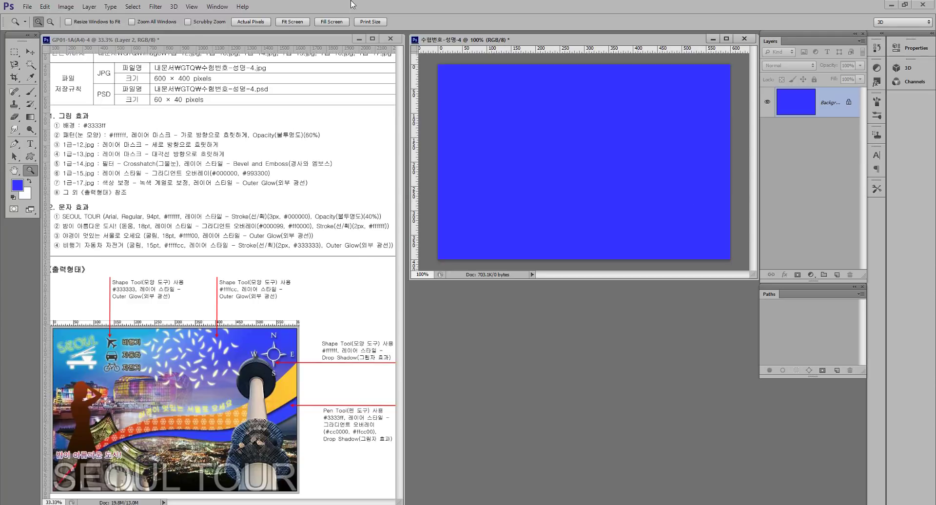
Strike through the 배경 : #3333ff item on the exam sheet with the Brush, and return to the 수험번호-성명-4 document
click(141, 39)
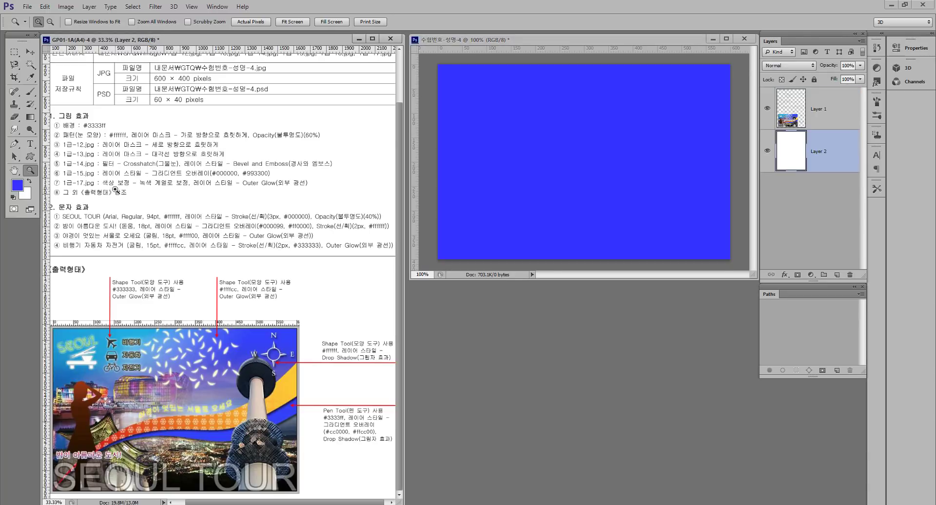
key(b)
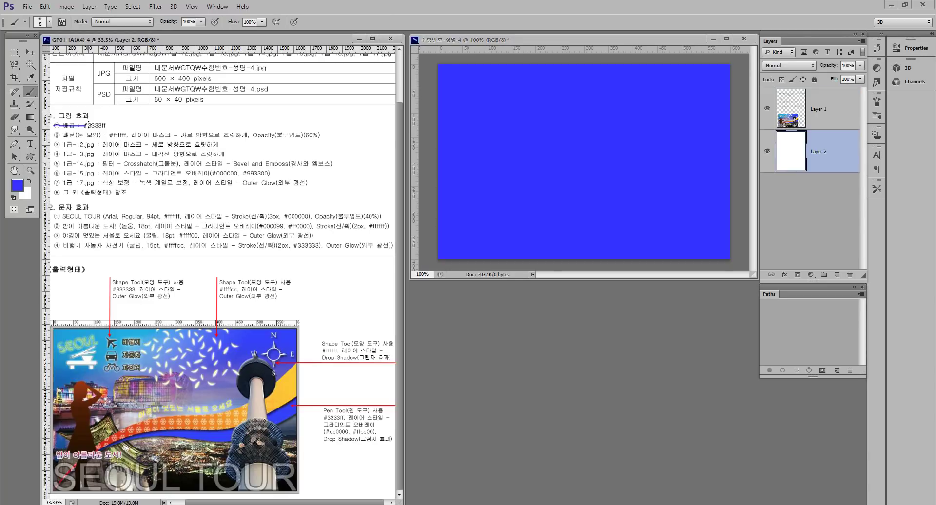
click(462, 46)
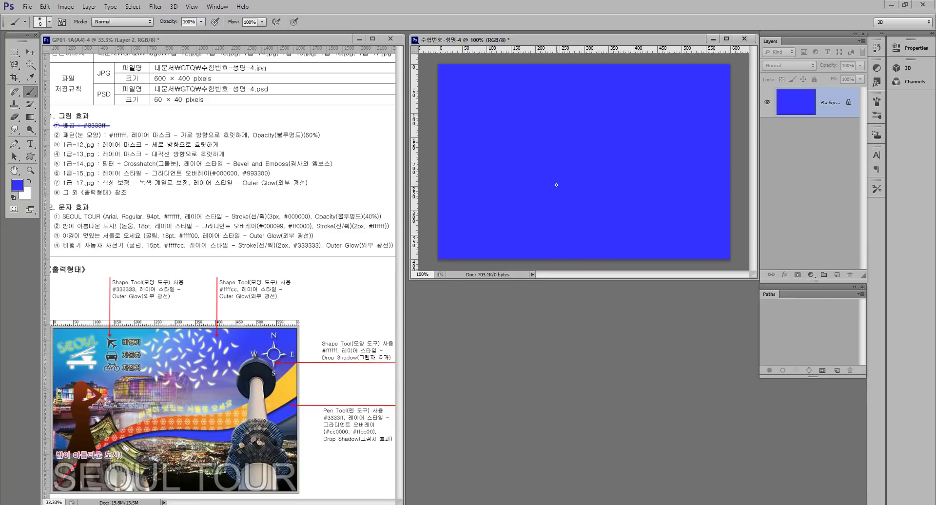
Create another blank 600 × 400 pixel document with the default name and place it over the blue document
key(ctrl+n)
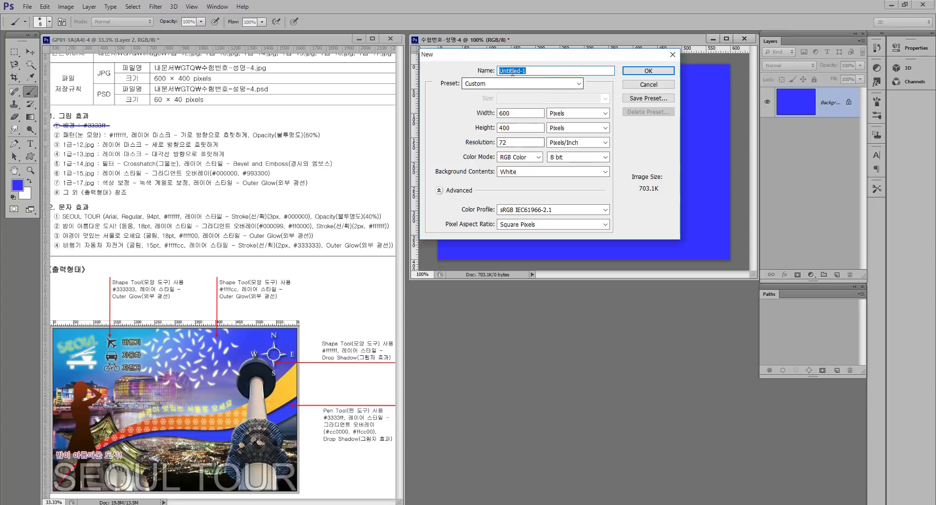
click(671, 72)
drag(200, 54, 609, 111)
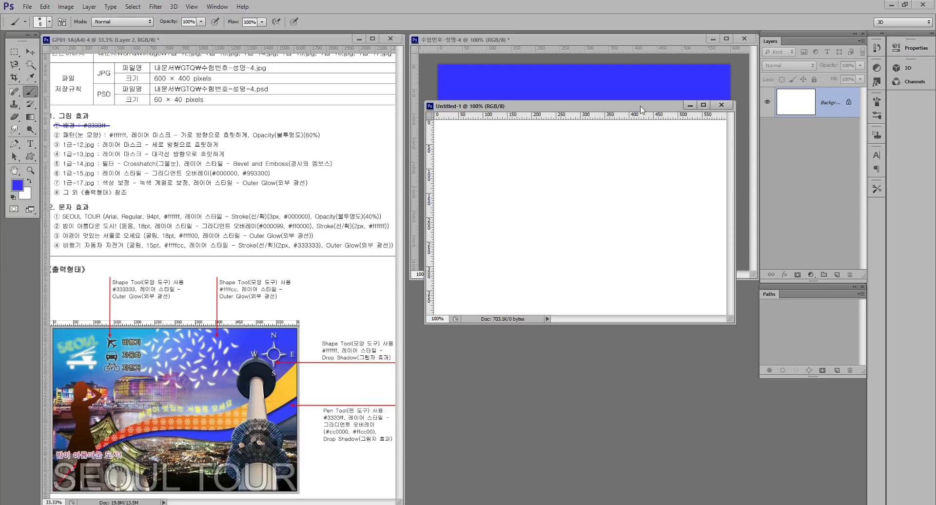
Activate the Custom Shape Tool and open its shape picker
click(30, 157)
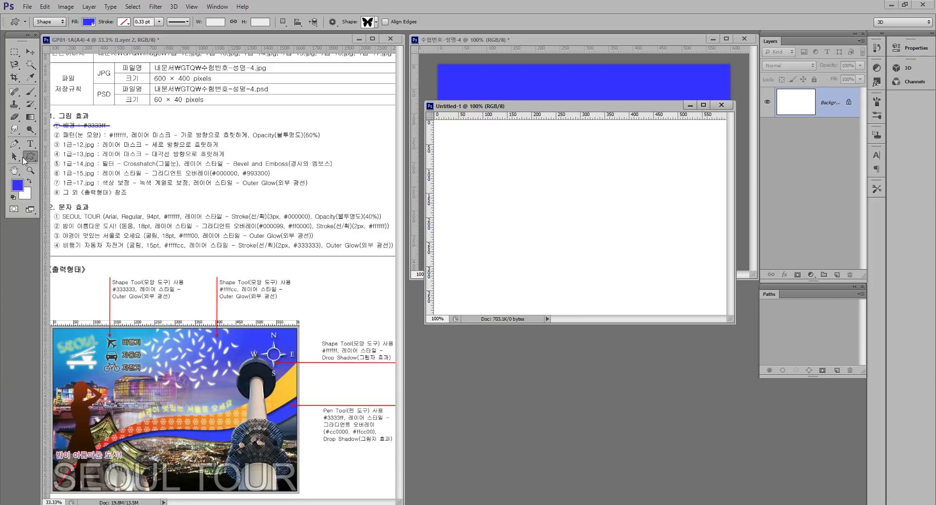
right_click(29, 156)
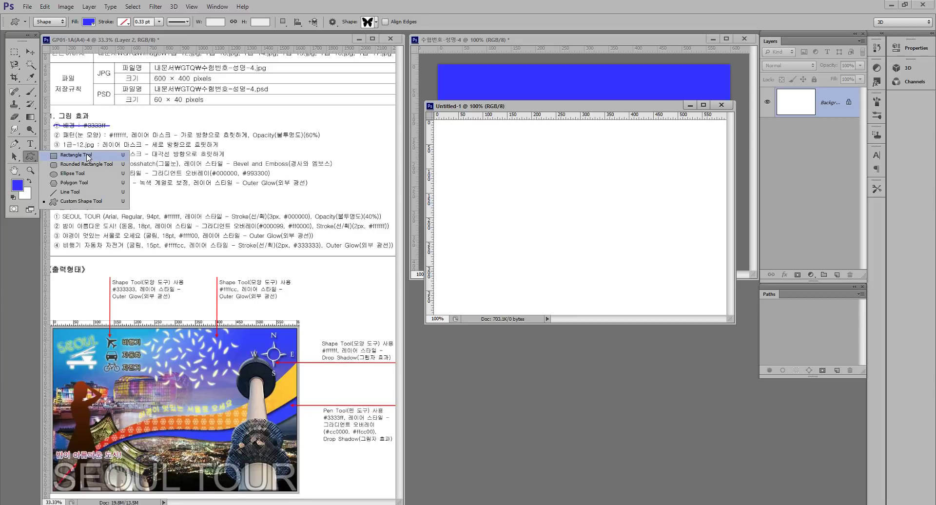
click(81, 202)
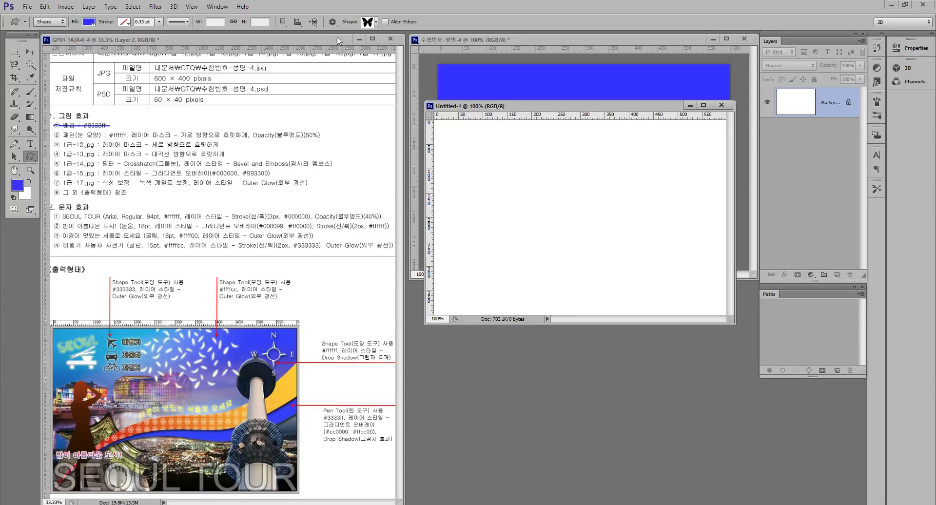
click(376, 22)
mouse_move(532, 49)
mouse_down()
mouse_move(530, 275)
mouse_move(510, 101)
mouse_move(516, 45)
mouse_up()
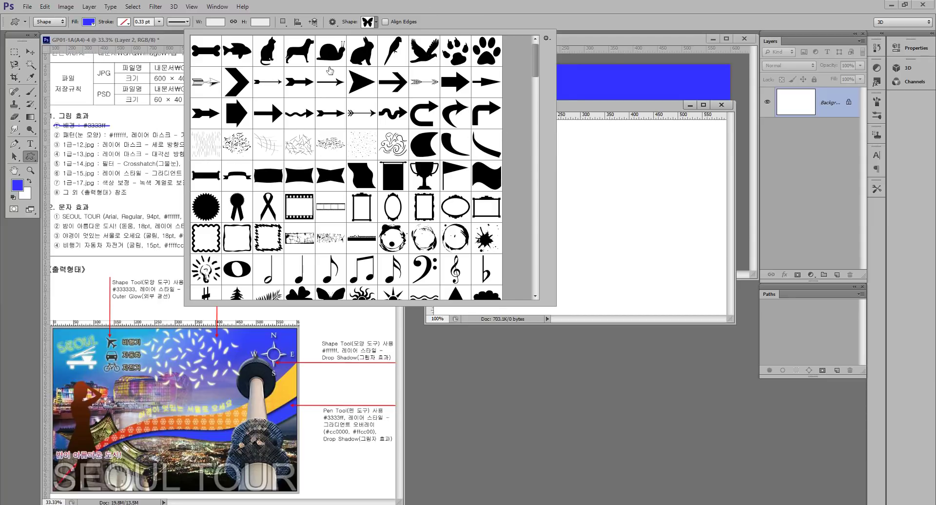
Replace the current custom shapes with the default set, and append the default set once more
click(547, 39)
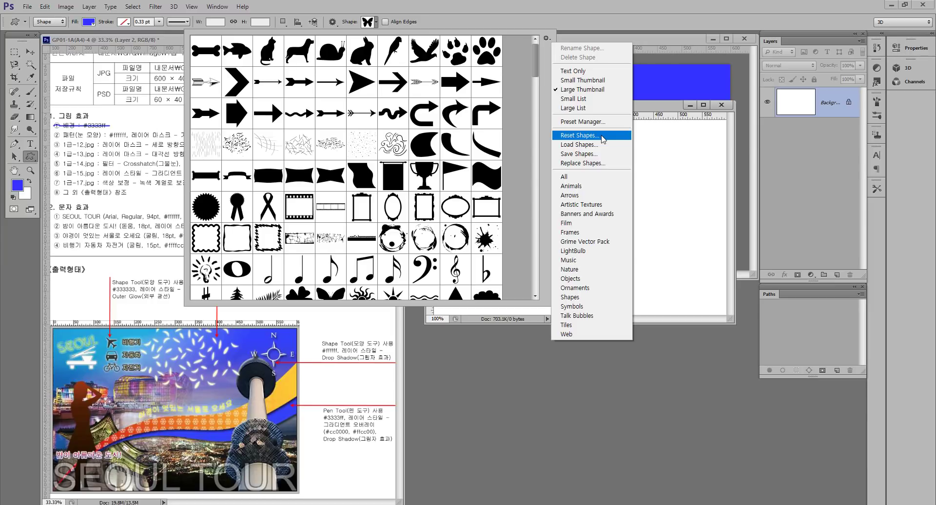
click(604, 140)
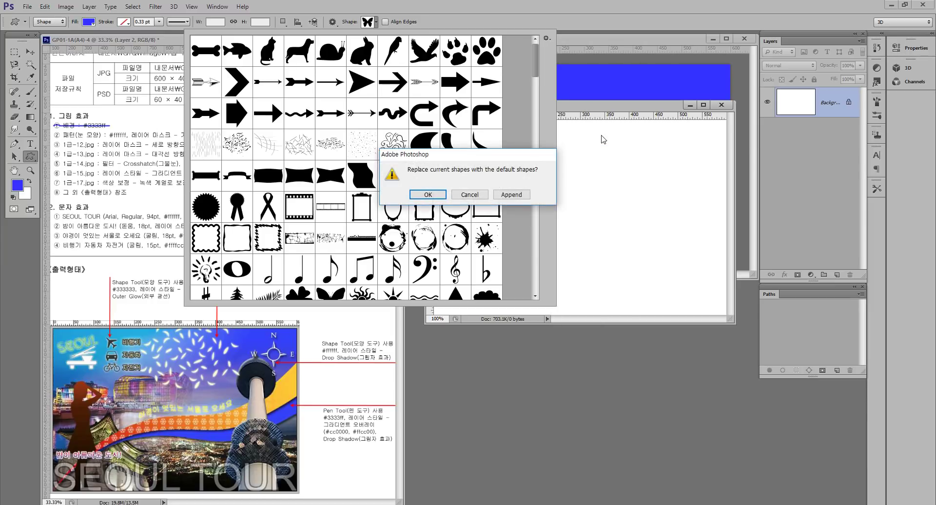
click(427, 195)
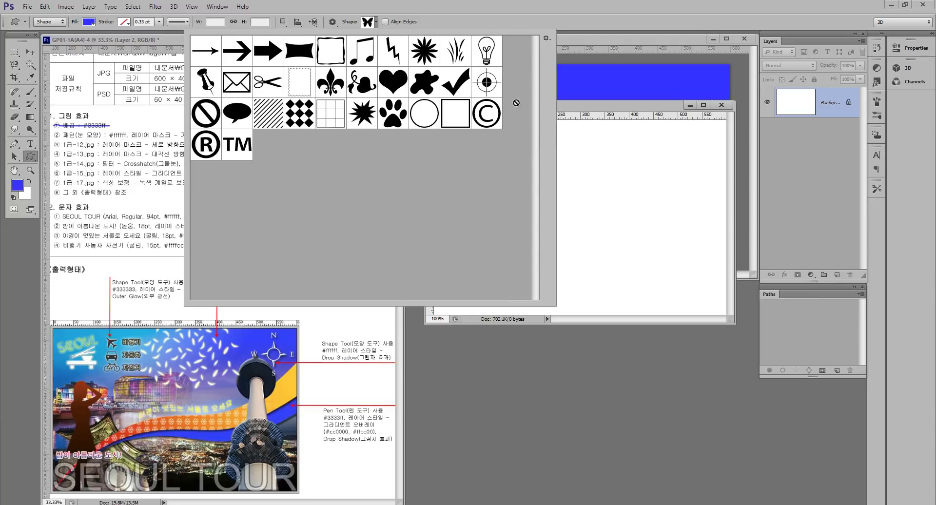
click(547, 39)
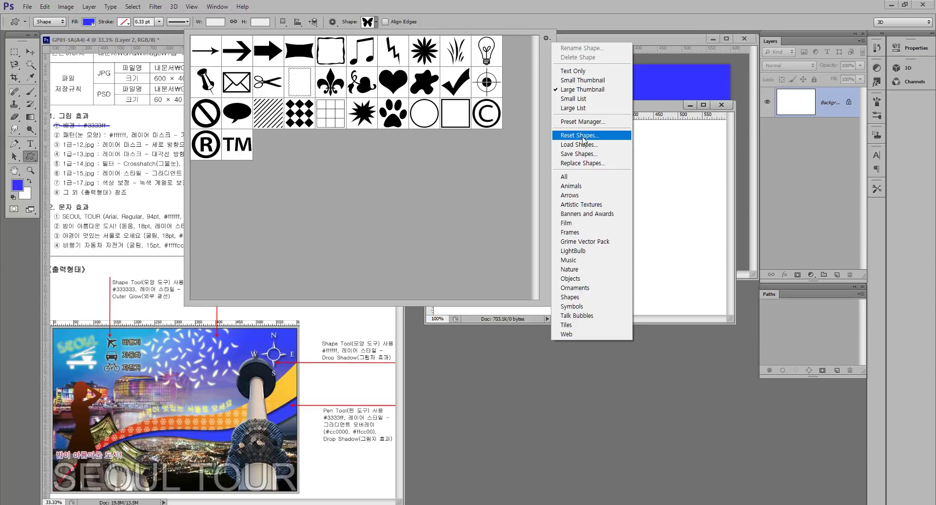
click(567, 135)
click(510, 194)
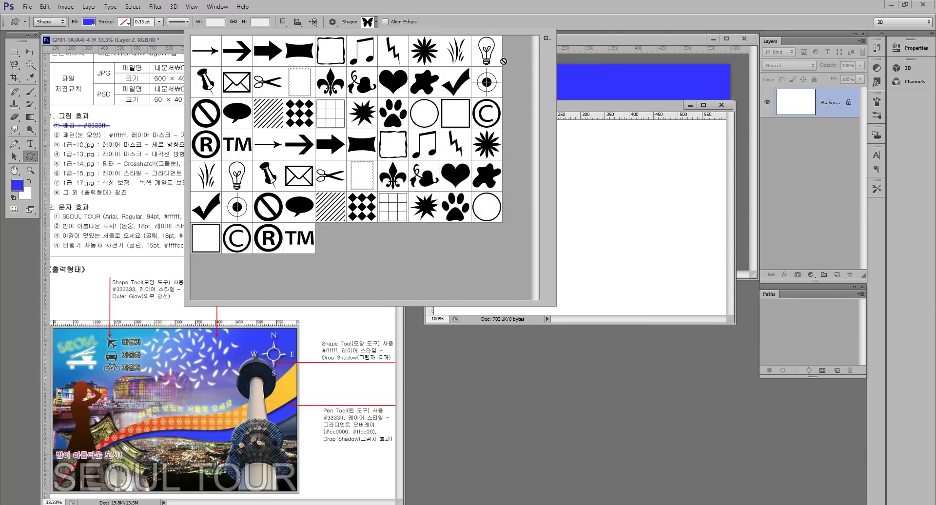
Replace the current custom shapes with the All set without saving the changes to the current shapes
click(546, 38)
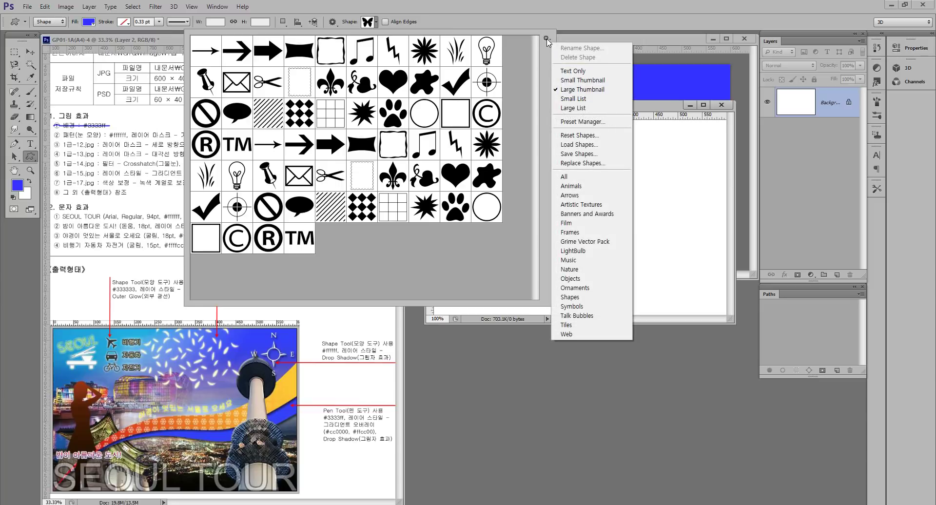
click(564, 178)
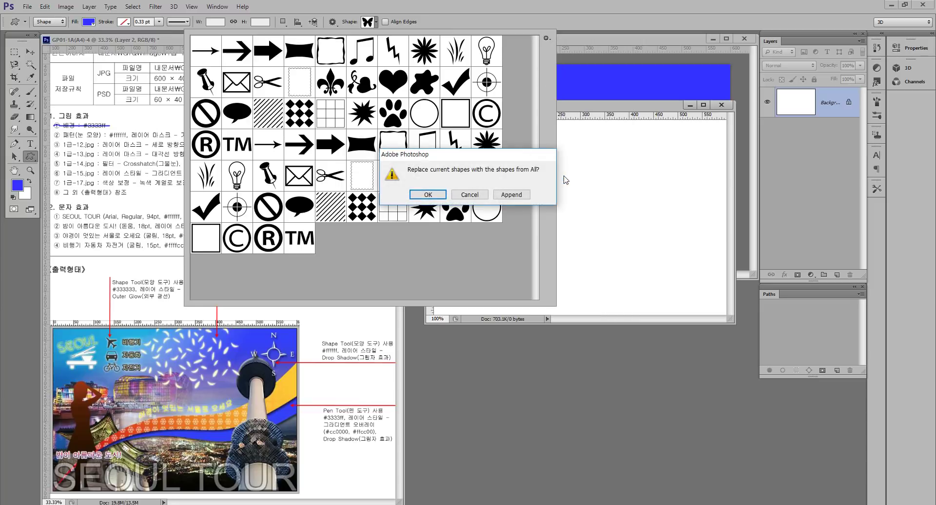
click(428, 195)
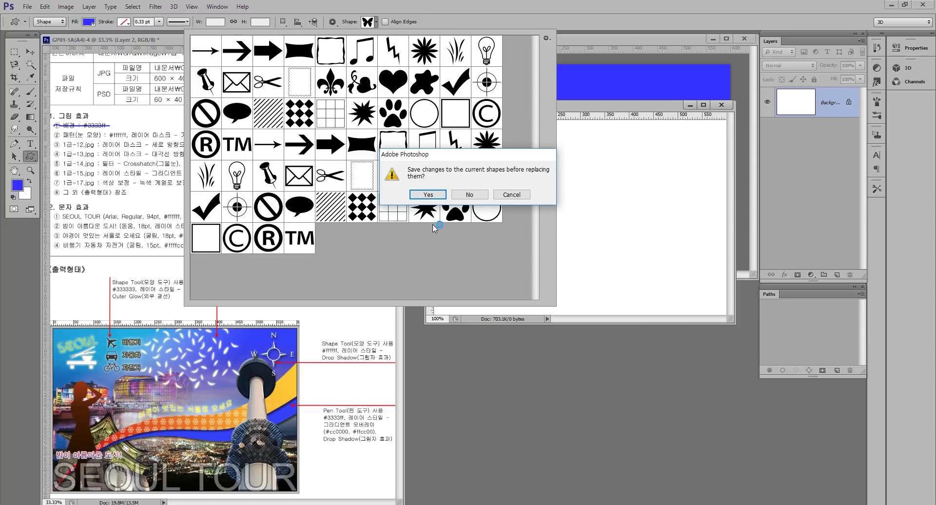
click(469, 194)
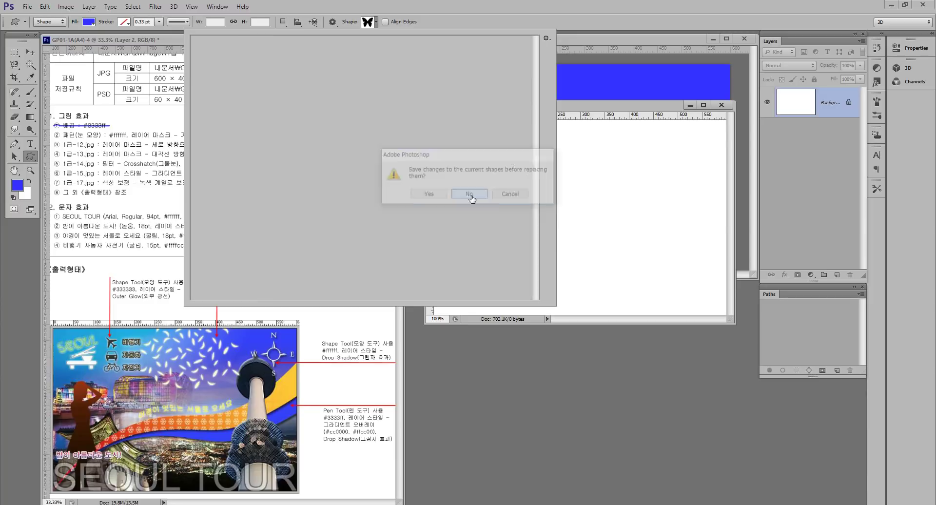
Choose the third snowflake custom shape from the nature shapes and draw it about 22 × 19 px near the blank canvas's center
drag(538, 65, 544, 44)
click(546, 38)
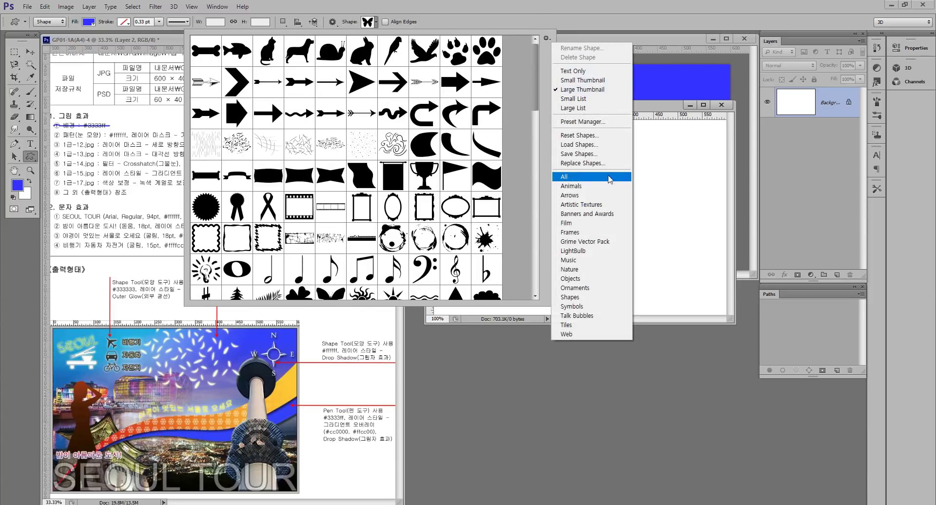
click(535, 103)
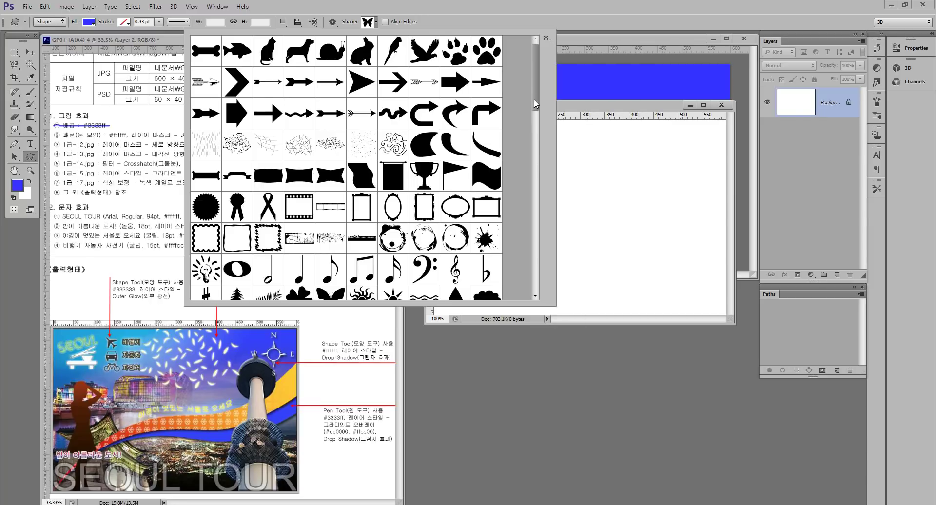
drag(538, 83, 533, 125)
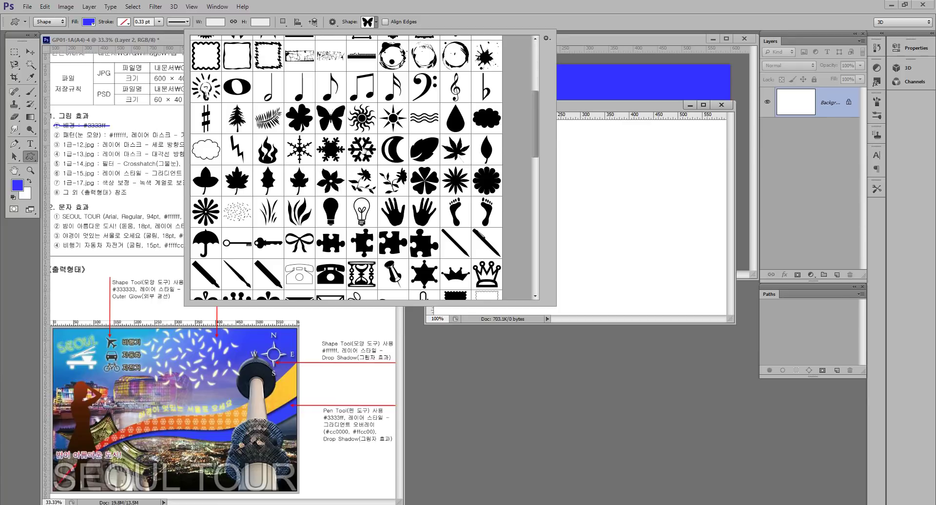
click(369, 155)
double_click(363, 155)
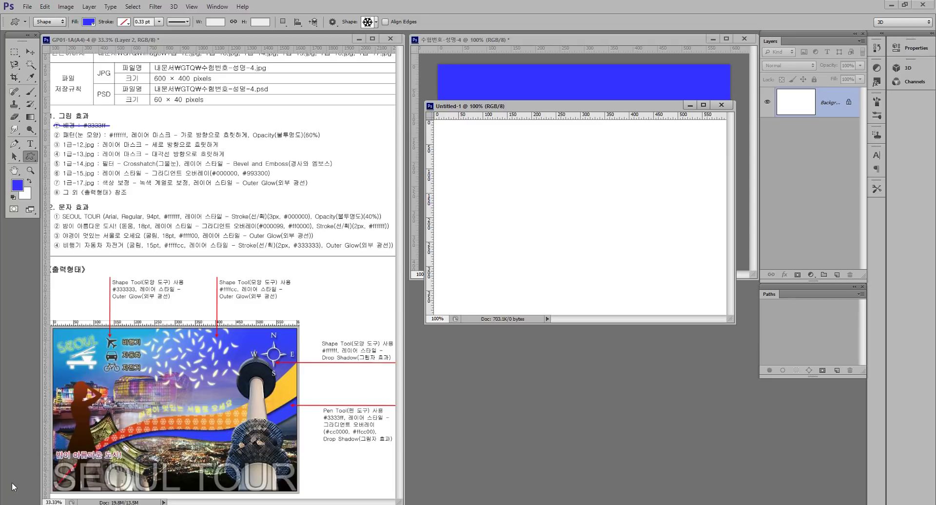
drag(528, 220, 534, 226)
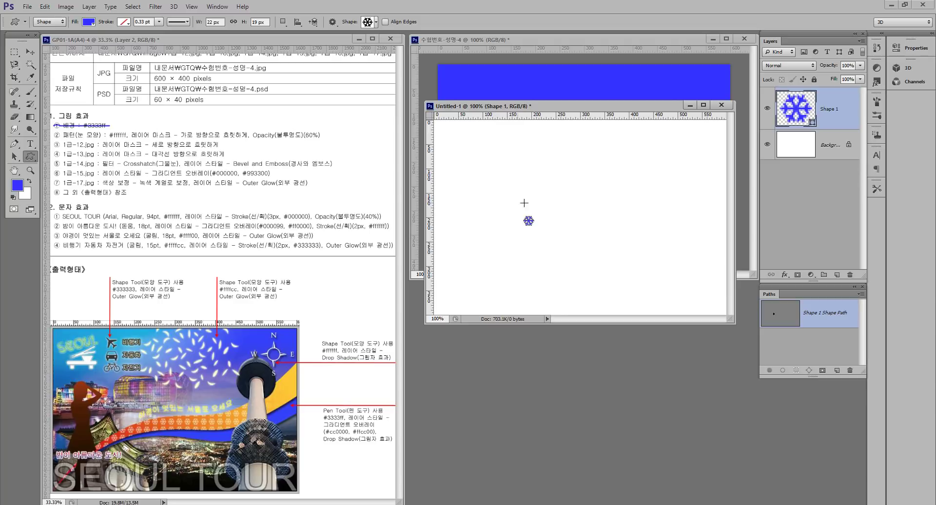
Move the snowflake to the middle of the canvas and recolor it to #ffffff
click(30, 51)
drag(528, 222, 581, 224)
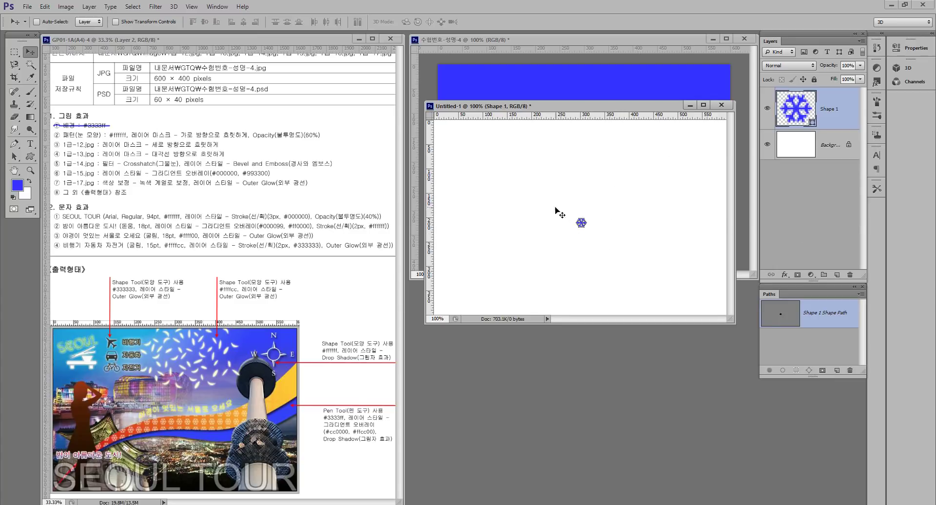
double_click(794, 101)
click(329, 101)
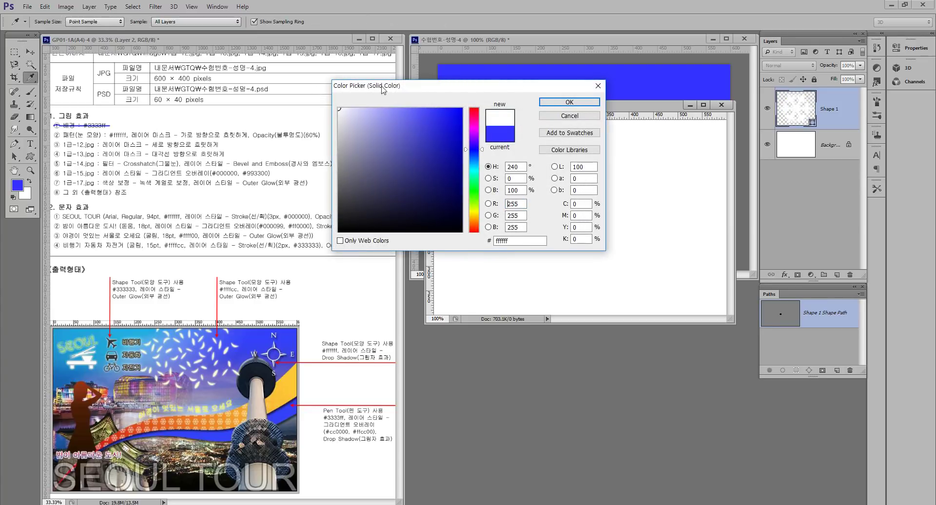
click(568, 102)
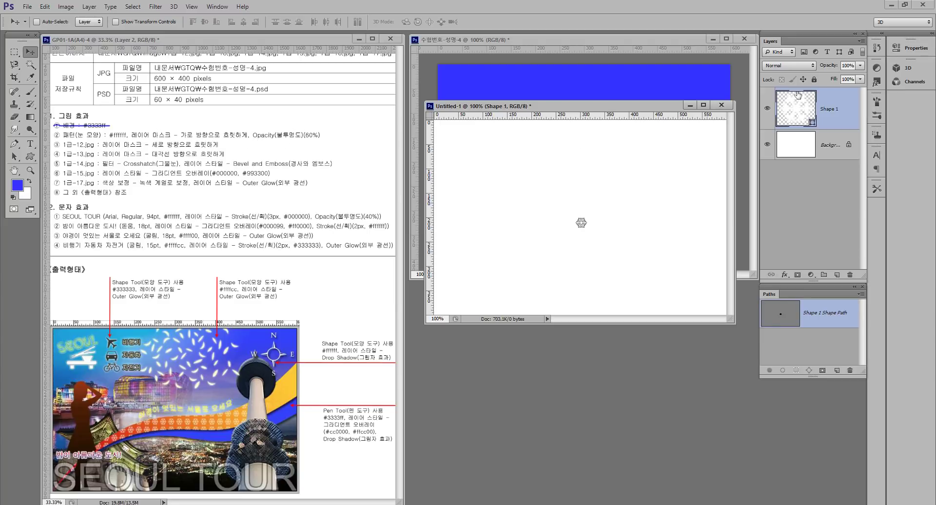
Hide the background layer and make a tight rectangular selection around the snowflake
click(767, 144)
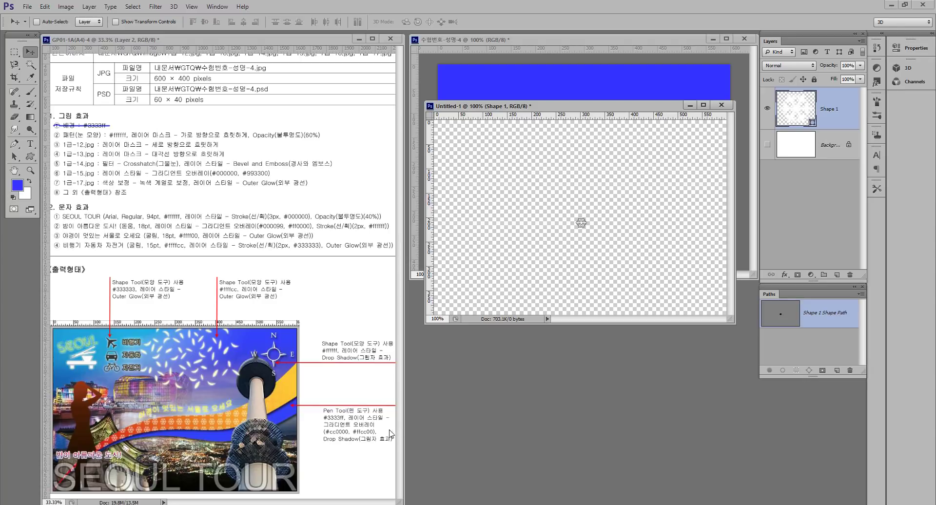
click(14, 79)
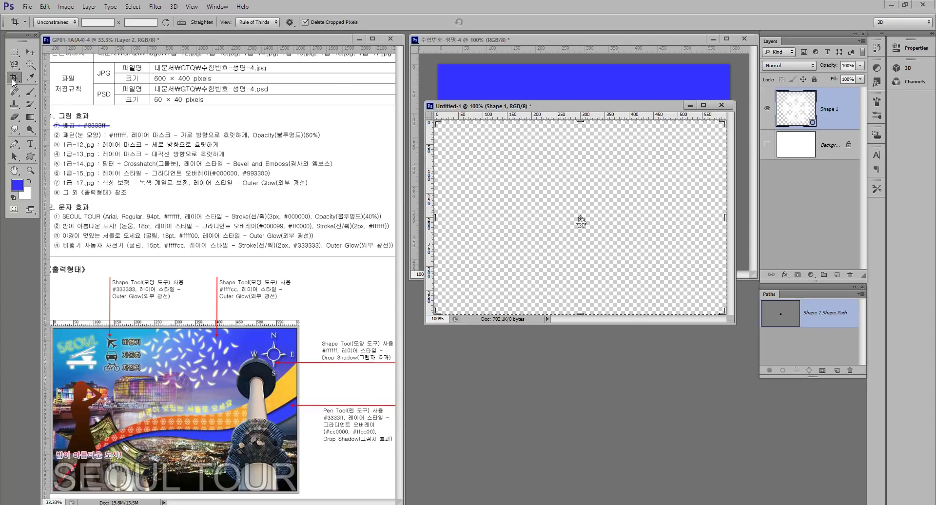
click(15, 52)
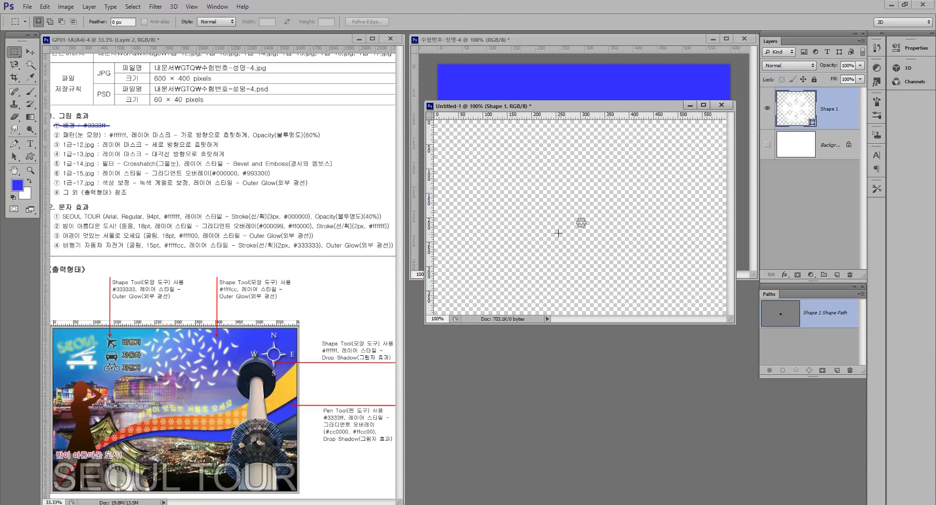
drag(572, 214, 589, 229)
click(597, 231)
click(571, 213)
drag(574, 215, 587, 229)
right_click(584, 224)
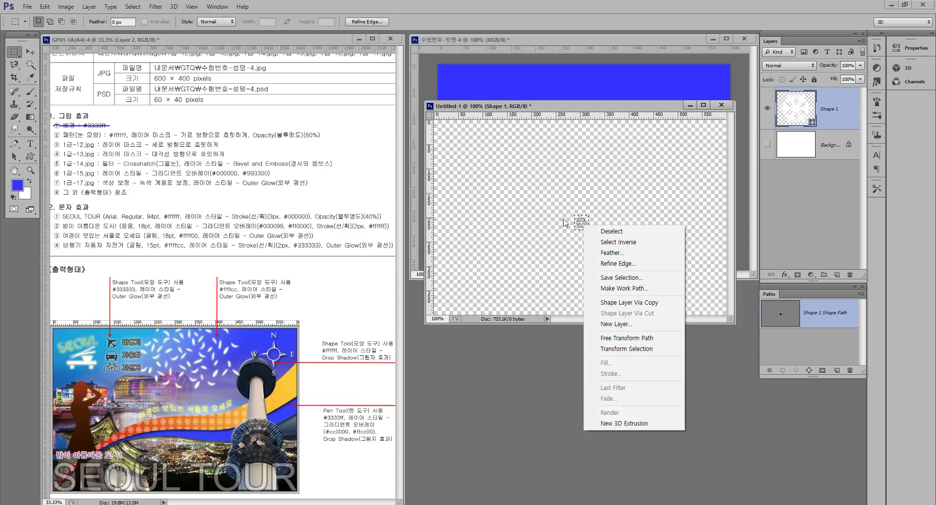
click(564, 251)
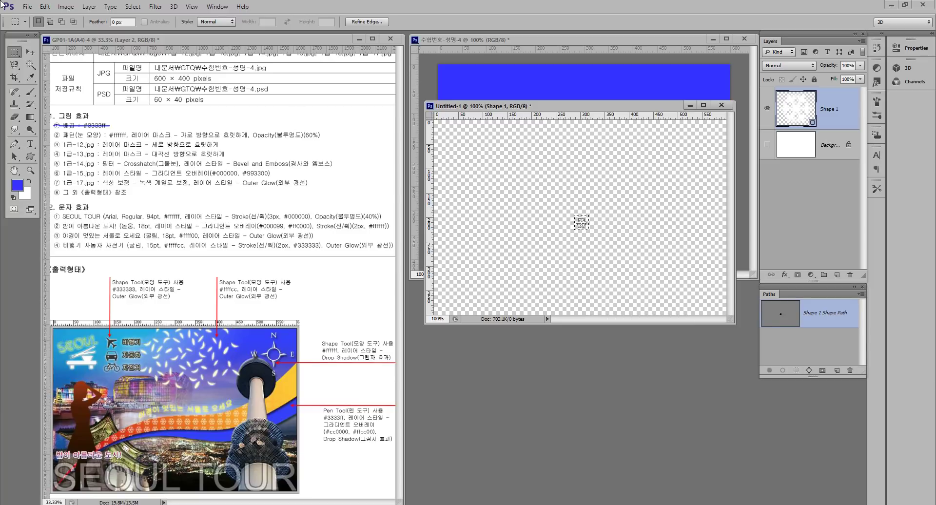
Define the selected snowflake as a pattern named 눈 모양
click(53, 6)
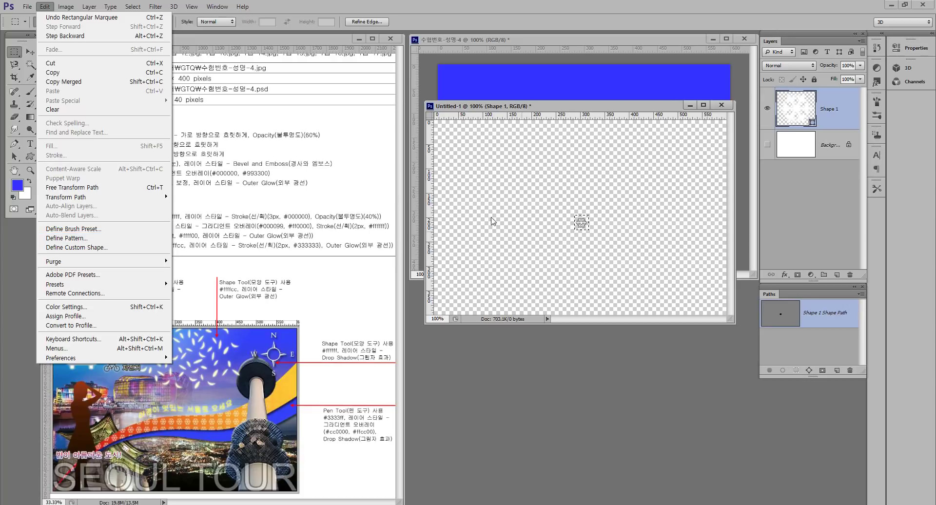
click(62, 238)
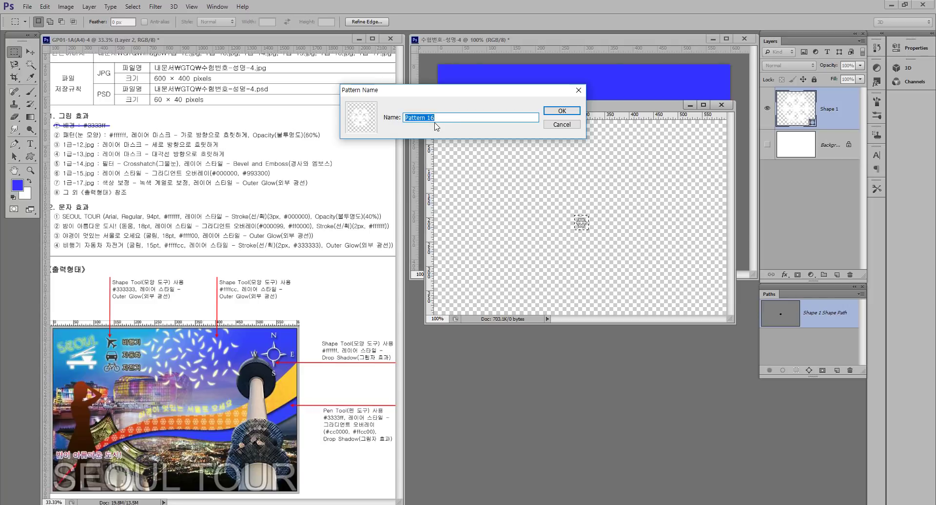
text(눈 모양)
key(Return)
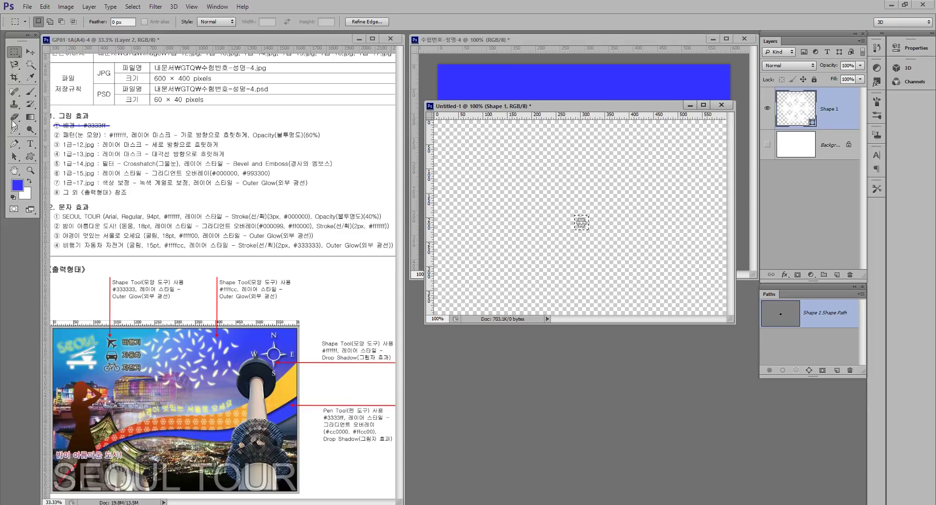
Activate the Paint Bucket Tool and set it to fill with the new snowflake pattern
click(31, 120)
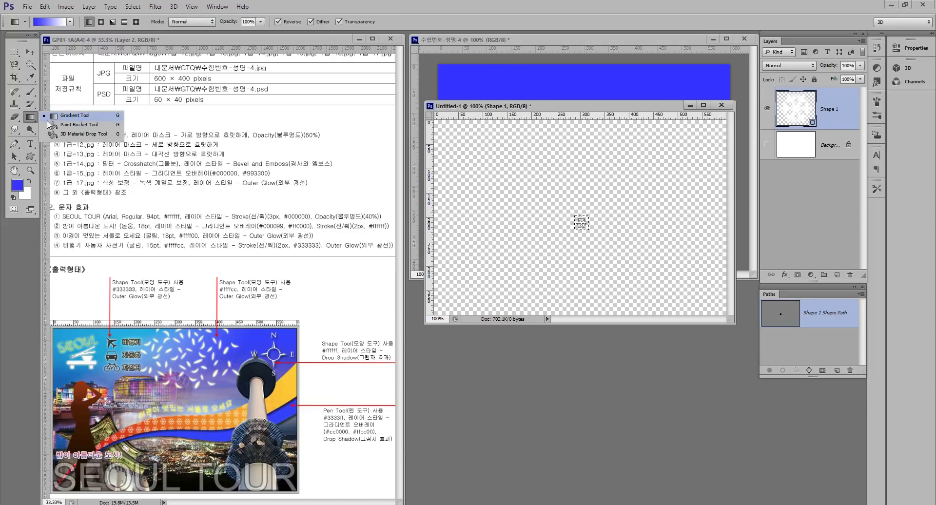
click(79, 125)
click(62, 22)
click(59, 36)
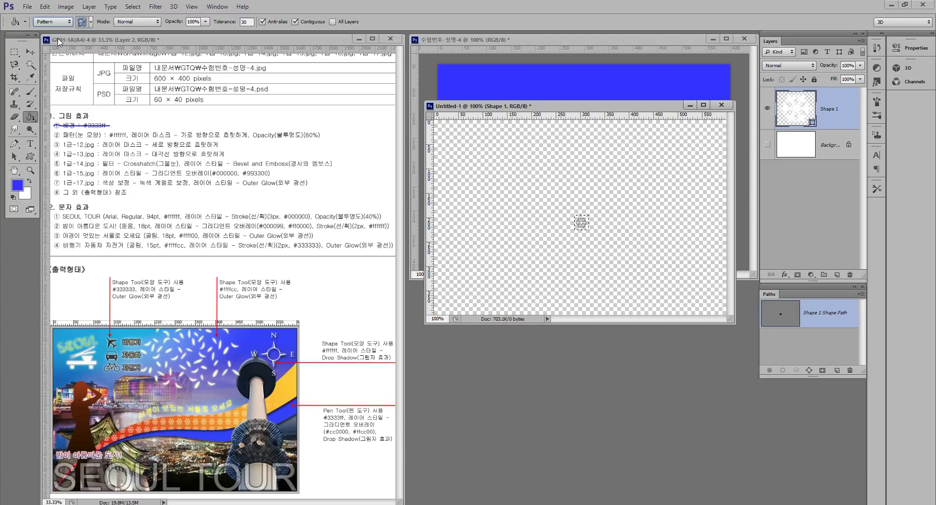
click(90, 22)
scroll(111, 77, down, 2)
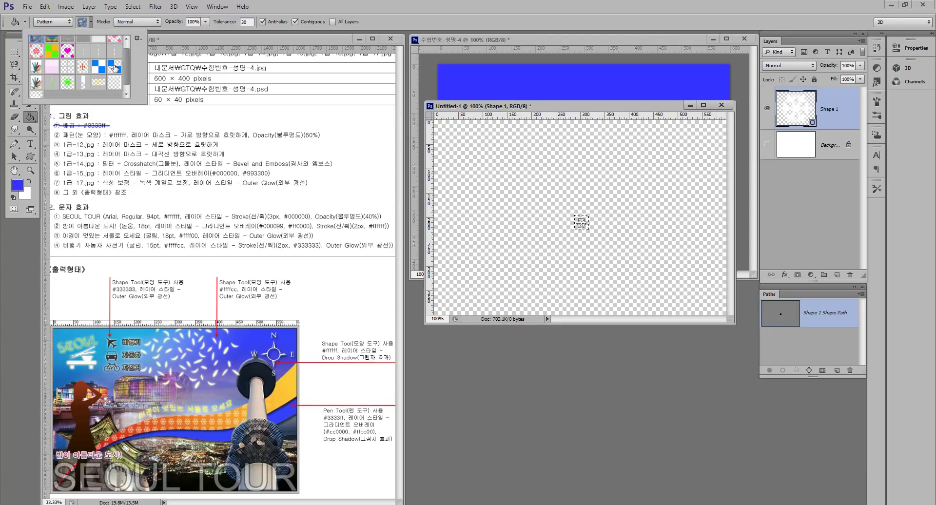
click(37, 90)
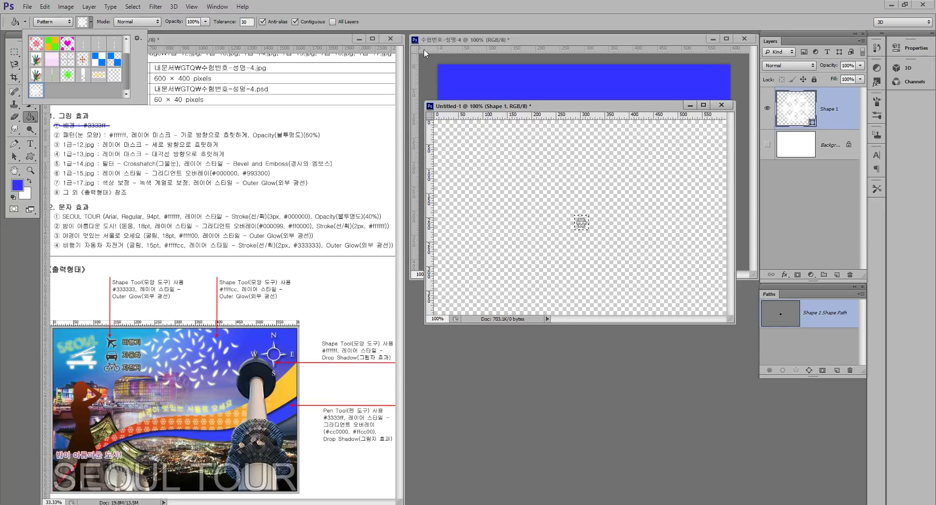
click(425, 19)
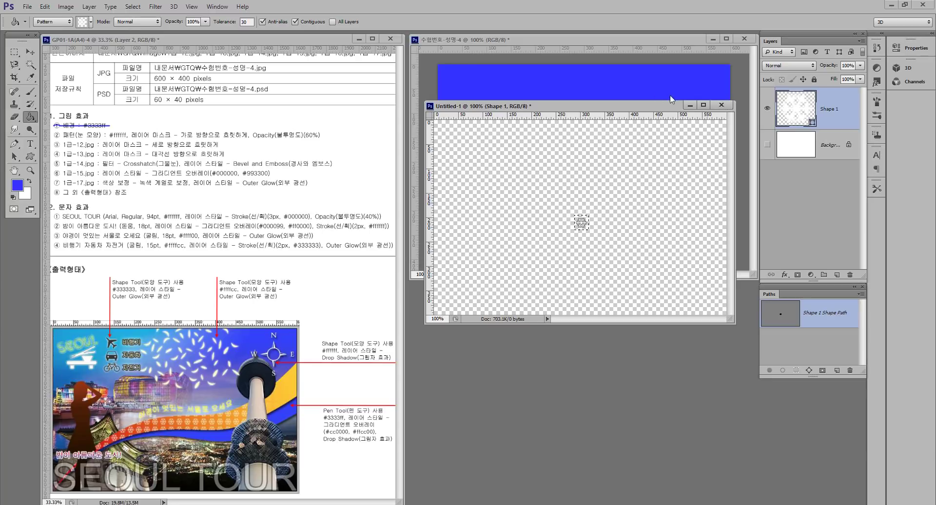
Minimize the snowflake document and add a new layer above the blue background in 수험번호-성명-4
click(690, 106)
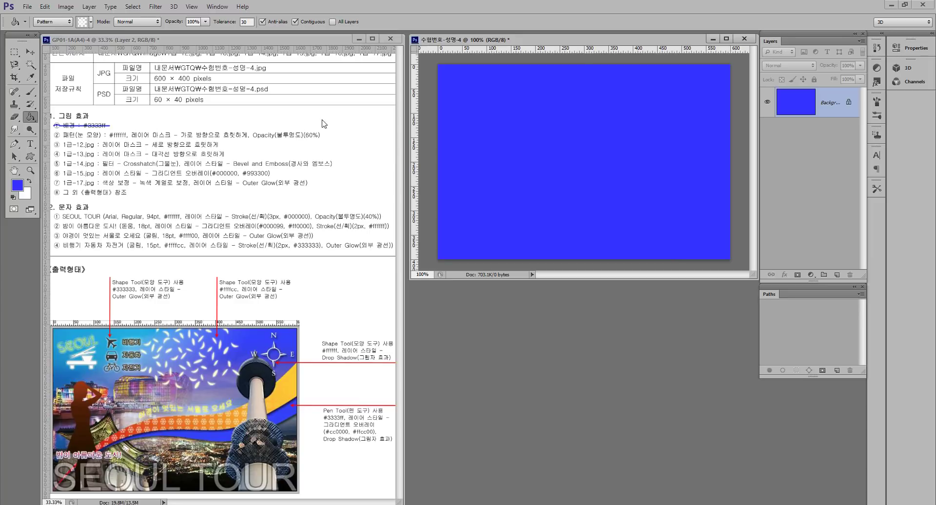
click(836, 275)
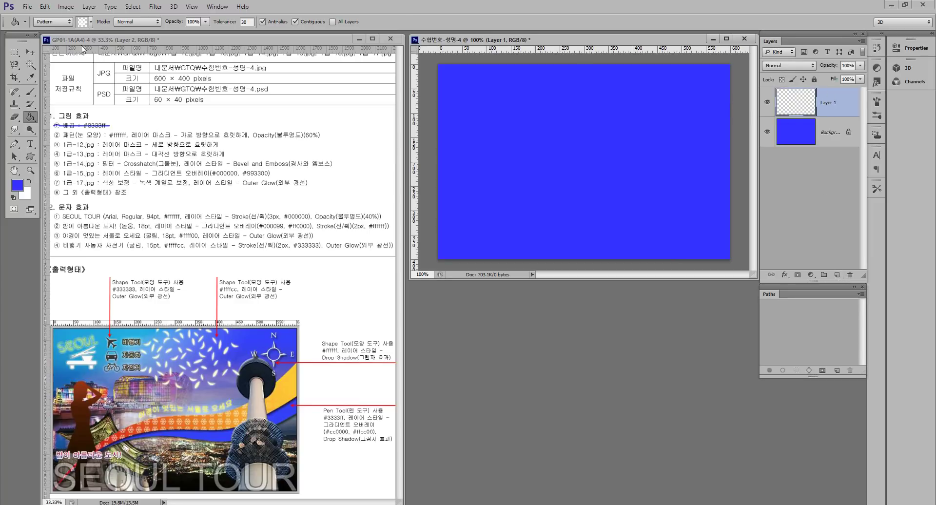
Try filling the new layer with the snowflake pattern using the Paint Bucket, and undo the fill
right_click(32, 120)
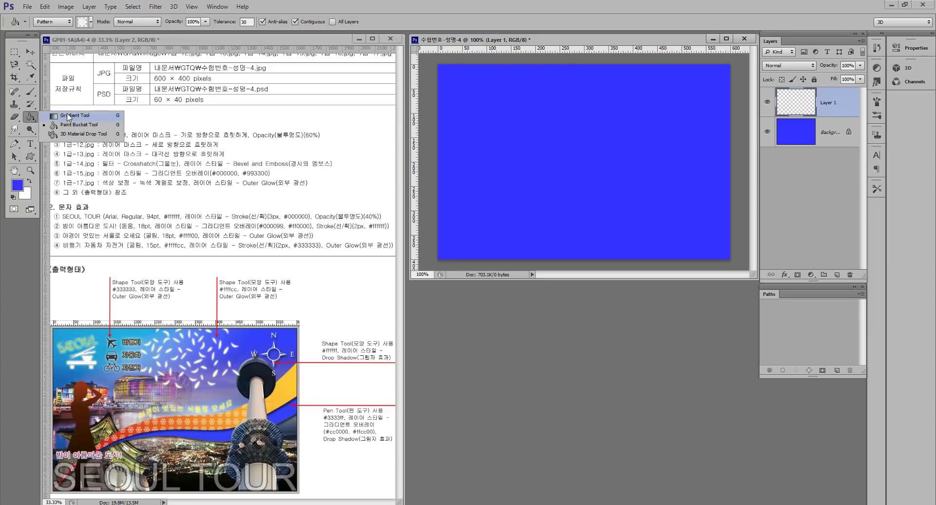
click(91, 129)
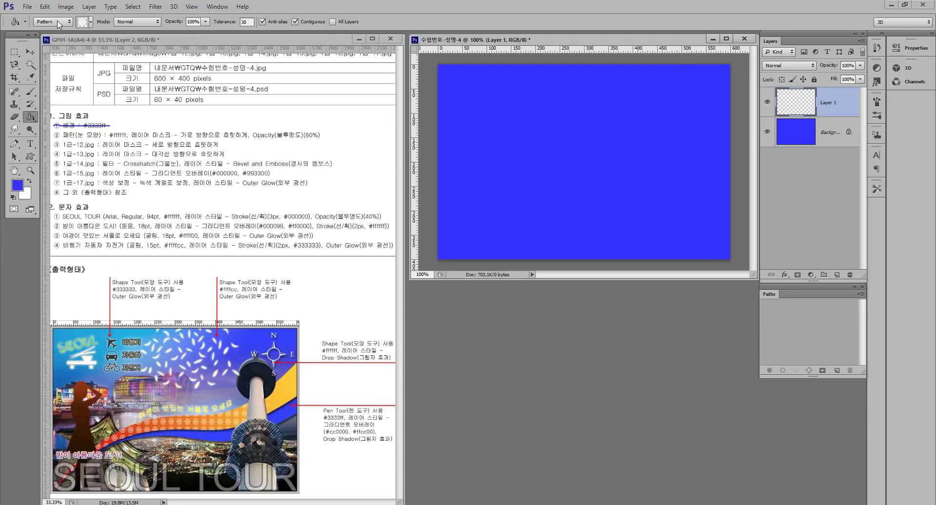
click(91, 22)
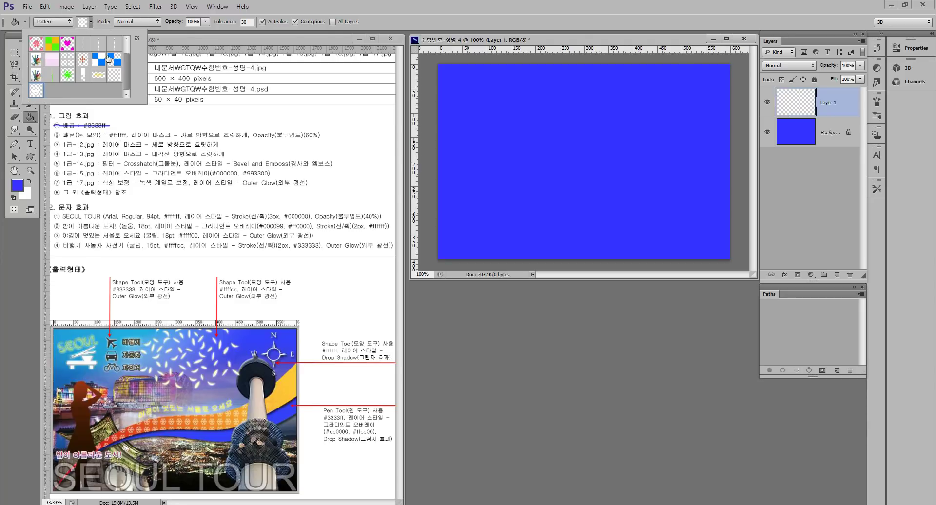
click(477, 139)
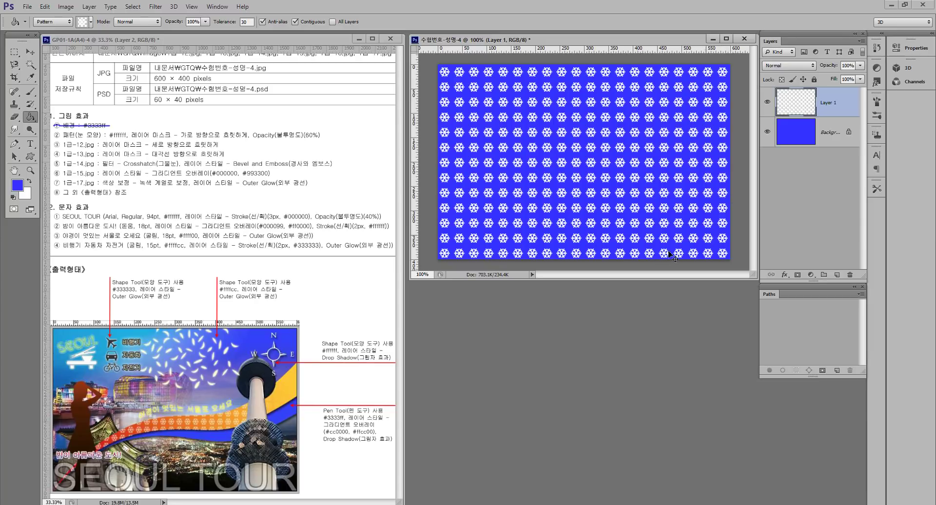
key(ctrl+z)
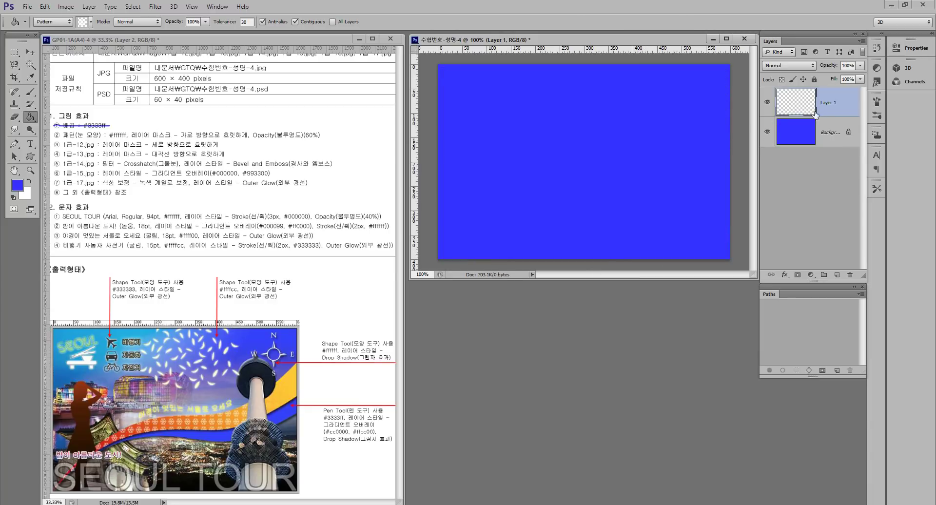
Apply a Pattern Overlay layer style with the snowflake pattern to Layer 1, at 100% opacity and 100% scale
click(784, 275)
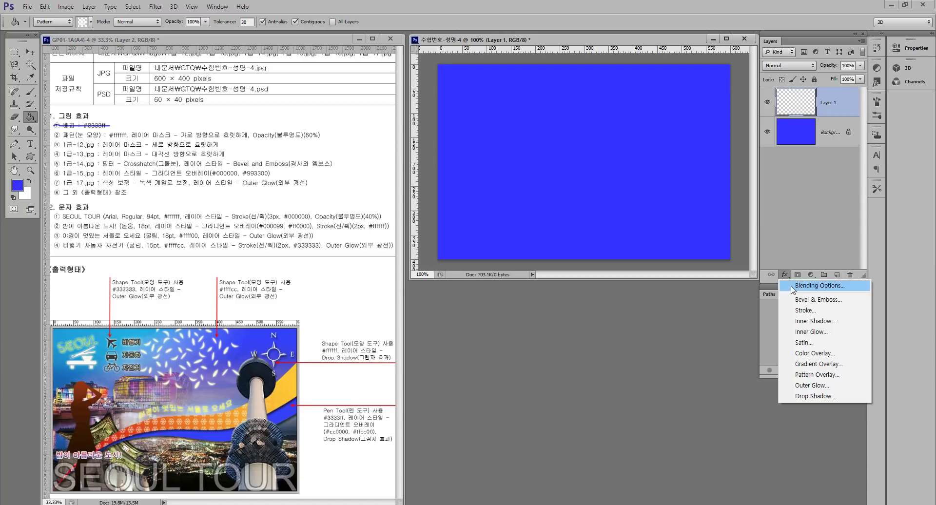
click(830, 377)
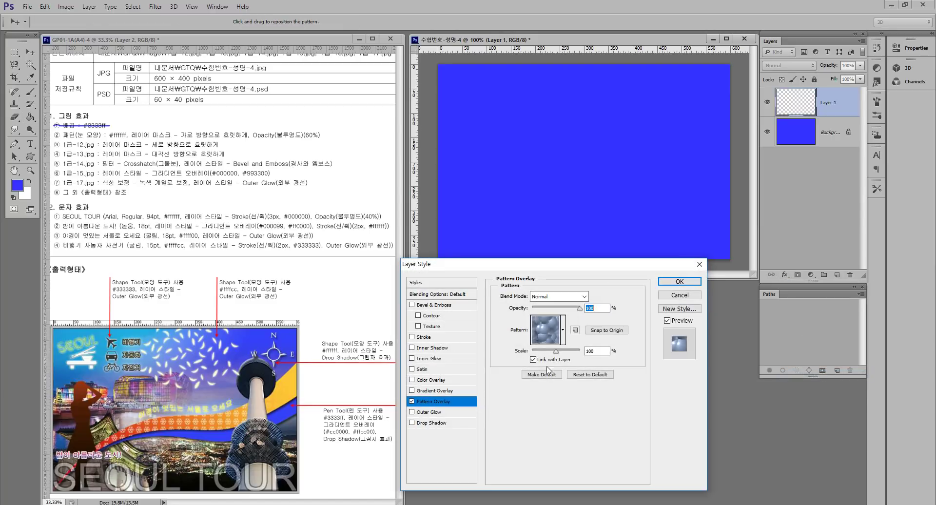
click(563, 330)
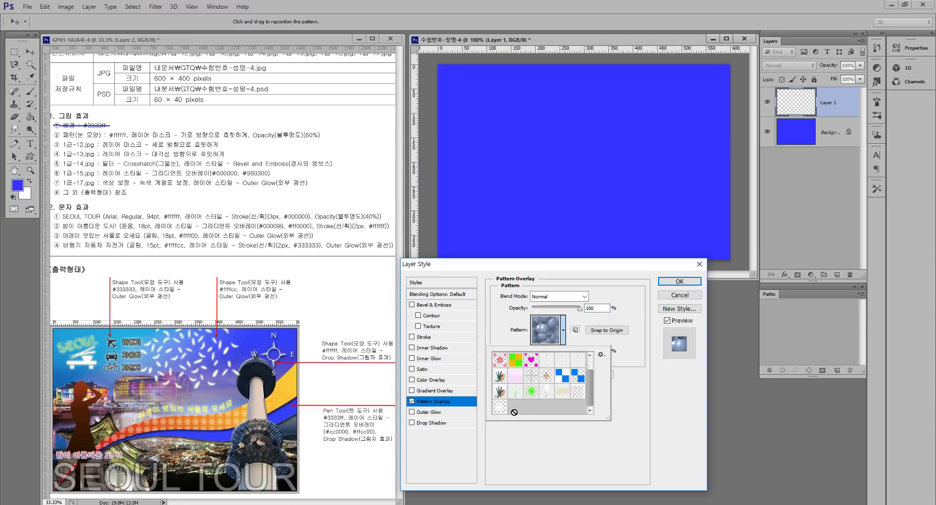
click(499, 406)
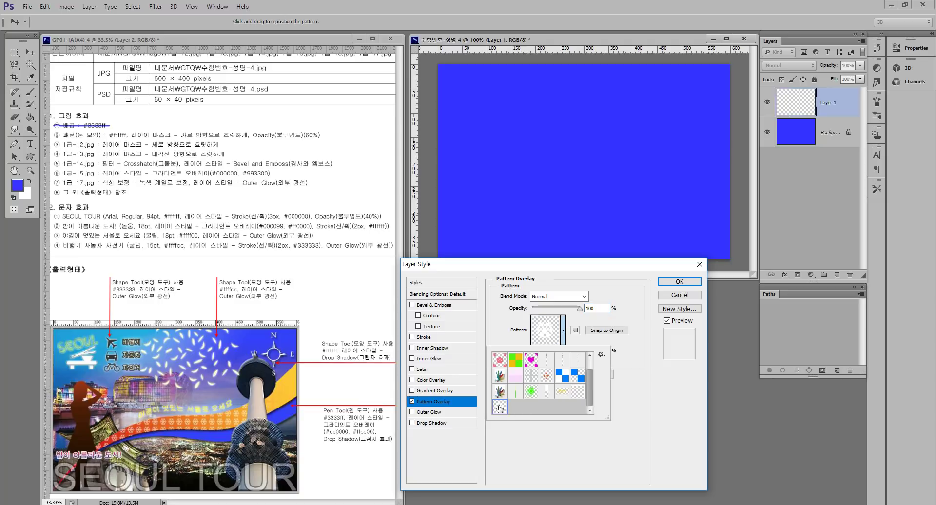
click(639, 410)
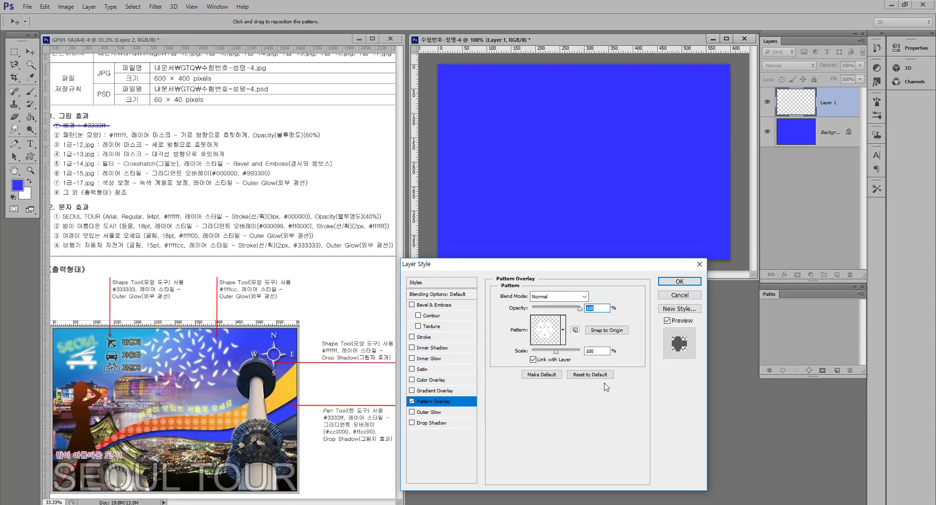
click(667, 321)
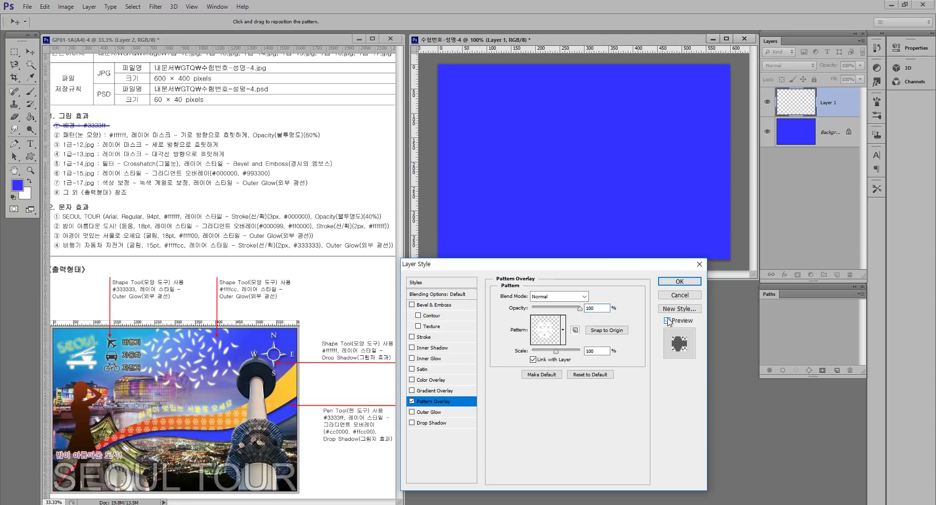
click(670, 281)
key(g)
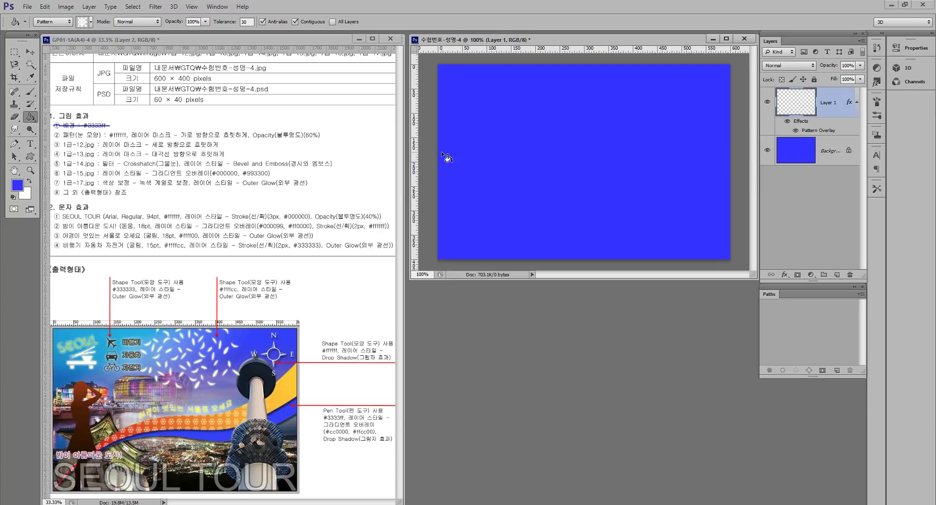
Try filling Layer 1 with the Paint Bucket and reducing the scale of its Pattern Overlay
click(507, 143)
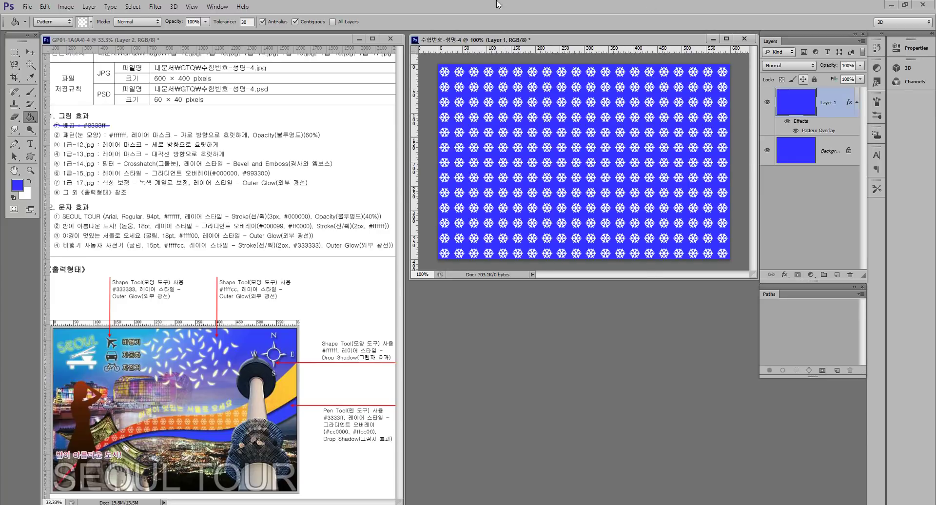
double_click(808, 131)
drag(556, 353, 546, 354)
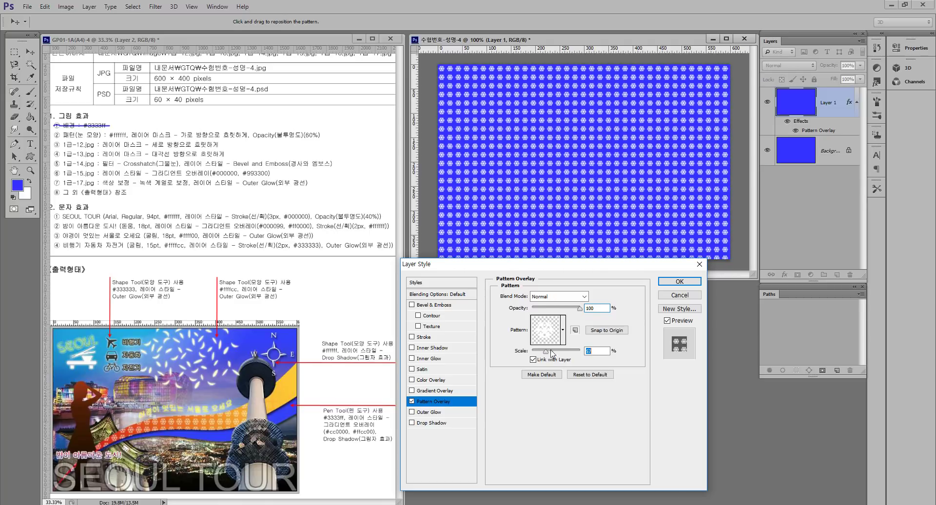
click(676, 295)
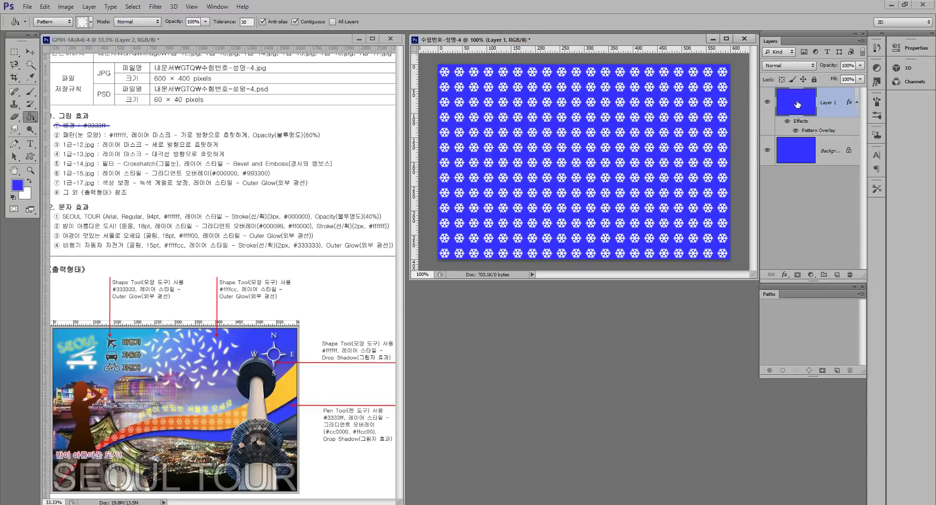
Replace Layer 1 with a new layer filled with the snowflake pattern using the Paint Bucket Tool
drag(797, 104, 850, 275)
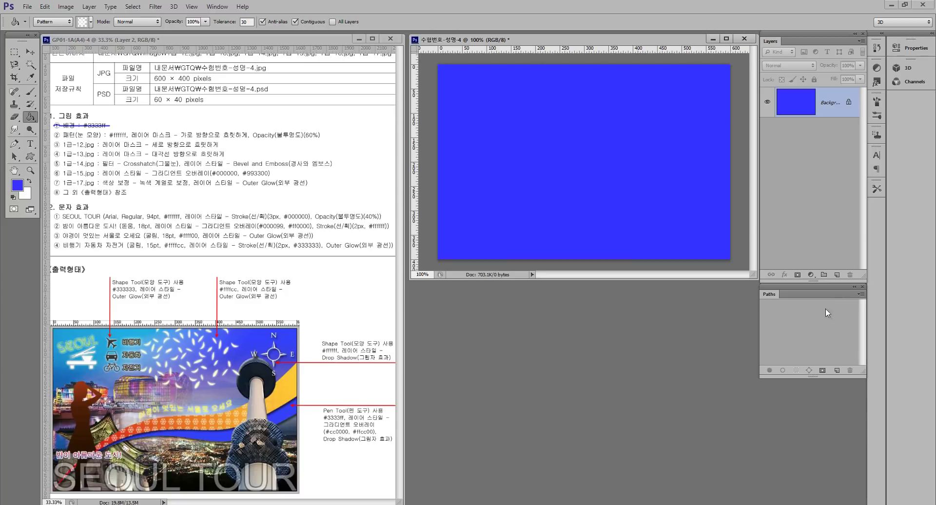
click(836, 275)
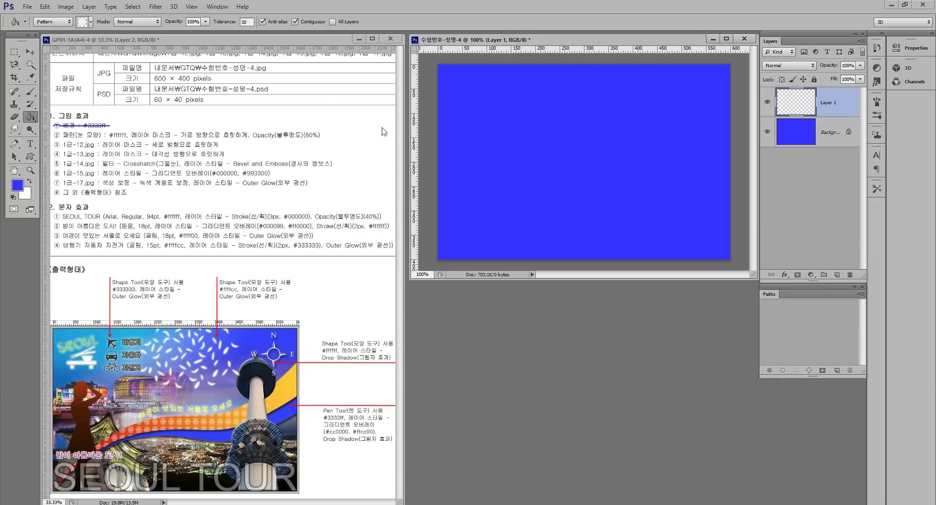
click(587, 172)
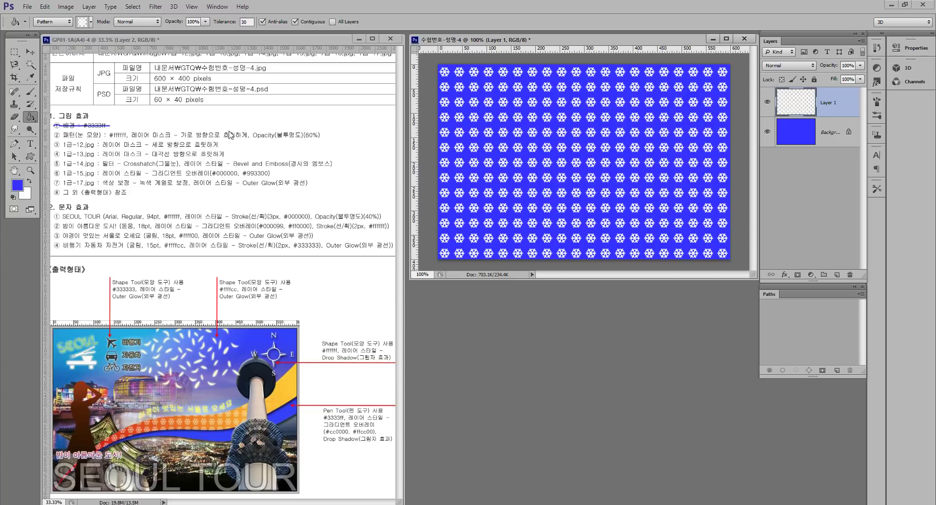
Add a layer mask to the snowflake pattern layer and set the Gradient Tool to the black-to-white Foreground to Background gradient
click(797, 276)
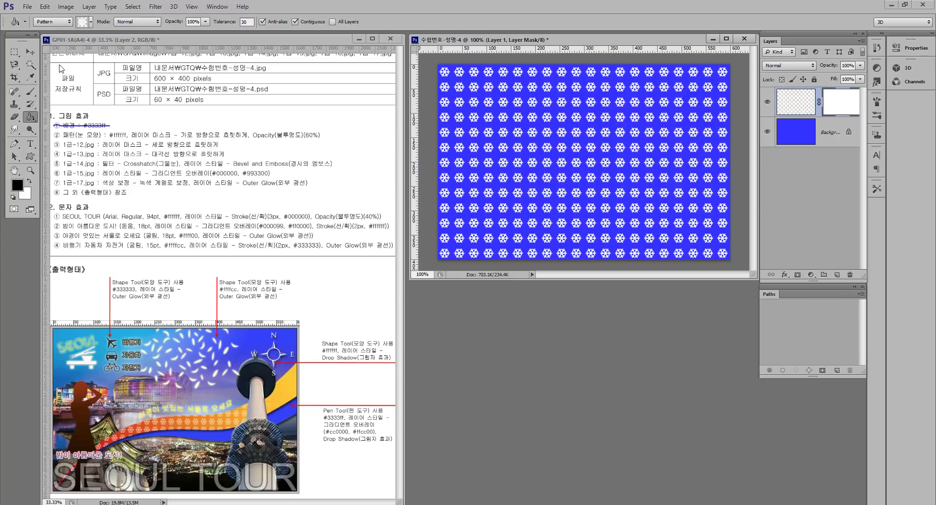
drag(31, 118, 83, 116)
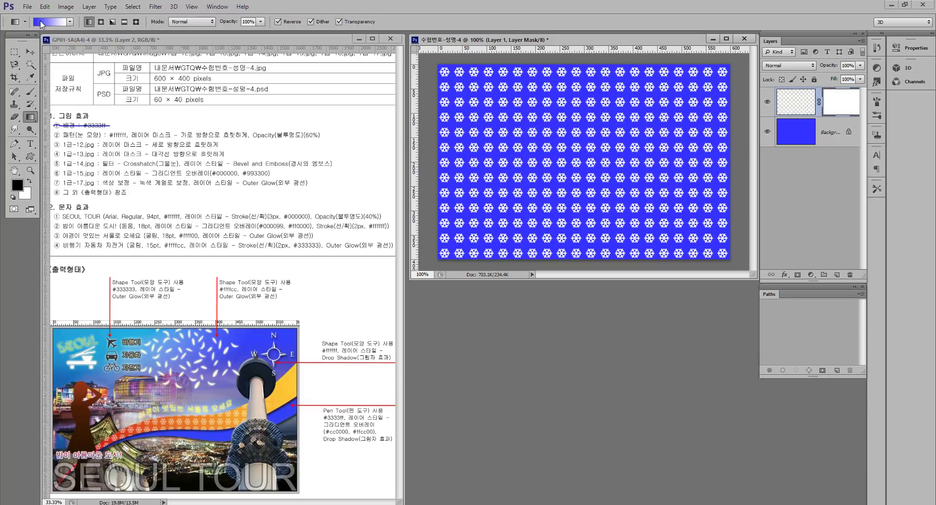
click(67, 21)
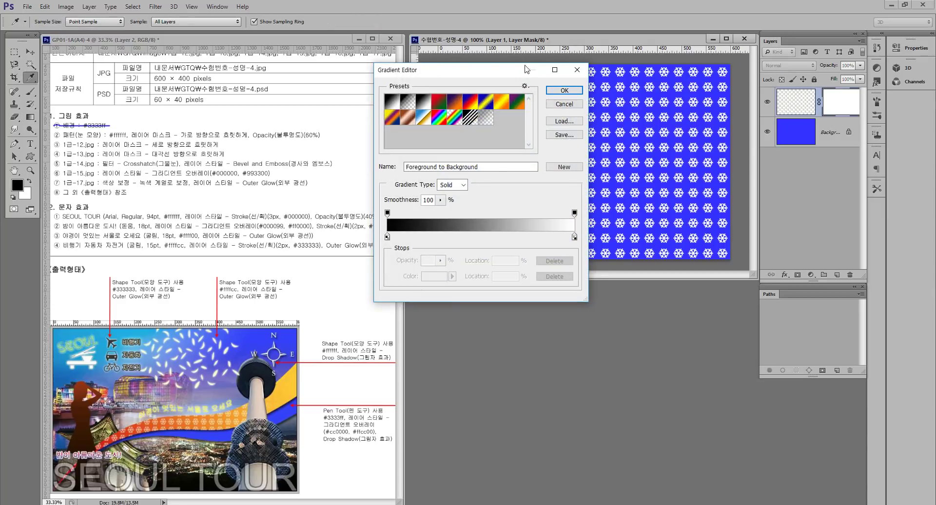
click(551, 90)
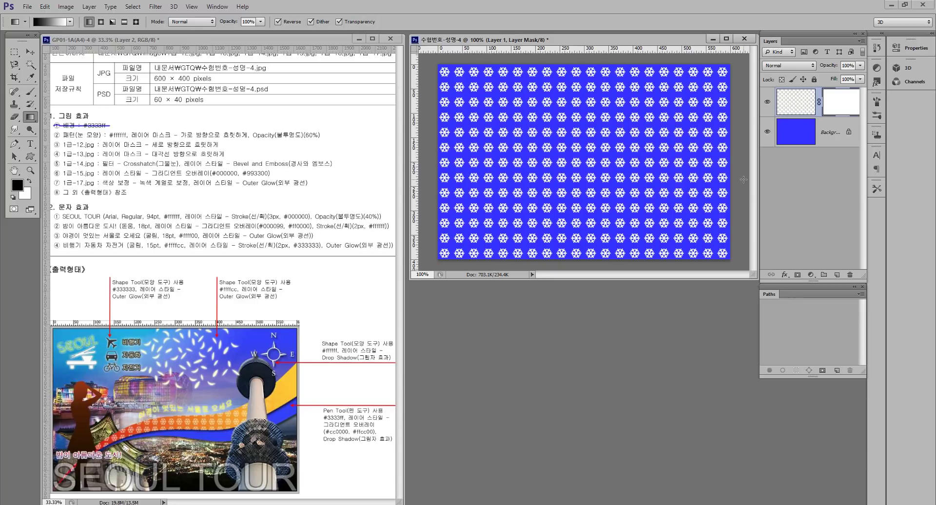
Try a horizontal reversed gradient on the pattern layer's mask, and undo it
drag(726, 162, 538, 163)
drag(440, 175, 439, 223)
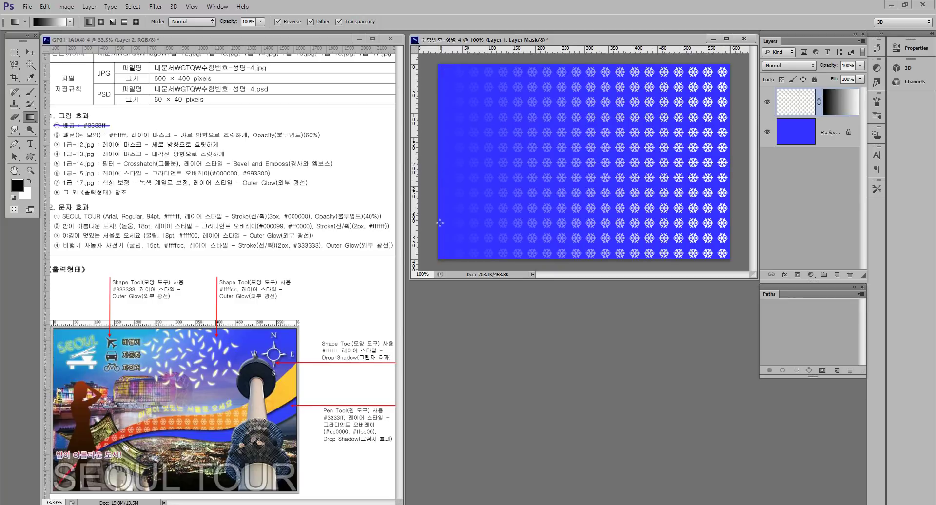
key(ctrl+z)
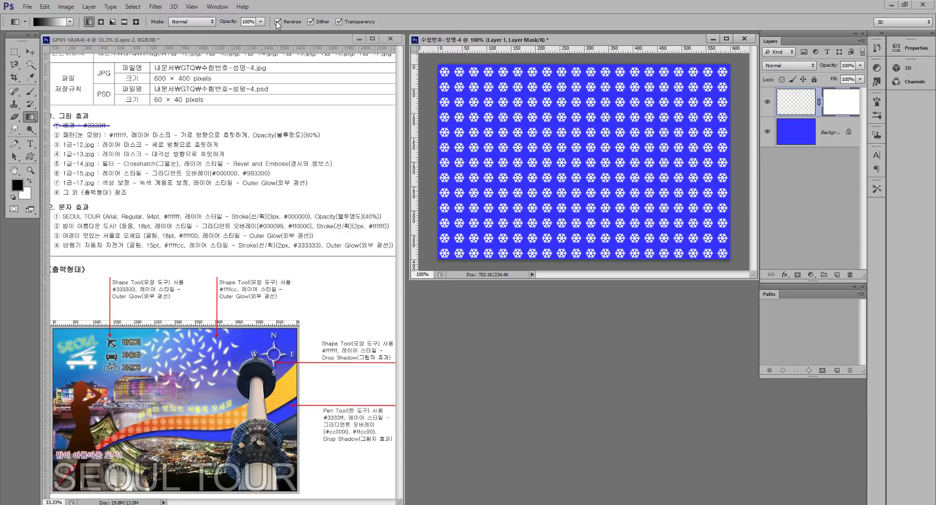
Turn off Reverse and draw a horizontal gradient on the mask so the snowflakes fade out toward the right edge
drag(725, 153, 520, 146)
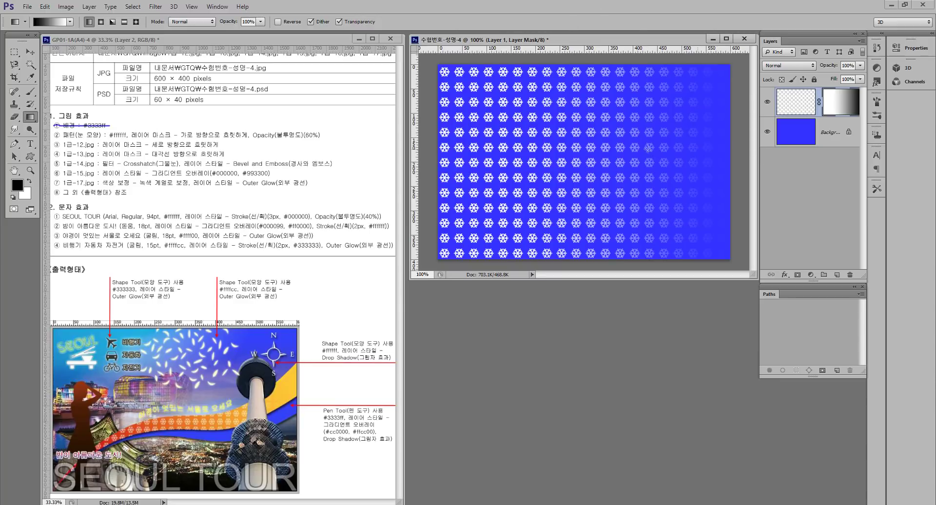
drag(717, 154, 502, 155)
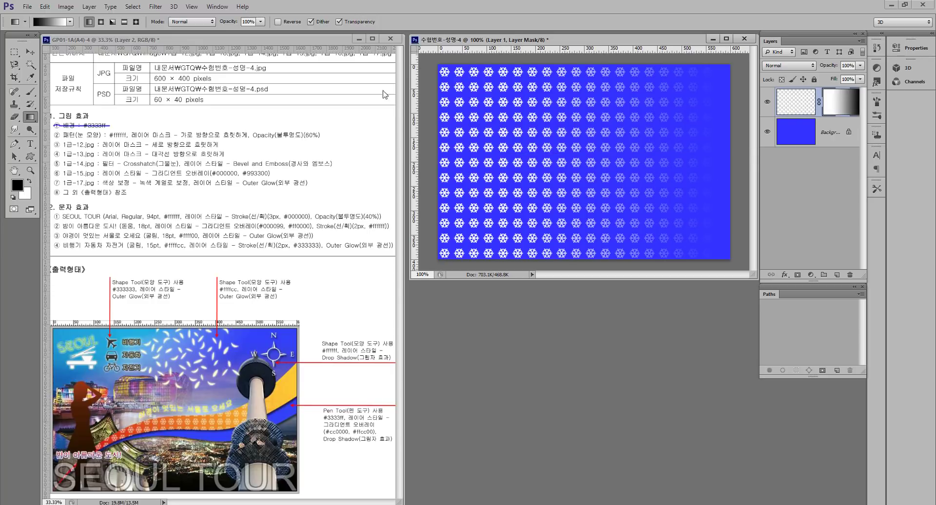
Strike through item ② (the snowflake pattern) on the exam sheet with a brush line
alt+click(67, 125)
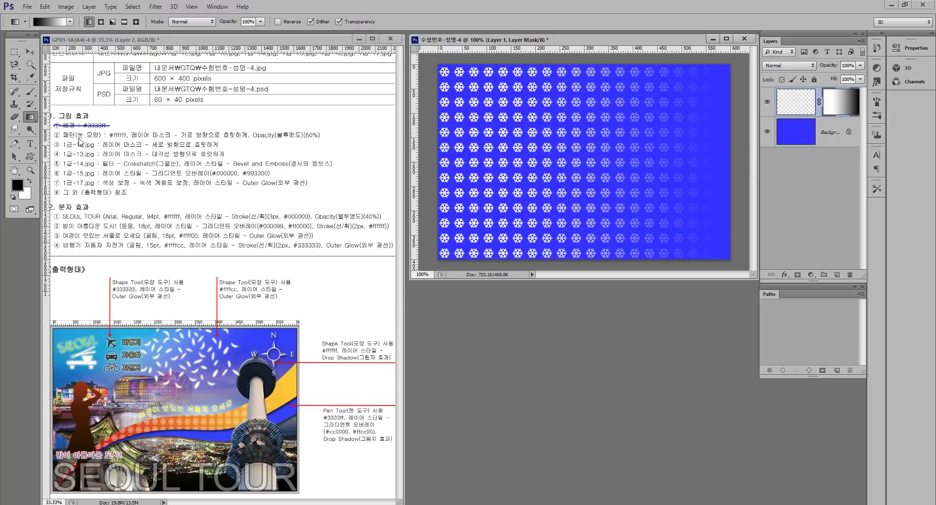
drag(97, 138, 314, 148)
key(ctrl+z)
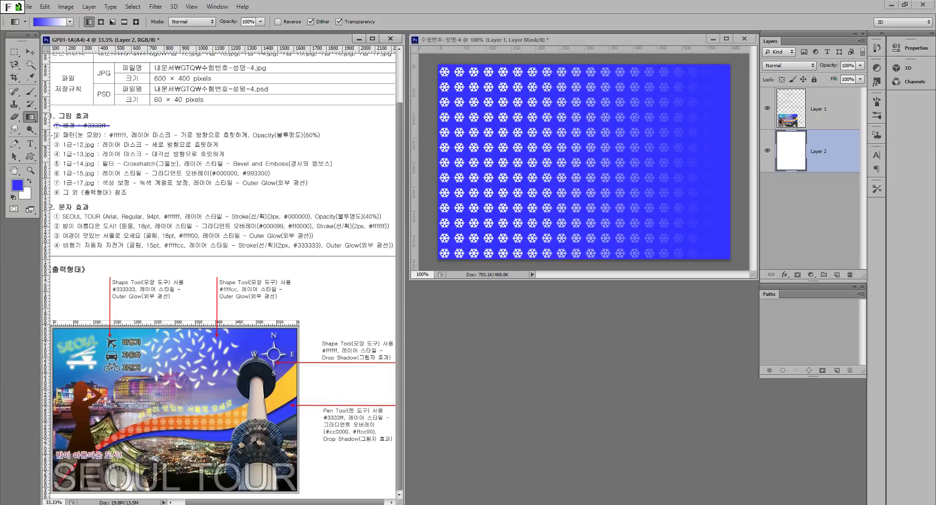
key(b)
drag(56, 135, 288, 136)
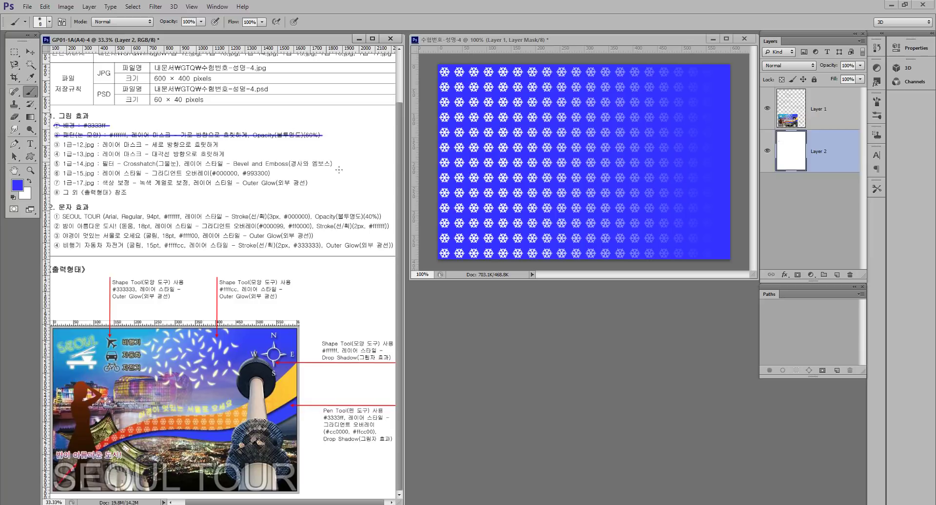
Set the opacity of the snowflake pattern layer in 수험번호-성명-4 to 60%
click(855, 64)
key(Return)
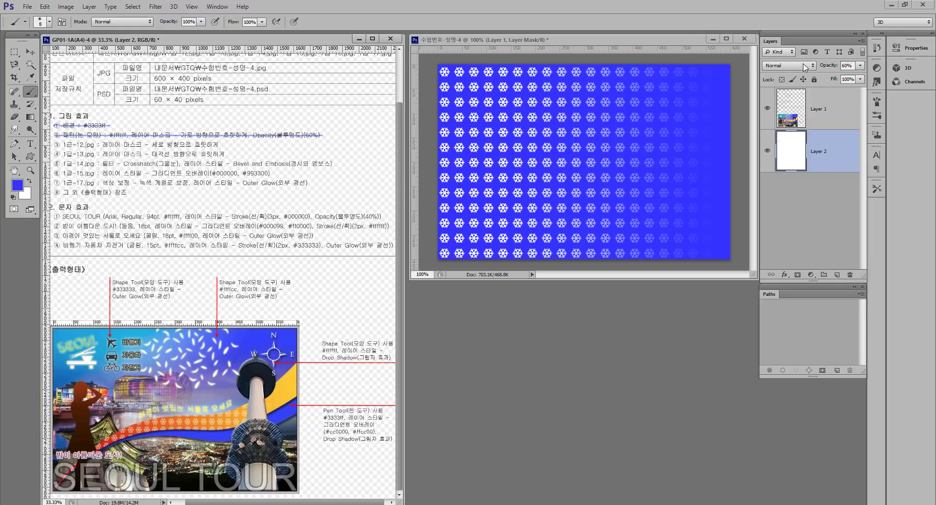
click(658, 57)
click(795, 102)
click(838, 64)
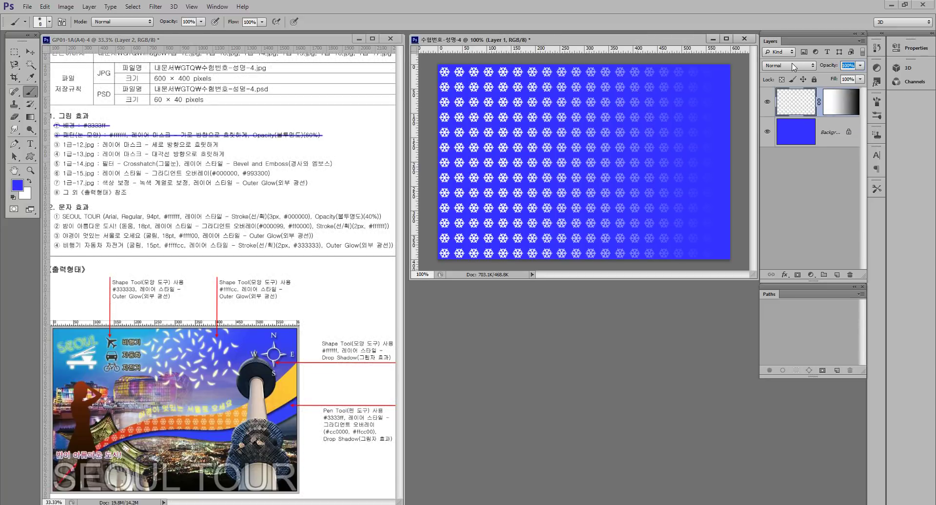
text(60)
key(Return)
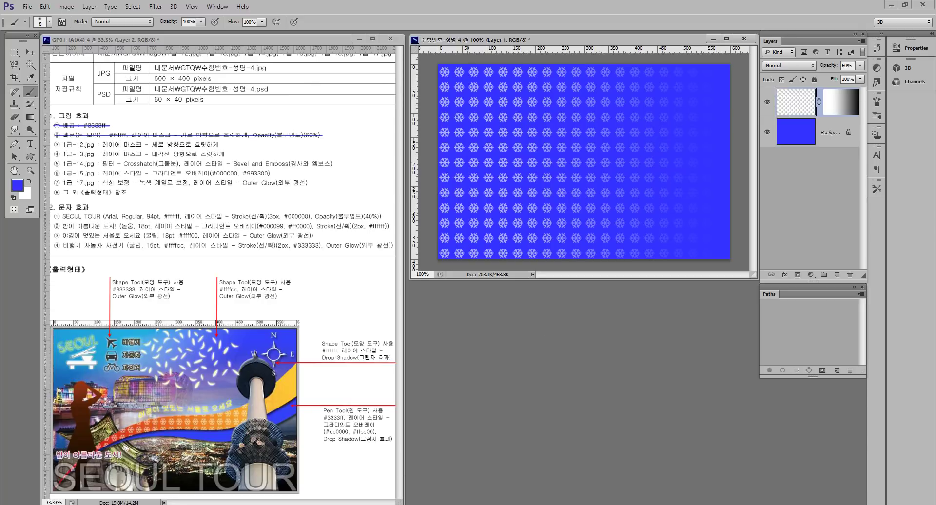
Switch to File Explorer, open the 소스파일 folder and select 1급-12.jpg
key(alt+Tab)
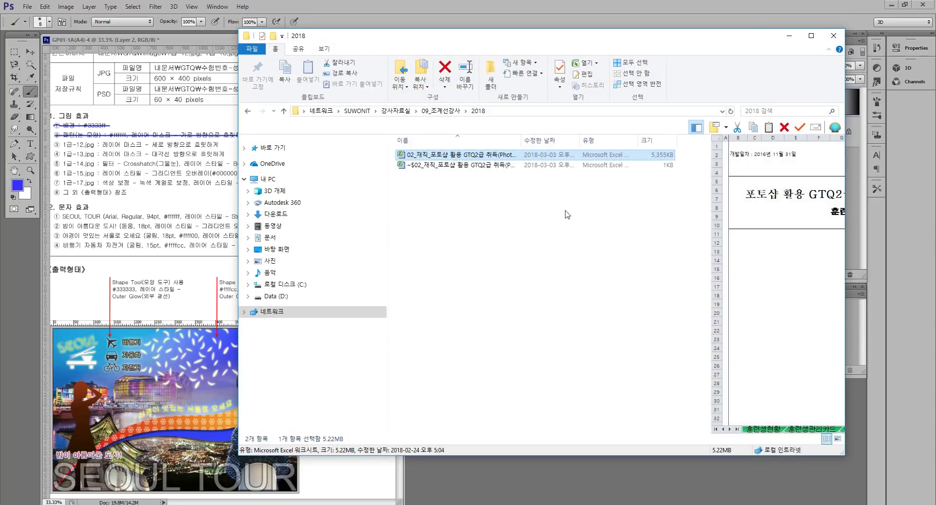
click(791, 37)
key(alt+Tab)
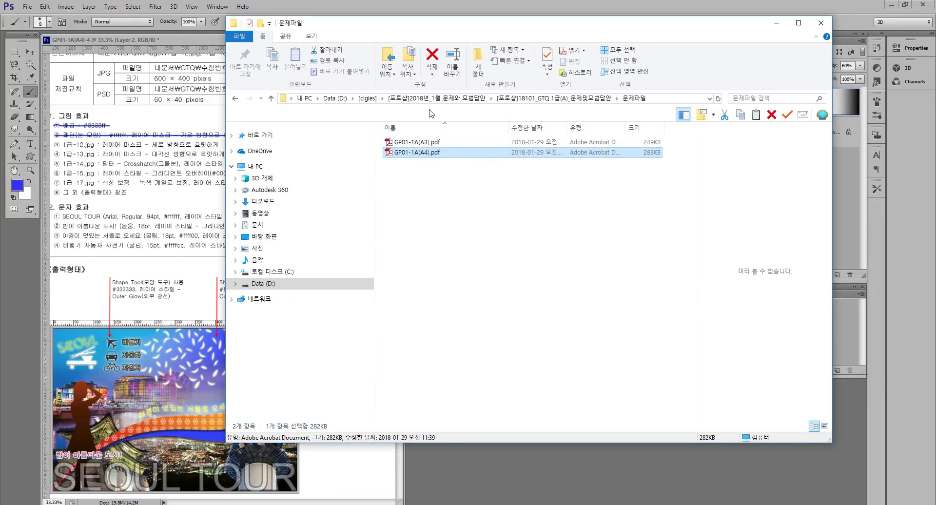
click(568, 102)
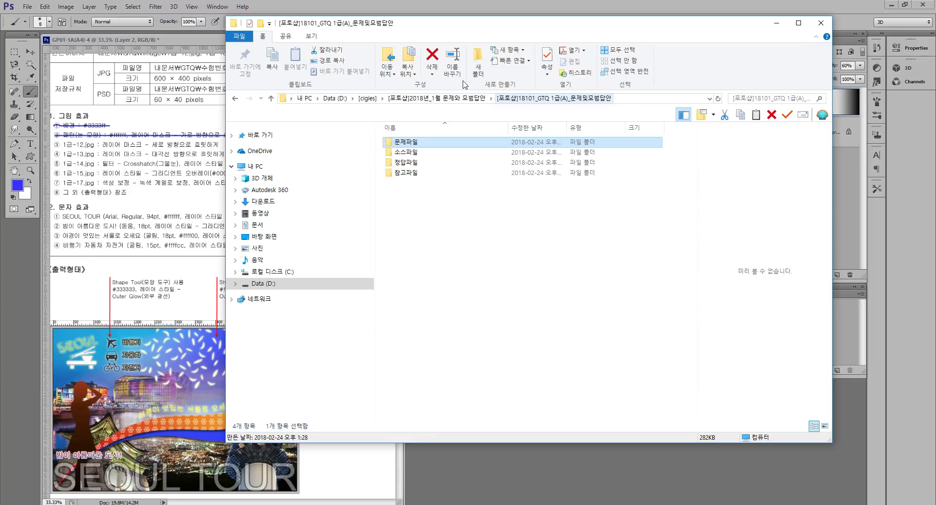
double_click(409, 152)
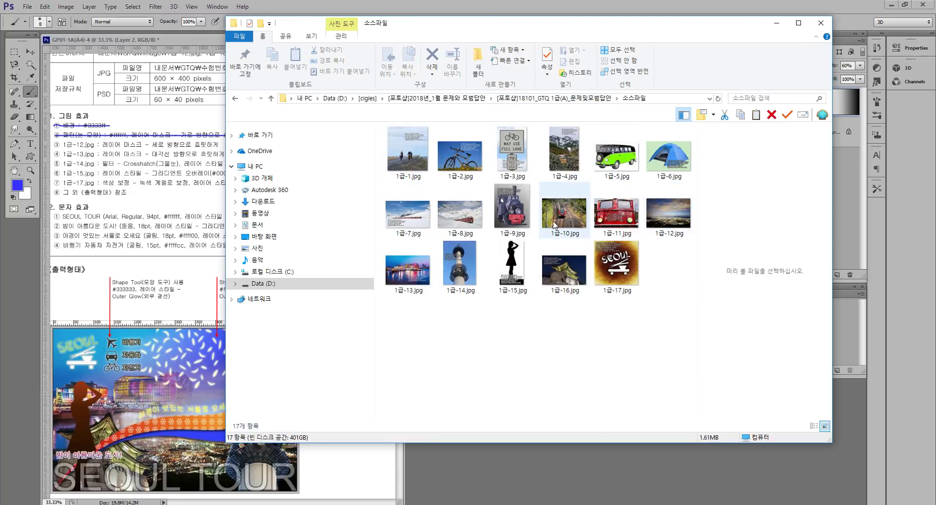
click(659, 222)
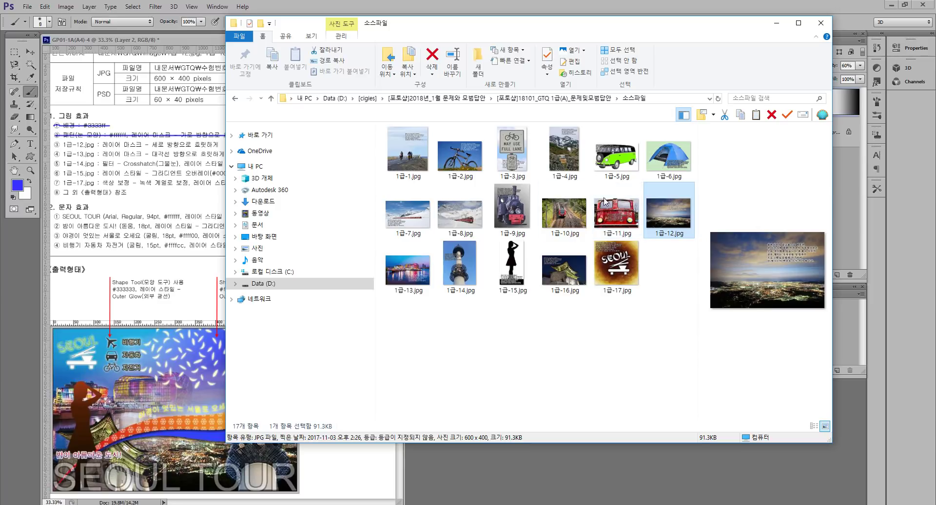
Move and narrow the File Explorer window to uncover the poster canvas, and hide its preview pane
drag(745, 26, 654, 40)
drag(742, 90, 524, 91)
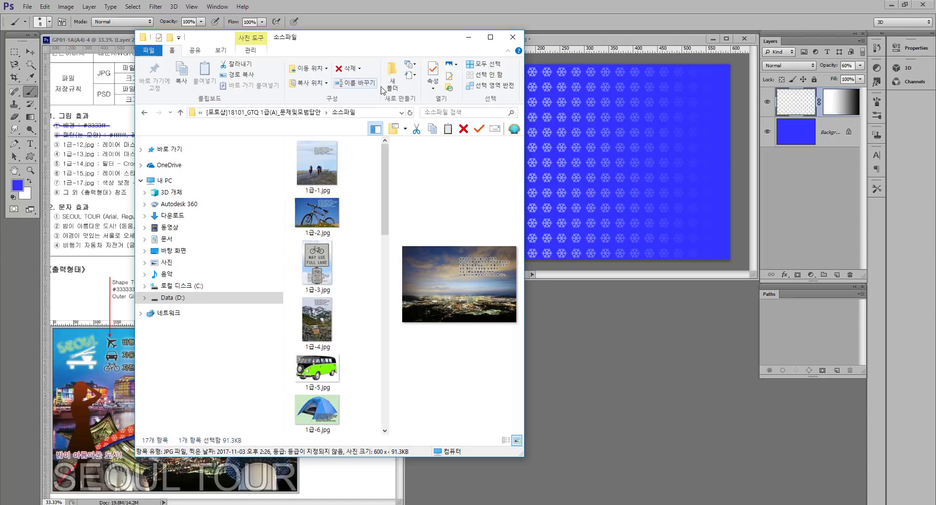
click(218, 51)
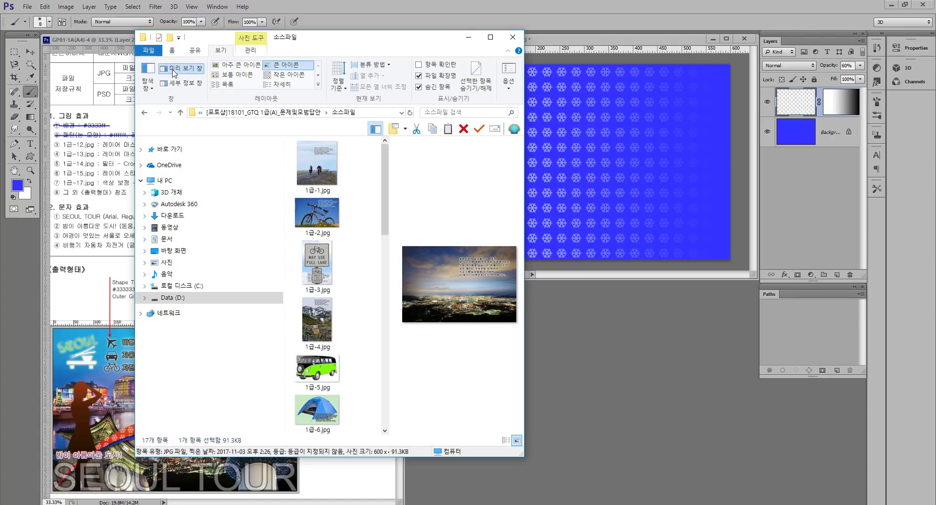
click(177, 68)
Place 1급-12.jpg at full canvas size above the pattern layer in 수험번호-성명-4 and set its opacity to 100%
drag(489, 287, 590, 204)
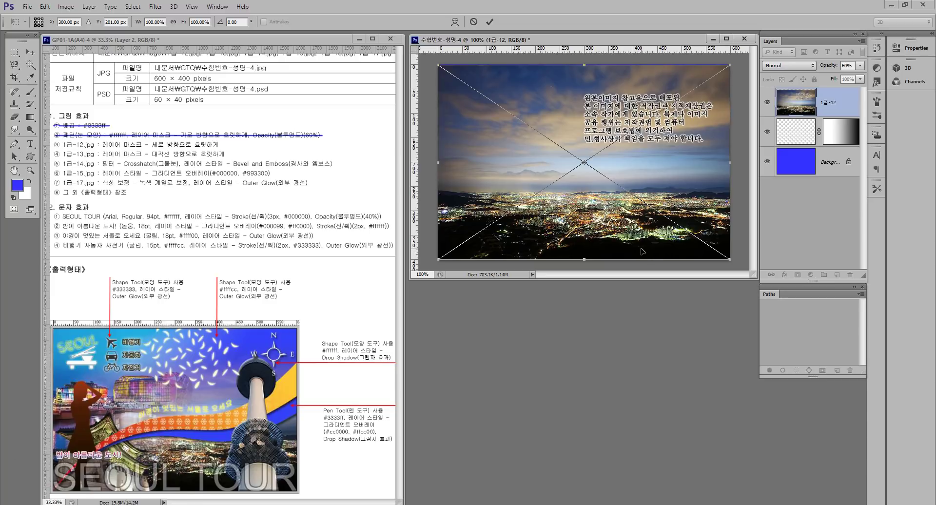
key(Return)
key(0)
key(b)
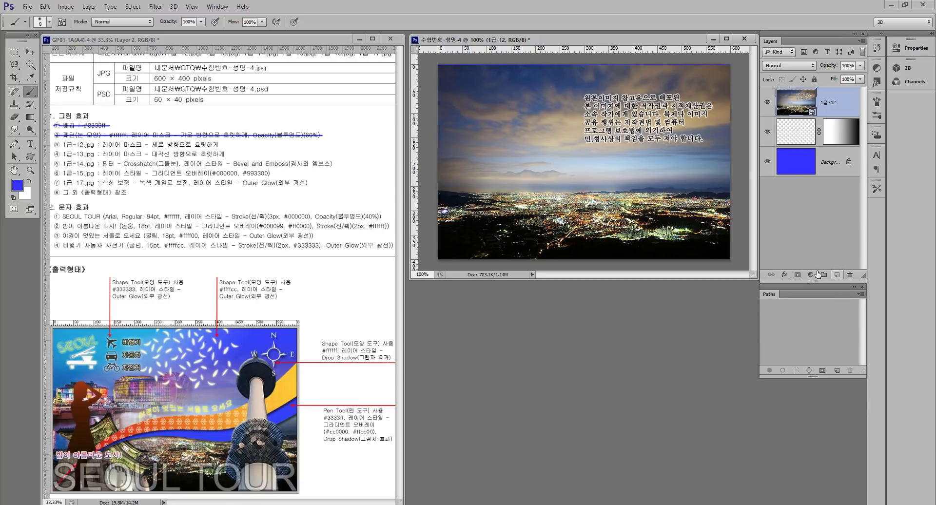
Add a layer mask to the 1급-12 layer and fade the photo out toward the top with a vertical black-to-white gradient
click(797, 274)
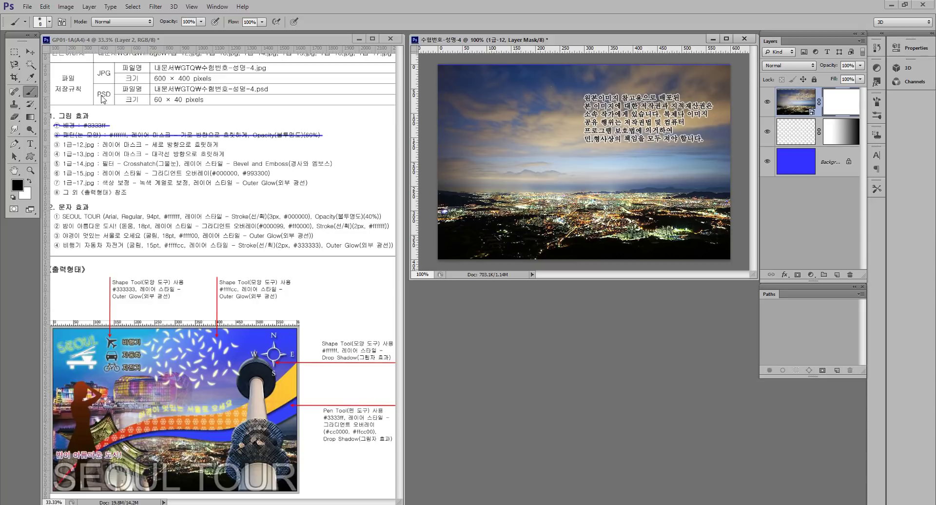
click(30, 117)
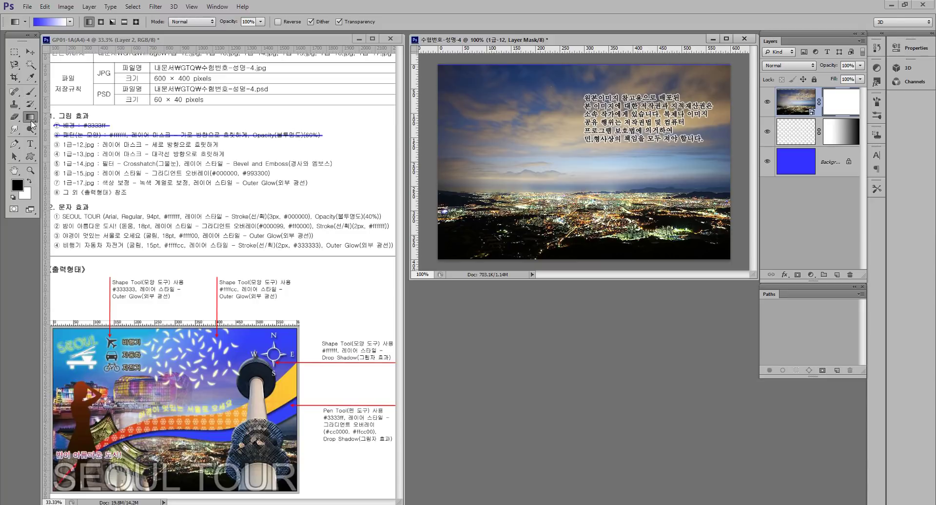
click(56, 22)
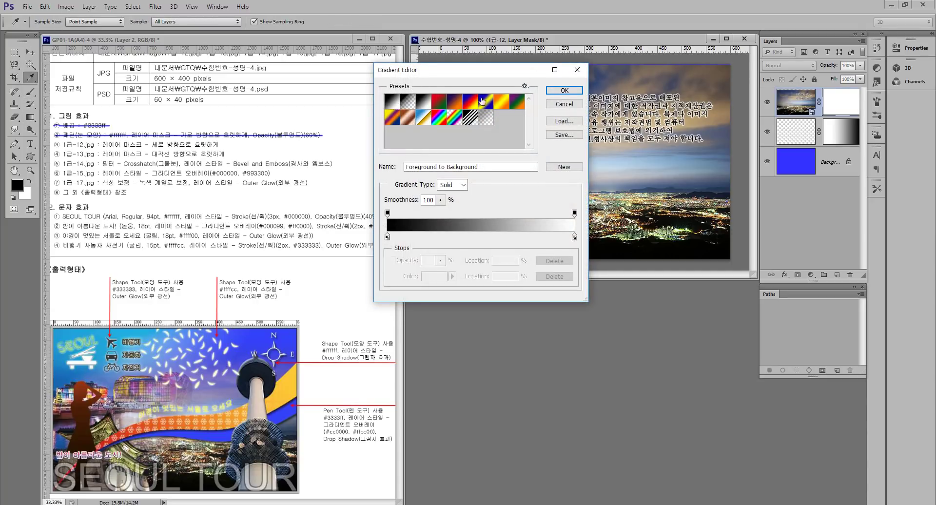
click(564, 90)
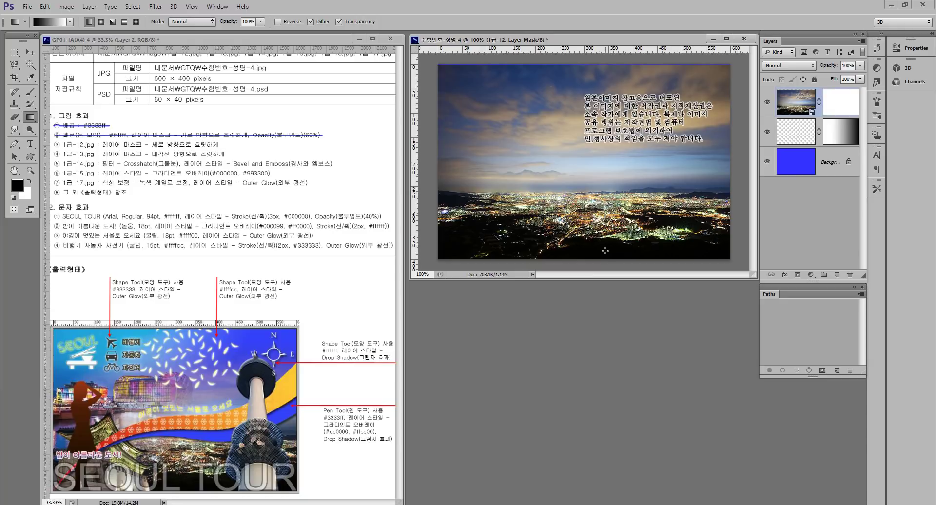
drag(582, 111, 601, 258)
drag(583, 143, 597, 250)
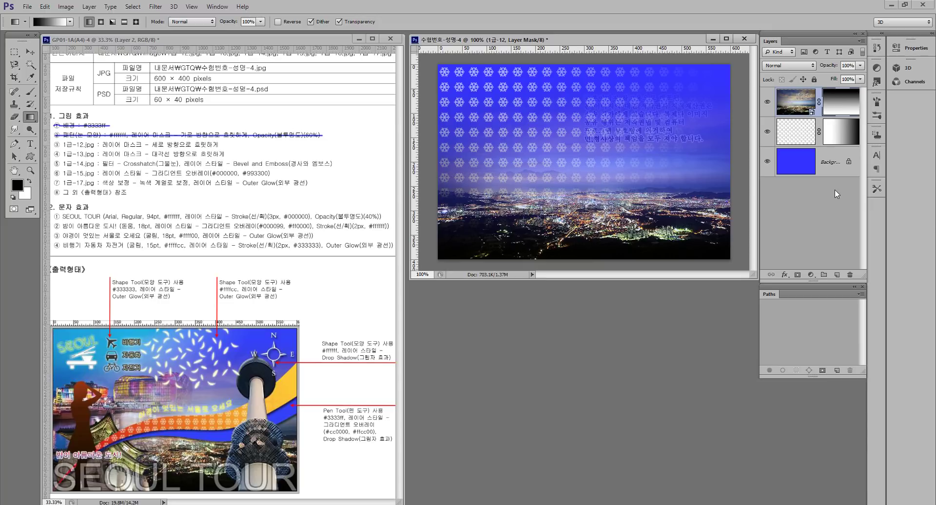
click(190, 151)
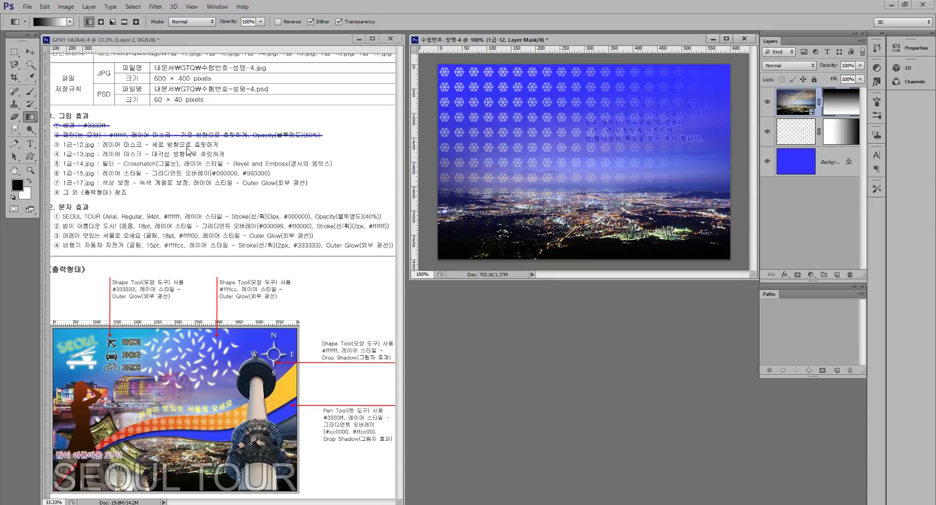
Strike through the 1급-12.jpg layer mask line in the GP01-1A(A4)-4 instruction sheet with a blue brush stroke
drag(125, 144, 202, 145)
key(ctrl+z)
key(b)
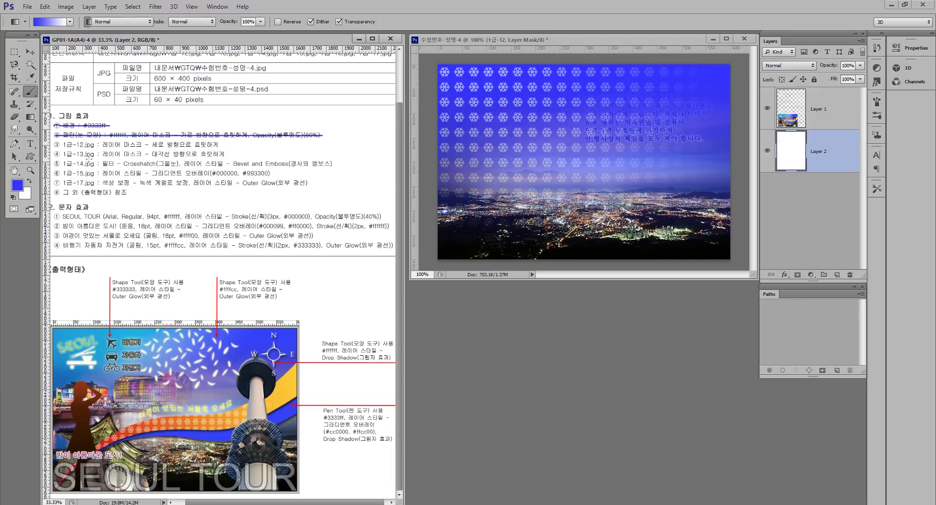
drag(55, 145, 219, 145)
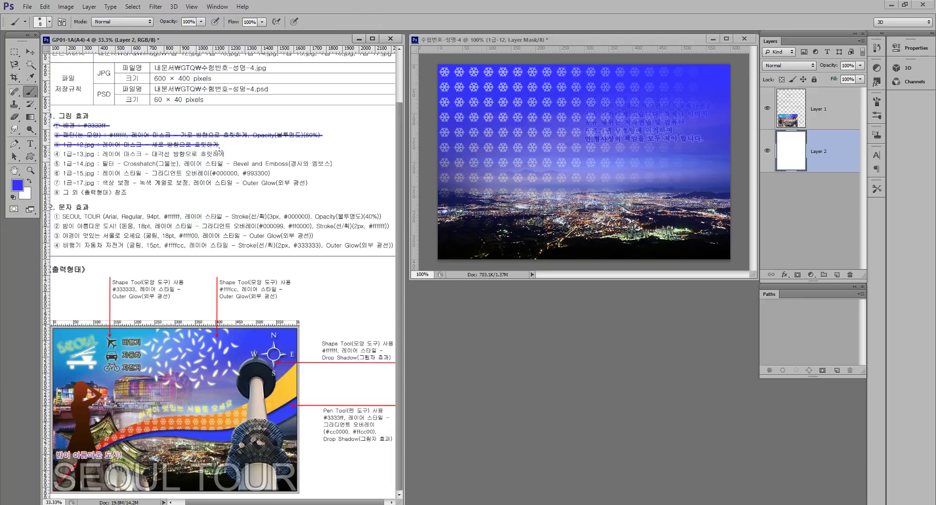
Place 1급-13.jpg at the top of the layer stack in 수험번호-성명-4, scaled to about 94% and shifted toward the canvas's upper-left corner
click(581, 43)
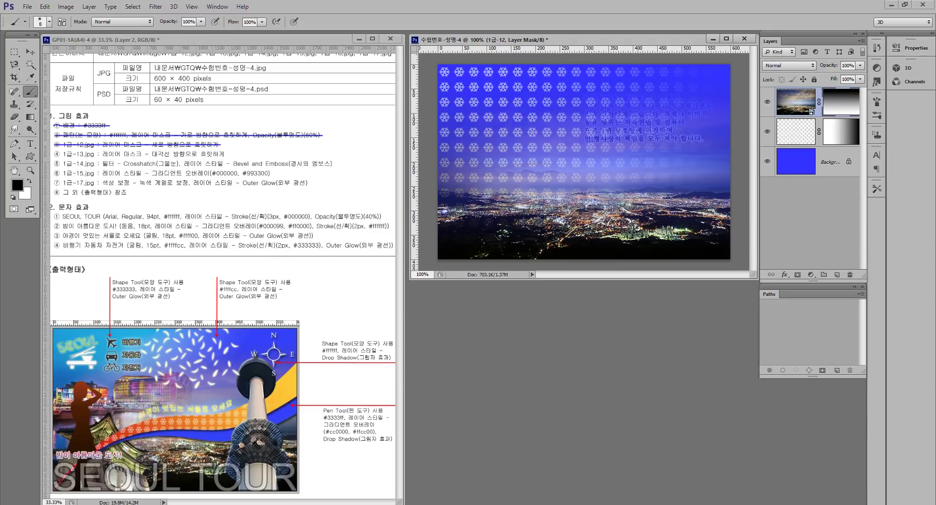
click(373, 504)
drag(312, 329, 567, 223)
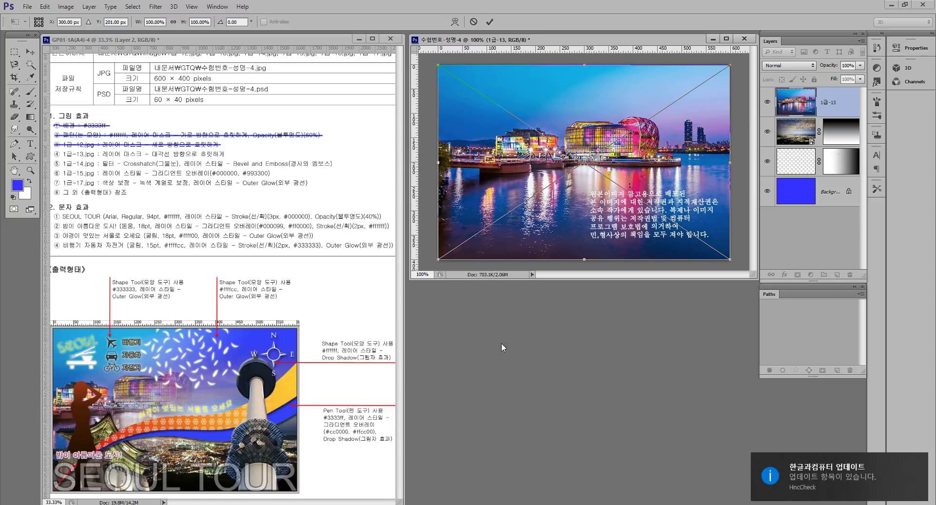
drag(634, 225, 590, 226)
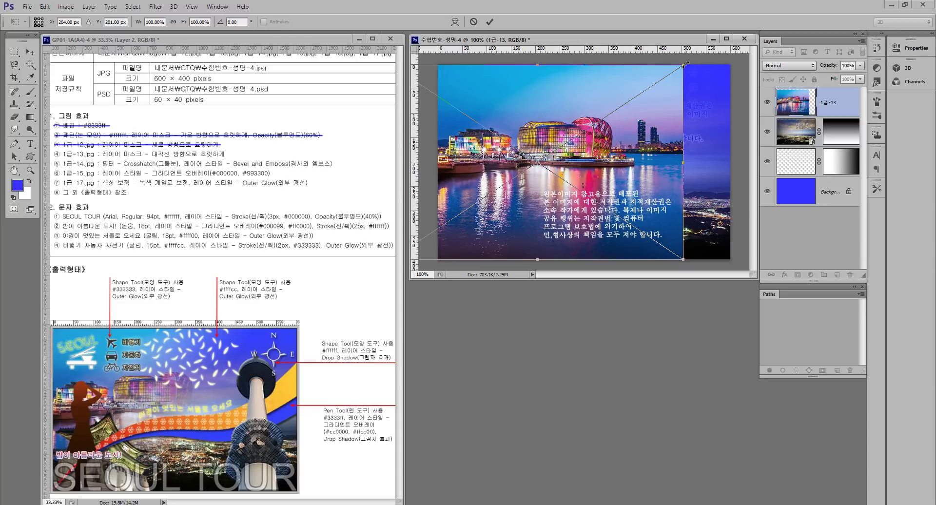
drag(685, 64, 666, 76)
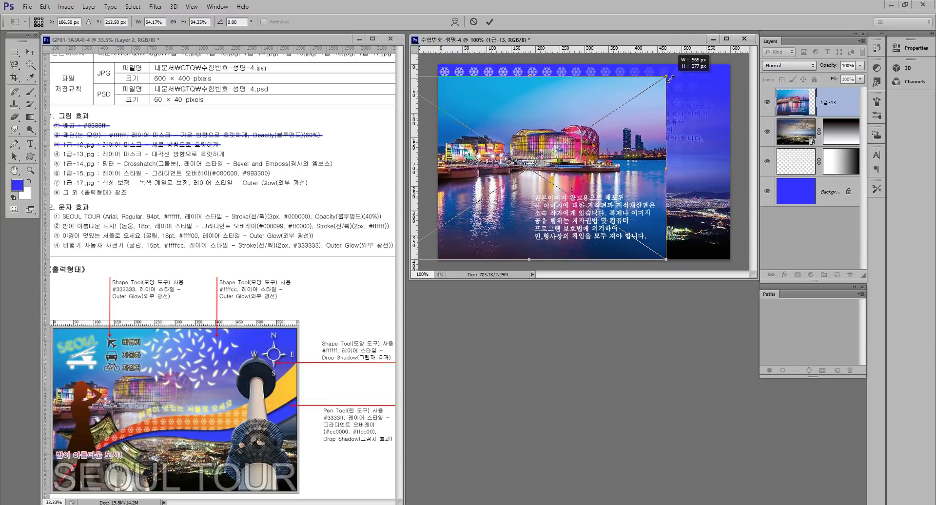
drag(564, 207, 563, 194)
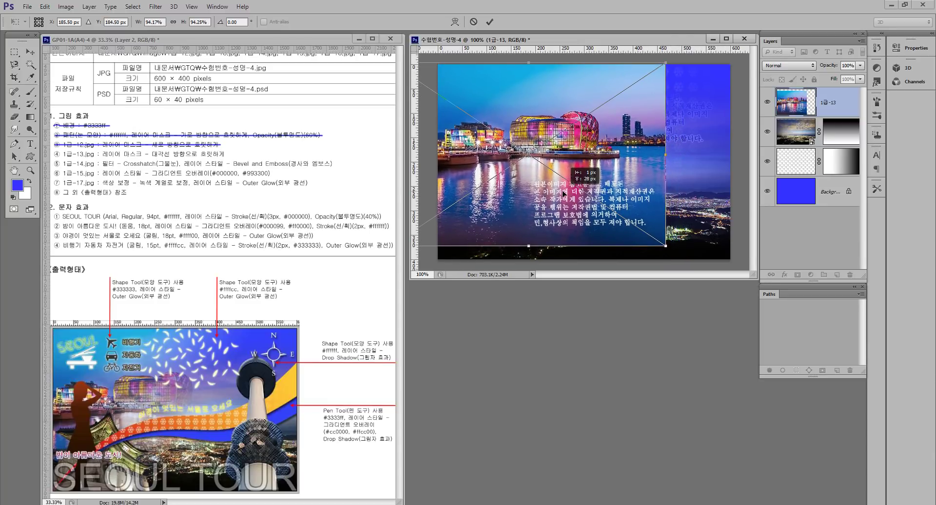
drag(564, 193, 564, 192)
key(Return)
Add a layer mask to the 1급-13 layer and fade the photo out toward the lower right with a diagonal black-to-white gradient
key(b)
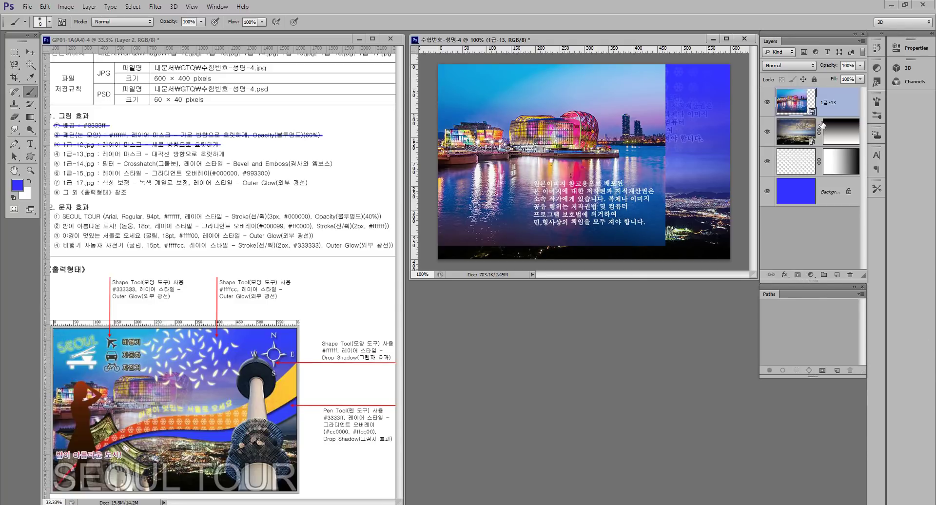
click(798, 274)
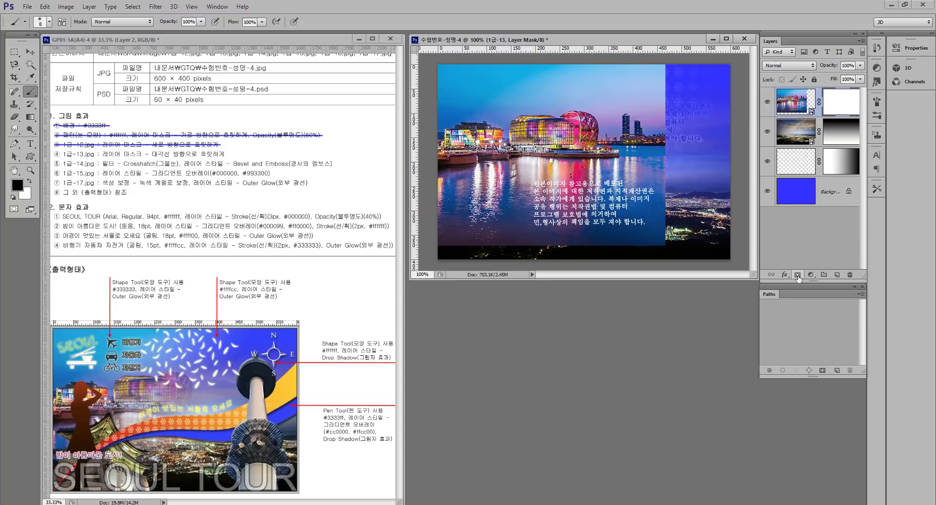
click(30, 117)
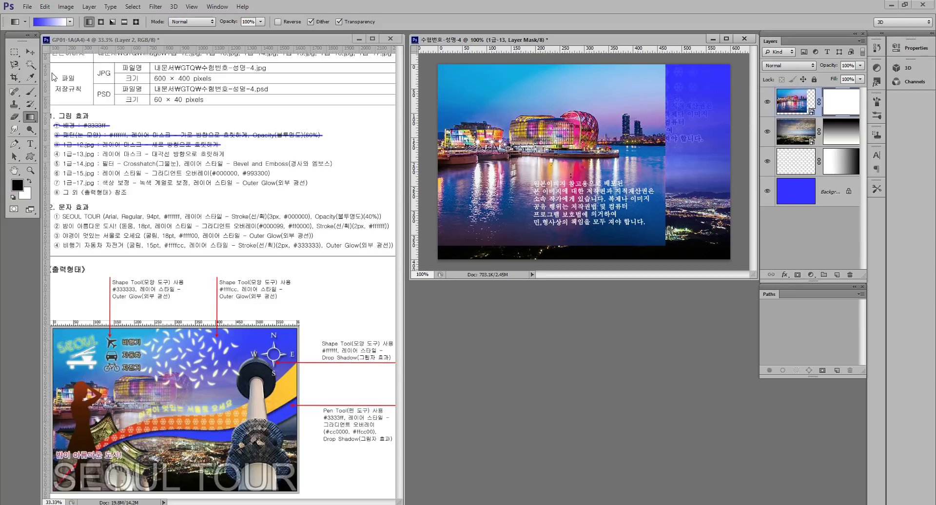
click(57, 22)
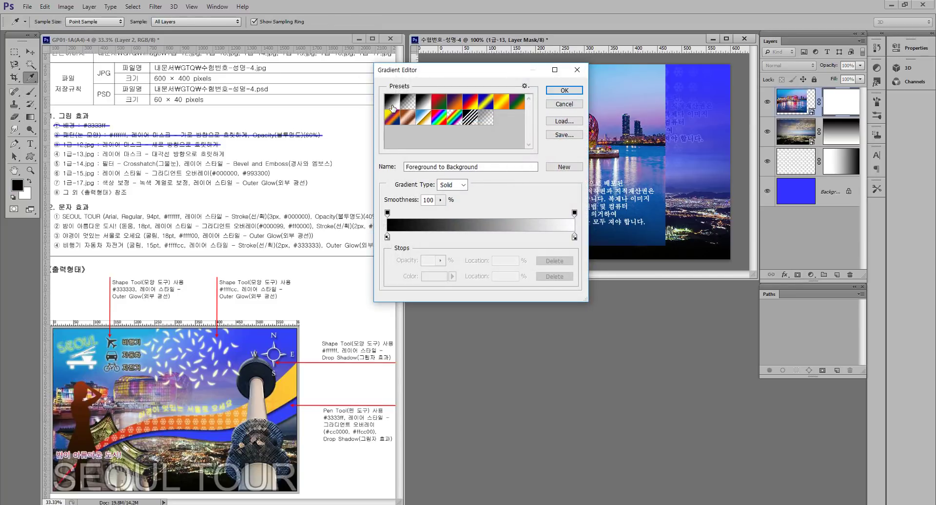
click(563, 91)
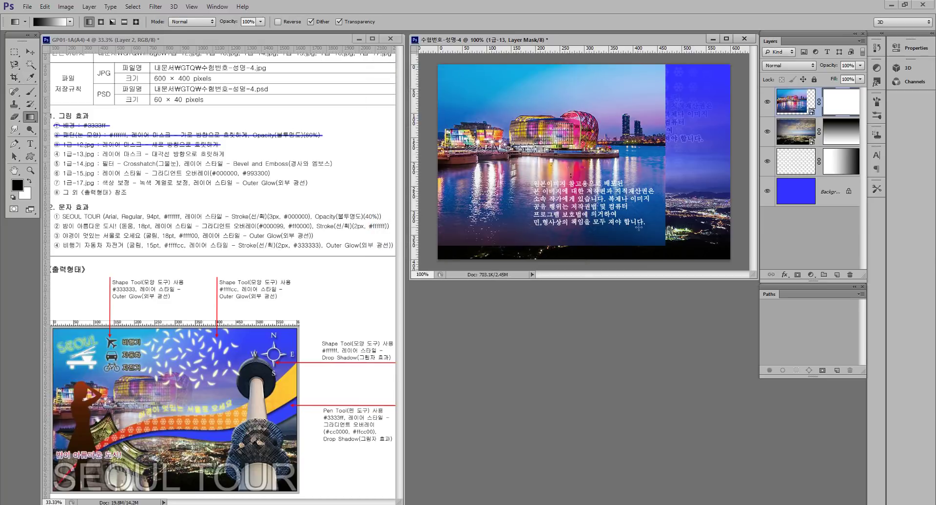
drag(631, 198, 520, 144)
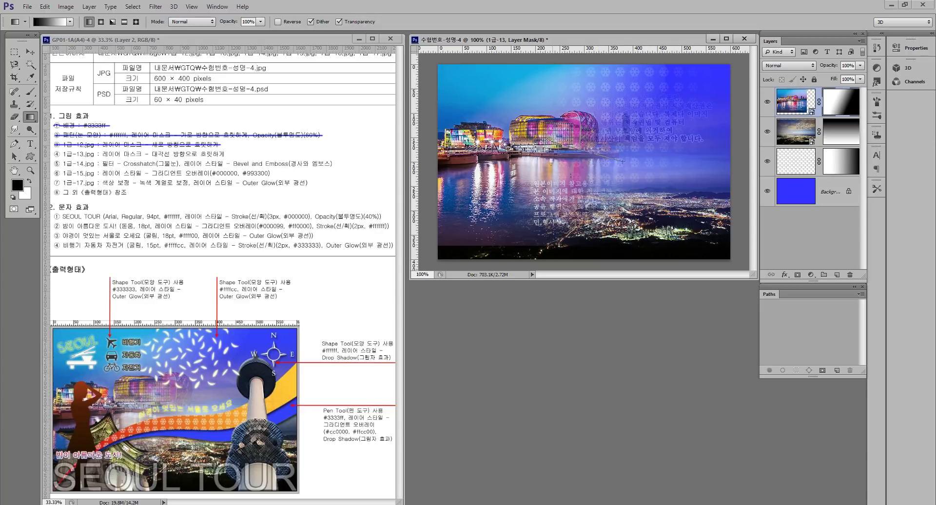
key(ctrl+z)
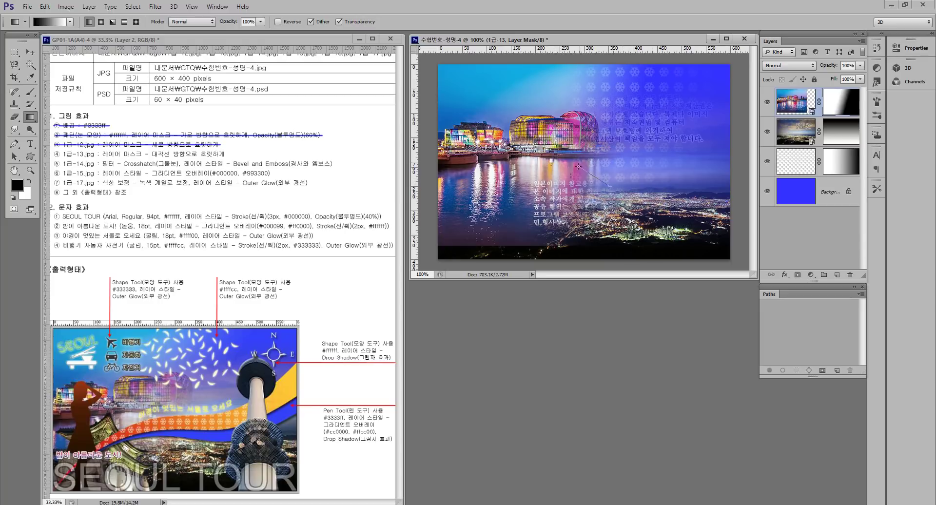
drag(569, 157, 566, 141)
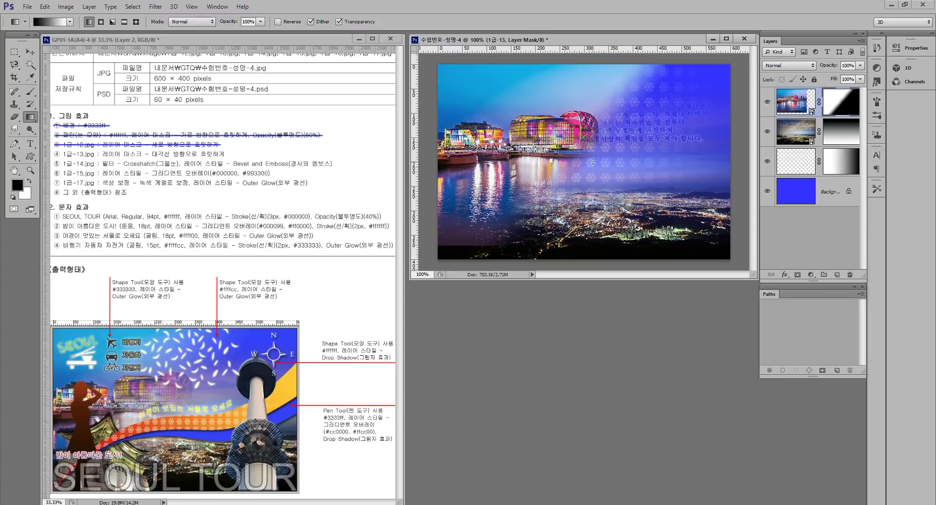
drag(591, 161, 591, 160)
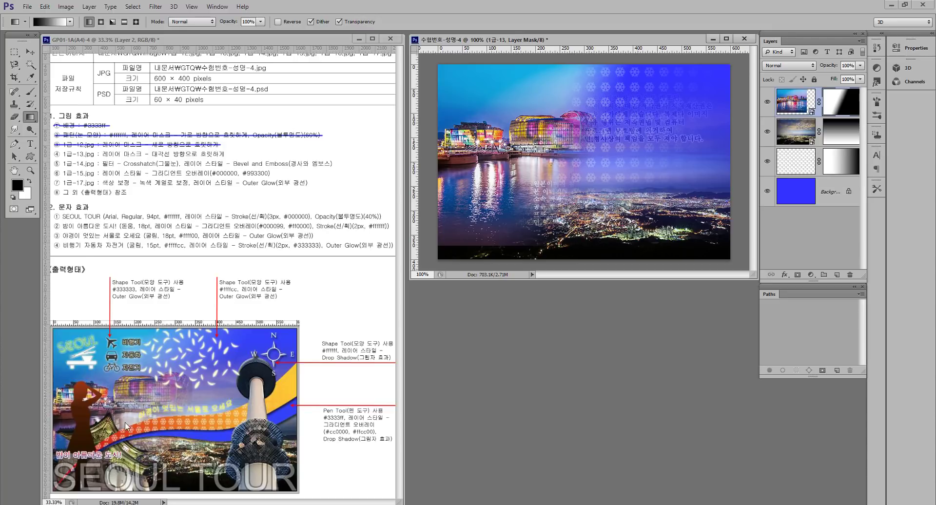
Try the 1급-12 layer above the 1급-13 layer and move it back beneath
click(797, 134)
drag(798, 135, 802, 99)
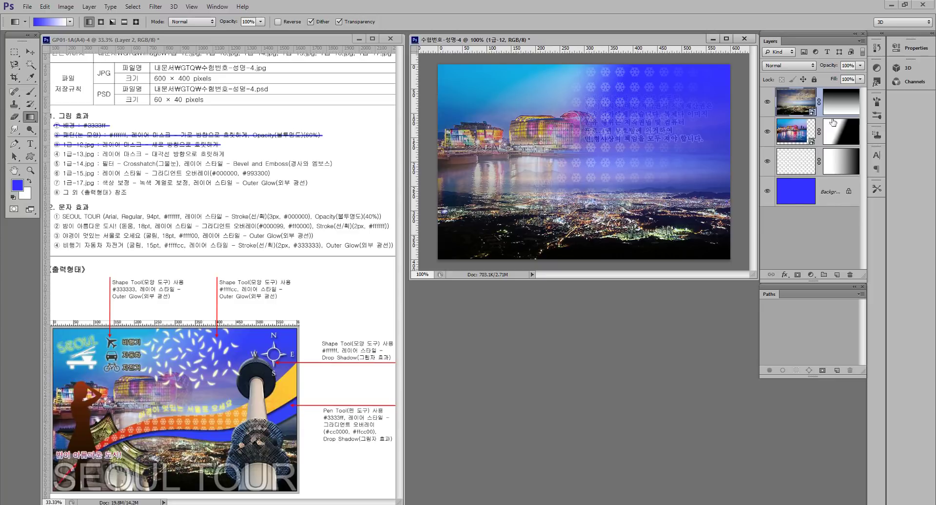
drag(800, 107, 802, 147)
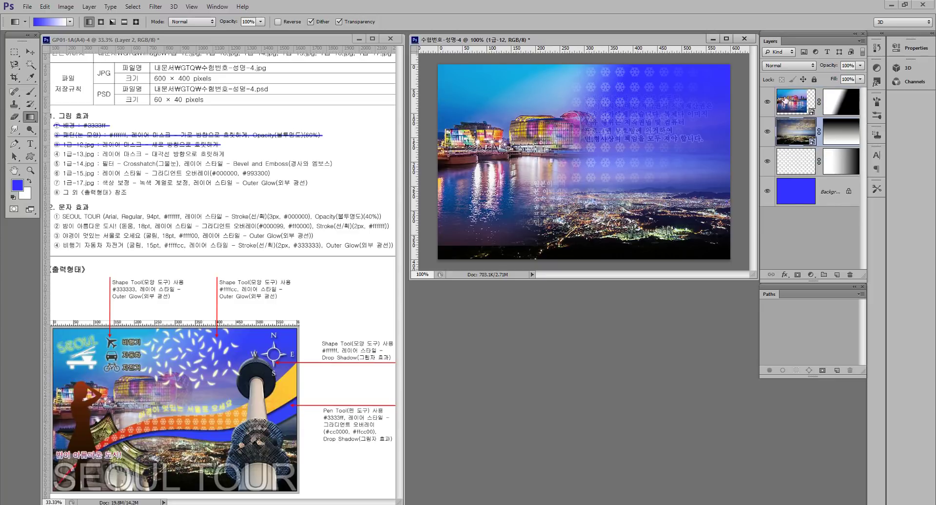
Strike through the 1급-13.jpg diagonal layer mask line in the instruction sheet with a blue brush stroke
click(76, 161)
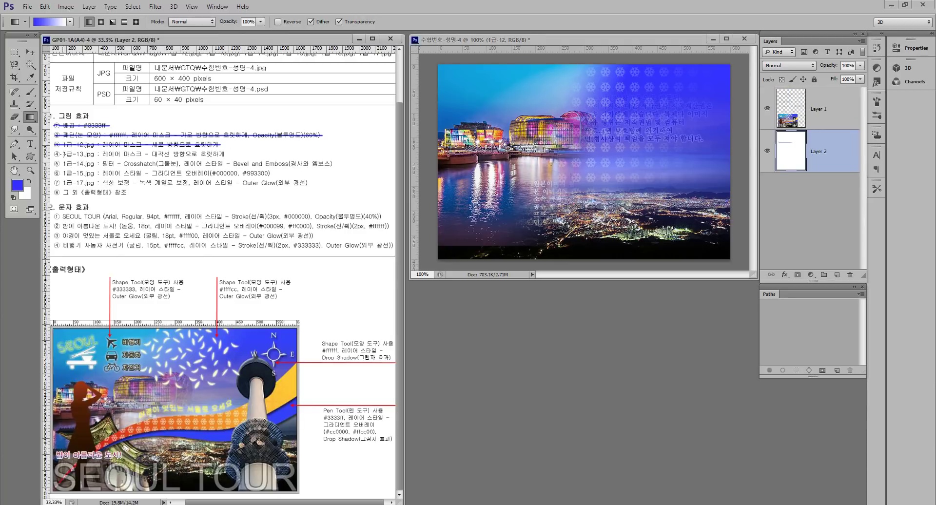
drag(55, 153, 187, 156)
key(ctrl+z)
key(b)
drag(56, 154, 226, 154)
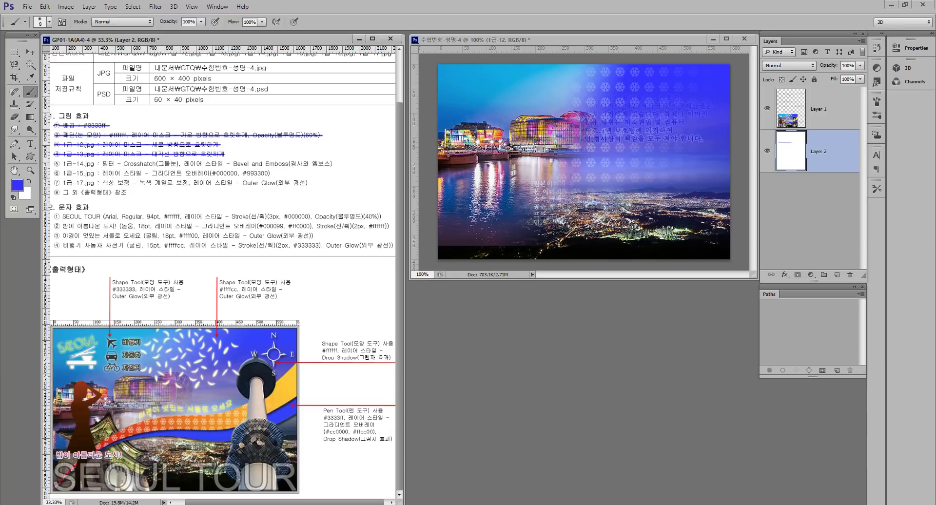
Place the tower photo 1급-14.jpg from File Explorer into 수험번호-성명-4 and move its layer to the top of the stack
key(alt+Tab)
drag(373, 323, 591, 201)
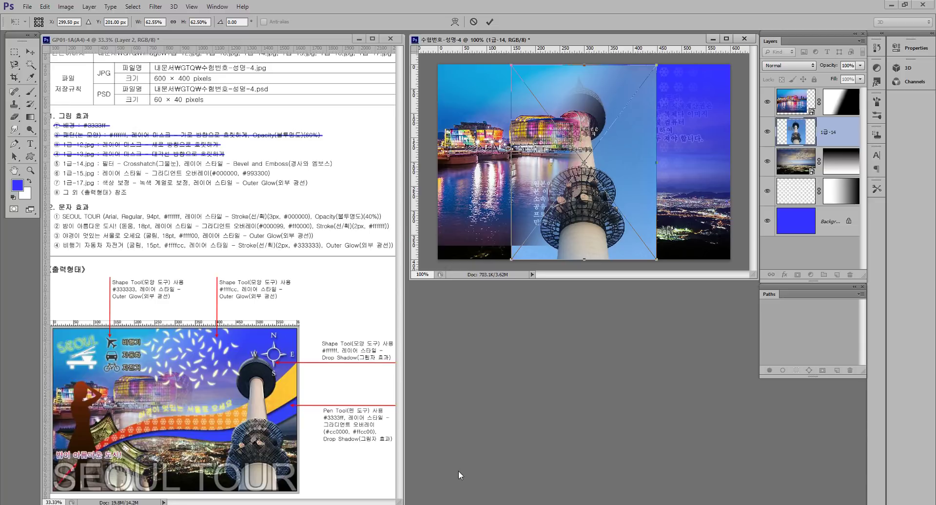
key(Return)
key(b)
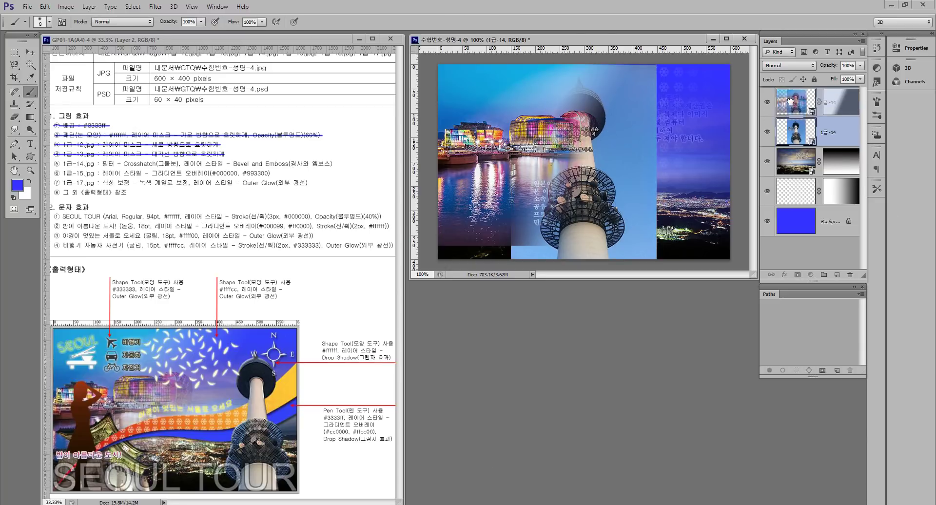
drag(790, 99, 791, 97)
Move the tower photo to the canvas's right edge and scale it down to about 58%
click(30, 51)
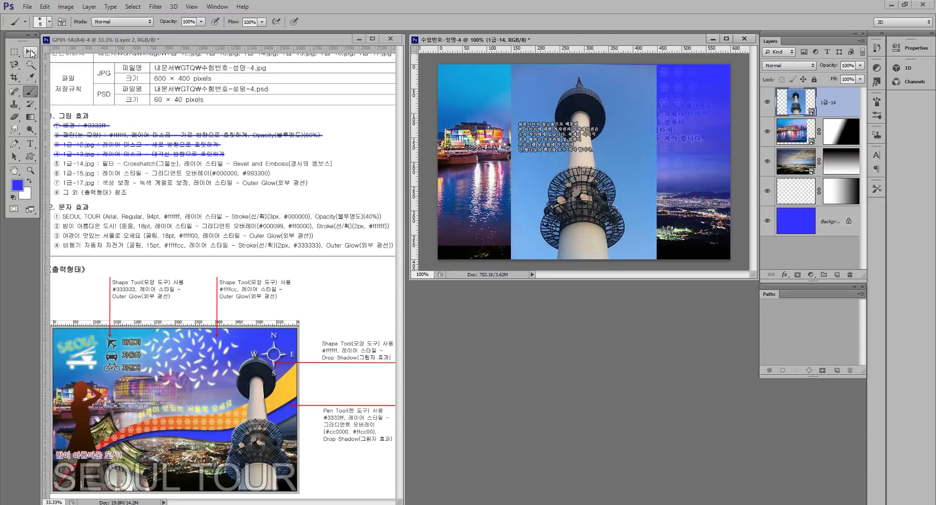
drag(588, 218, 662, 216)
drag(660, 214, 681, 216)
click(45, 7)
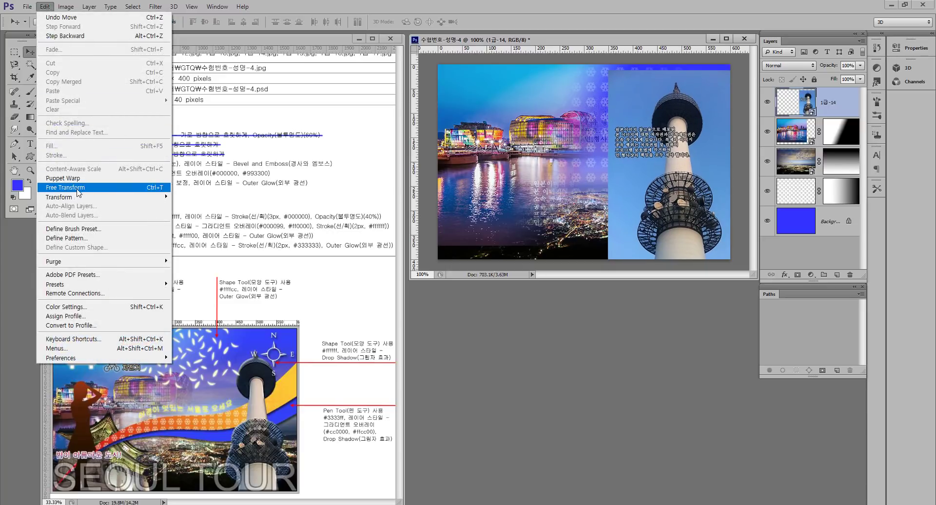
click(92, 188)
drag(608, 68, 619, 85)
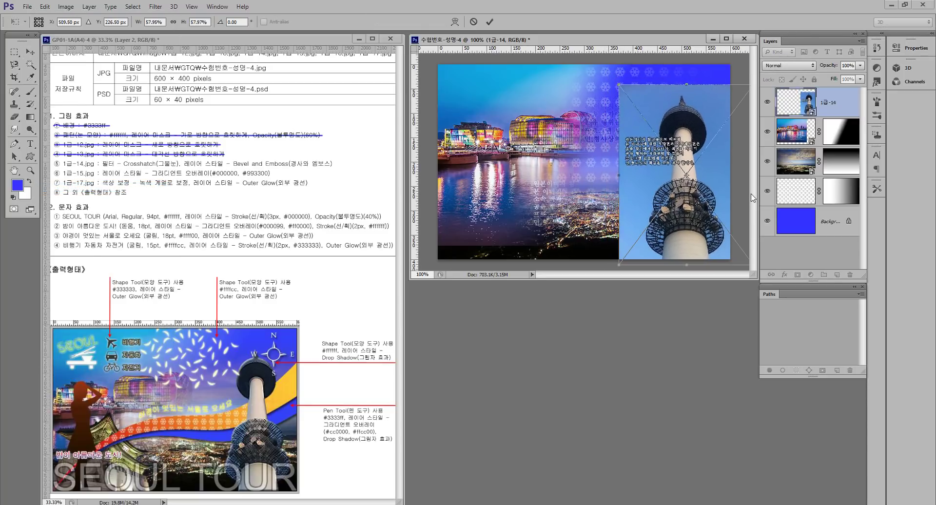
key(Return)
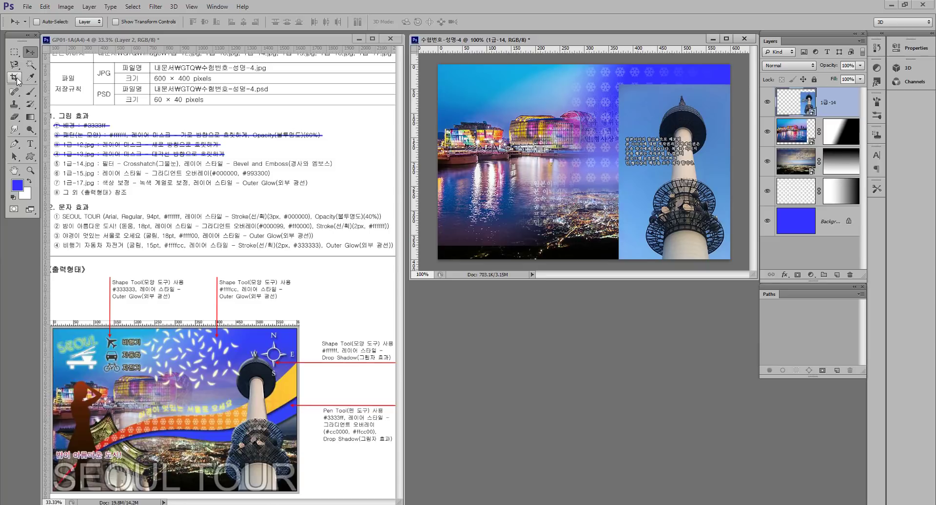
Select all the blue sky around the tower on the 1급-14 layer with the Magic Wand
click(30, 65)
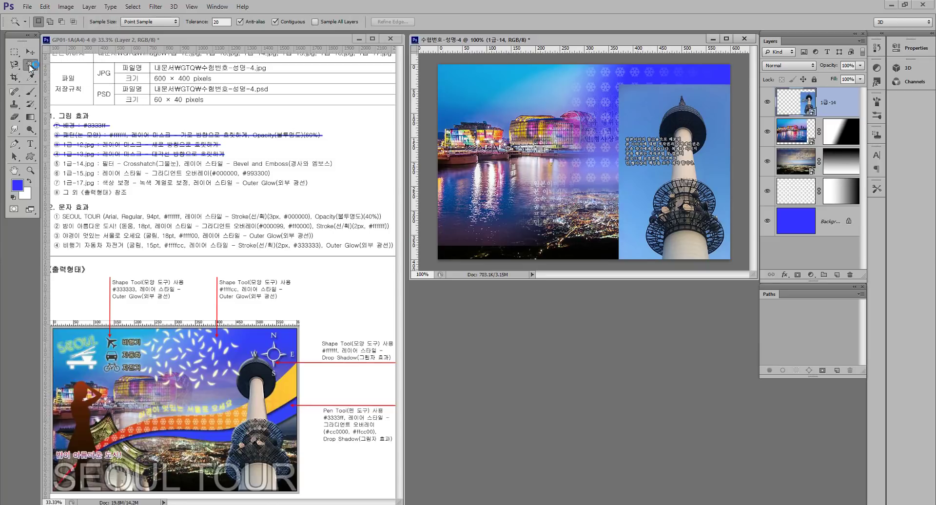
click(644, 118)
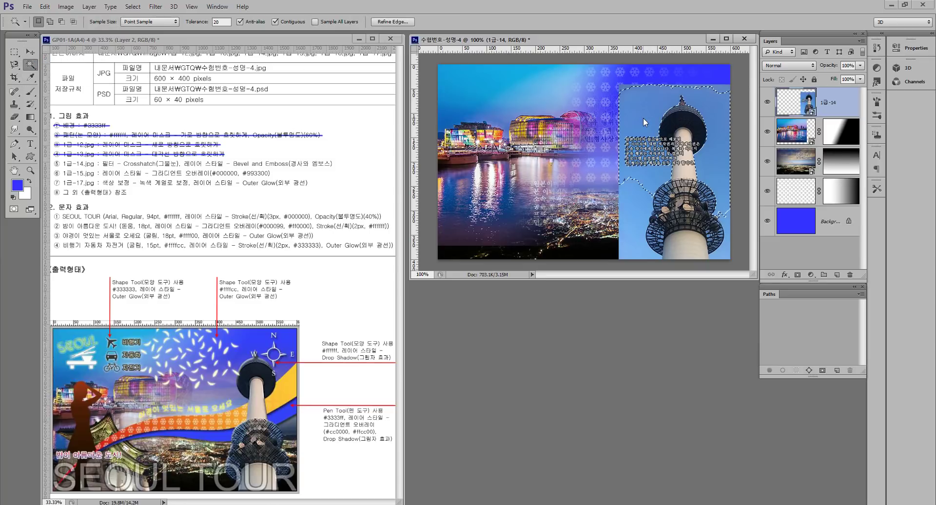
shift+click(683, 87)
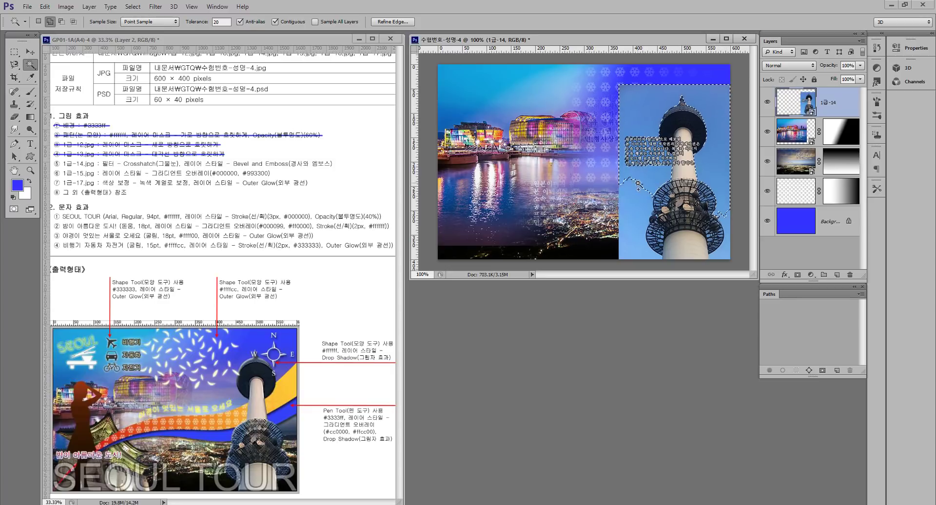
click(630, 251)
shift+click(724, 254)
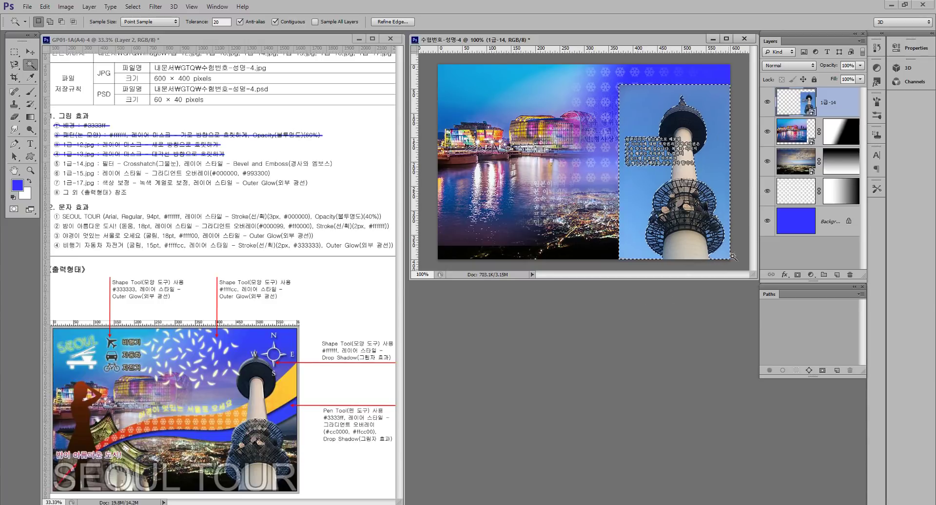
Invert the selection, copy the tower to its own layer with Layer Via Copy, and hide the original 1급-14 layer
click(132, 6)
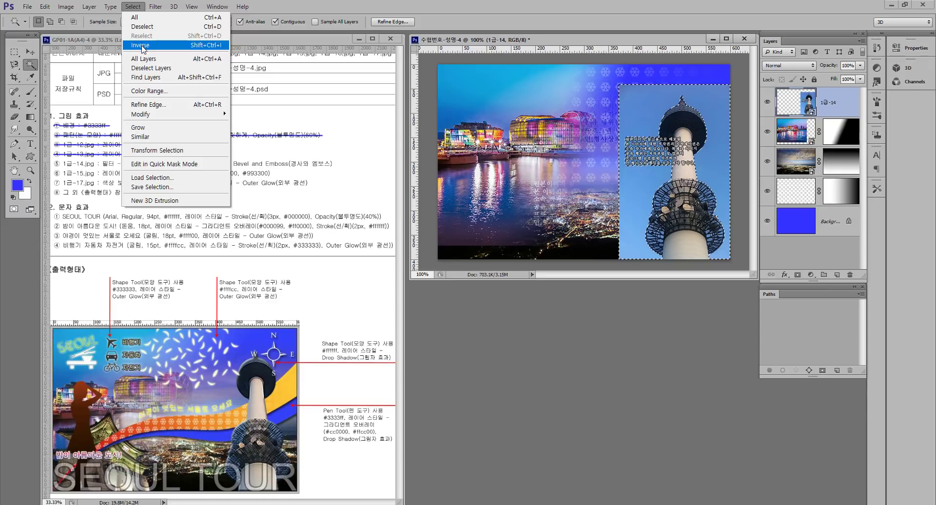
click(180, 49)
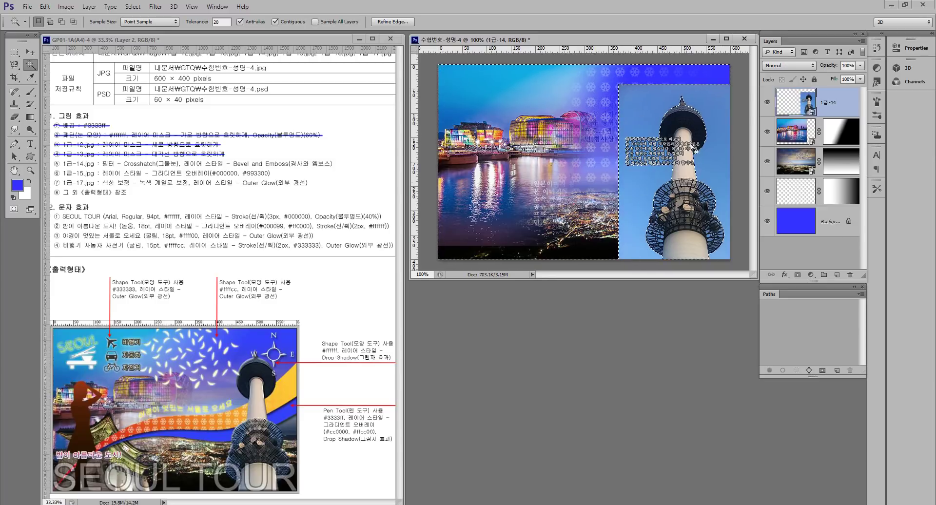
right_click(686, 200)
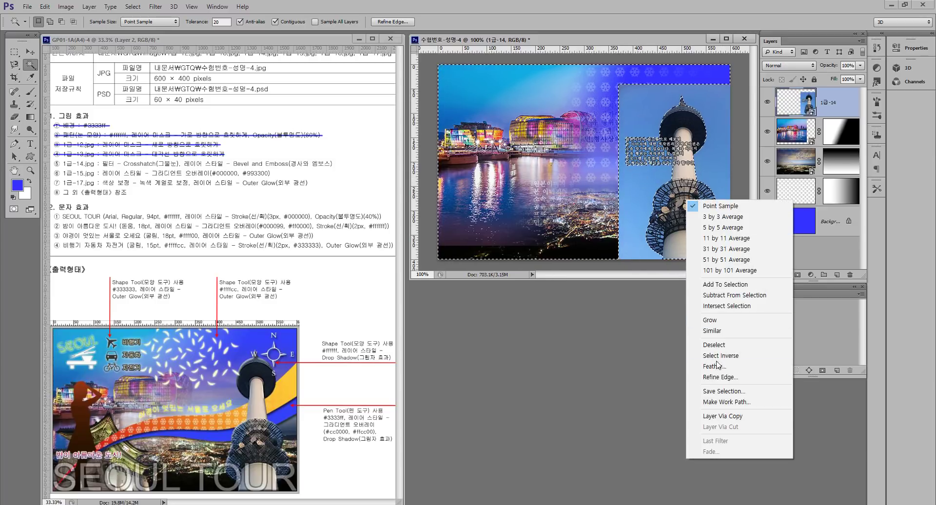
click(752, 417)
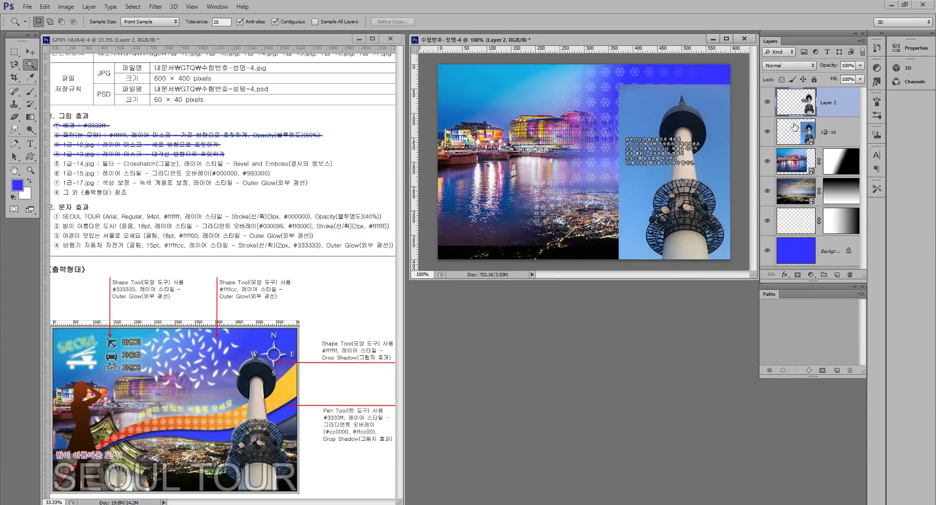
click(767, 132)
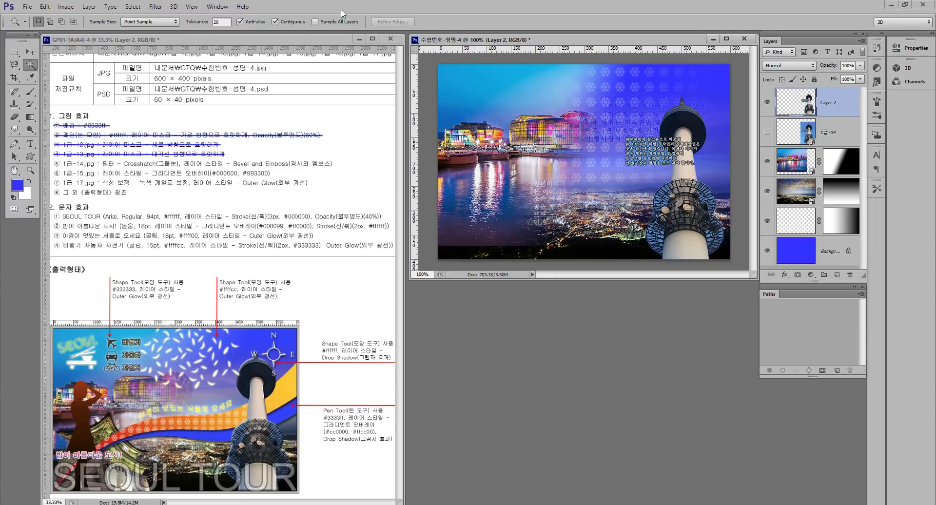
Open the Filter Gallery for the cut-out tower layer
click(156, 8)
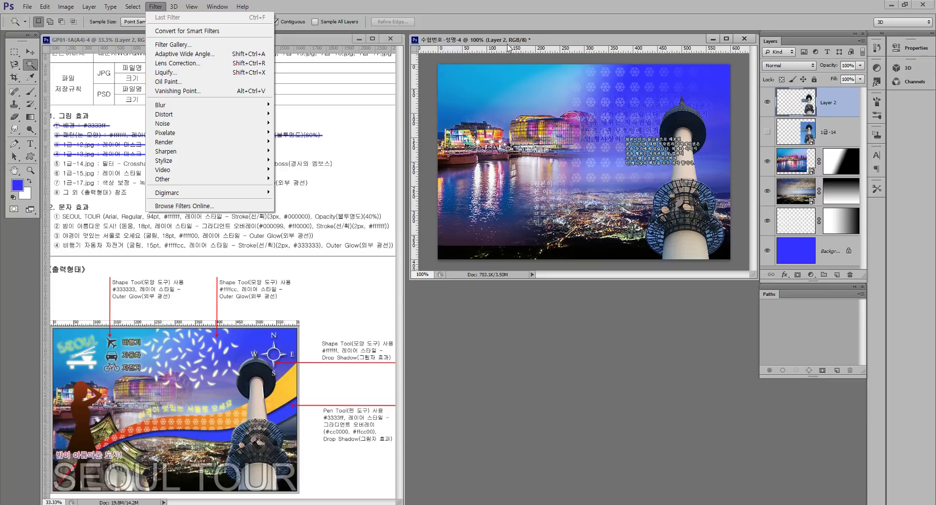
click(175, 44)
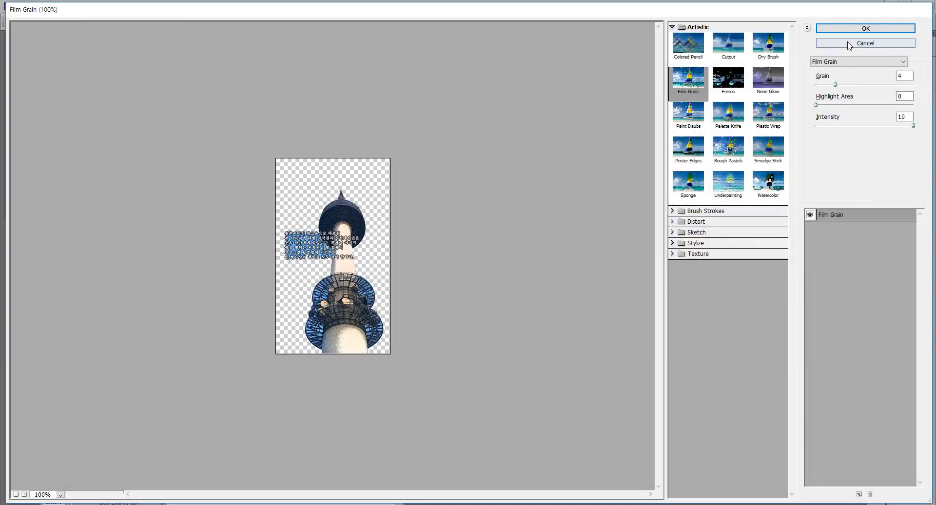
click(708, 212)
click(719, 325)
click(727, 371)
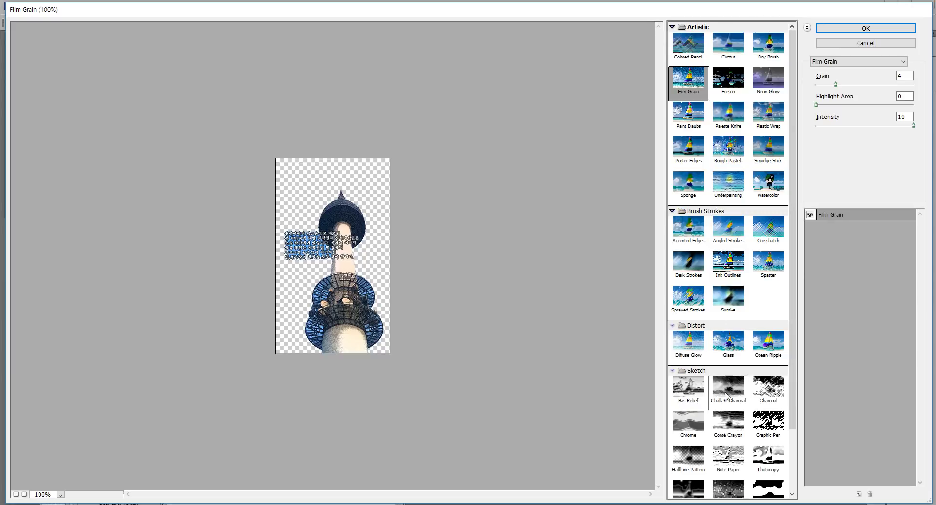
click(697, 371)
click(701, 326)
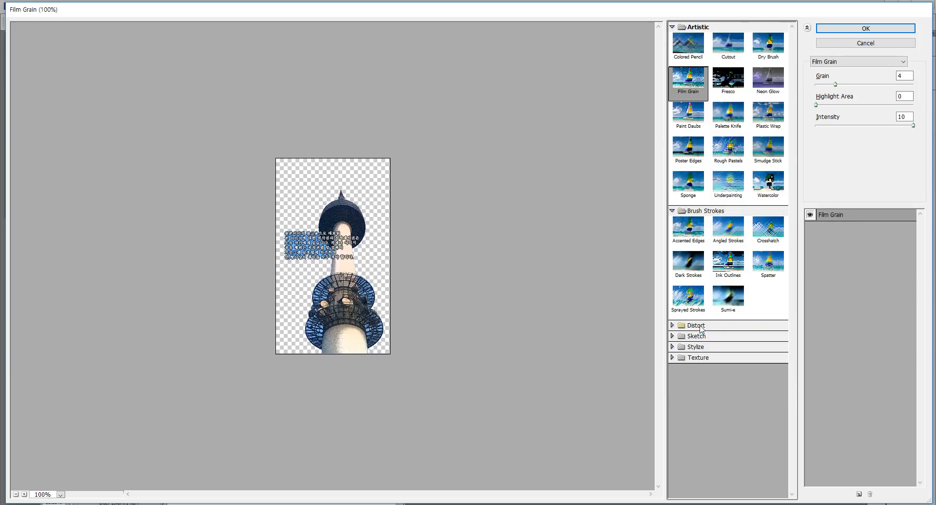
click(711, 213)
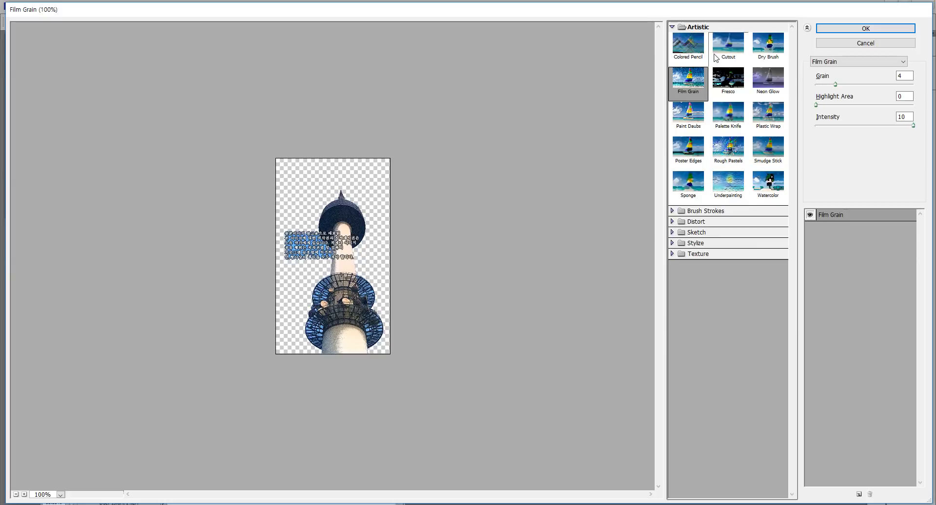
Apply the Crosshatch filter to the cut-out tower with stroke length 9, sharpness 6 and strength 1
click(877, 68)
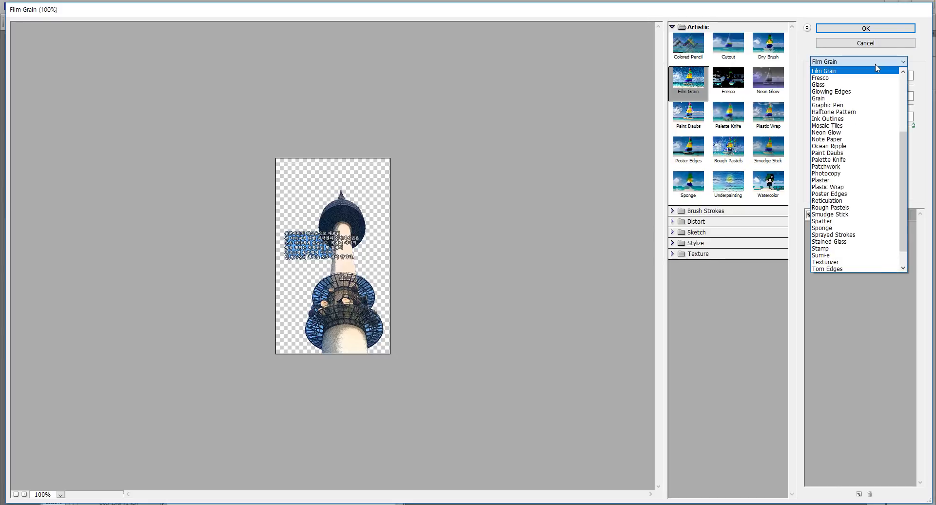
scroll(864, 236, down, 1)
scroll(864, 236, up, 5)
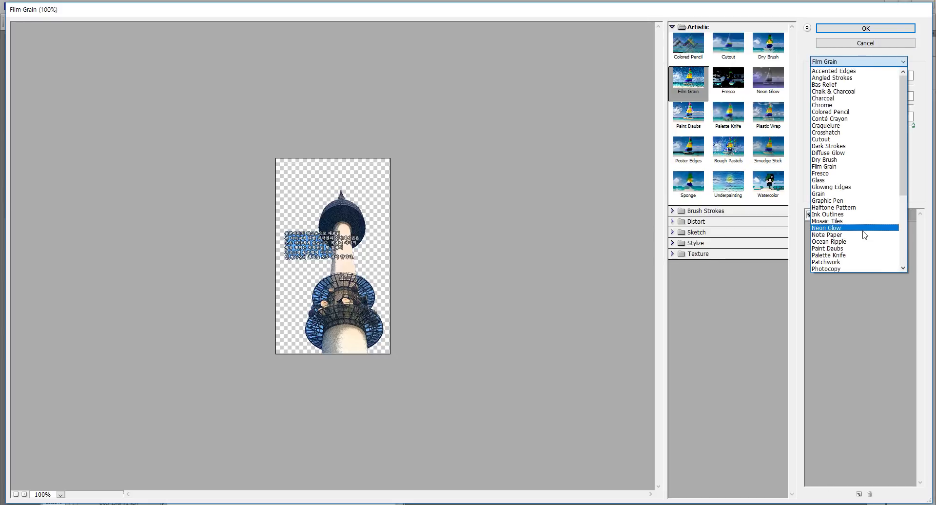
click(848, 132)
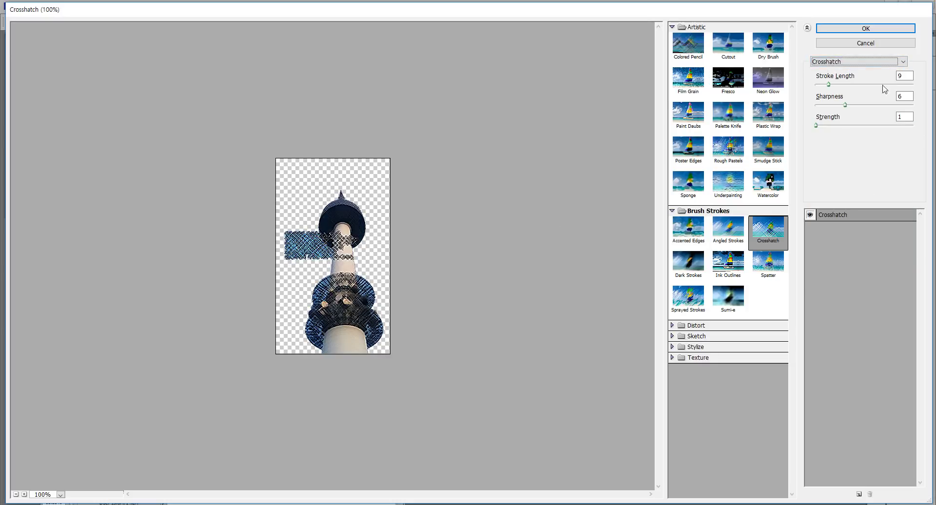
click(853, 30)
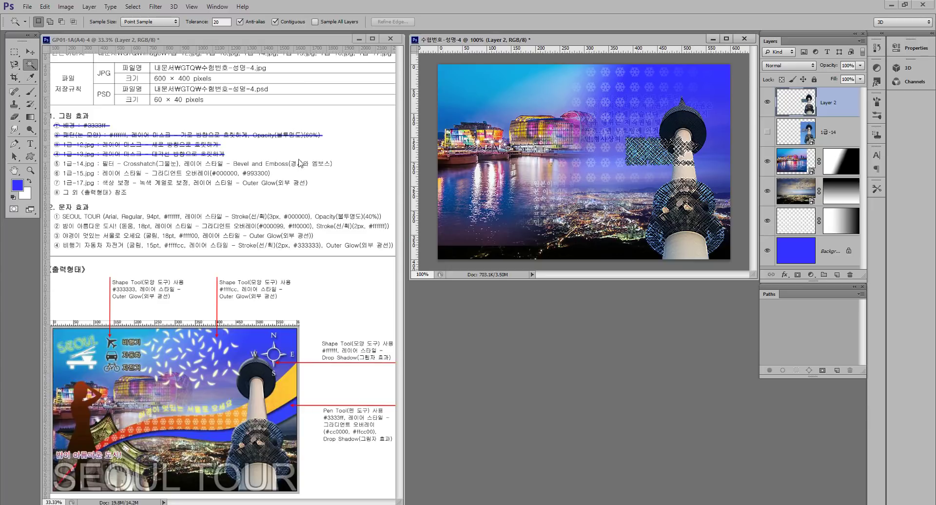
Add a Bevel & Emboss layer style with its default settings to the cut-out tower layer
click(783, 276)
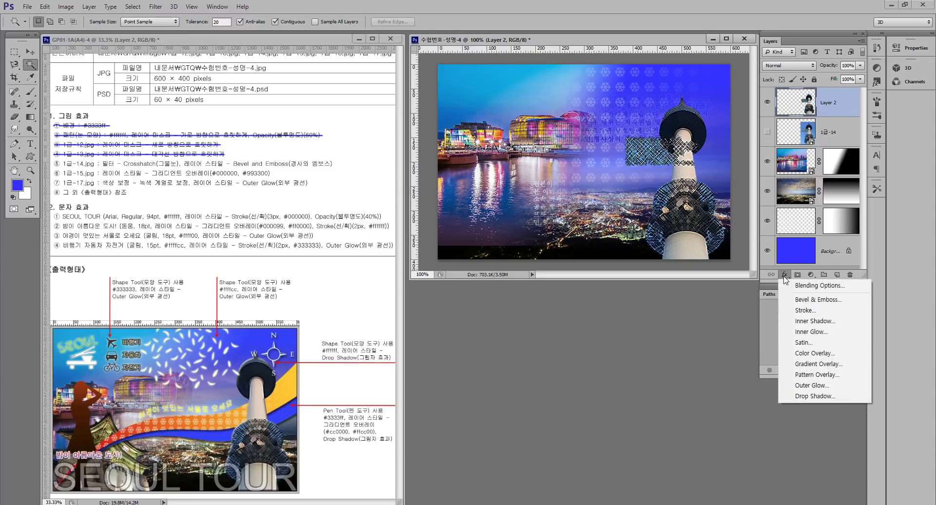
click(835, 301)
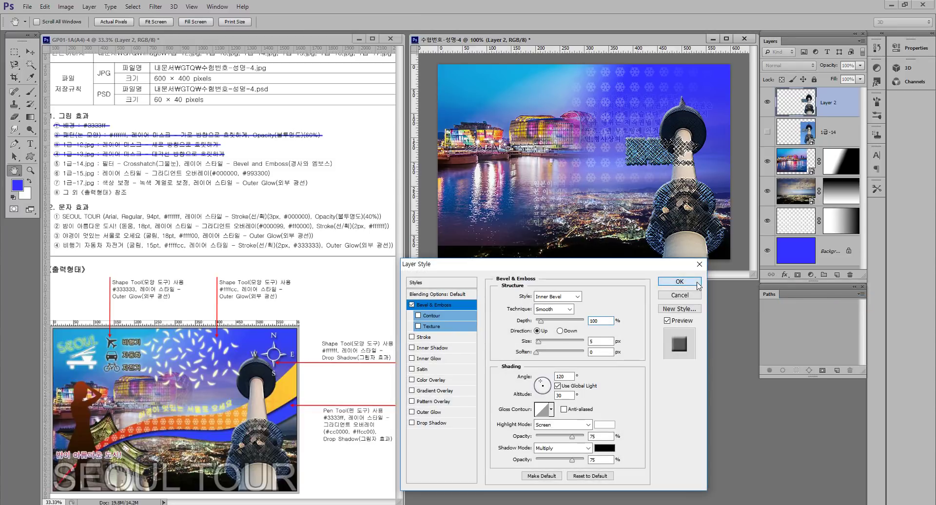
click(698, 285)
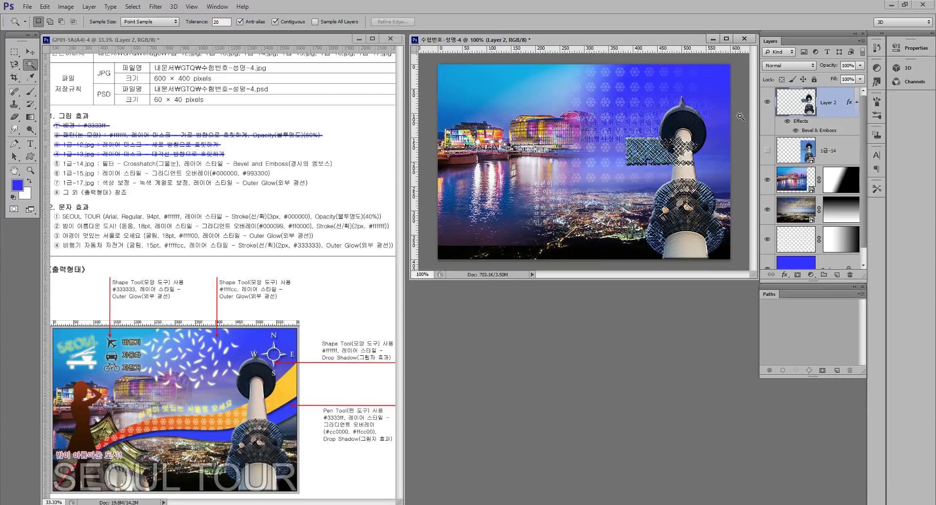
Strike out the 1급-14.jpg instruction on the exam sheet with the Brush and return to the 수험번호-성명-4 document
click(142, 168)
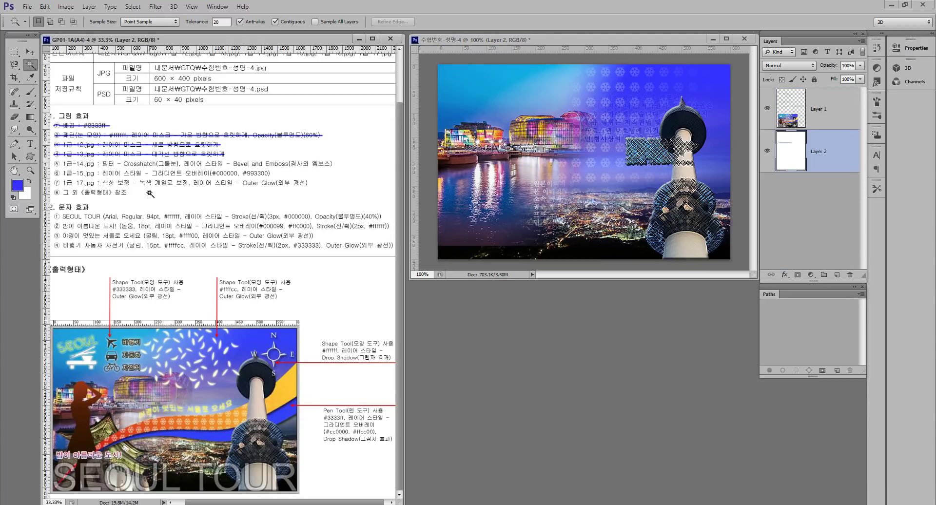
key(b)
drag(54, 163, 341, 164)
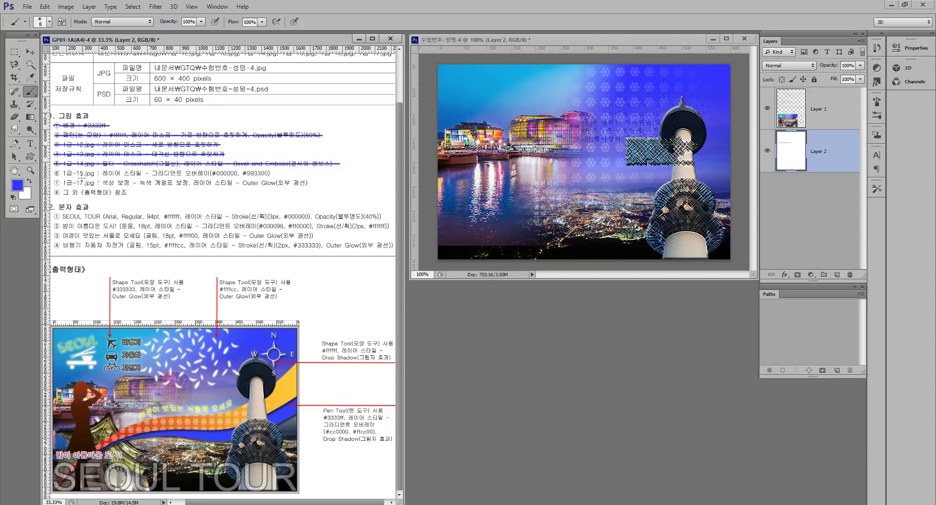
click(512, 40)
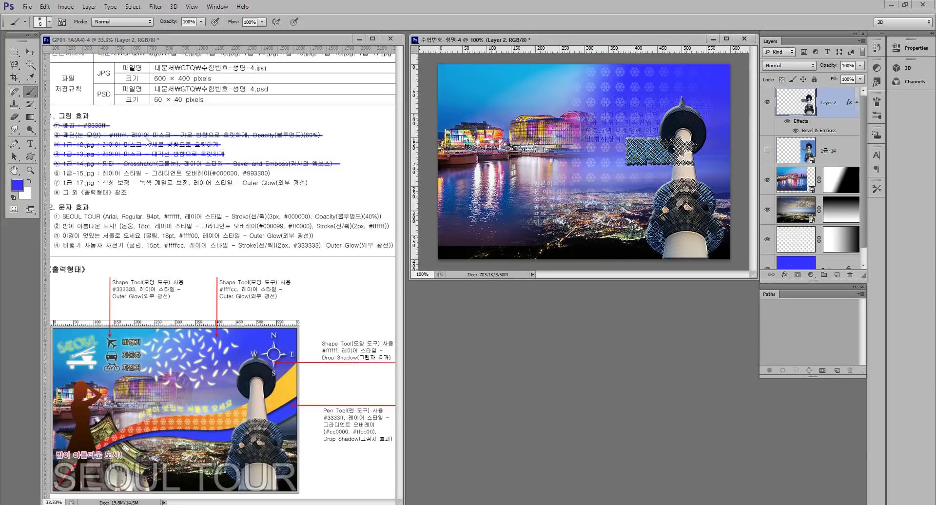
Place the woman silhouette photo 1급-15.jpg from File Explorer into 수험번호-성명-4
key(alt+Tab)
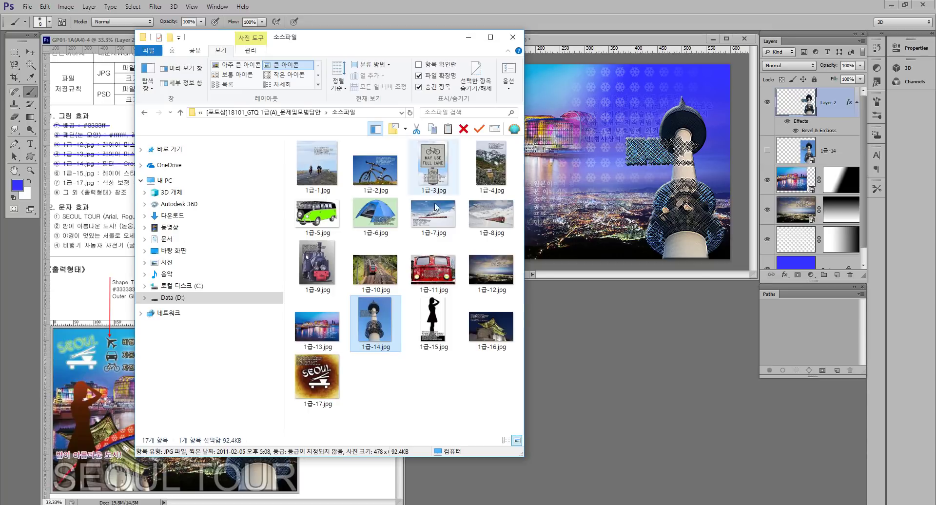
click(433, 321)
drag(436, 327, 588, 192)
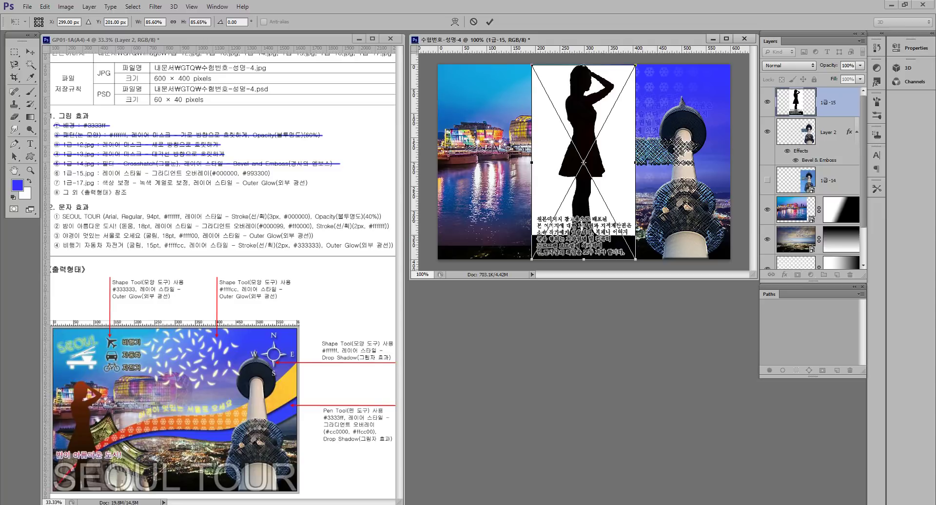
Move the silhouette photo to the canvas's lower-left corner and scale it down to about 70%
drag(623, 181, 526, 210)
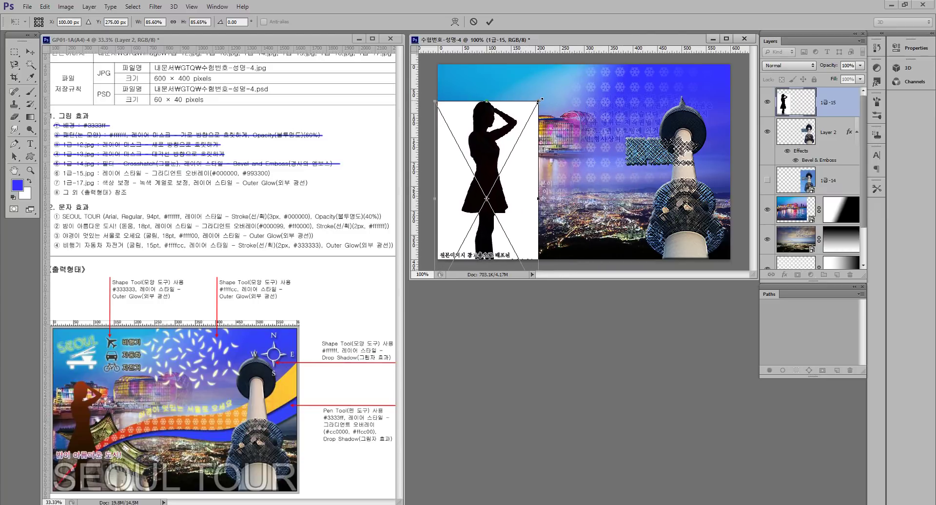
drag(538, 100, 527, 122)
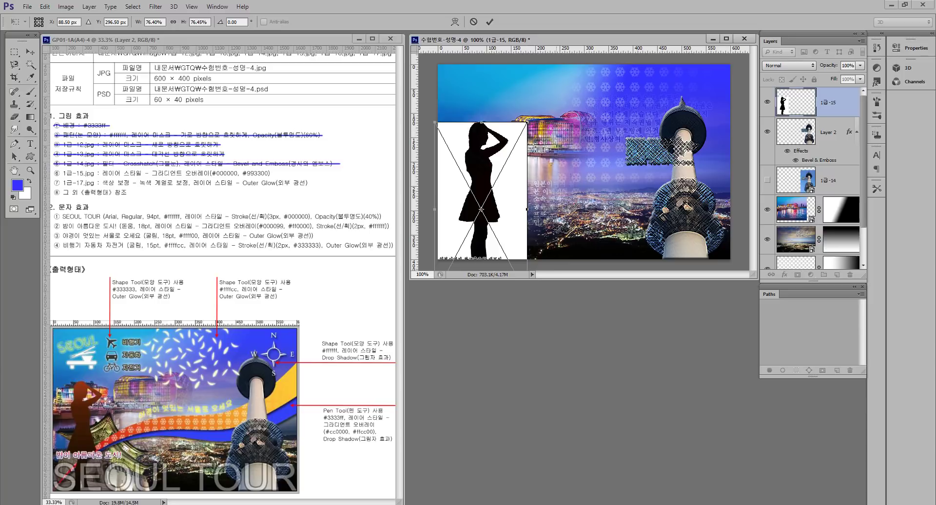
drag(510, 212, 532, 184)
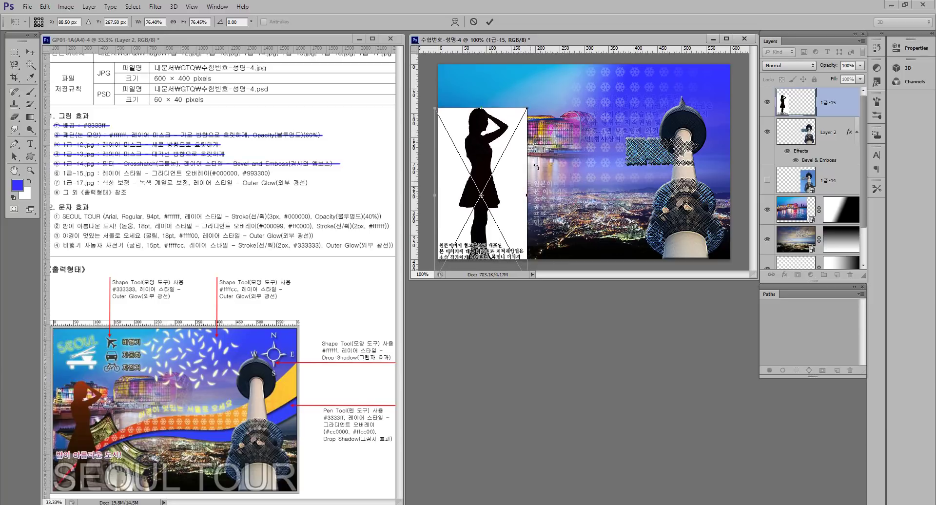
drag(529, 105, 523, 113)
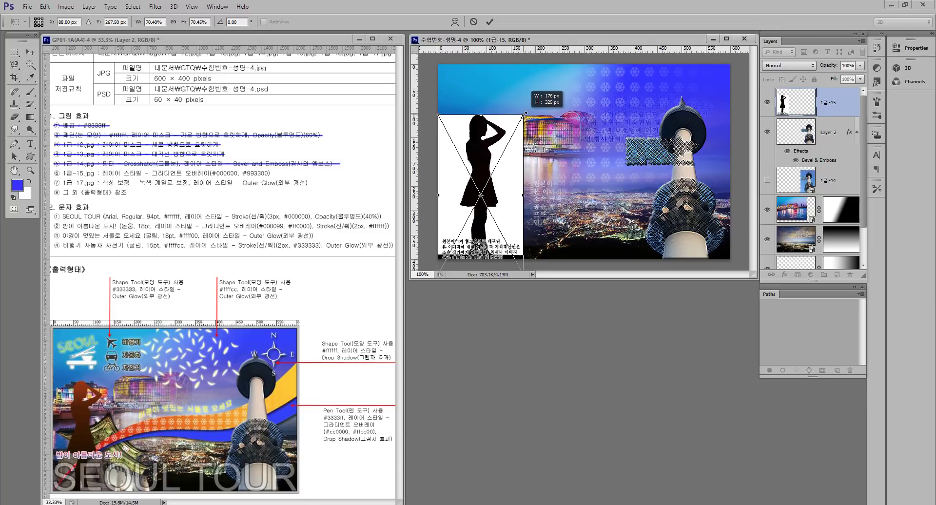
drag(516, 158, 516, 168)
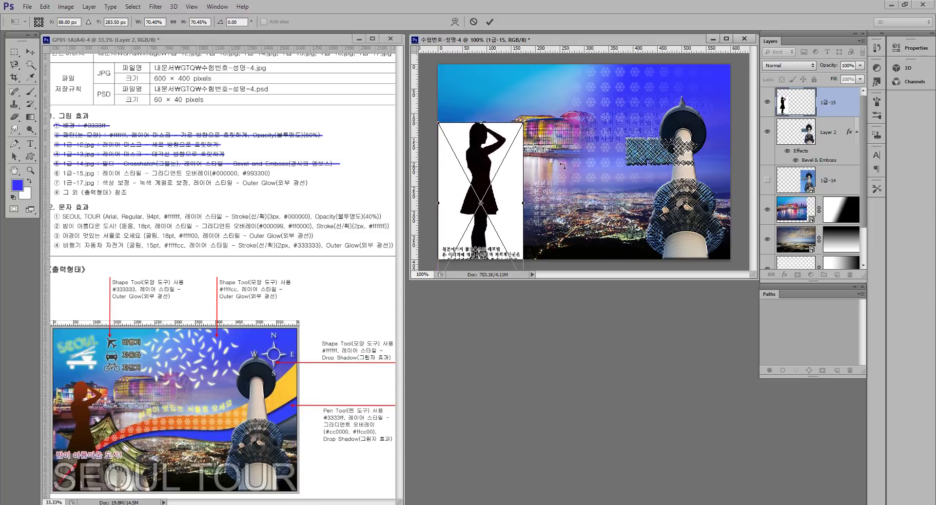
key(Return)
Select the white background around the woman silhouette on the 1급-15 layer with the Magic Wand
key(b)
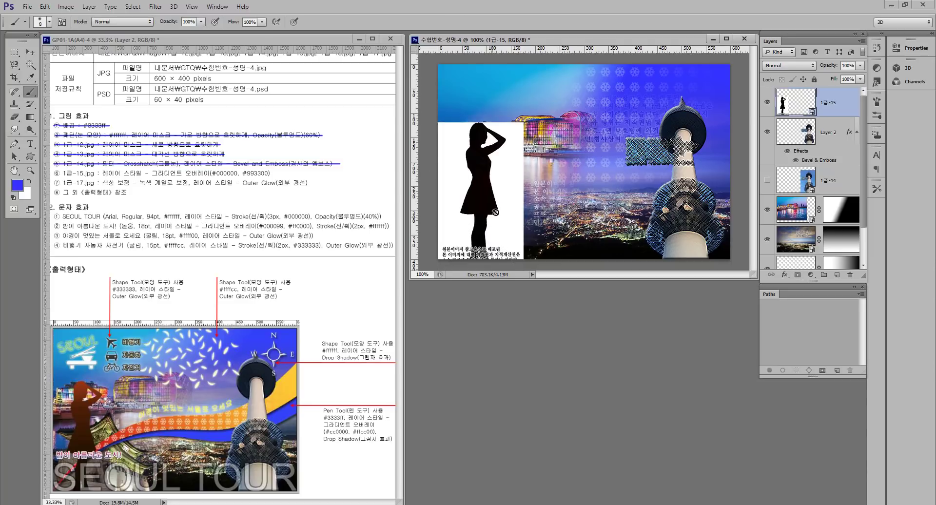
key(w)
click(490, 199)
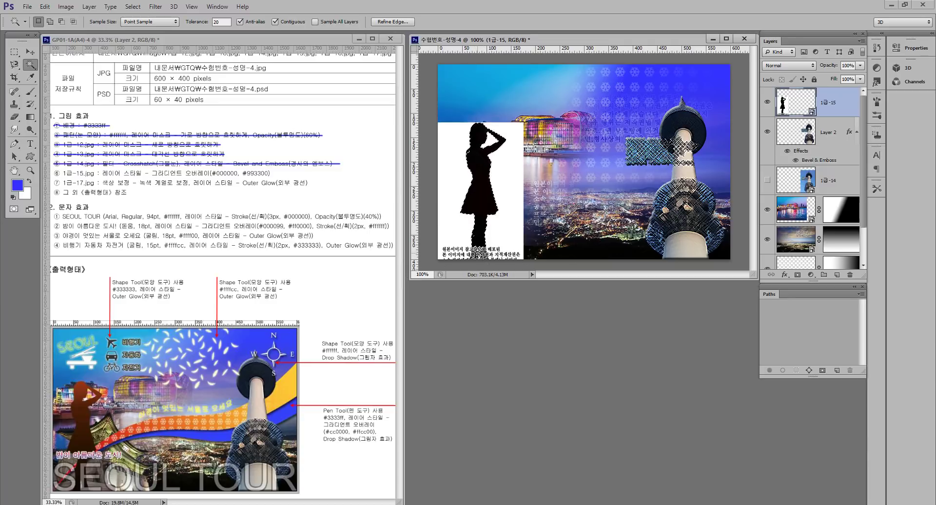
shift+click(484, 254)
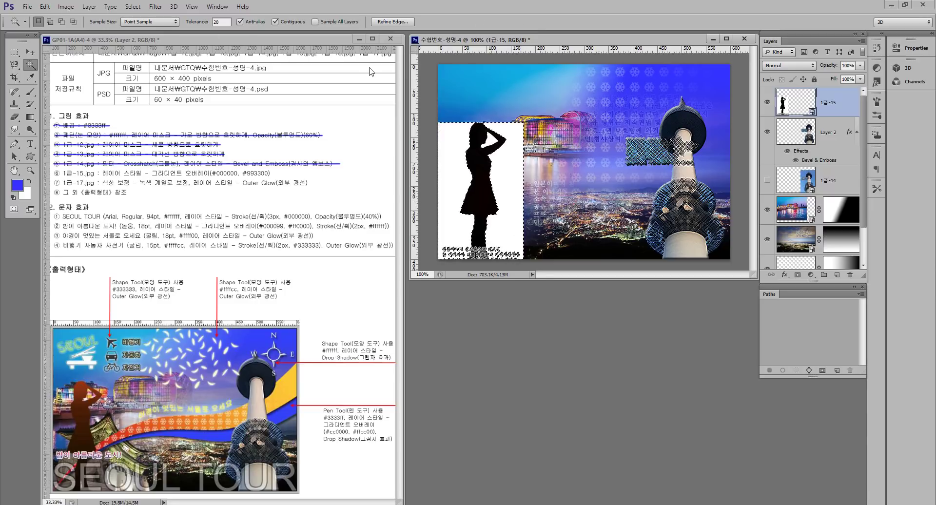
Invert the selection and copy the woman silhouette to its own layer with Layer Via Copy
key(ctrl+shift+i)
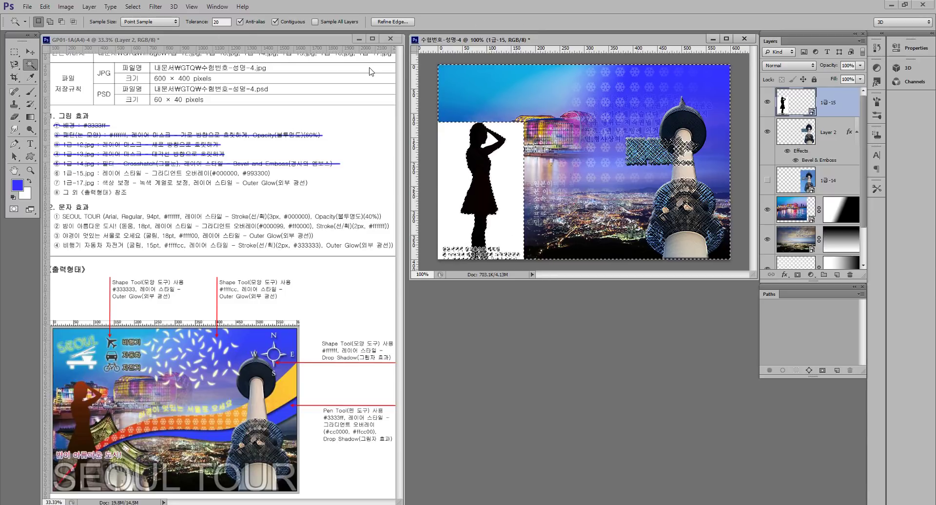
click(132, 7)
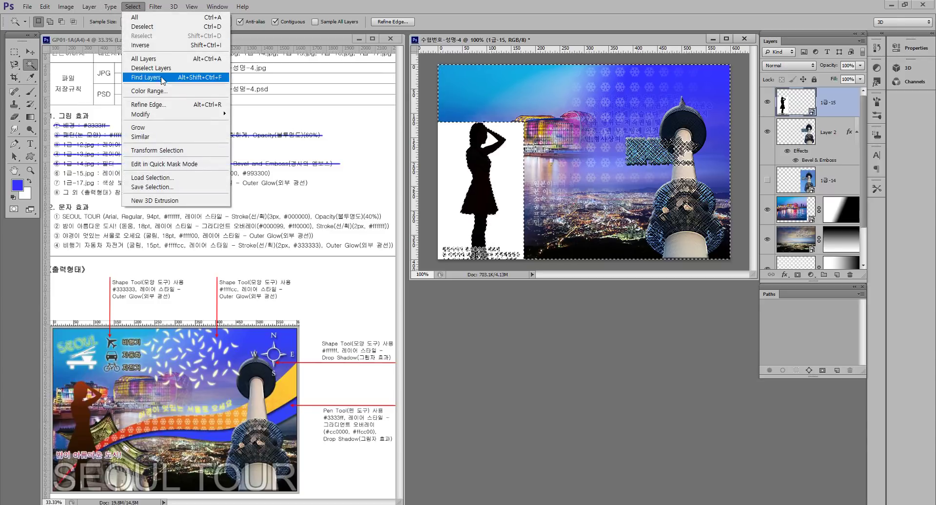
click(132, 6)
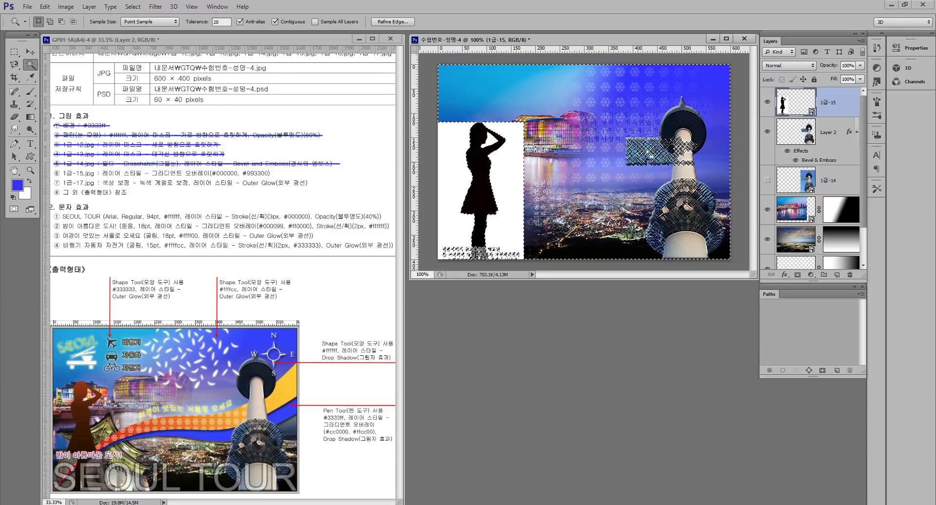
right_click(480, 164)
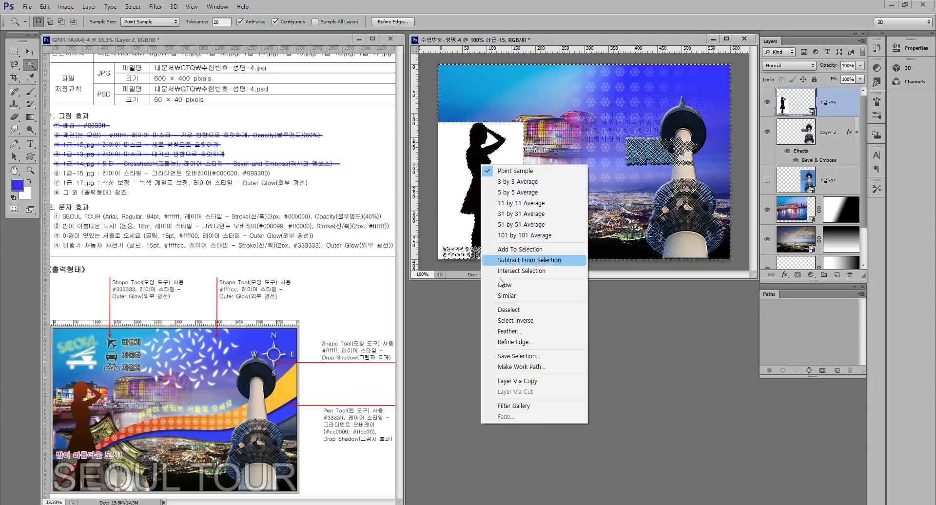
click(535, 381)
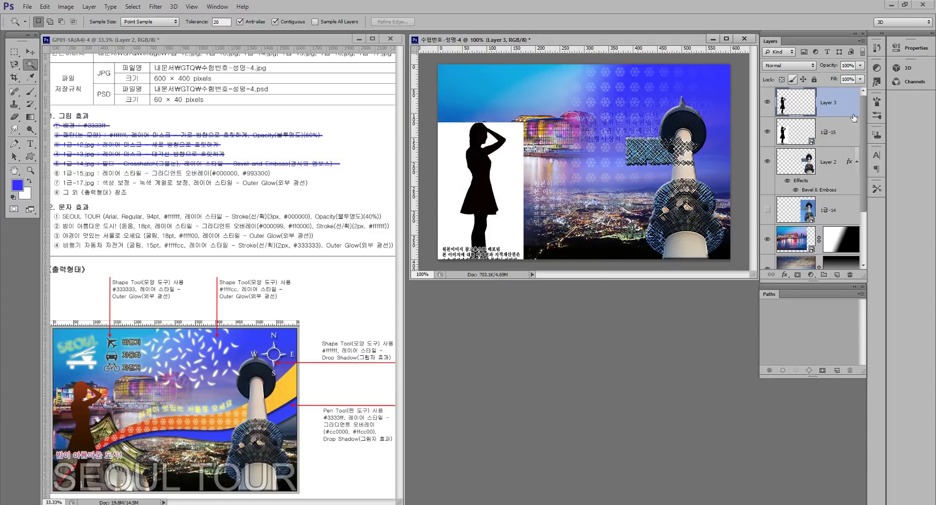
Hide the original 1급-15 layer, clear the enclosed white gap inside the silhouette's raised arm, and deselect
click(767, 132)
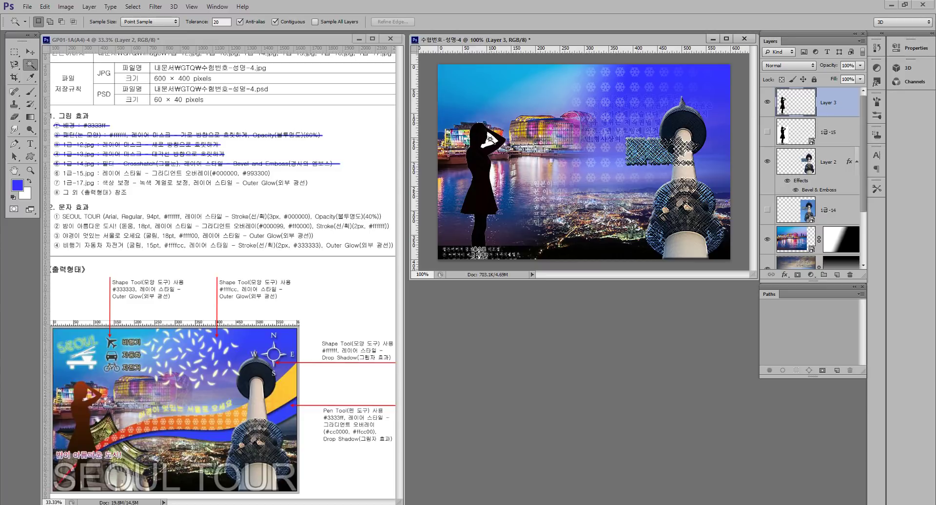
click(490, 139)
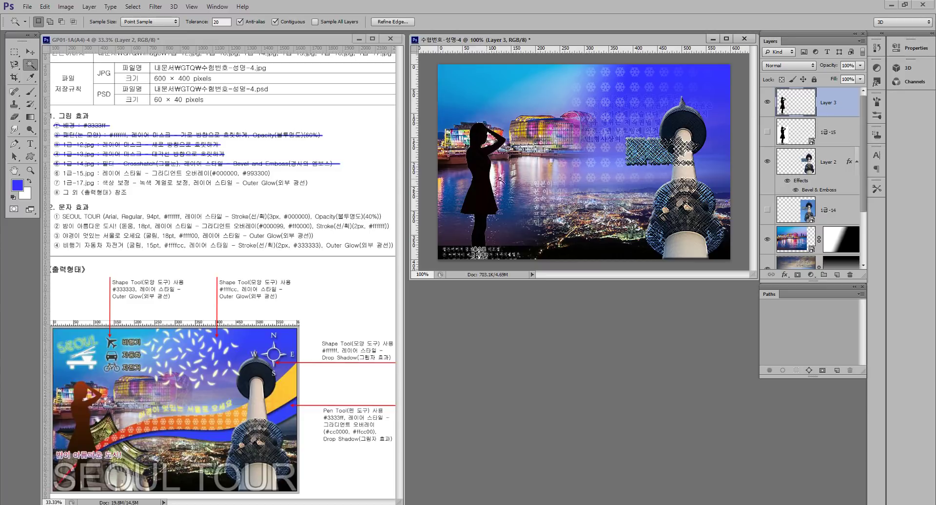
key(ctrl+d)
right_click(830, 106)
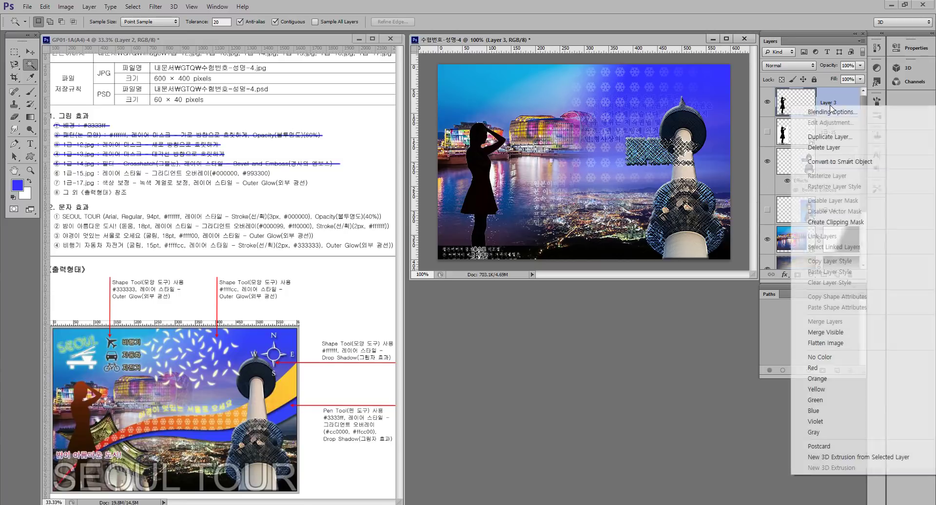
click(846, 113)
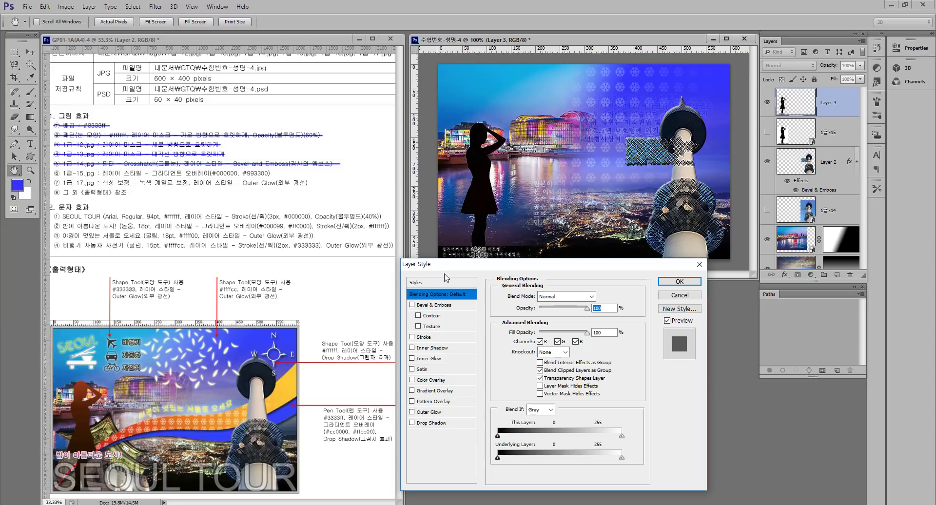
click(701, 267)
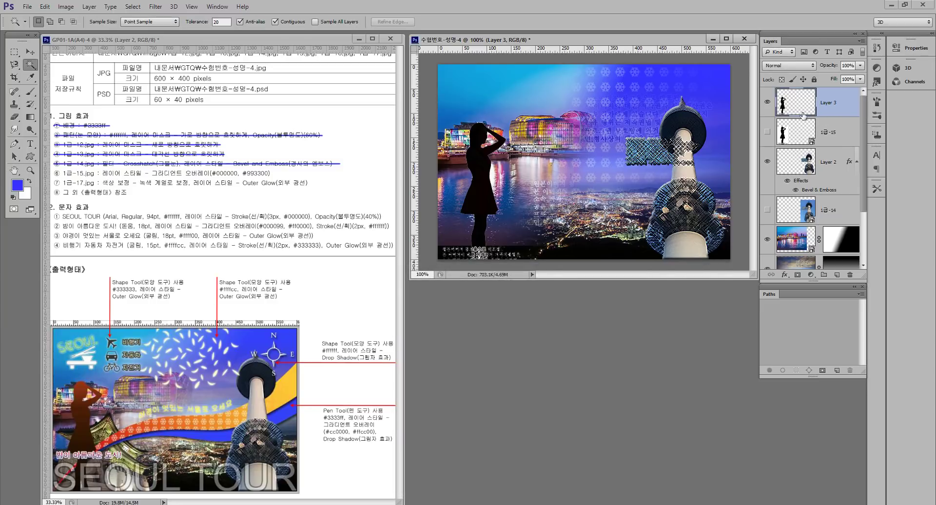
Add a Gradient Overlay to the woman silhouette layer and keep the gradient's starting color stop at #000000
click(784, 275)
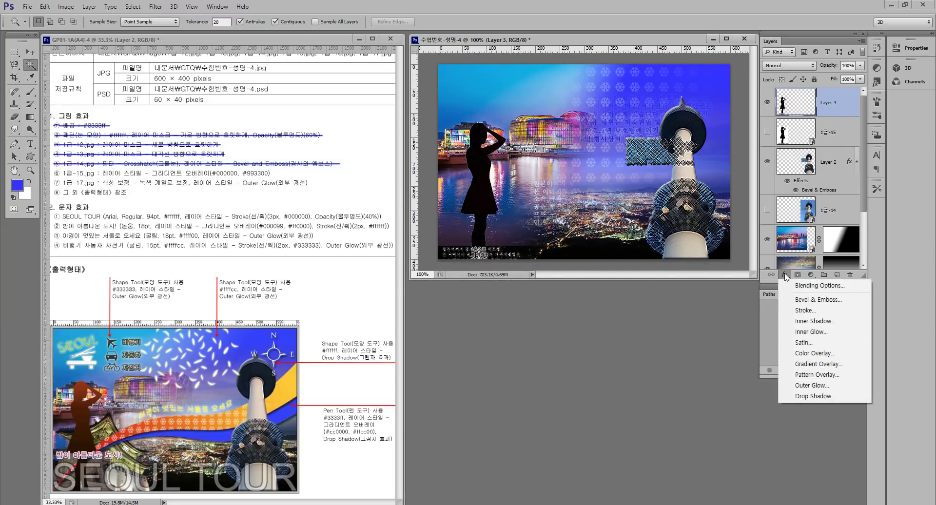
click(803, 364)
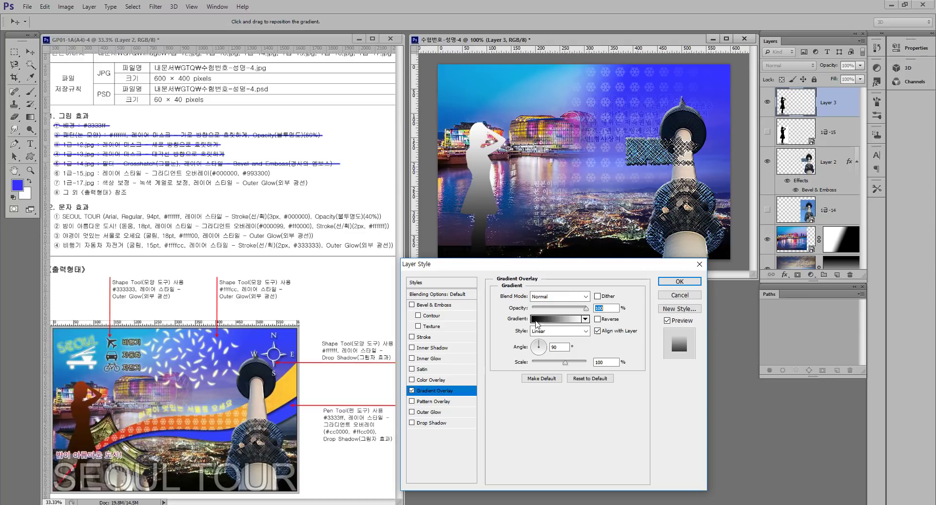
click(553, 321)
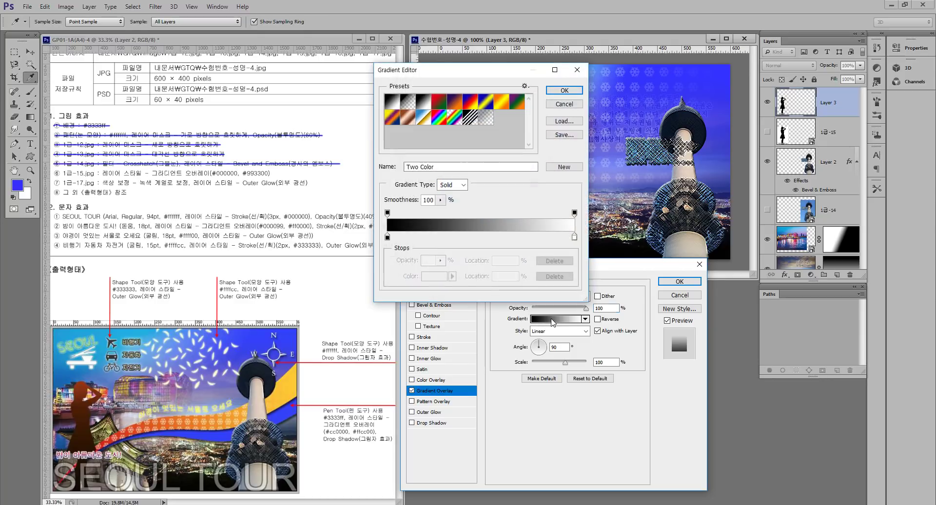
click(387, 237)
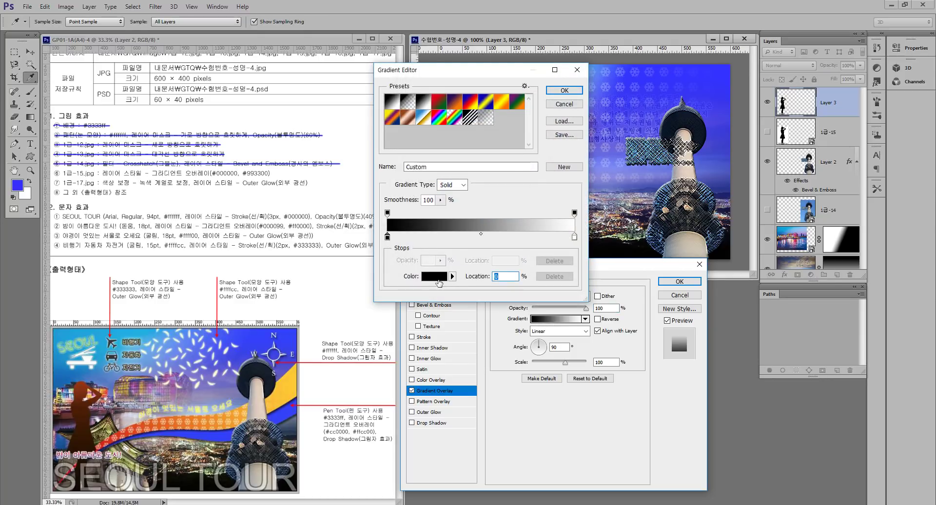
click(436, 276)
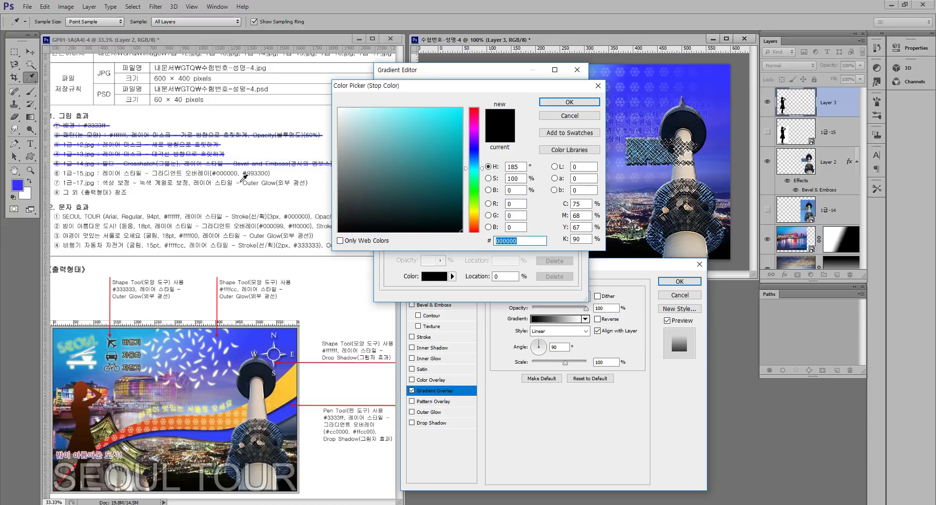
click(568, 102)
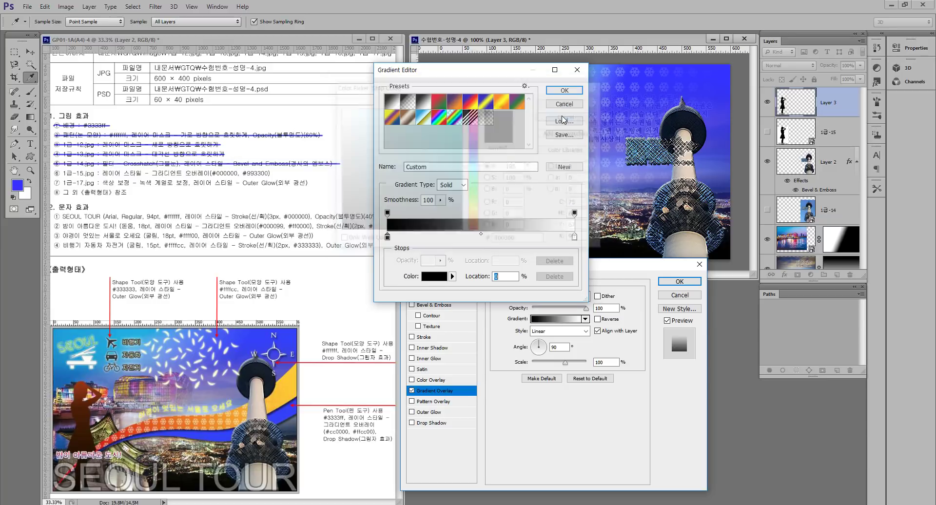
Set the gradient's ending color stop to #993300 and apply the Gradient Overlay to the silhouette
click(574, 237)
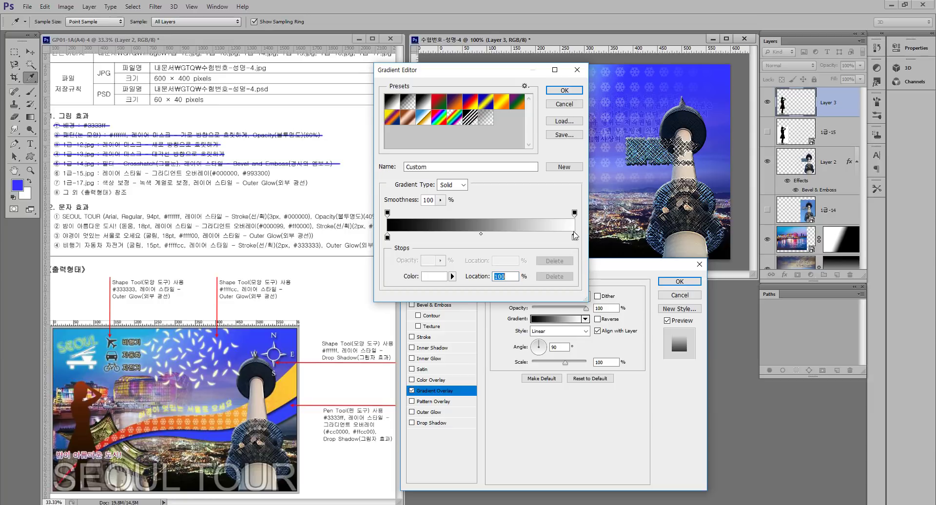
click(435, 277)
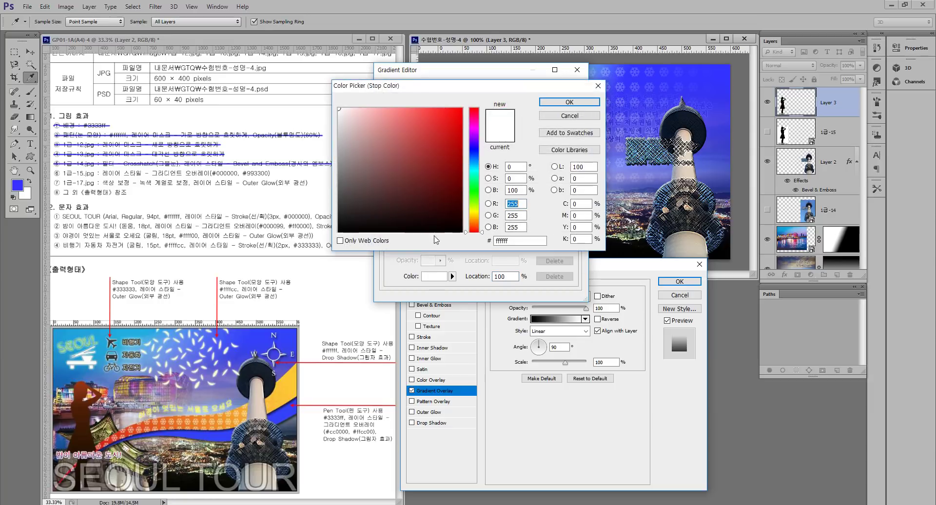
text(993300)
key(Return)
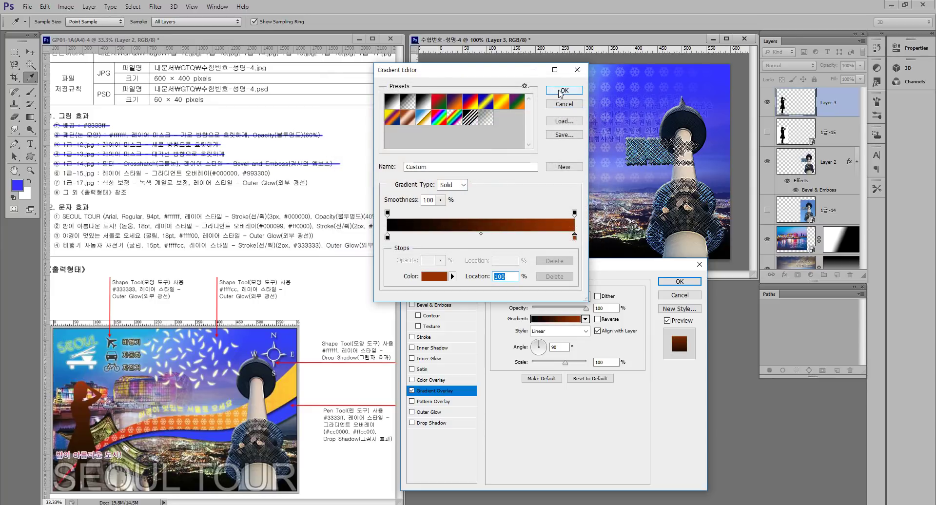
click(564, 90)
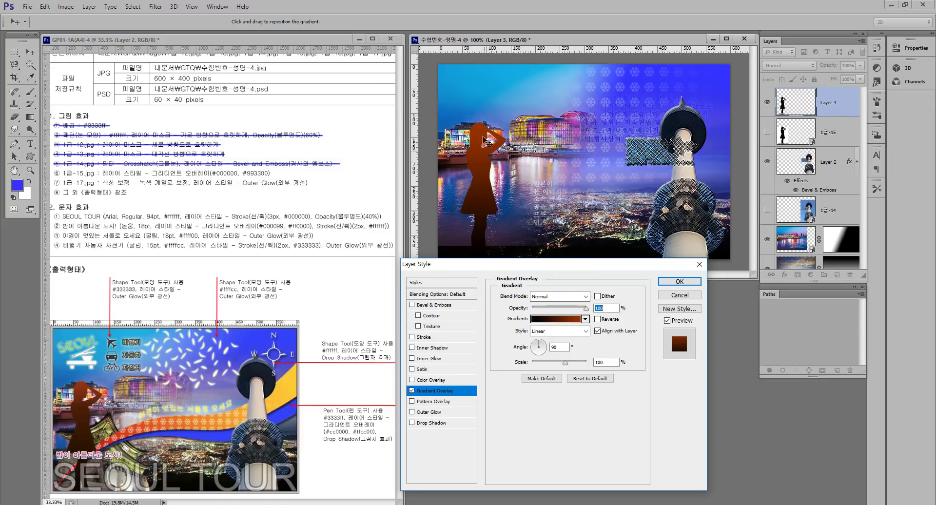
click(680, 282)
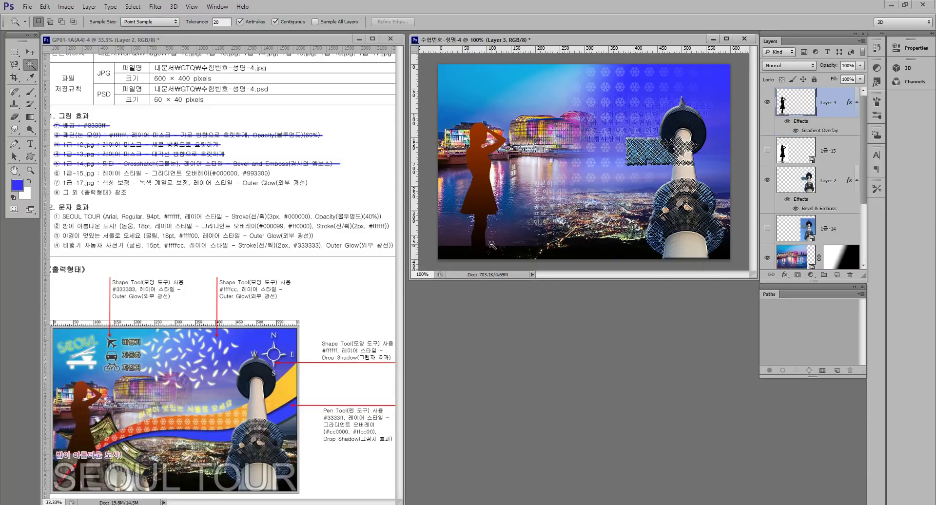
Strike through item ⑥ (1급-15.jpg) on the exam sheet with the Brush and return to the poster document
click(234, 39)
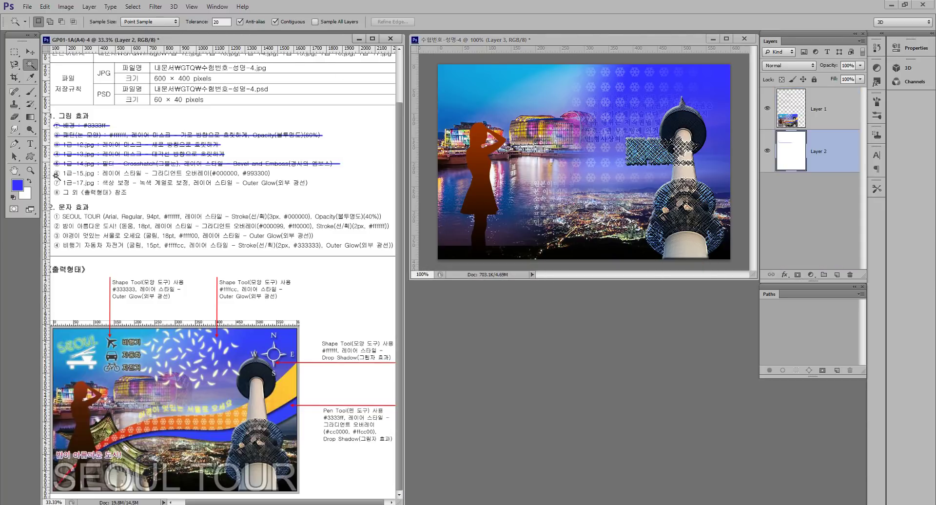
key(b)
drag(55, 173, 269, 173)
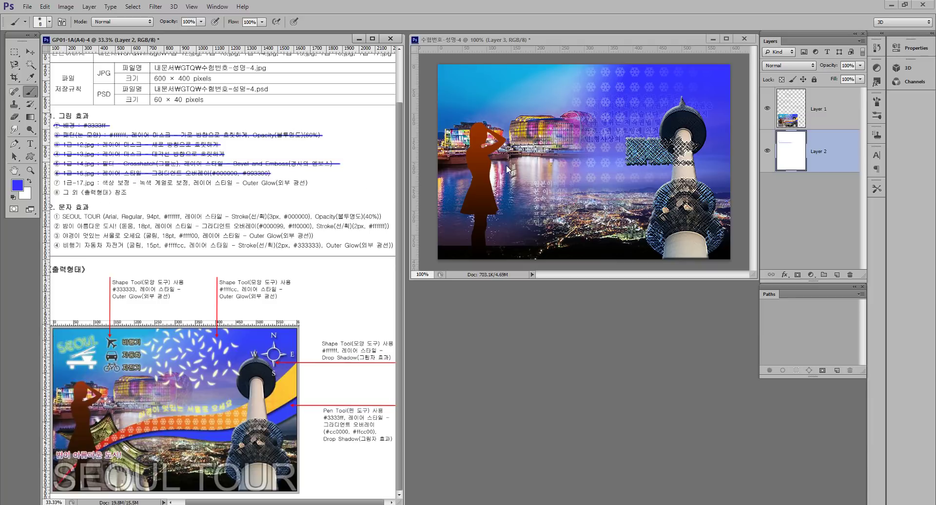
click(552, 48)
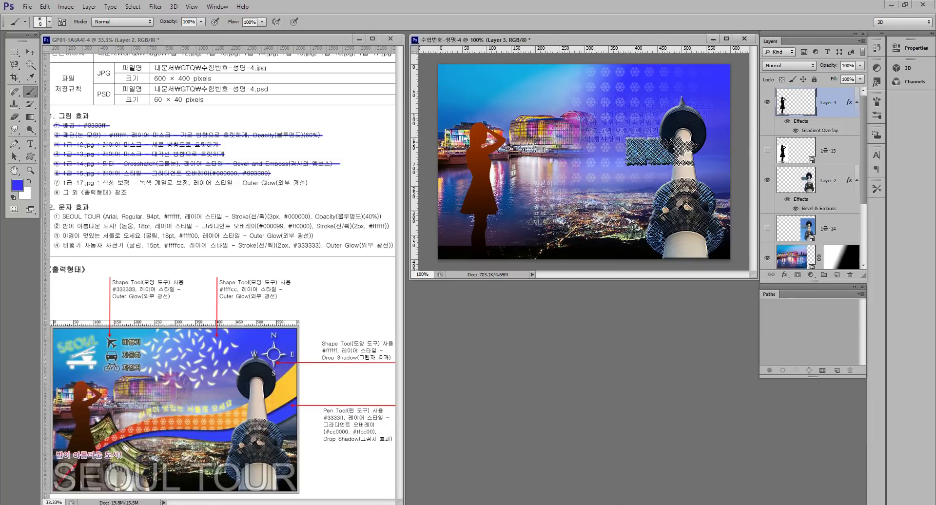
Place 1급-17.jpg from the source folder at full size in the poster's center and commit the placement
click(619, 504)
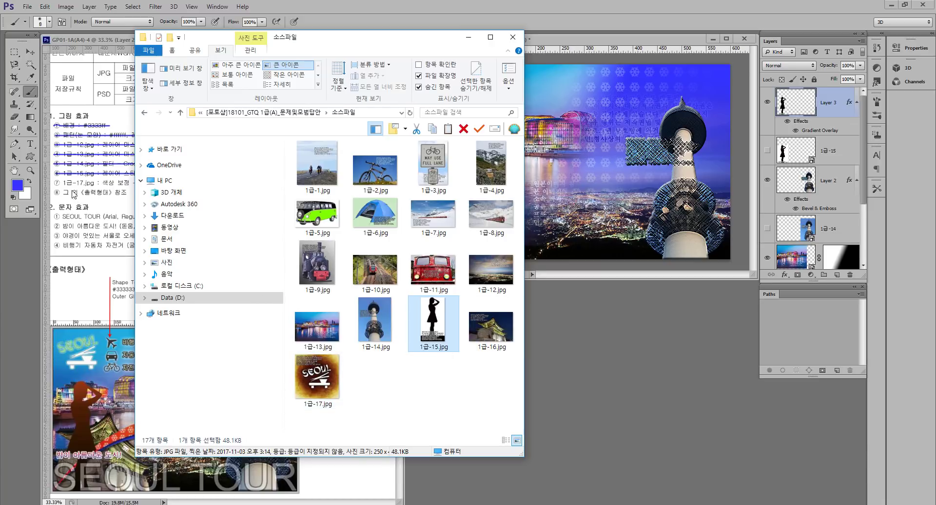
click(318, 393)
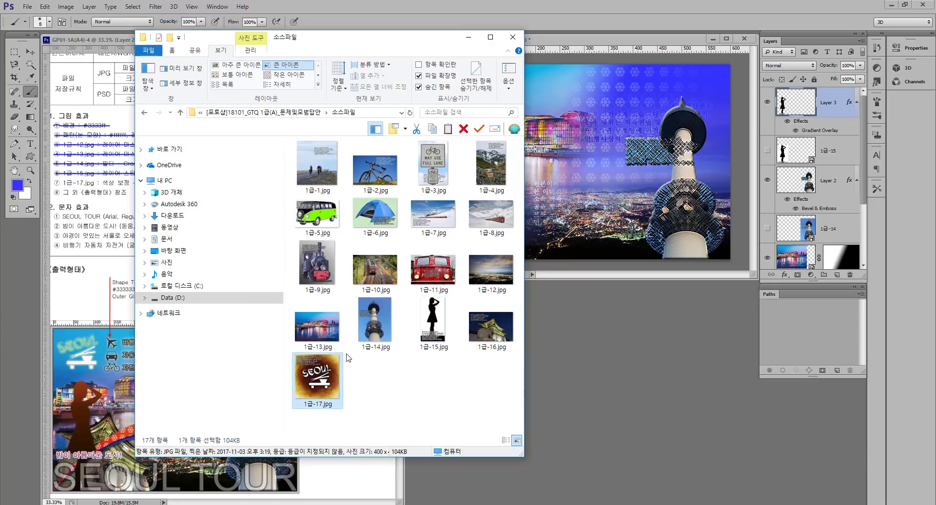
drag(333, 380, 585, 162)
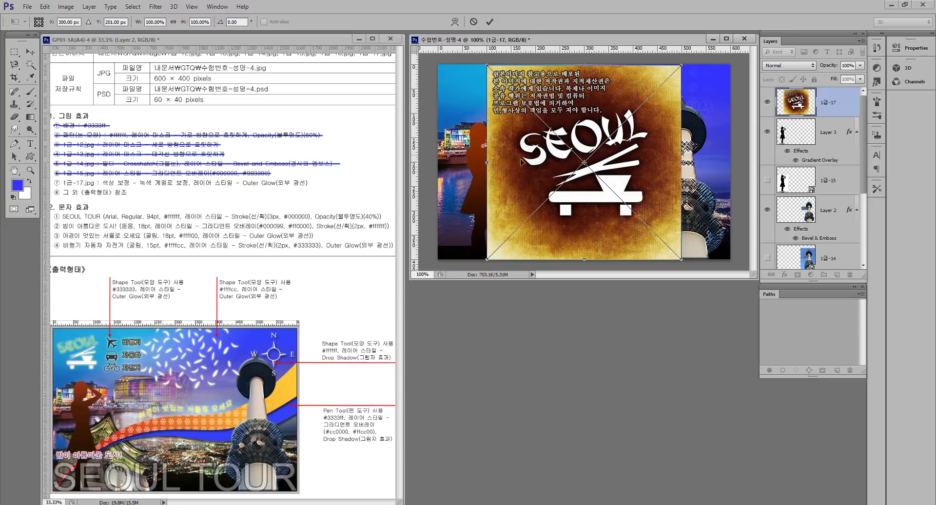
click(30, 65)
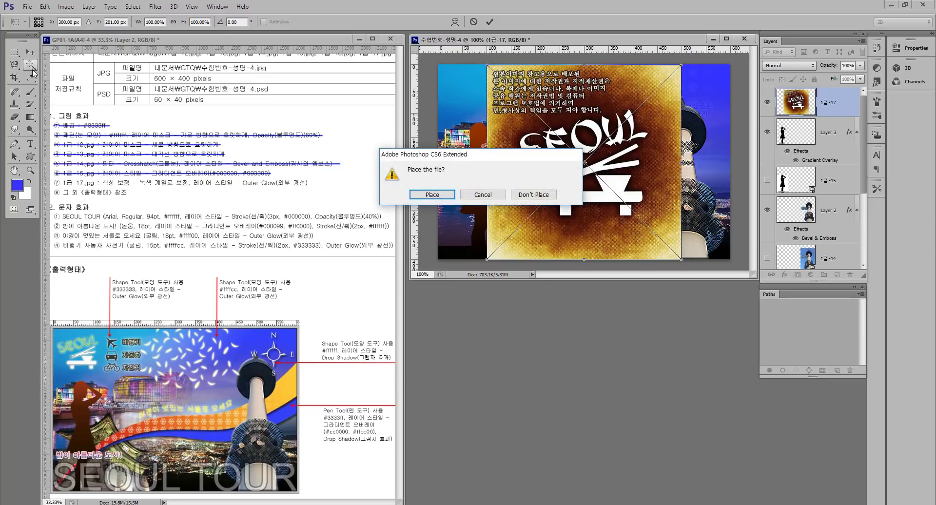
click(539, 196)
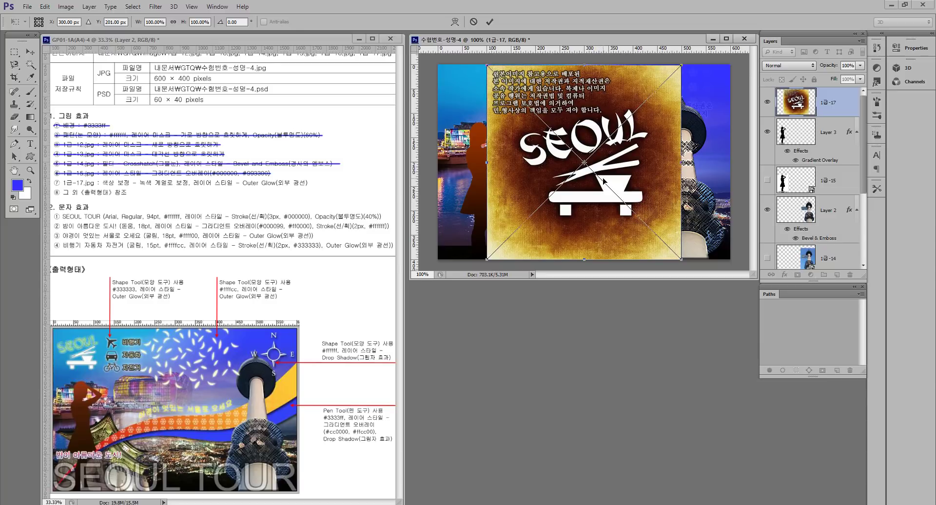
click(30, 65)
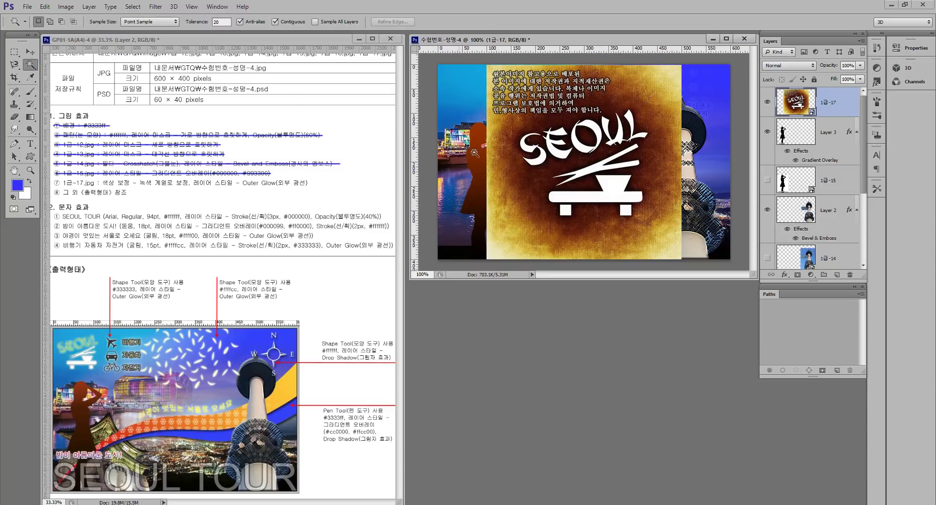
Select the white letters S, E and O of the SEOUL logo on the 1급-17 layer with the Magic Wand
click(541, 161)
key(shift)
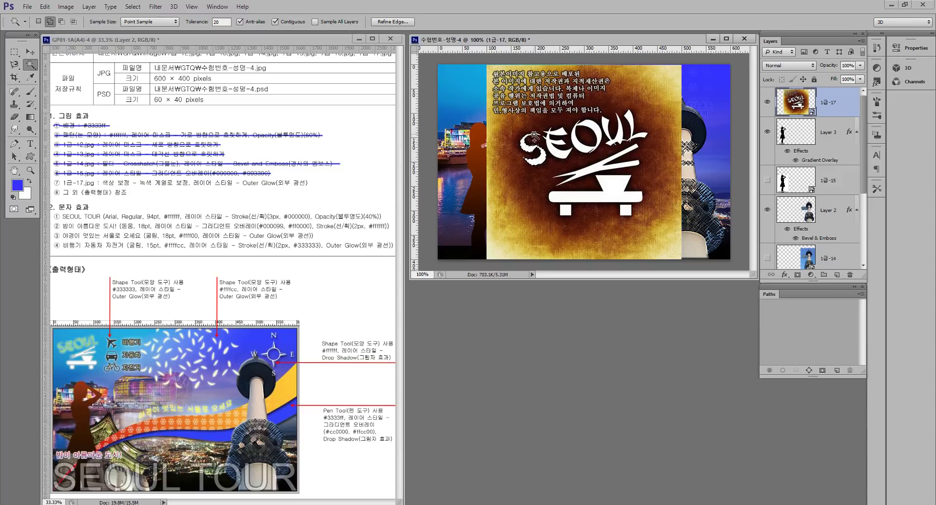
key(z)
click(534, 142)
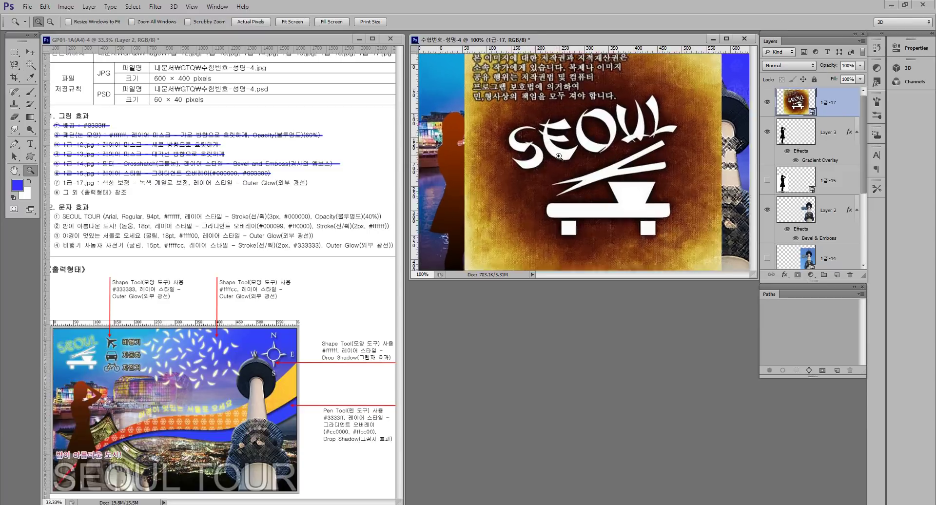
click(527, 131)
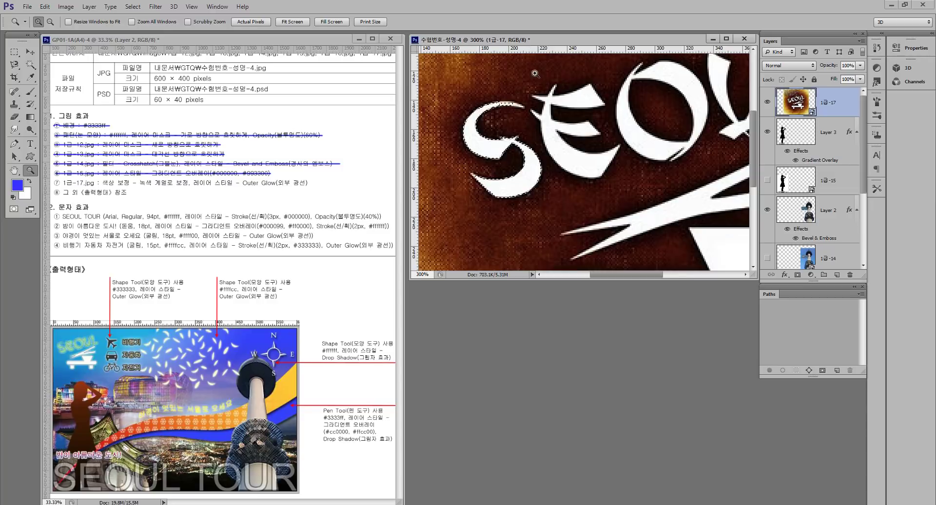
key(w)
key(shift)
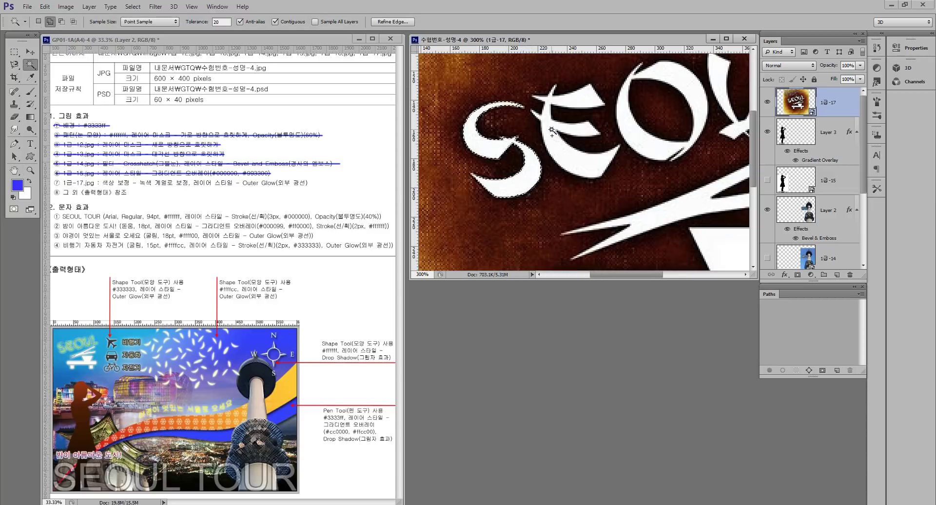
click(637, 76)
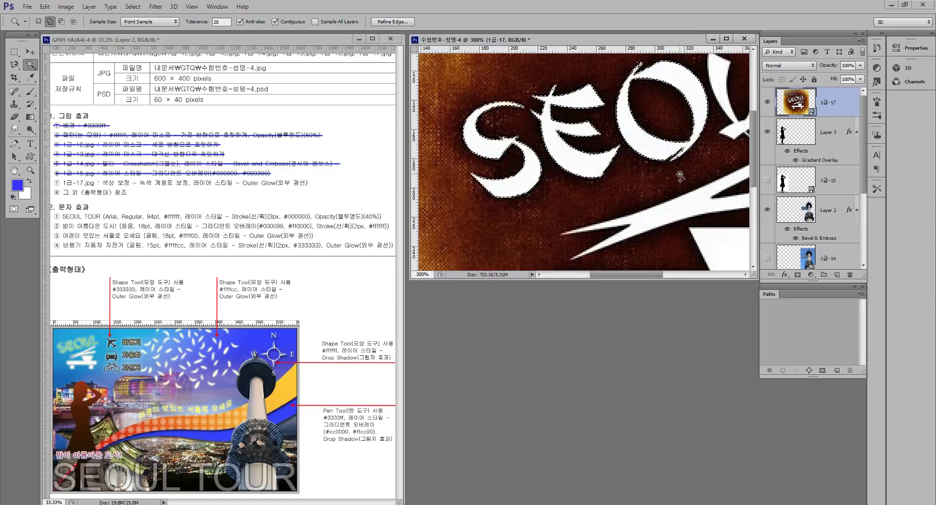
Extend the selection to the letters U and L, both chopsticks, the bowl, the tray and its two feet
scroll(680, 161, right, 5)
scroll(595, 119, up, 2)
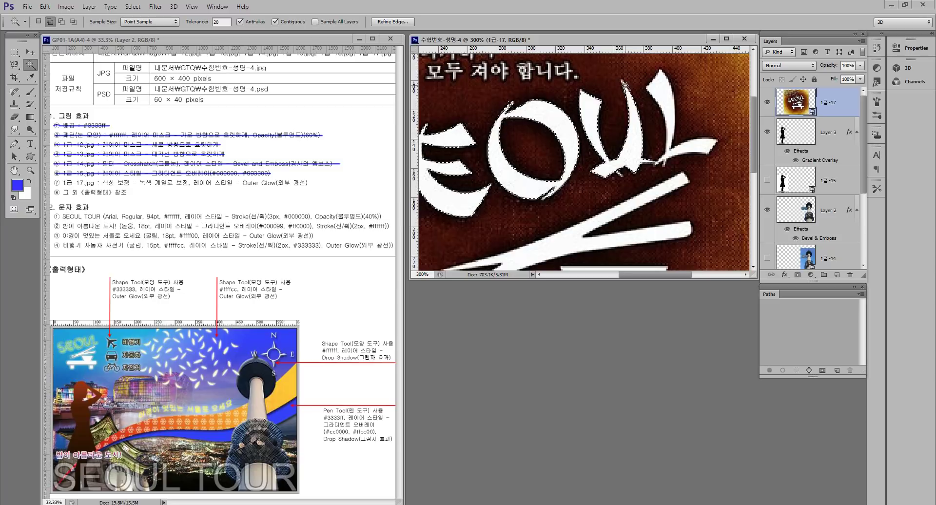
click(657, 91)
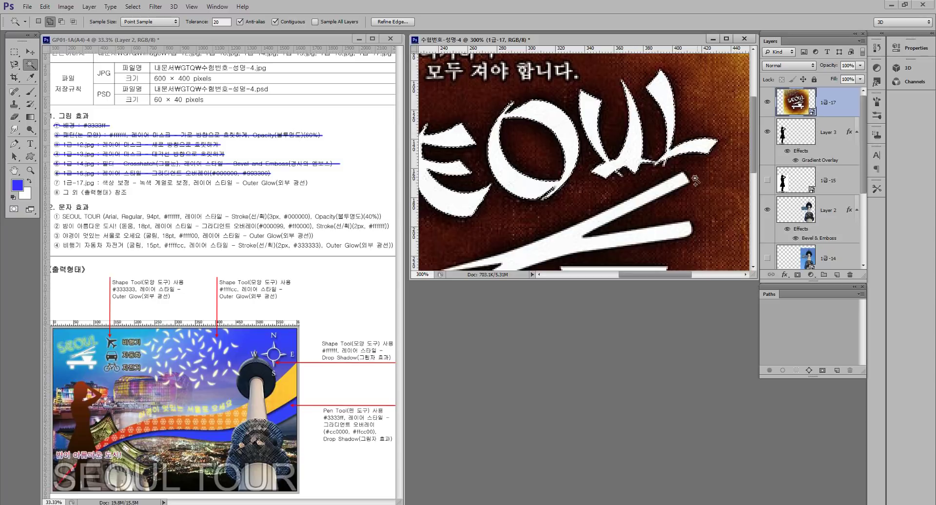
click(672, 184)
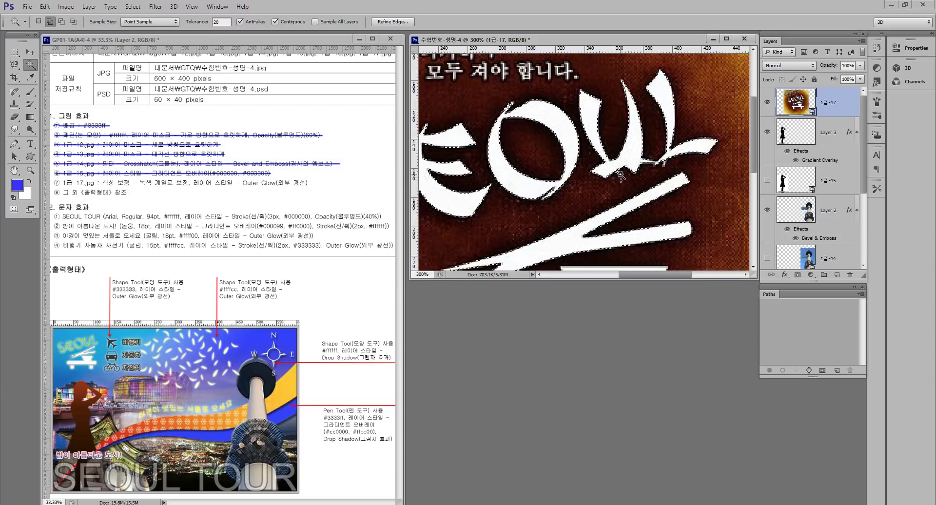
drag(585, 227, 595, 34)
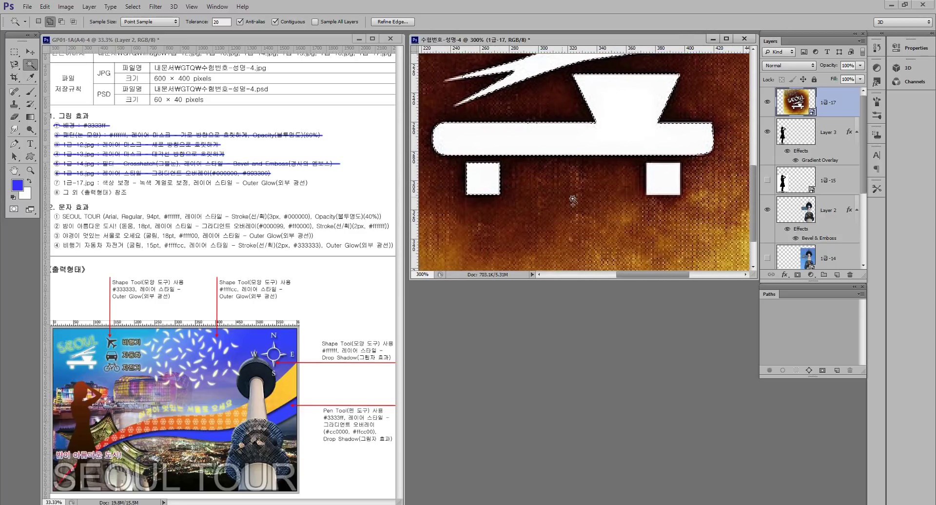
Copy the selected SEOUL logo to its own layer with Layer Via Copy and hide the original 1급-17 layer
key(z)
alt+click(565, 184)
alt+click(564, 184)
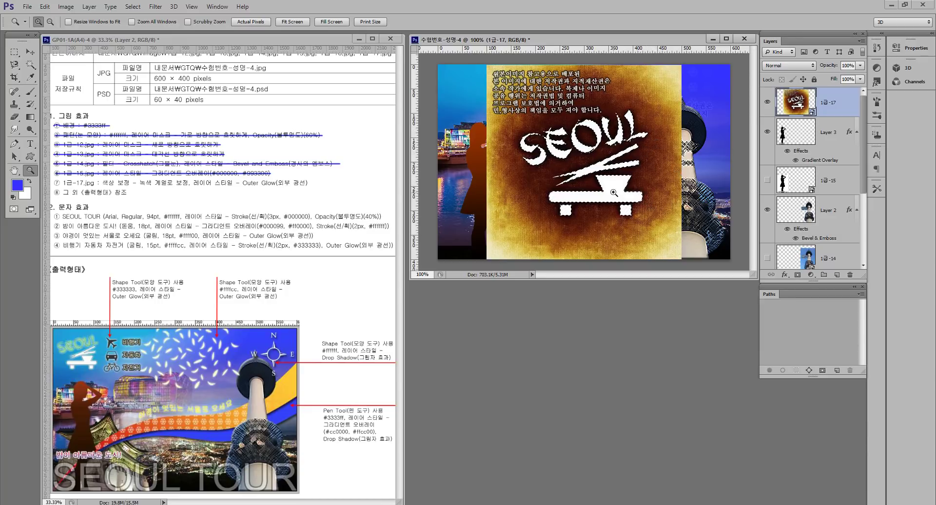
key(w)
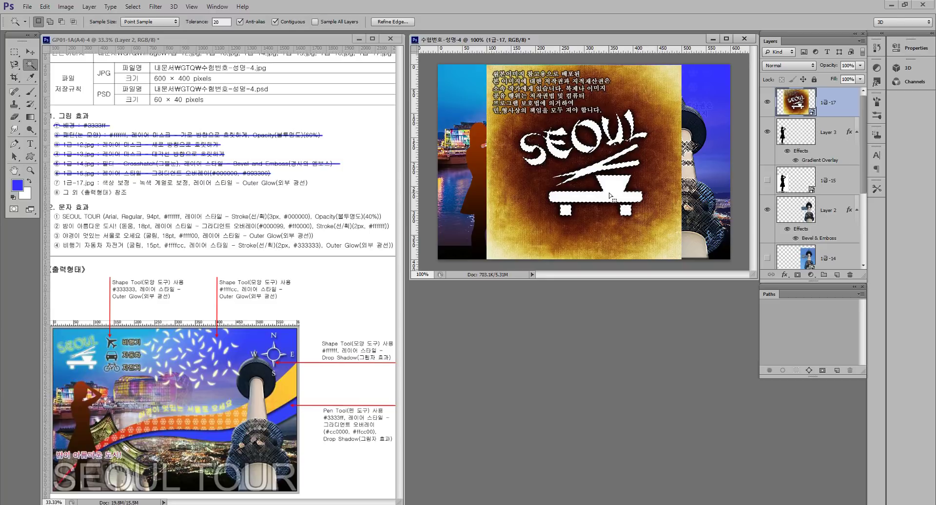
right_click(609, 195)
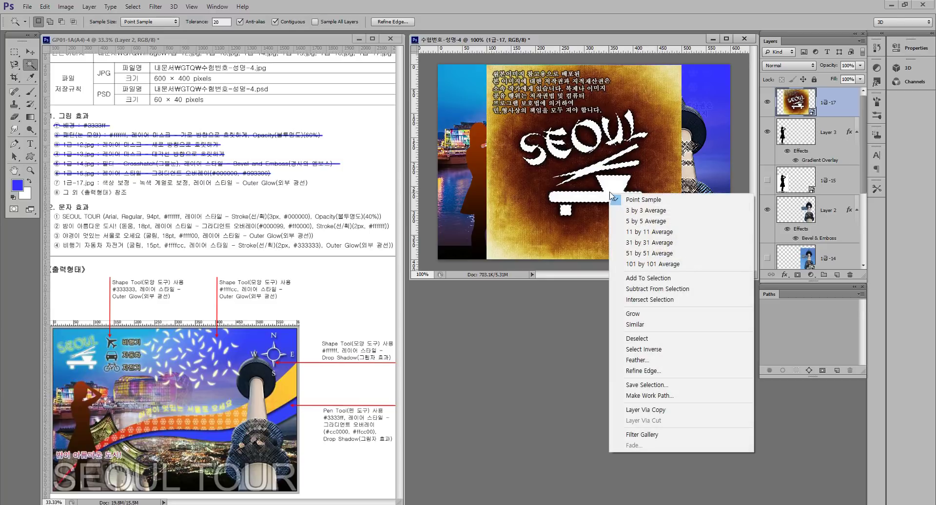
click(661, 411)
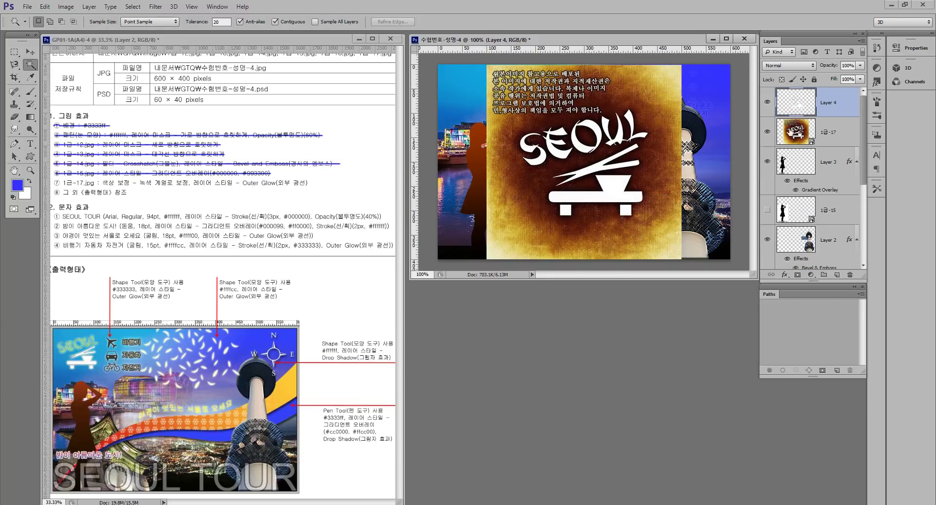
click(767, 132)
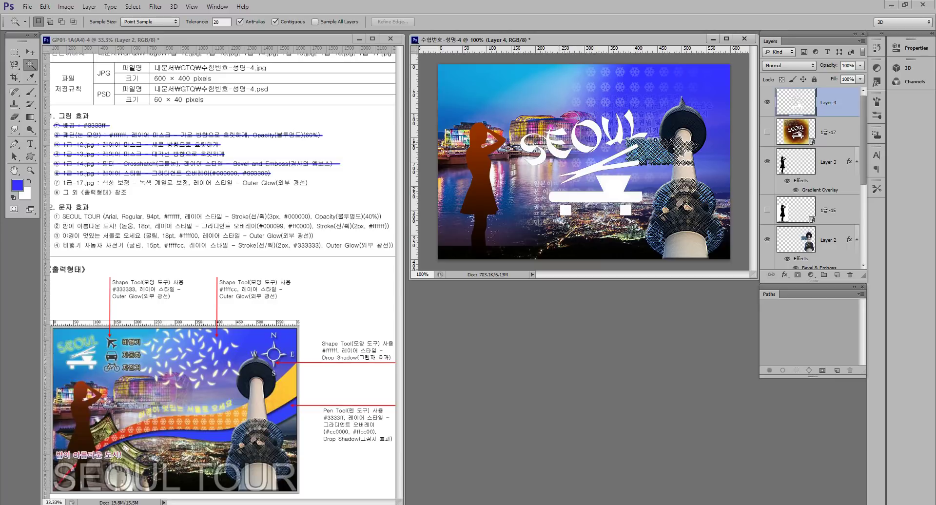
Enclose the SEOUL lettering on Layer 4 with a Polygonal Lasso selection, leaving out the chopsticks, bowl and tray
click(10, 67)
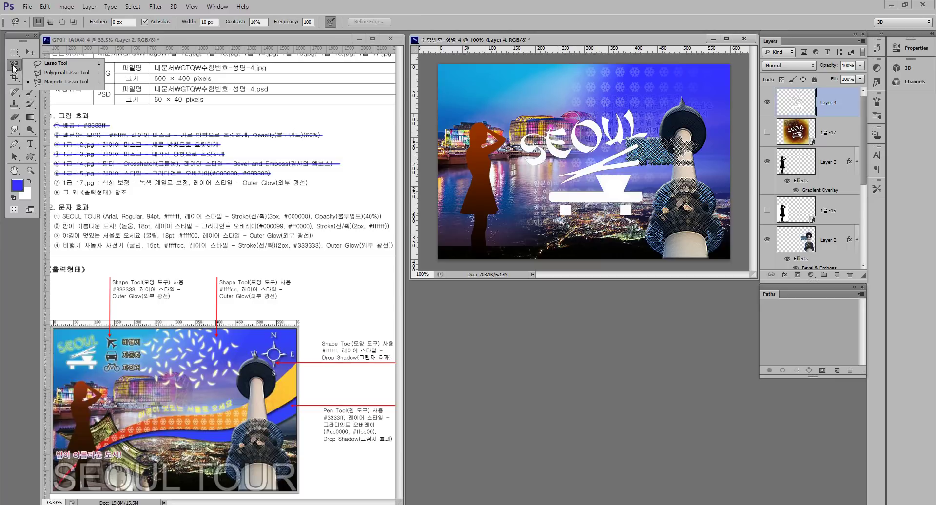
click(54, 73)
click(509, 131)
click(643, 100)
click(660, 138)
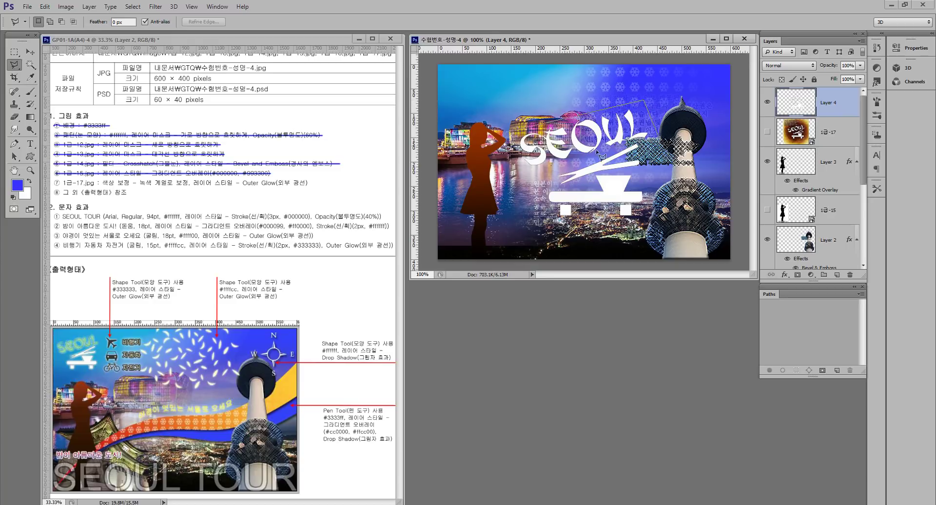
click(522, 176)
click(510, 133)
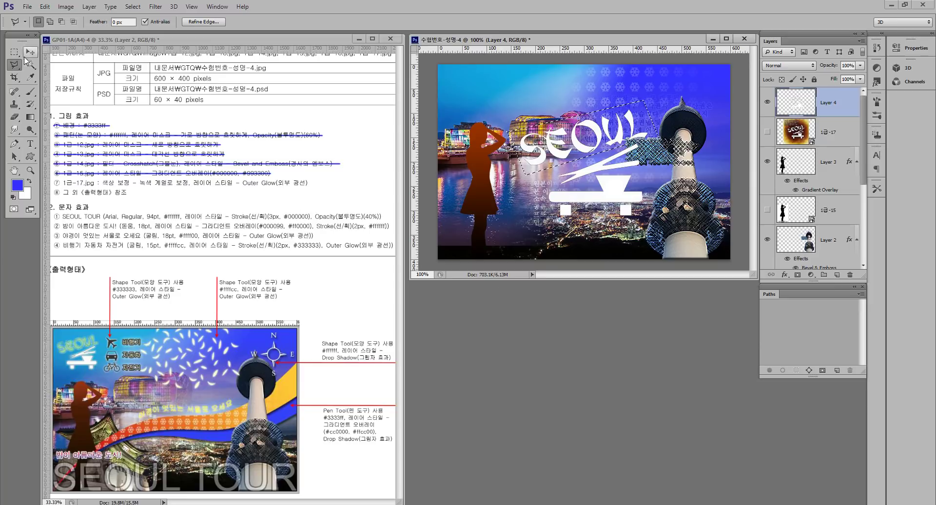
click(45, 7)
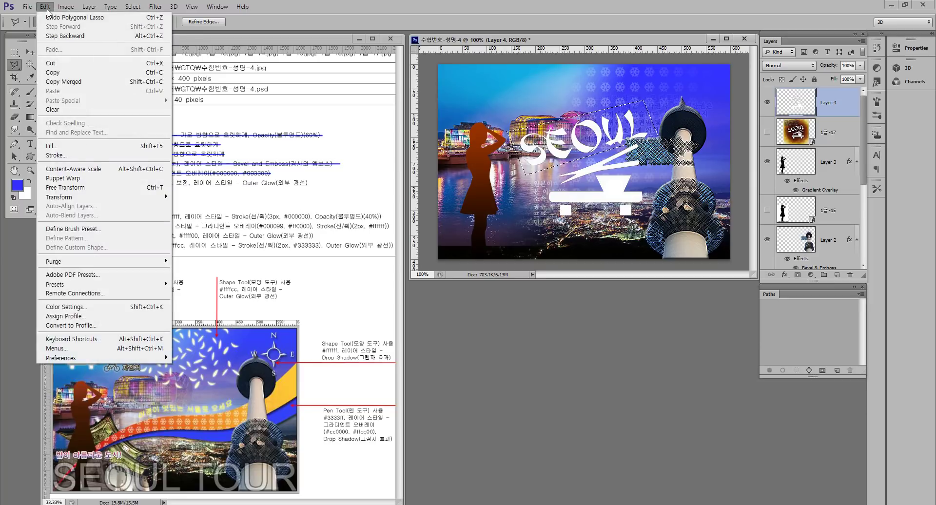
mouse_move(86, 33)
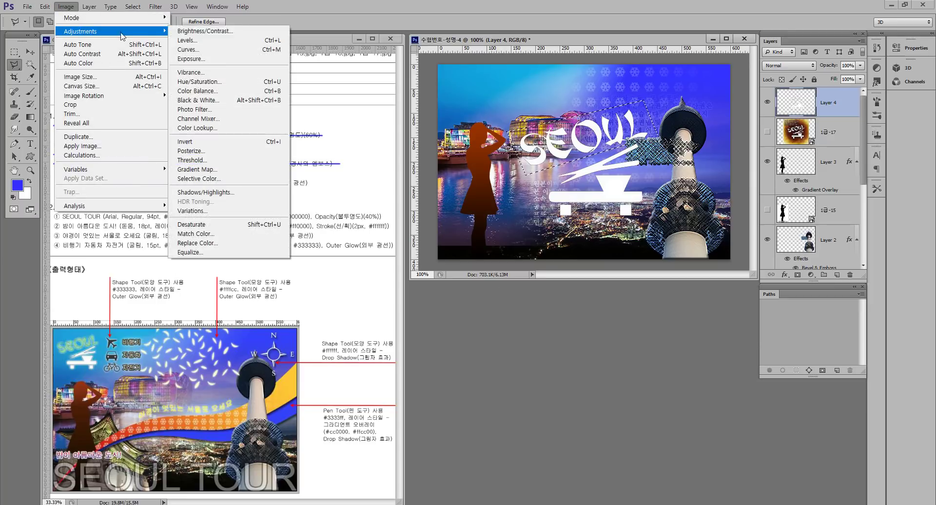
click(248, 84)
drag(540, 340, 626, 353)
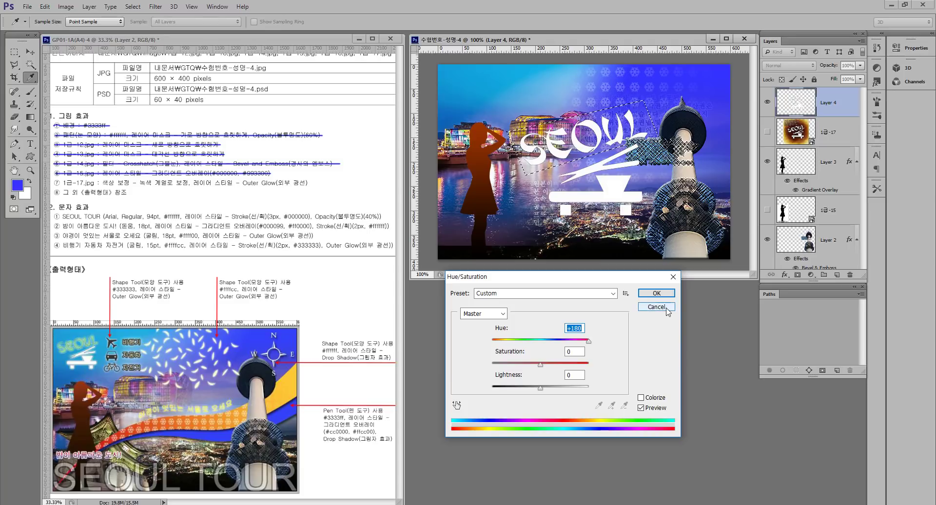
click(663, 308)
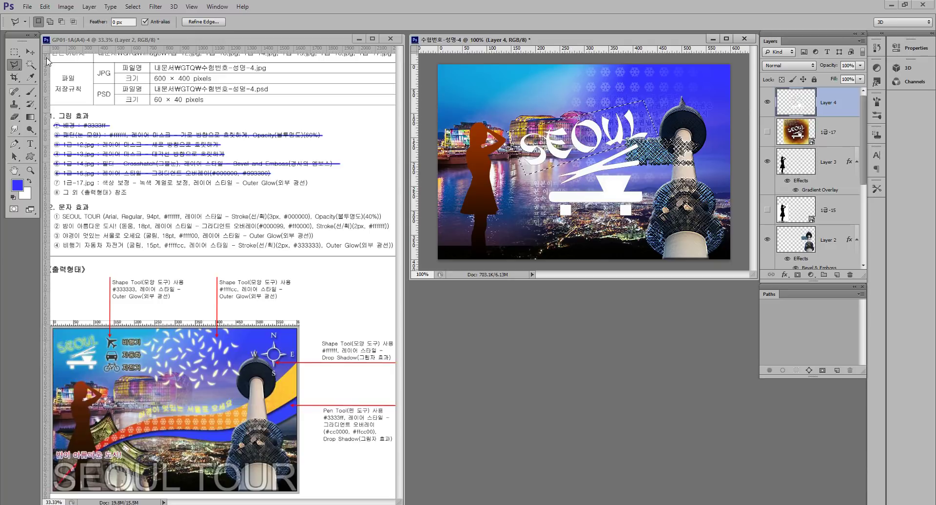
Reselect the SEOUL lettering with the Polygonal Lasso and nudge it up and back down so the selection hugs the letters
click(30, 52)
drag(684, 144, 631, 151)
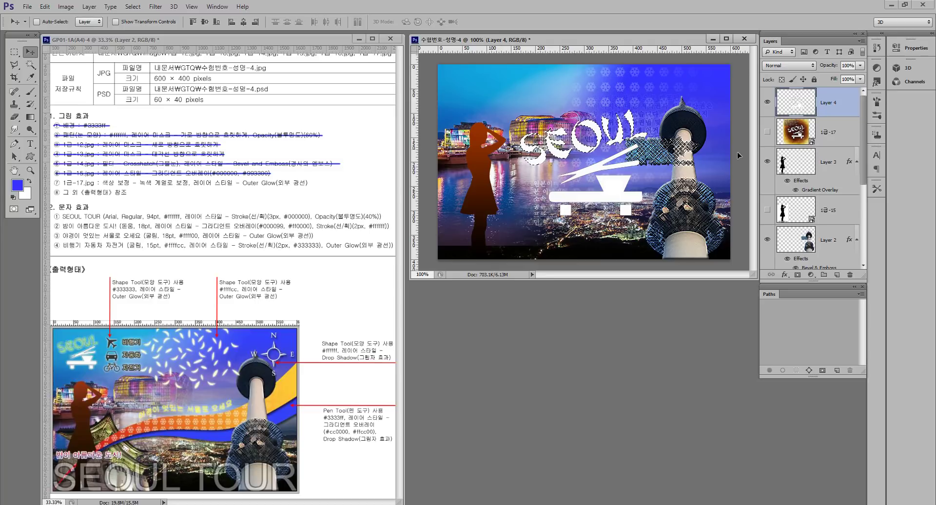
key(l)
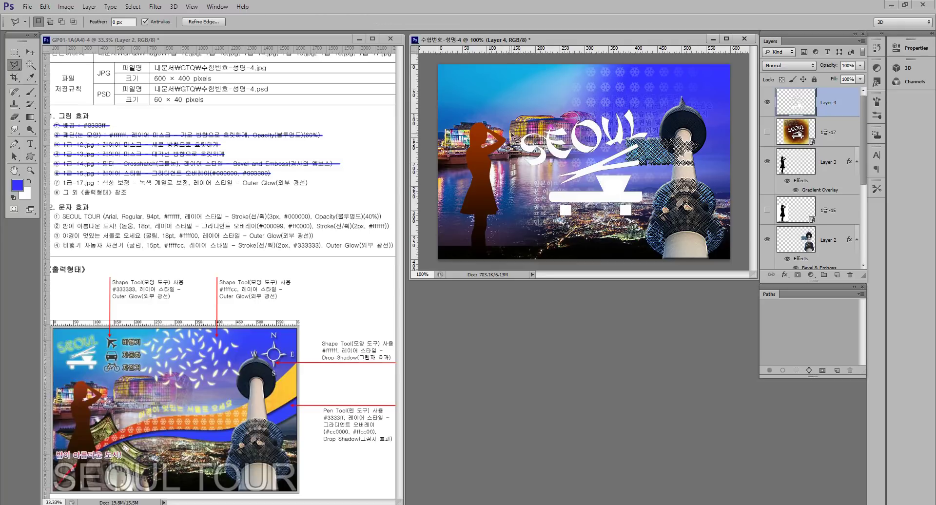
click(524, 175)
click(510, 138)
key(v)
key(Up)
key(Down)
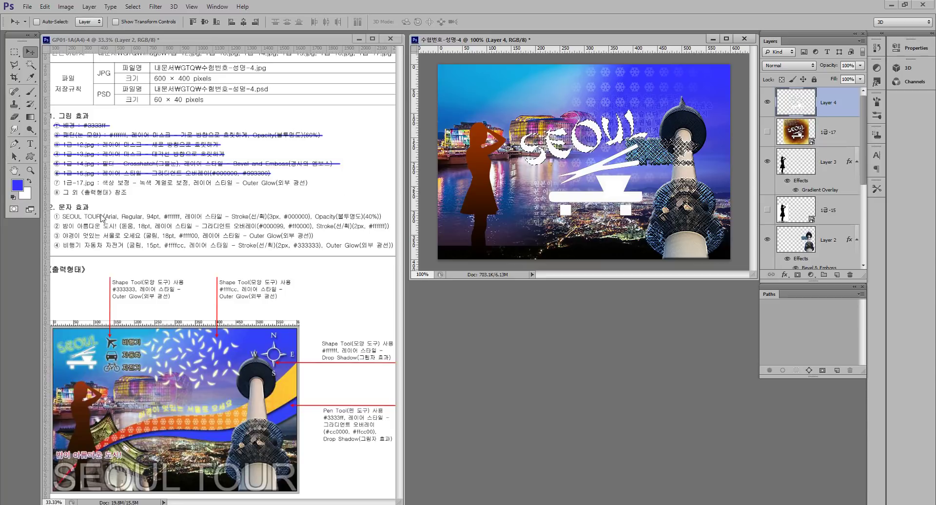
Set the foreground color to light green #9cffa8, fill the selected SEOUL letters with it and deselect
click(17, 184)
drag(473, 202, 478, 188)
drag(396, 111, 386, 105)
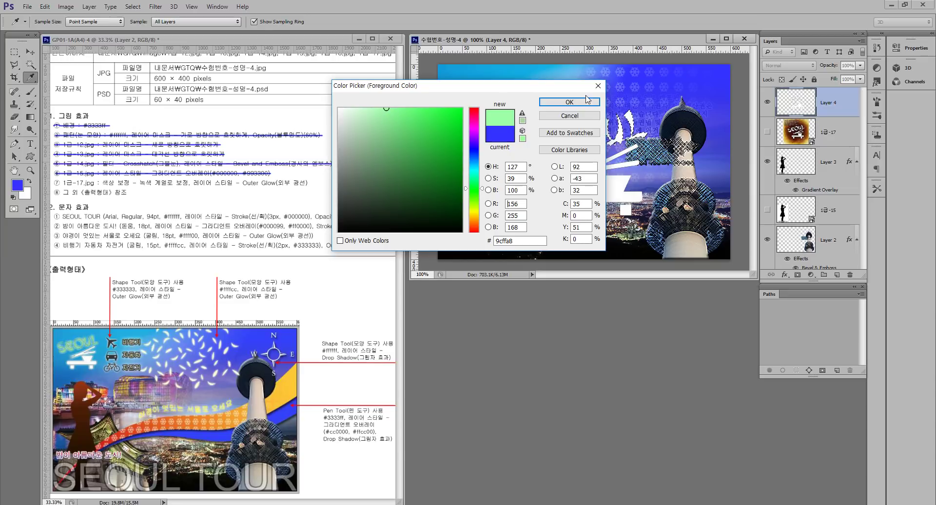
click(569, 102)
key(v)
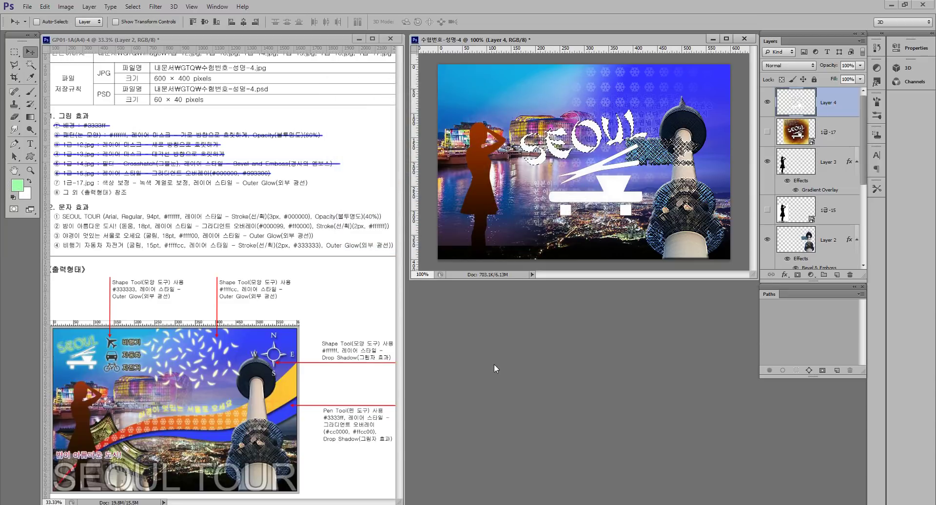
key(alt+BackSpace)
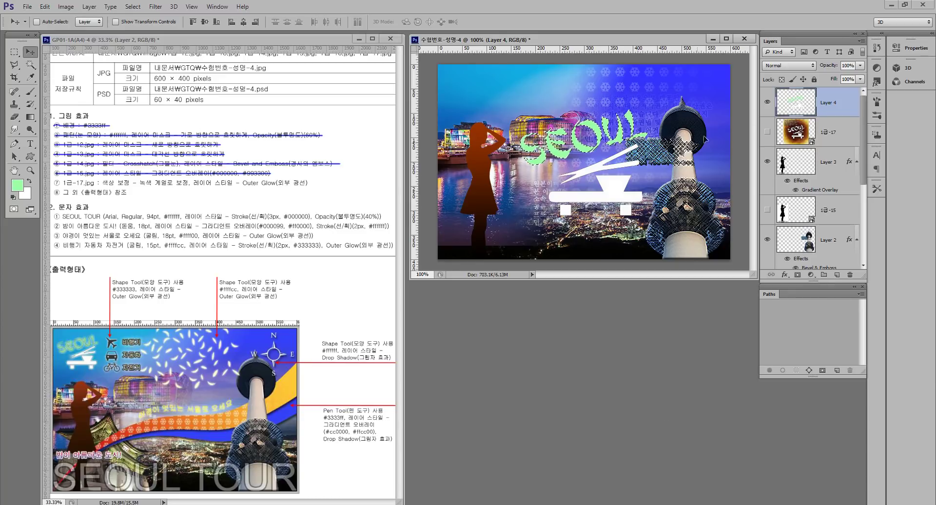
key(ctrl+d)
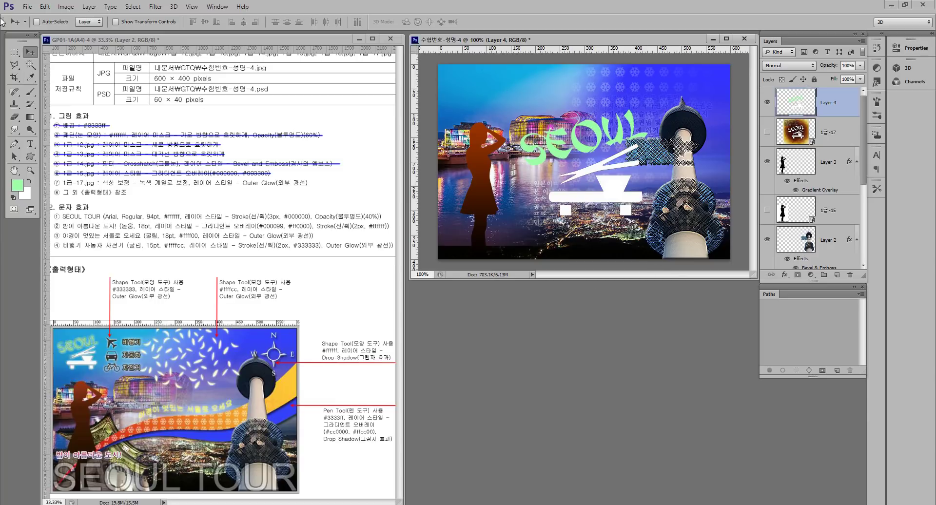
Scale down the SEOUL logo and move it to the poster's upper-left corner, above the woman silhouette
drag(597, 178, 538, 153)
key(ctrl+t)
drag(580, 181, 483, 107)
key(Return)
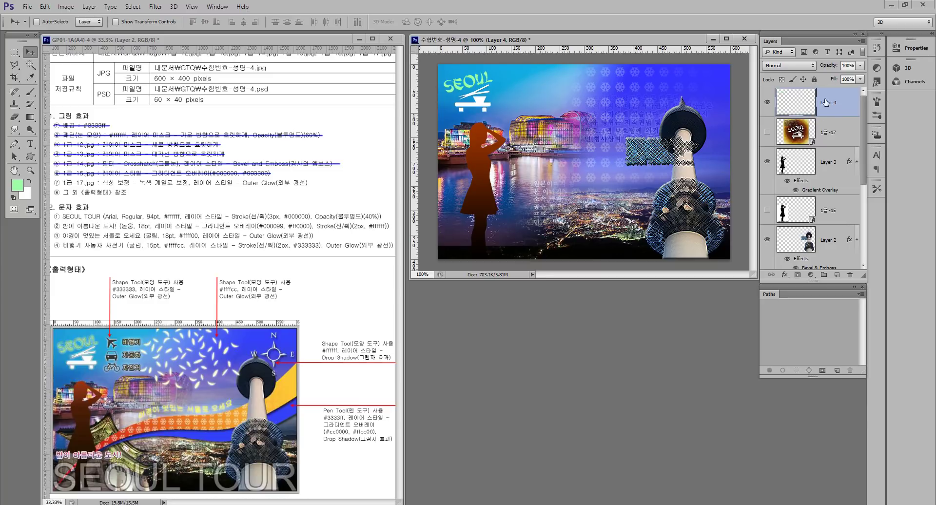
Apply an Outer Glow layer style with the default settings to the SEOUL logo on Layer 4
click(784, 276)
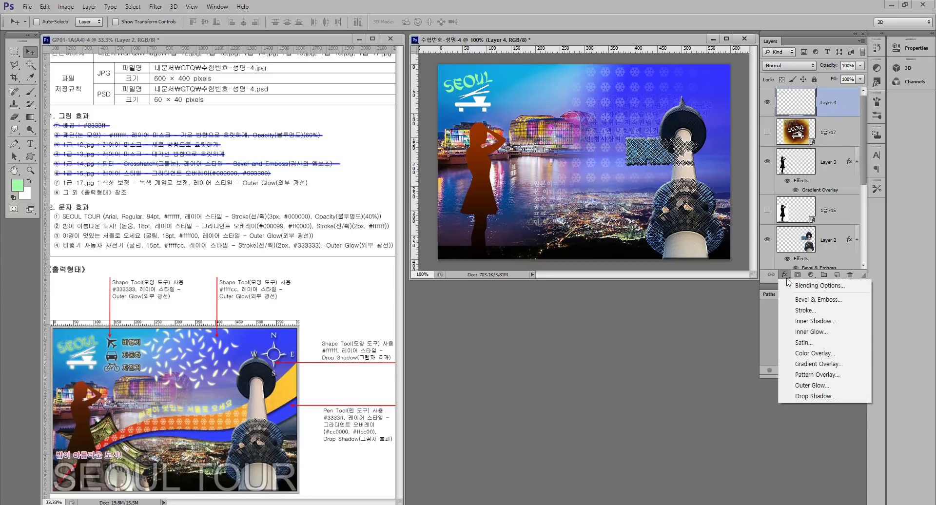
click(822, 386)
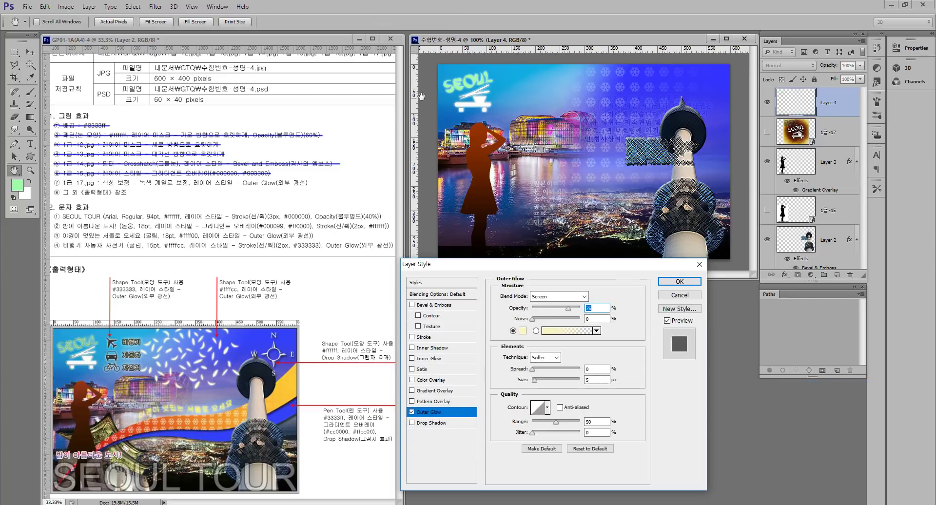
click(679, 281)
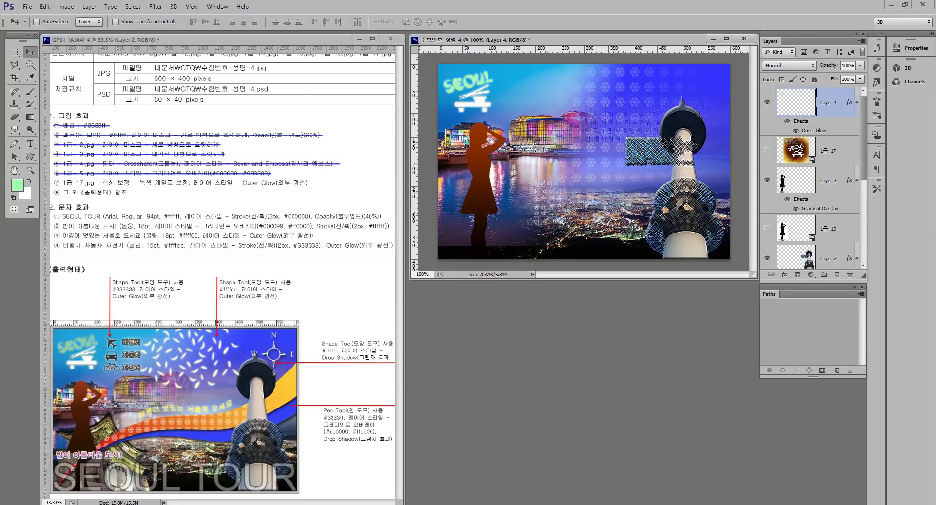
Place 1급-16.jpg from the source folder into the poster document
key(alt+Tab)
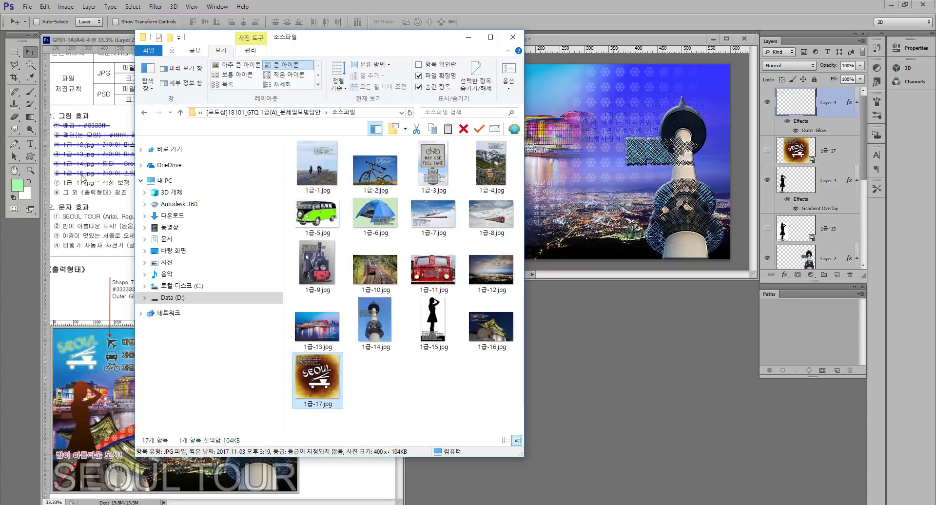
click(505, 339)
drag(382, 39, 612, 47)
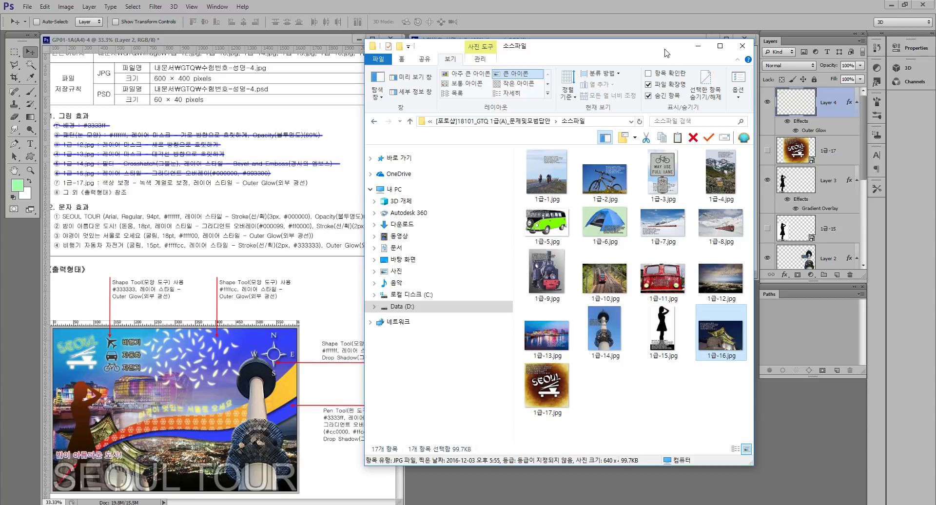
drag(665, 52, 342, 29)
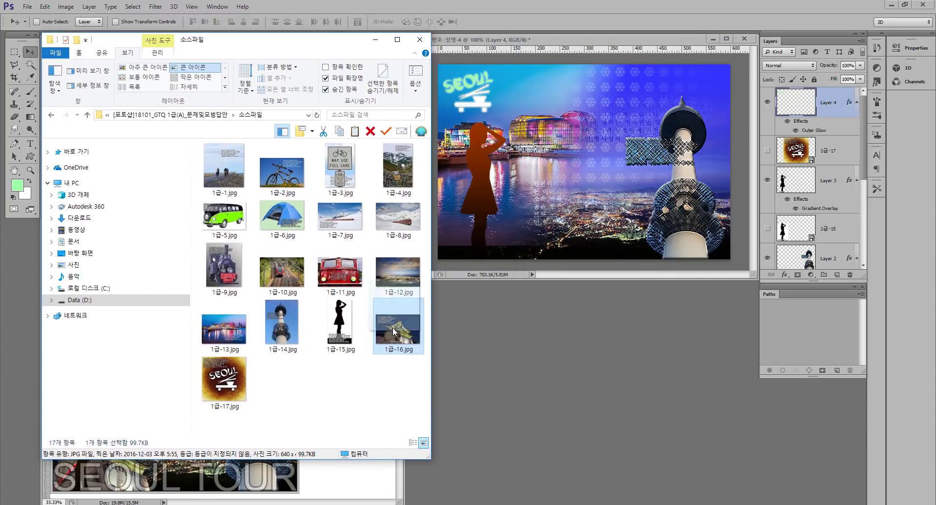
click(523, 186)
drag(523, 186, 526, 187)
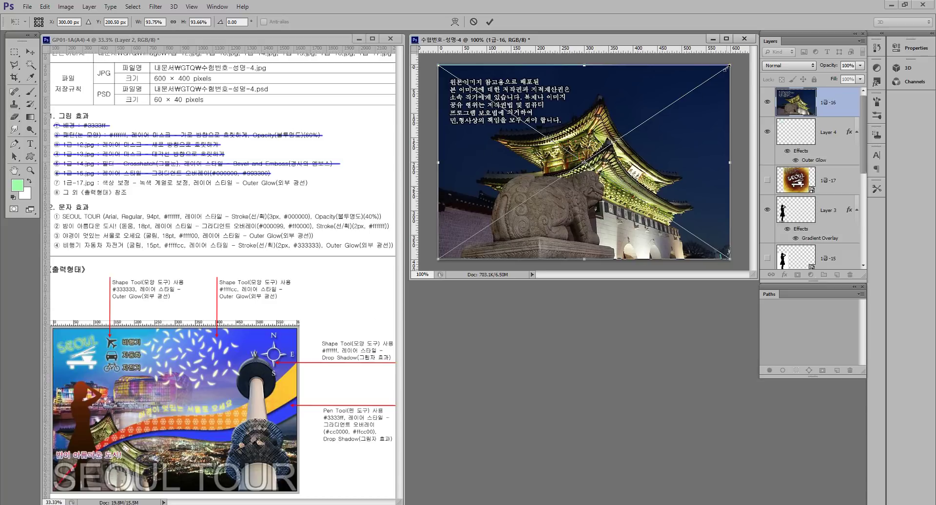
Scale the placed palace photo to about 61% in the poster's lower-left corner and move its layer below Layer 3
drag(729, 66, 606, 155)
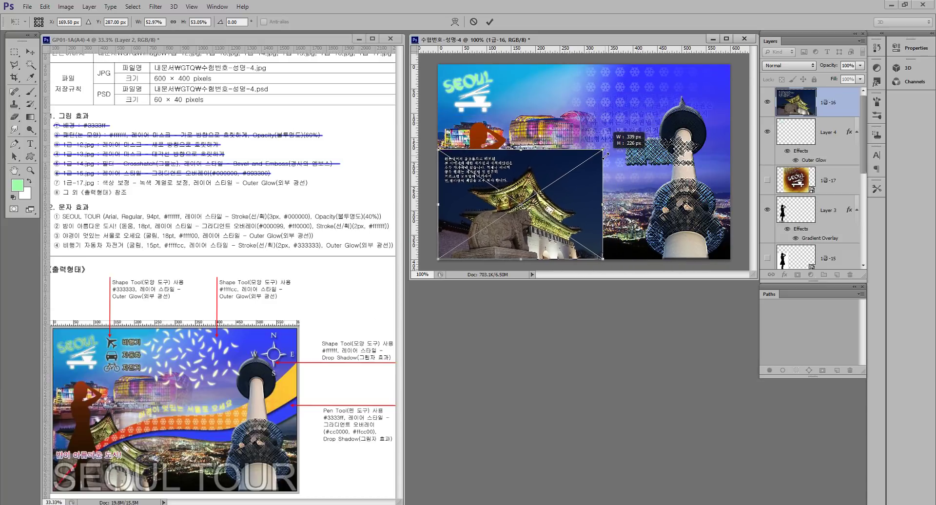
drag(568, 237, 539, 243)
drag(578, 157, 607, 149)
drag(553, 227, 544, 228)
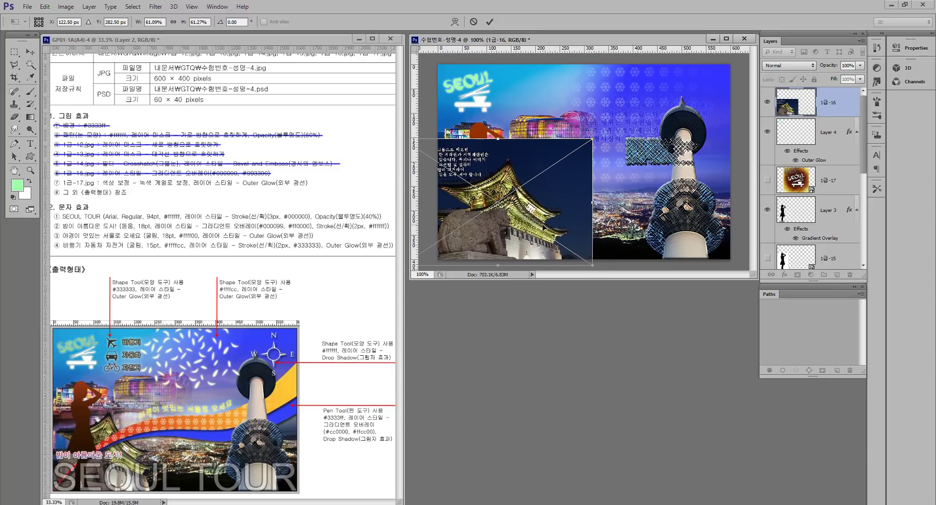
key(Return)
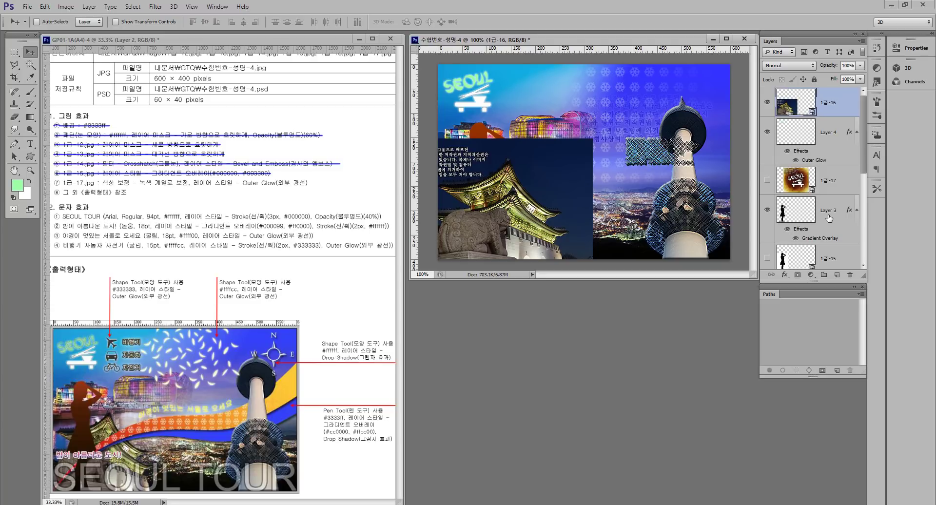
drag(798, 102, 824, 239)
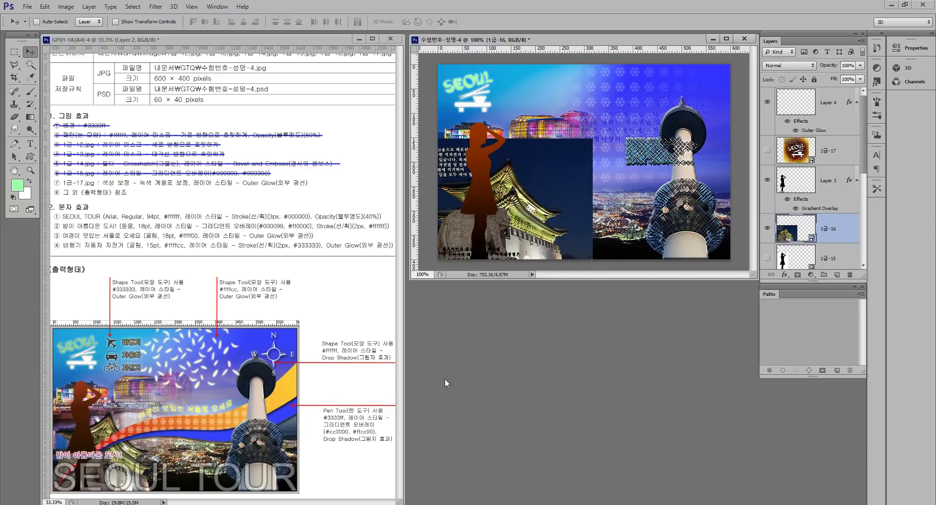
Select the dark sky areas around the palace roof on the 1급-16 layer with the Magic Wand
click(30, 64)
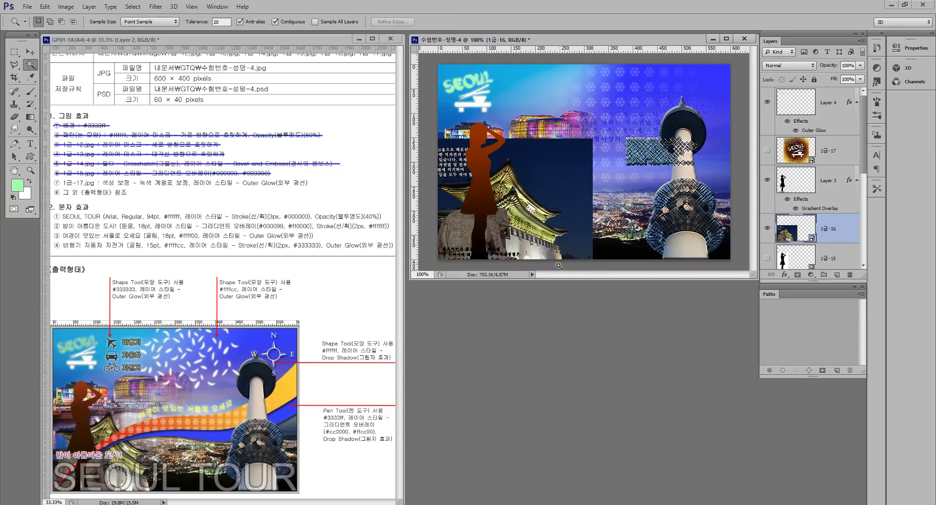
click(577, 240)
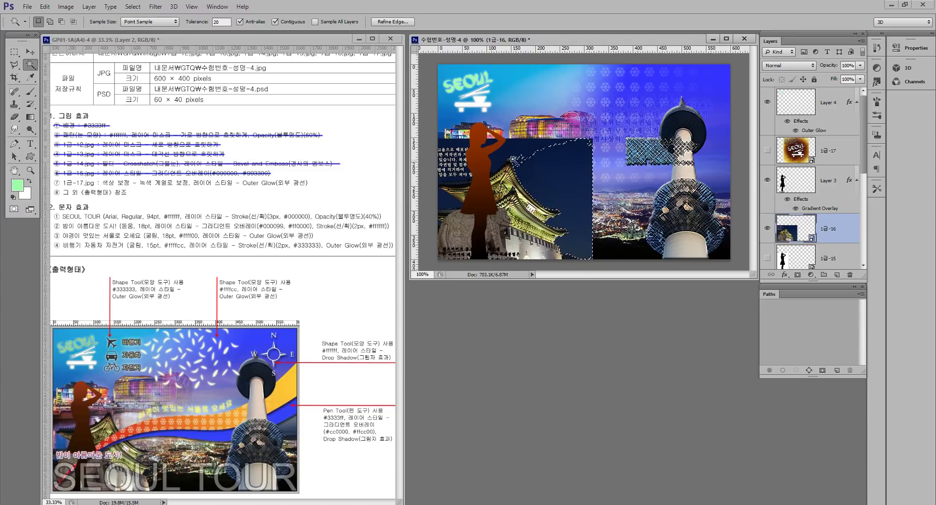
shift+click(540, 161)
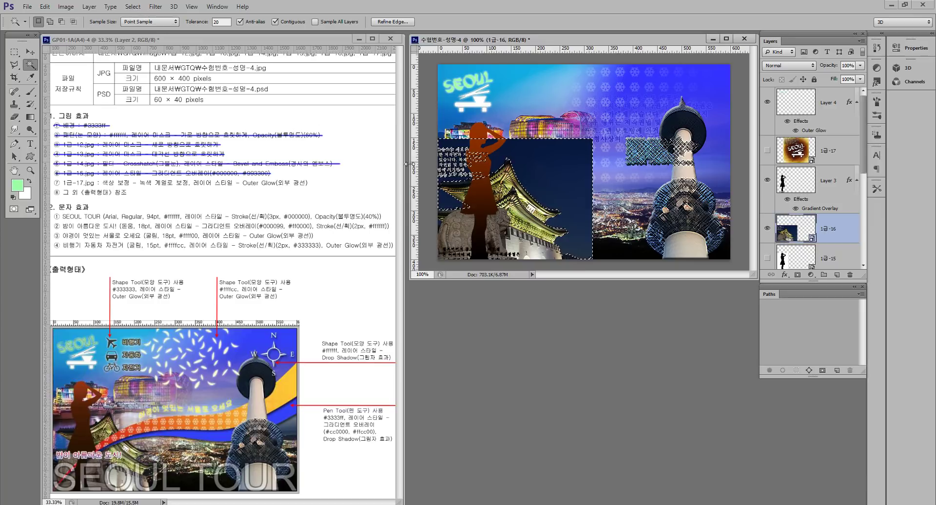
key(shift)
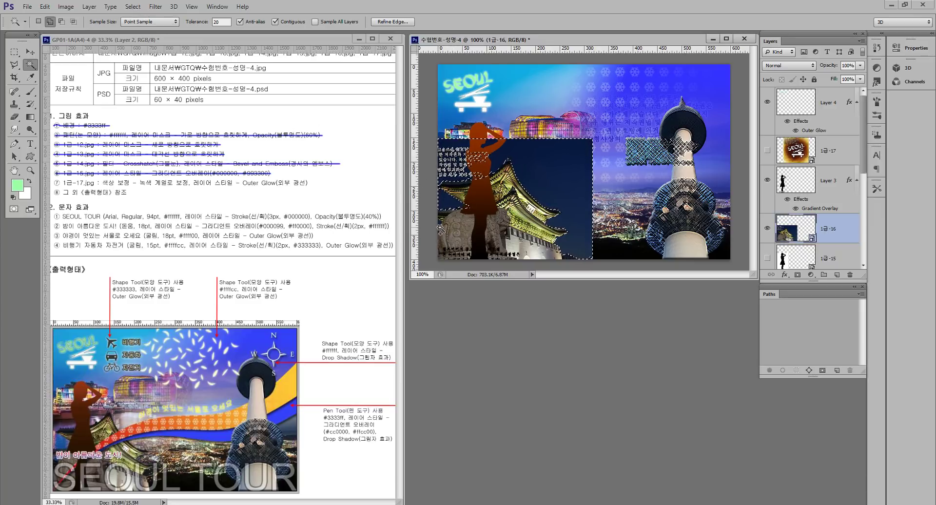
Invert the selection, copy the palace to its own layer with Layer Via Copy and hide the original 1급-16 layer
key(ctrl+shift+i)
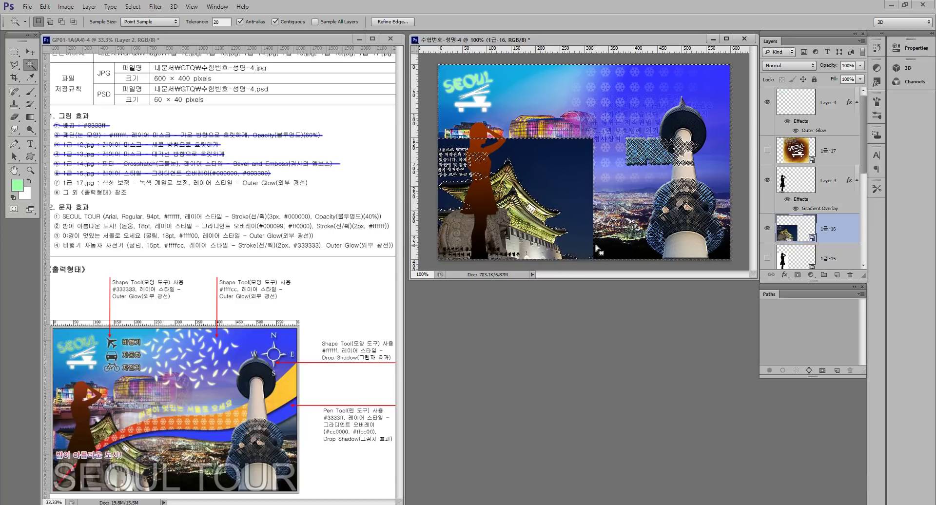
right_click(512, 216)
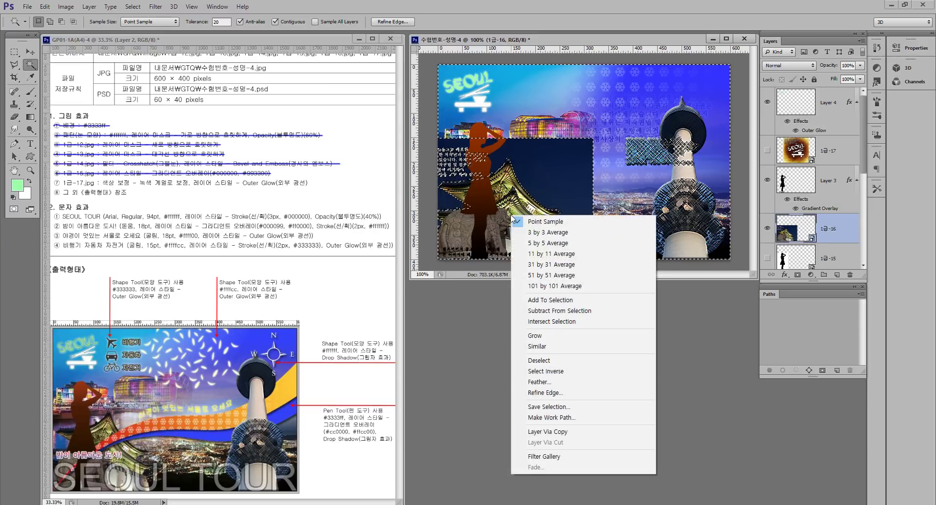
click(556, 433)
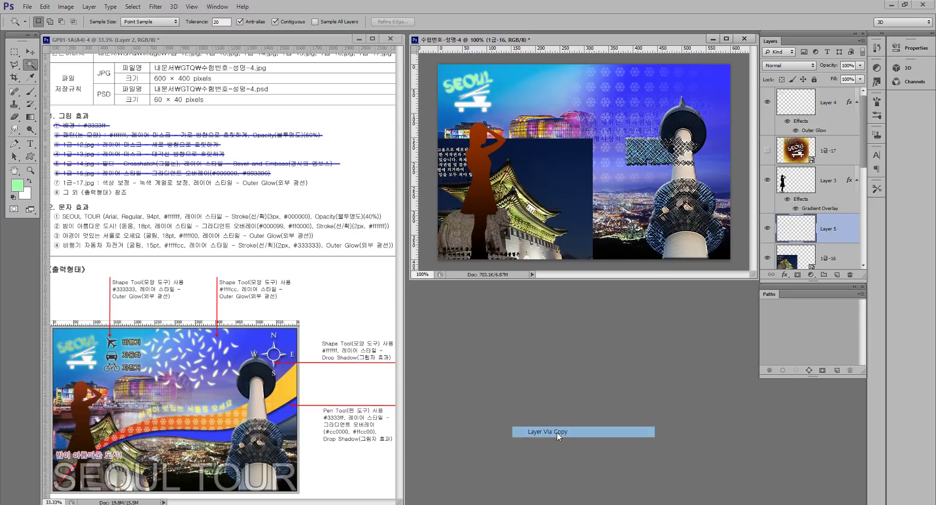
click(768, 259)
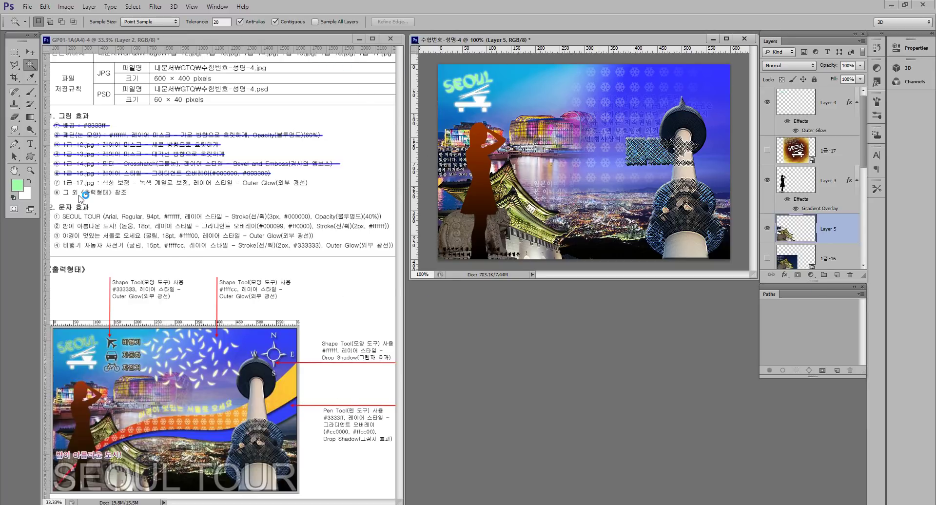
Strike through item 7 (the 1급-17.jpg instruction) on the exam sheet with a green brush line
click(55, 188)
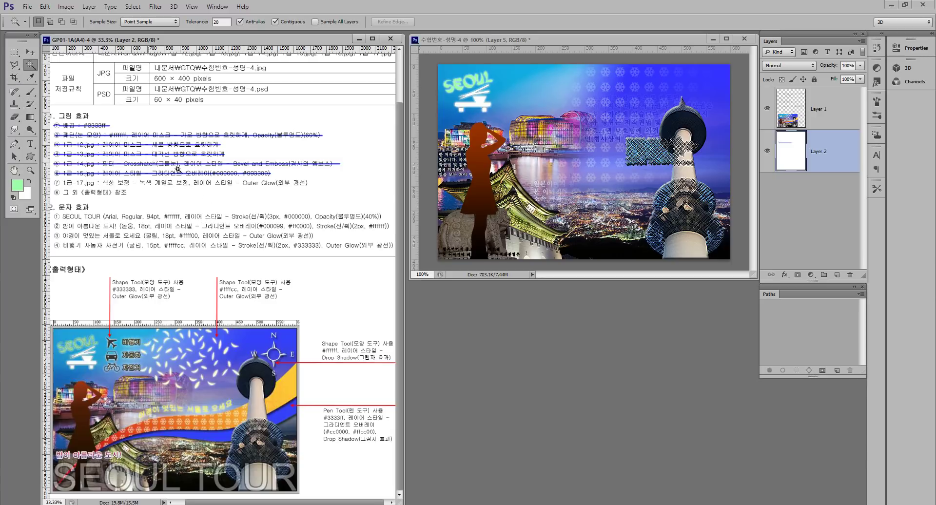
key(b)
drag(53, 182, 261, 183)
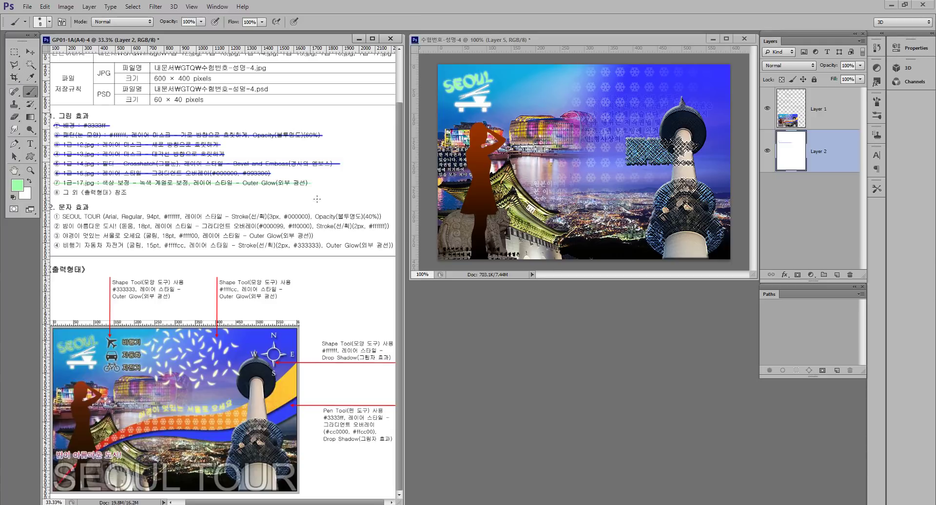
Draw an airplane custom shape about 27 × 28 px beside the SEOUL logo in the poster and adjust its position
click(642, 42)
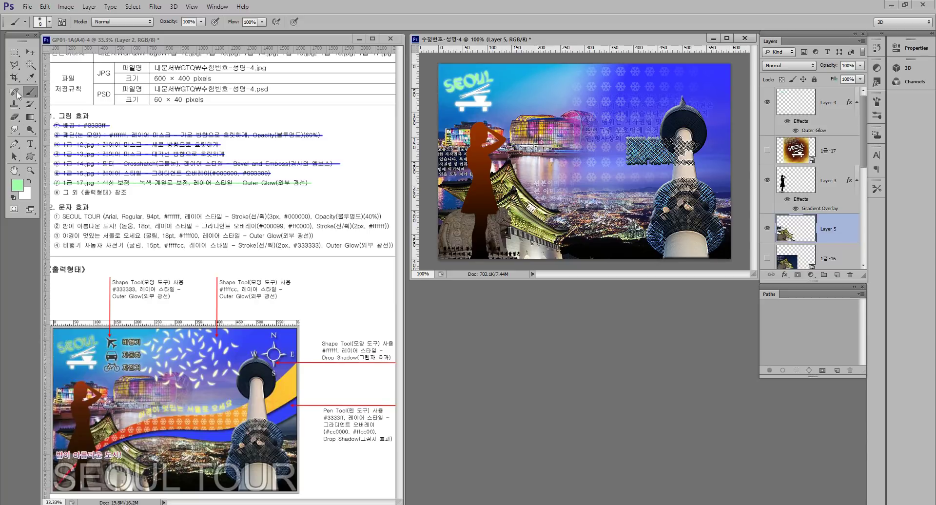
click(30, 155)
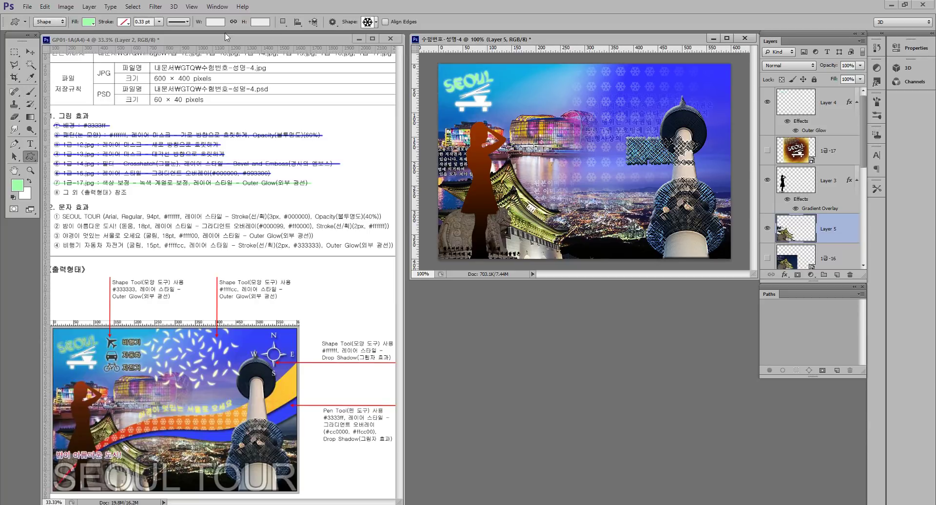
click(375, 22)
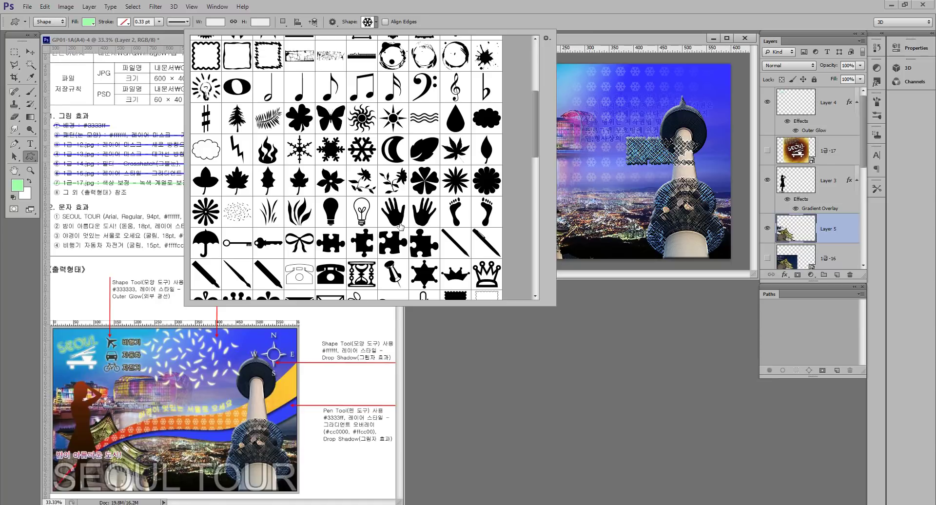
scroll(401, 227, down, 1)
scroll(528, 136, up, 6)
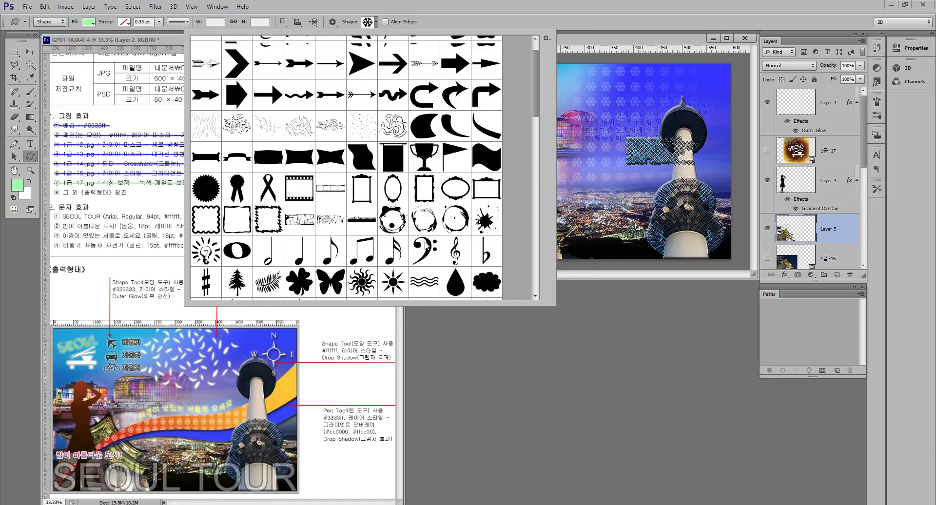
drag(534, 99, 558, 243)
double_click(365, 162)
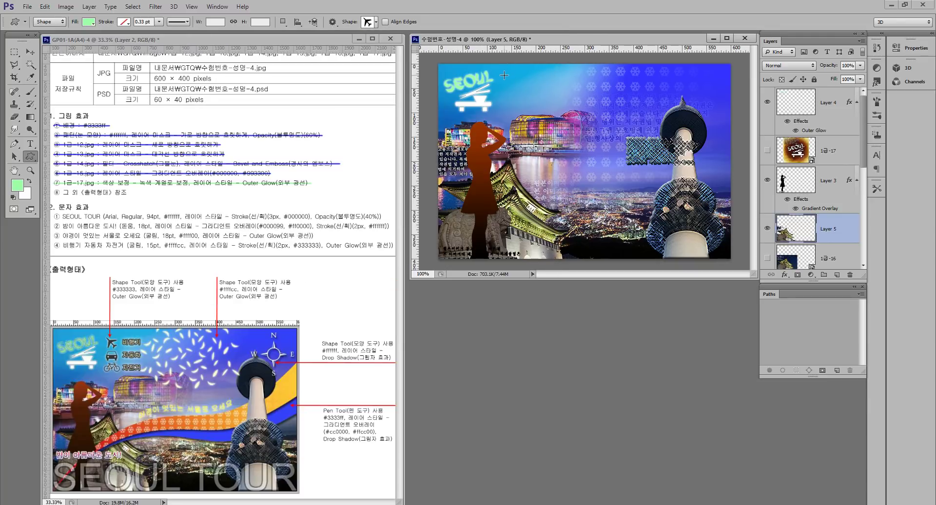
drag(504, 76, 511, 82)
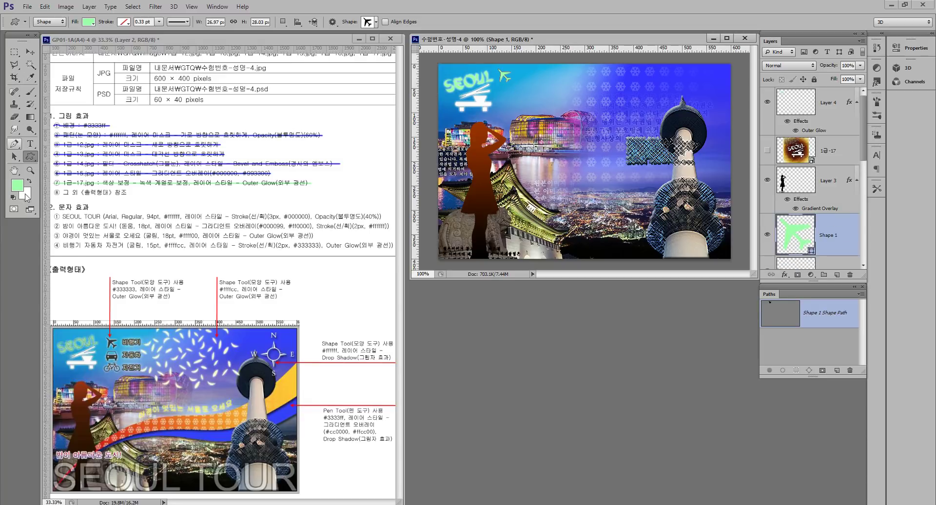
click(30, 52)
drag(507, 78, 511, 80)
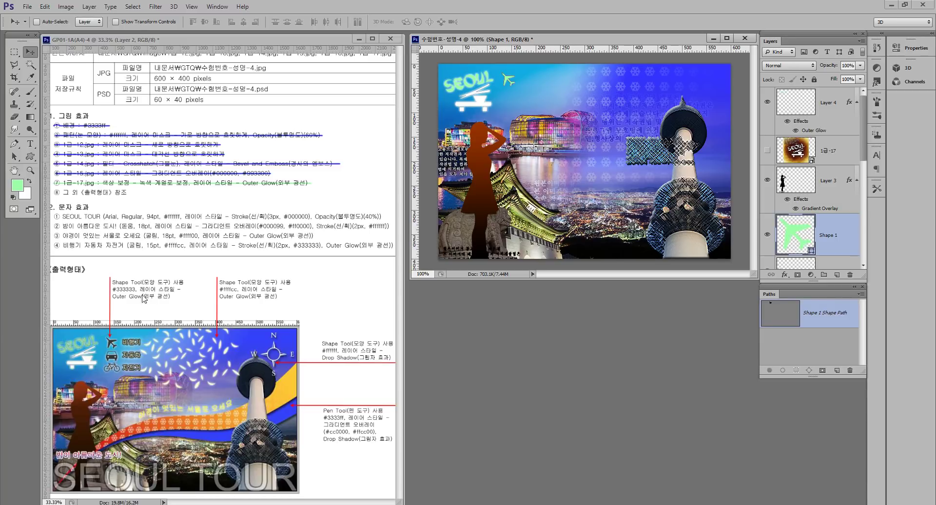
Set the airplane shape's fill colour to #333333
double_click(794, 234)
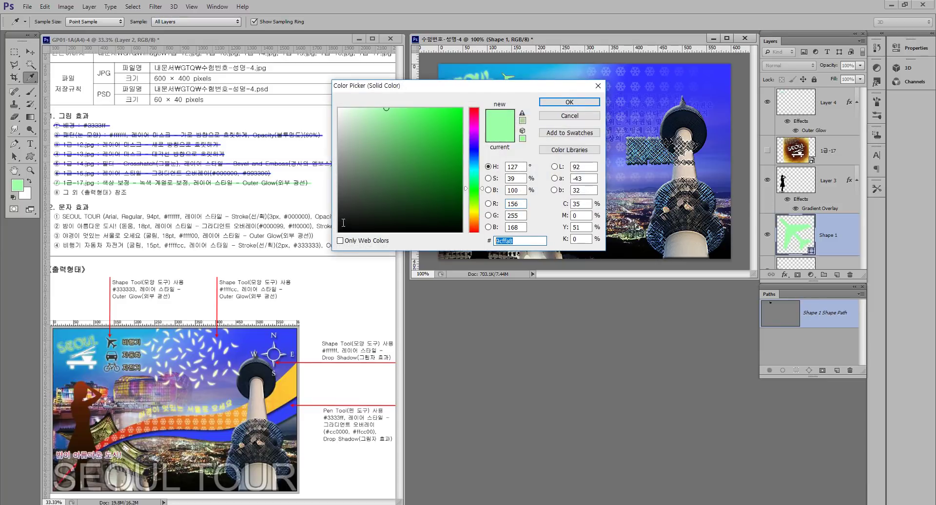
text(333333)
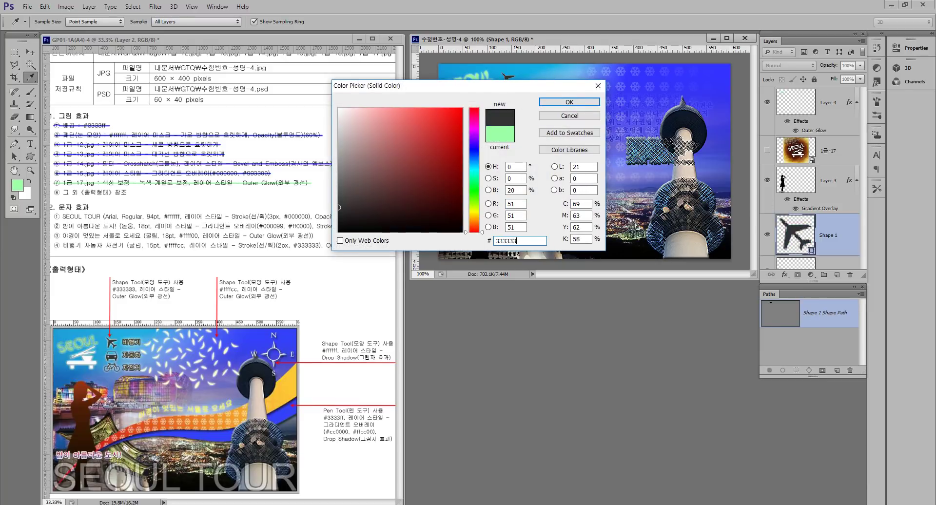
key(Return)
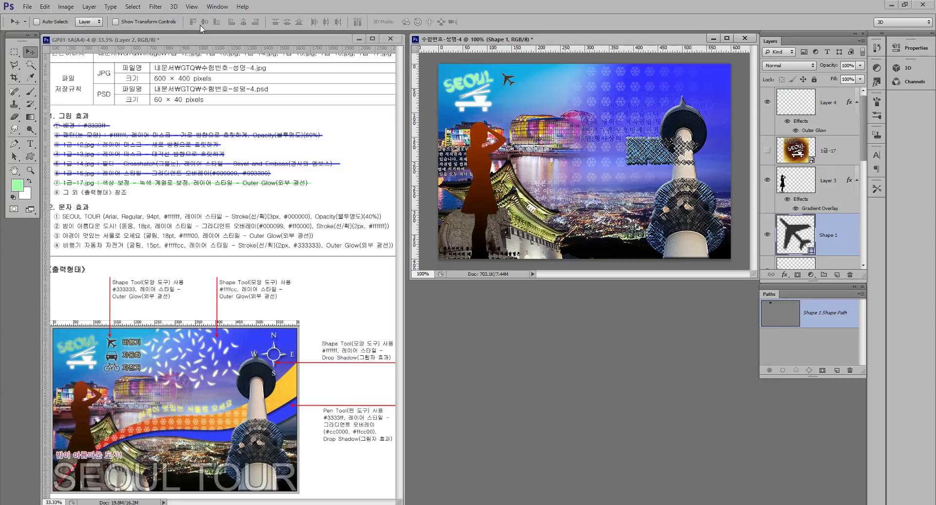
Draw a front-view car custom shape about 28 × 24 px directly below the airplane
click(30, 156)
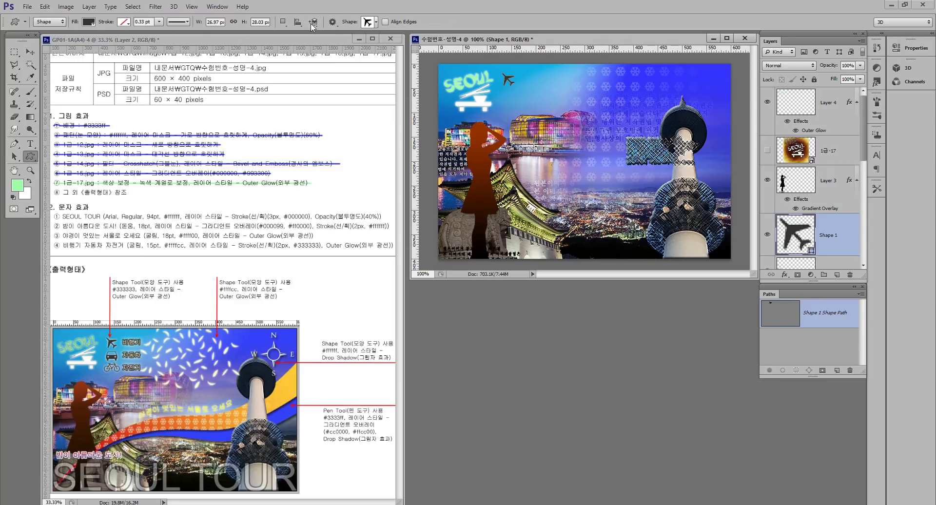
click(375, 22)
click(301, 222)
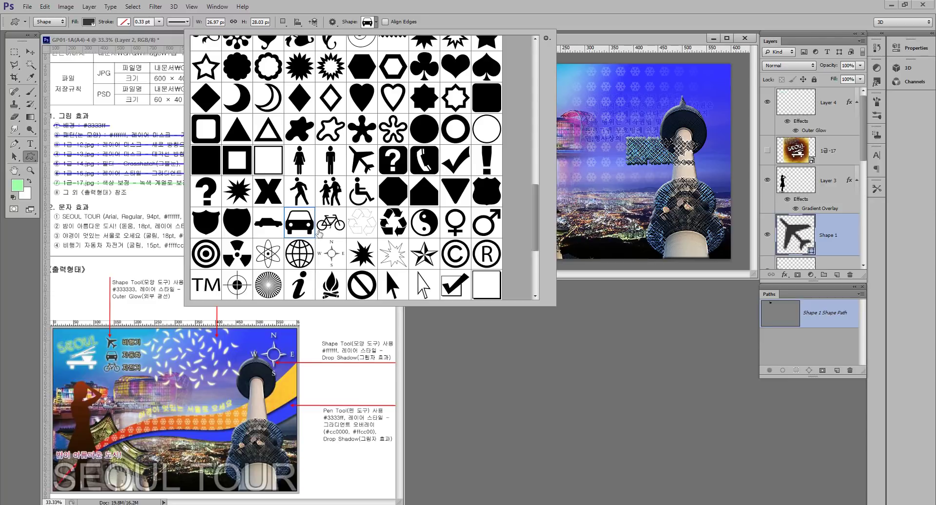
double_click(314, 231)
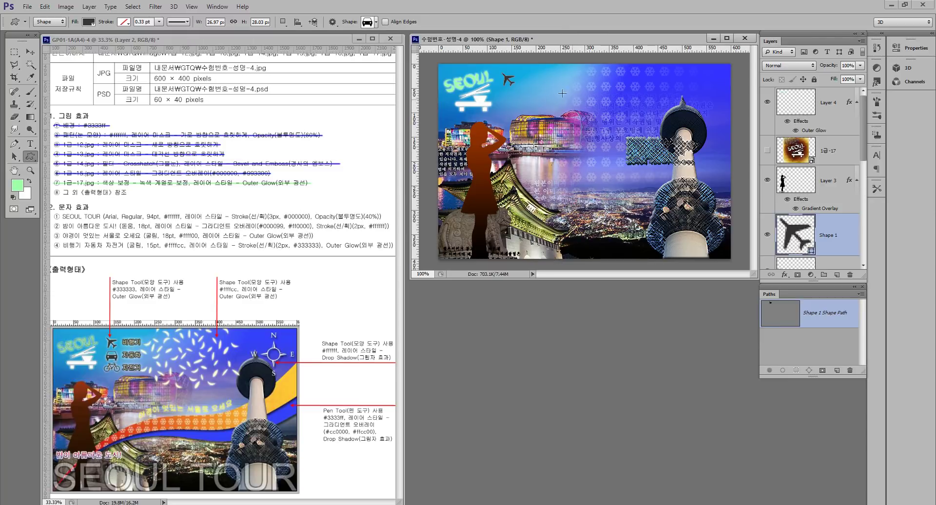
click(510, 97)
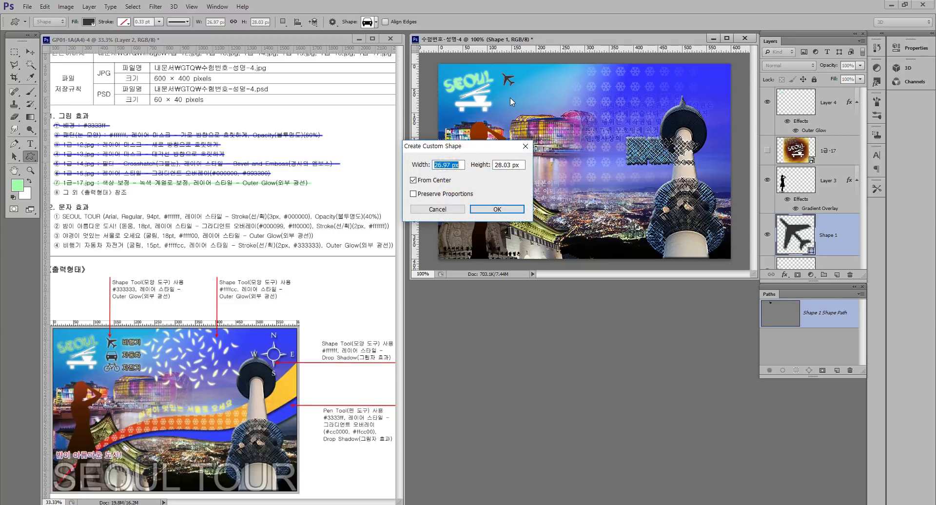
click(494, 209)
drag(502, 89, 516, 101)
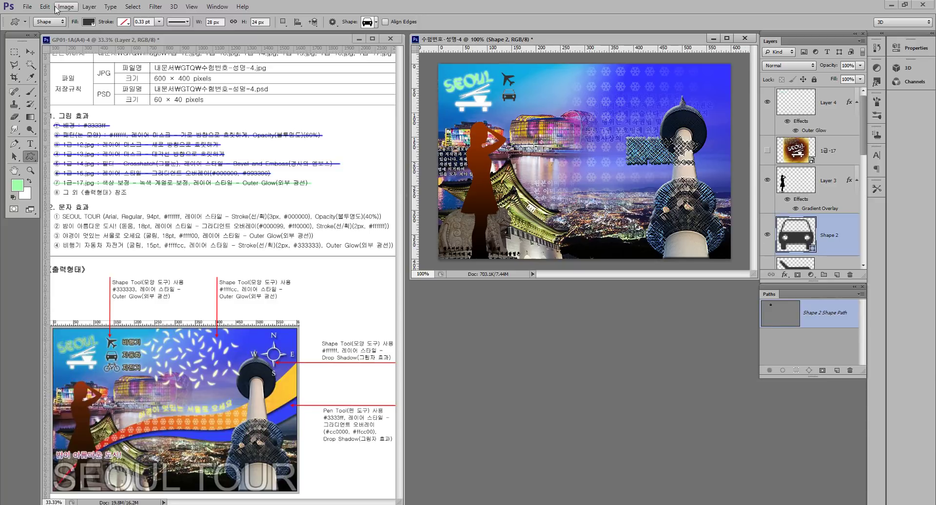
Choose the bicycle as the custom shape for drawing
click(375, 23)
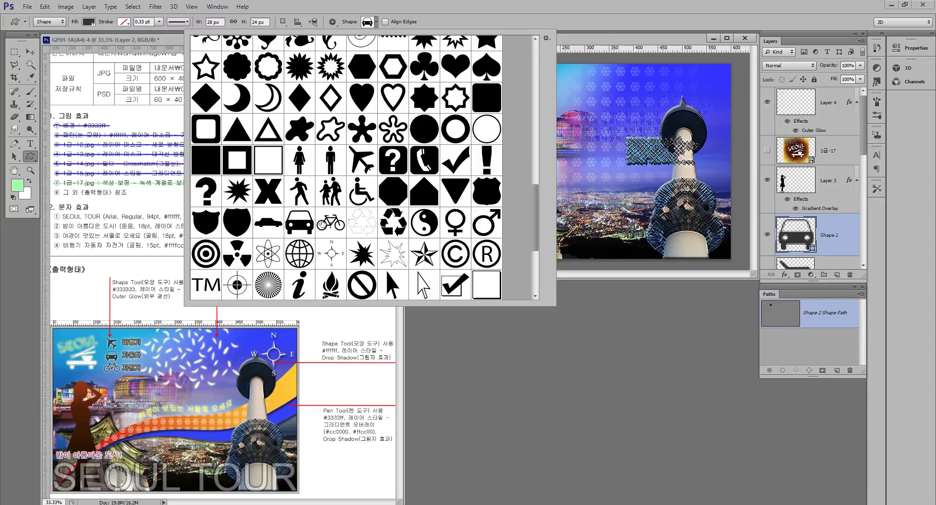
double_click(331, 219)
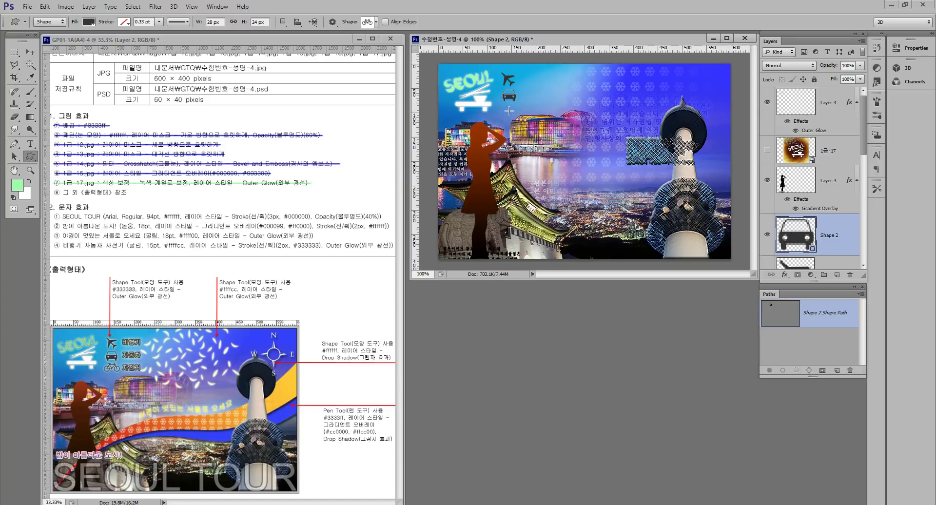
Draw a bicycle custom shape about 36 by 20 px under the car icon and align it with the icons above
drag(510, 112, 517, 118)
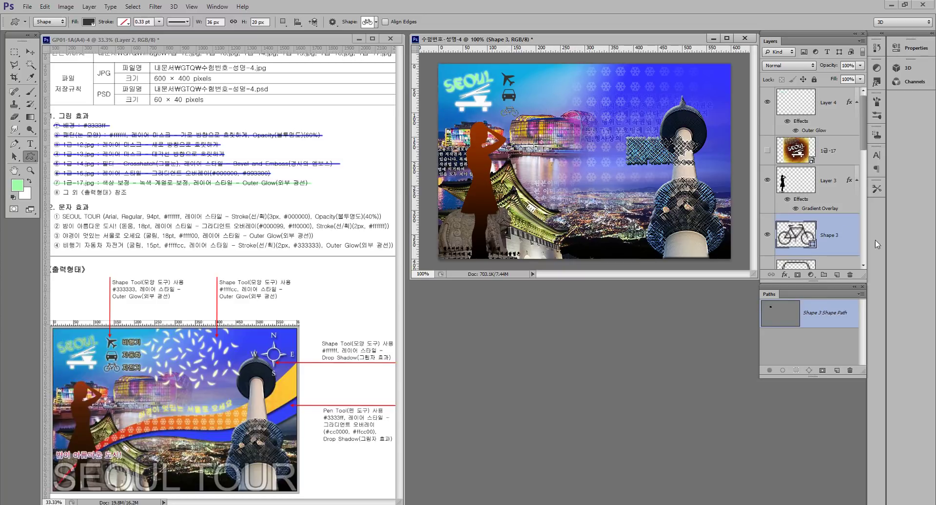
scroll(806, 229, down, 3)
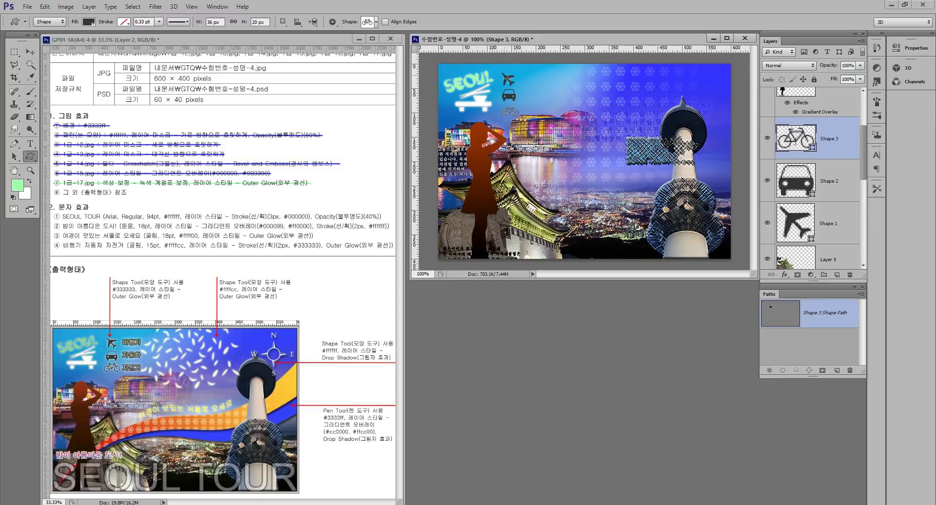
click(30, 51)
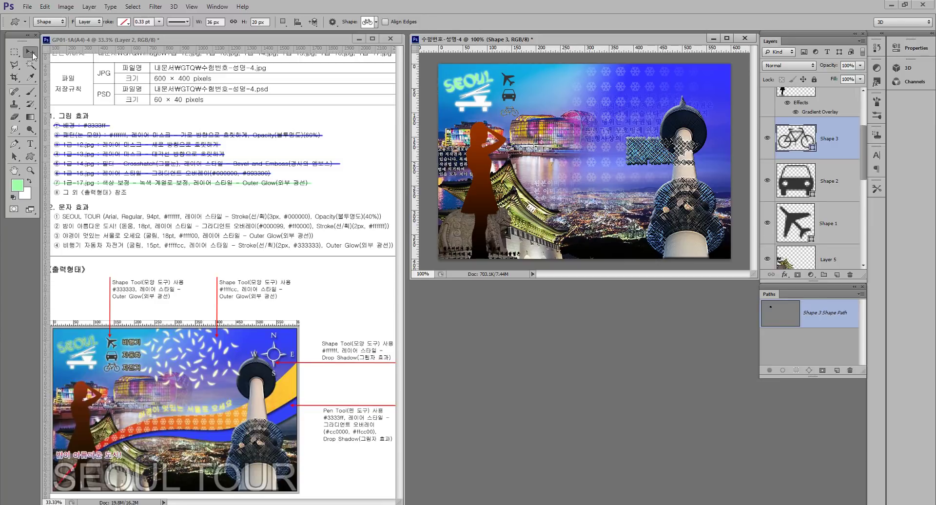
drag(512, 115, 511, 111)
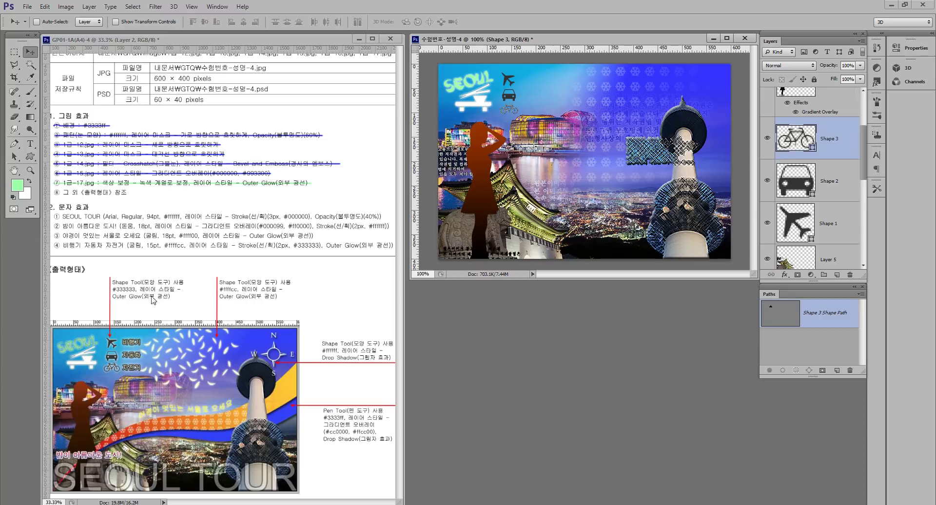
Add an Outer Glow with default settings to the airplane shape layer
click(815, 220)
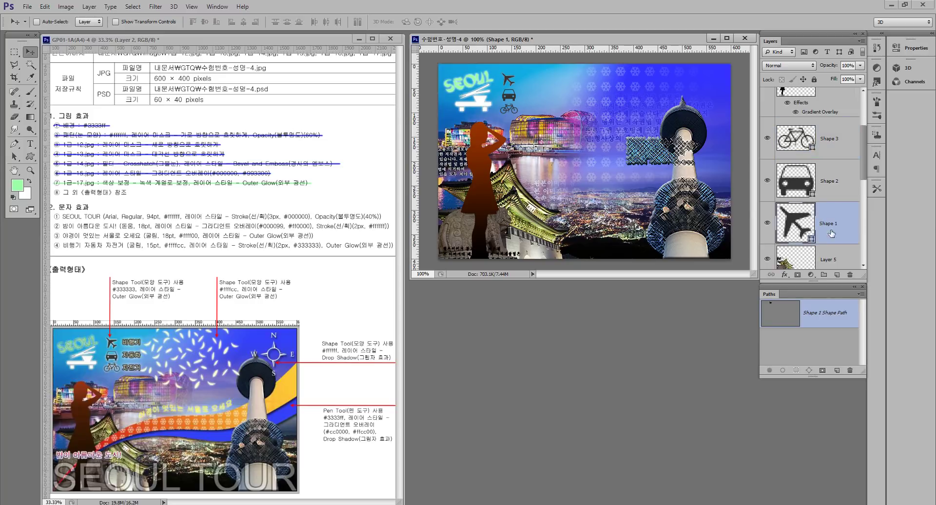
click(784, 275)
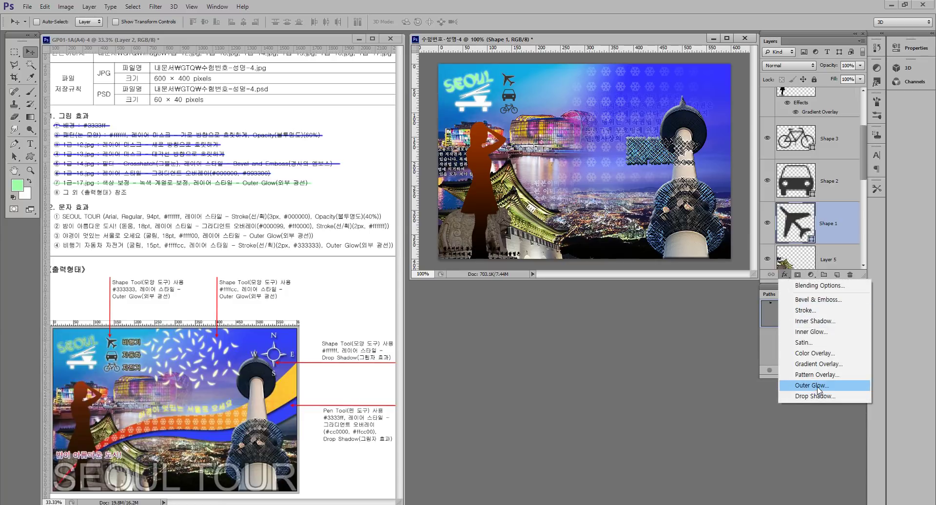
click(814, 385)
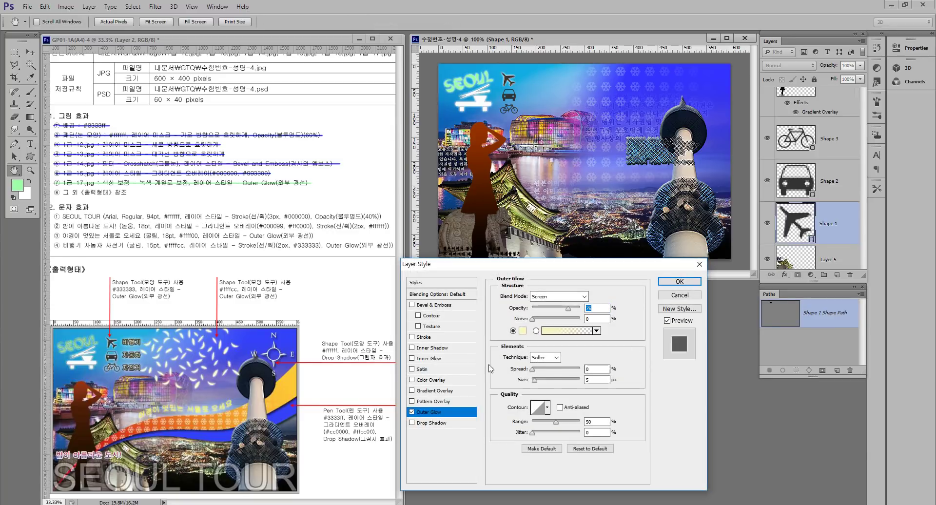
click(679, 282)
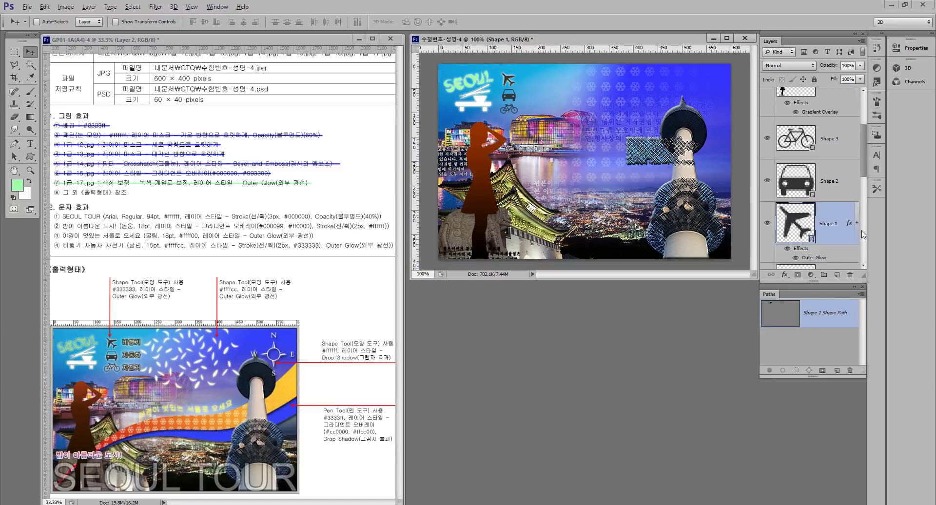
Copy the airplane layer's Outer Glow to the car and bicycle layers, leaving the bicycle layer selected
key(alt)
key(alt)
drag(849, 224, 845, 151)
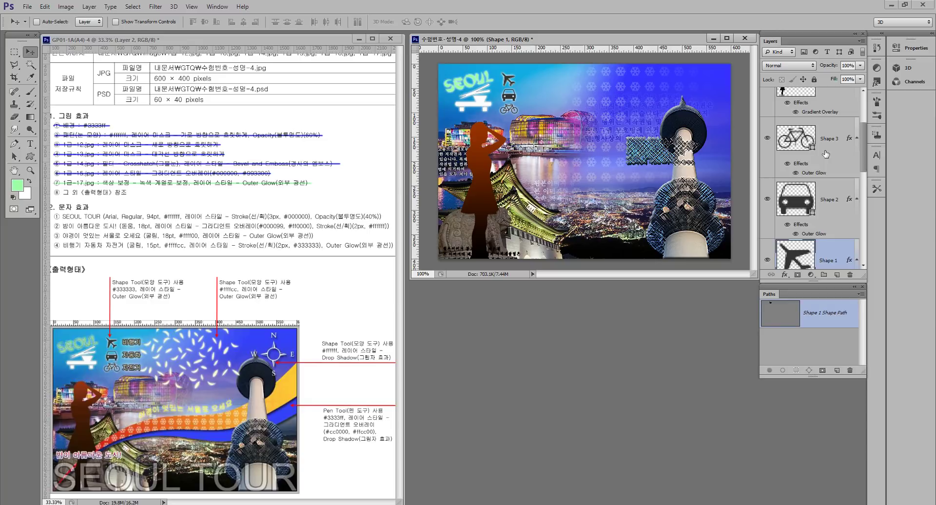
click(841, 150)
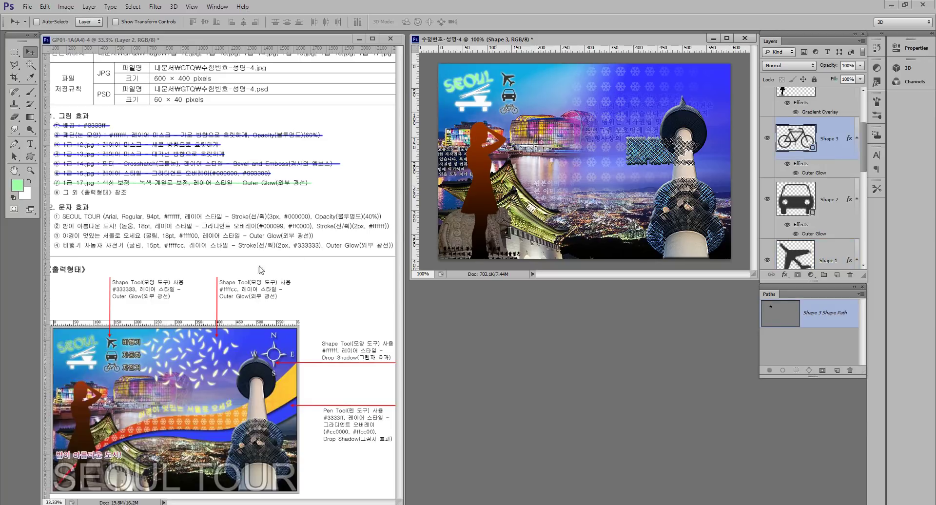
Cross out the #333333 Shape Tool note in the instruction document with the brush and return to the design document
click(117, 283)
key(b)
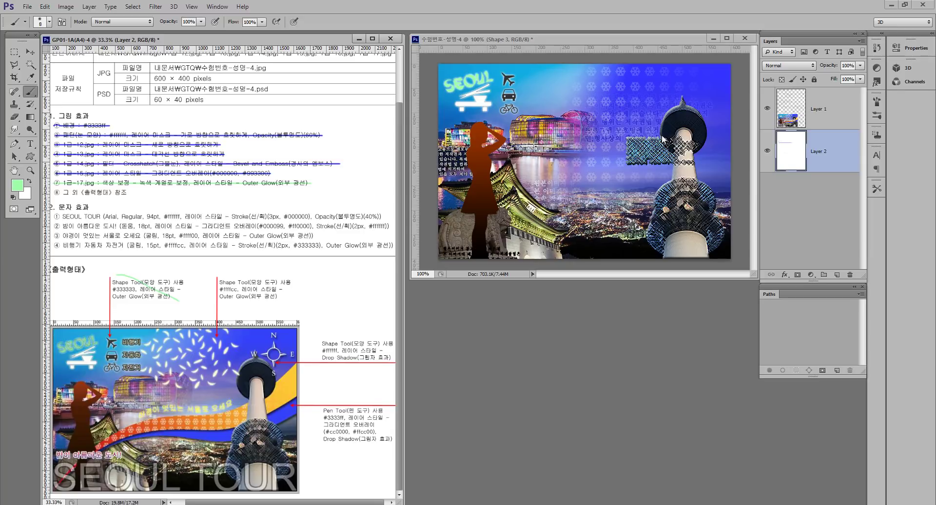
click(650, 43)
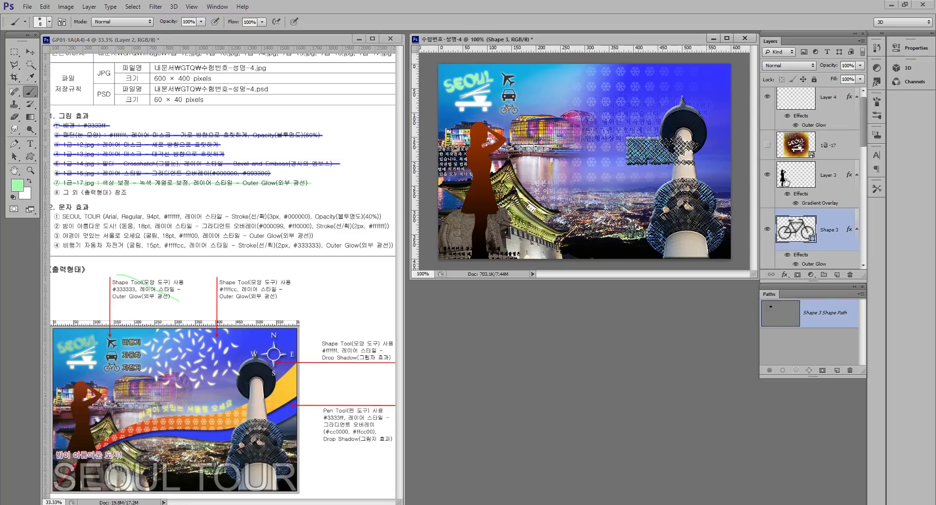
Draw the scattered-petals custom shape about 310 by 210 px across the sky between the transport icons and the tower
click(30, 156)
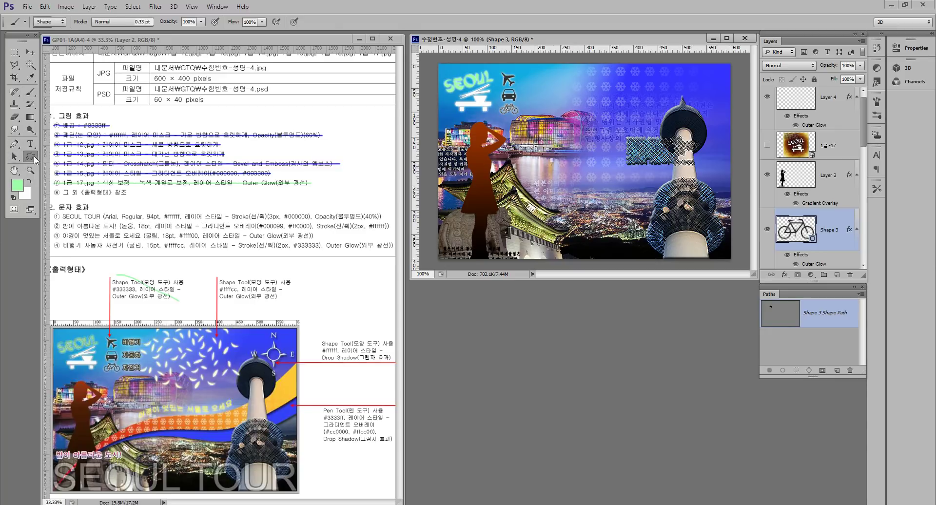
click(375, 22)
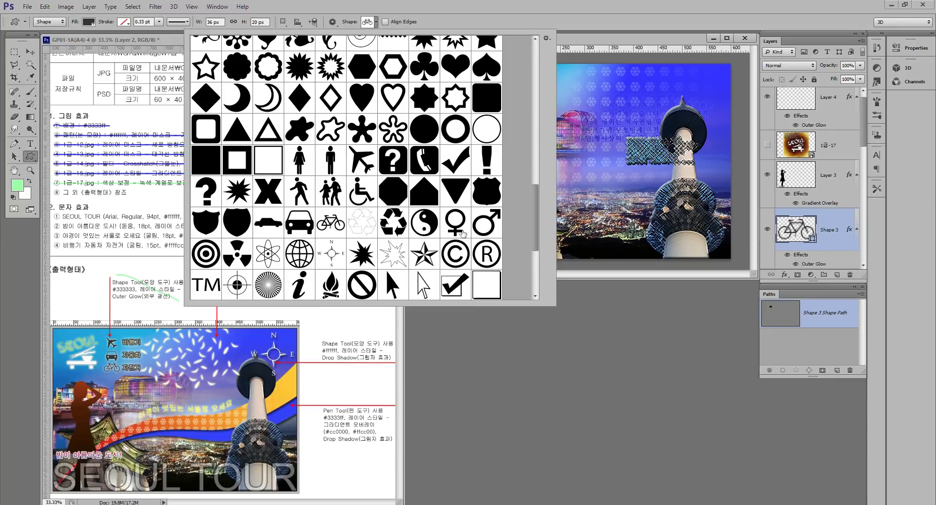
drag(535, 222, 538, 268)
scroll(330, 233, up, 10)
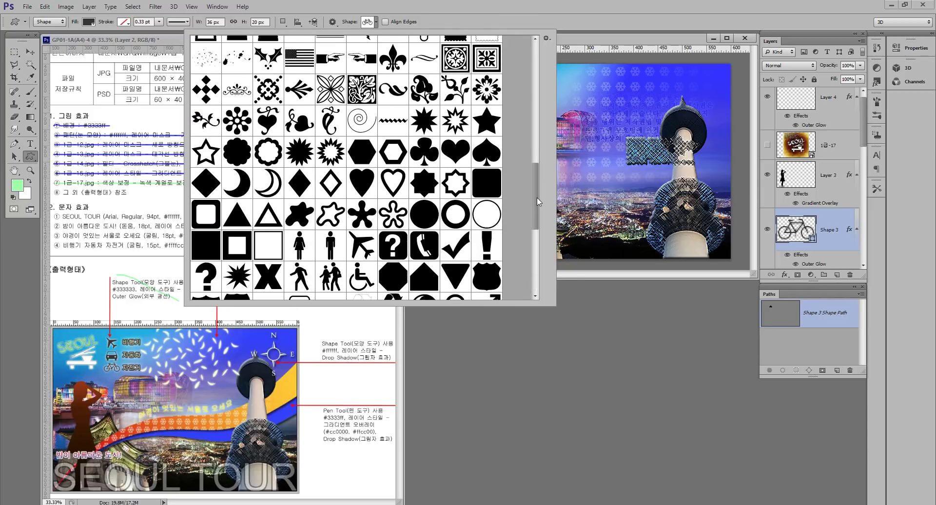
drag(542, 182, 540, 137)
click(230, 143)
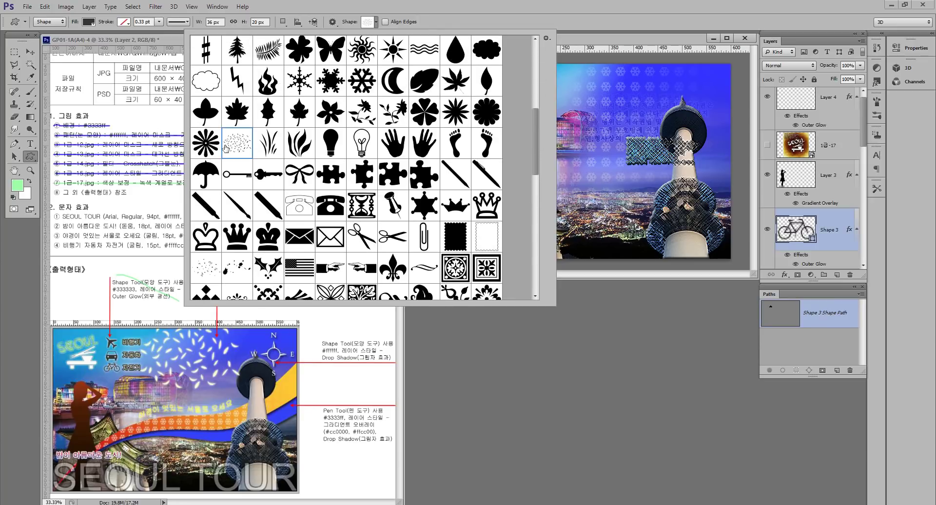
key(Return)
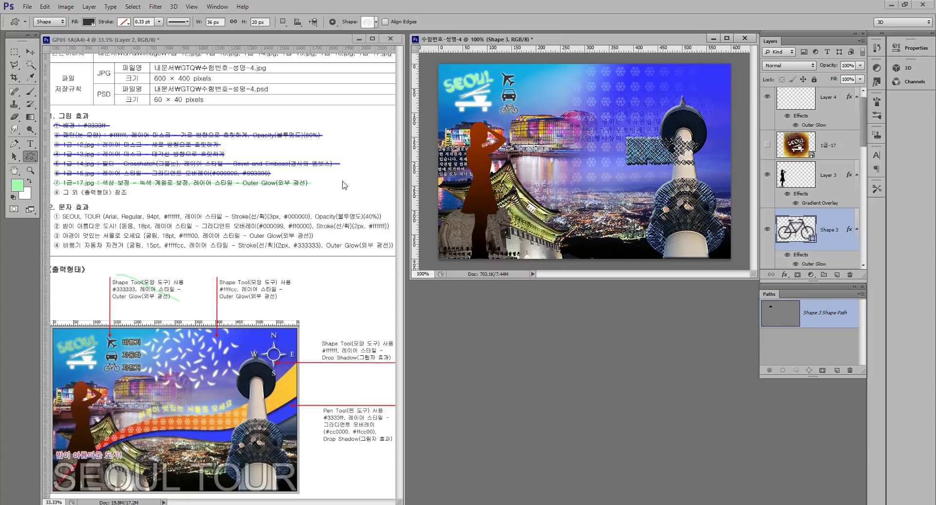
drag(583, 101, 665, 151)
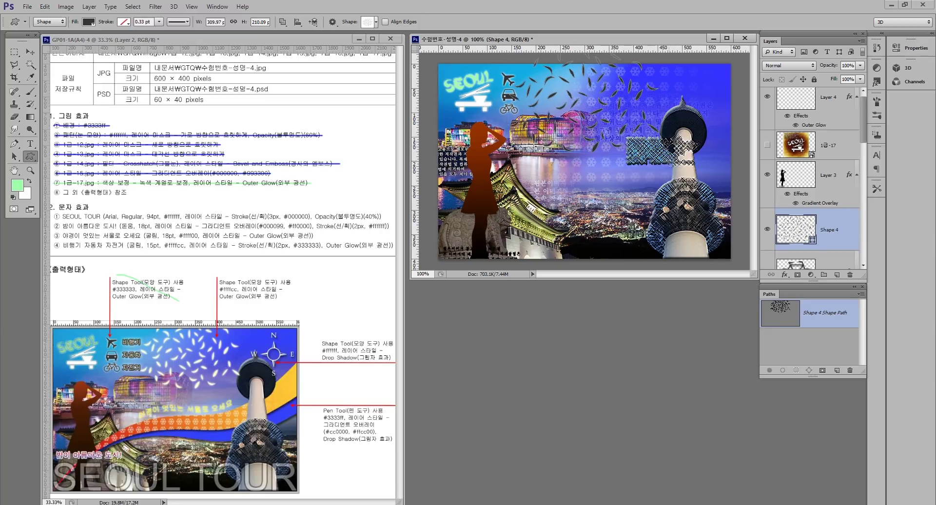
Scale the scattered petals down to about 78% and position them in the upper sky, left of the tower
key(v)
drag(598, 113, 605, 111)
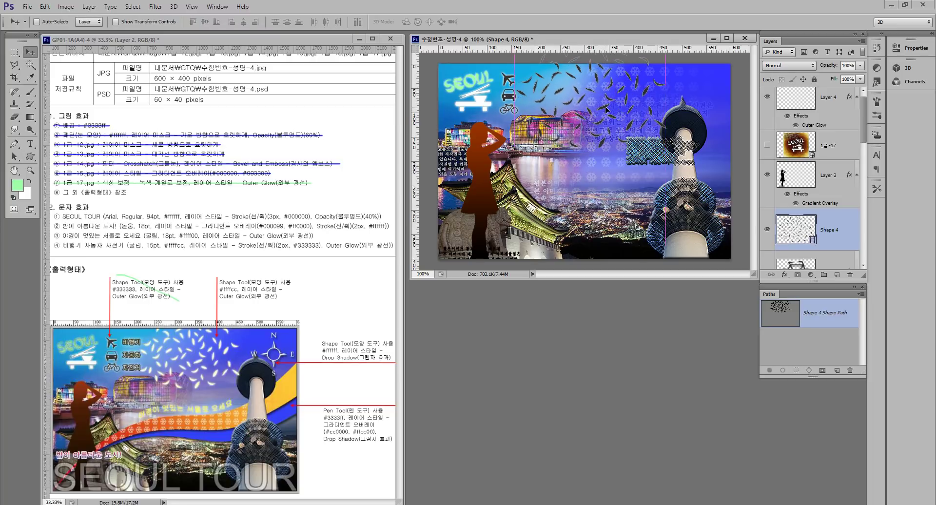
key(ctrl+t)
drag(666, 145, 627, 108)
drag(680, 142, 666, 132)
drag(610, 108, 609, 115)
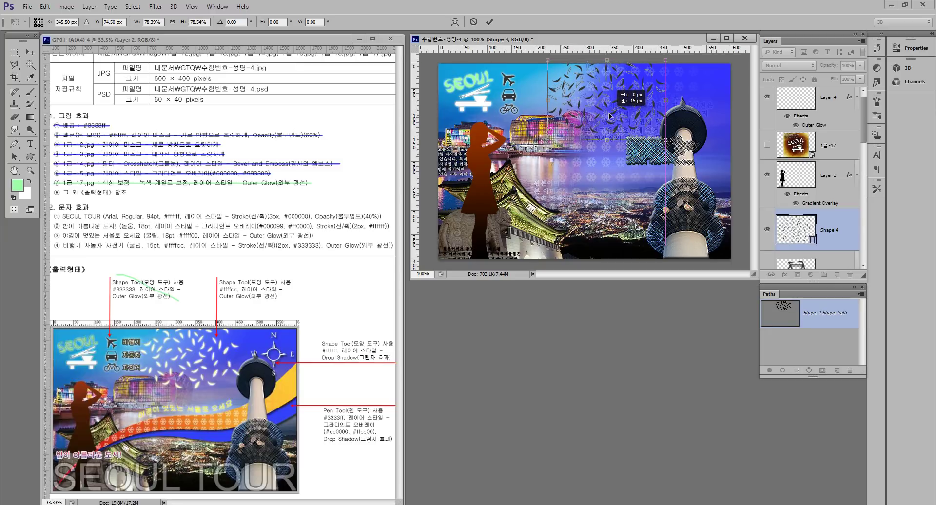
drag(609, 115, 608, 108)
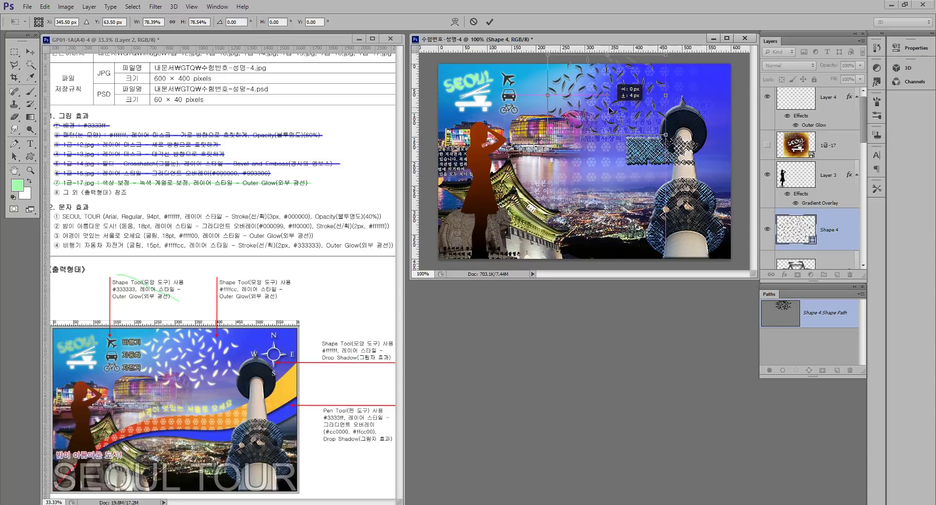
drag(608, 107, 608, 106)
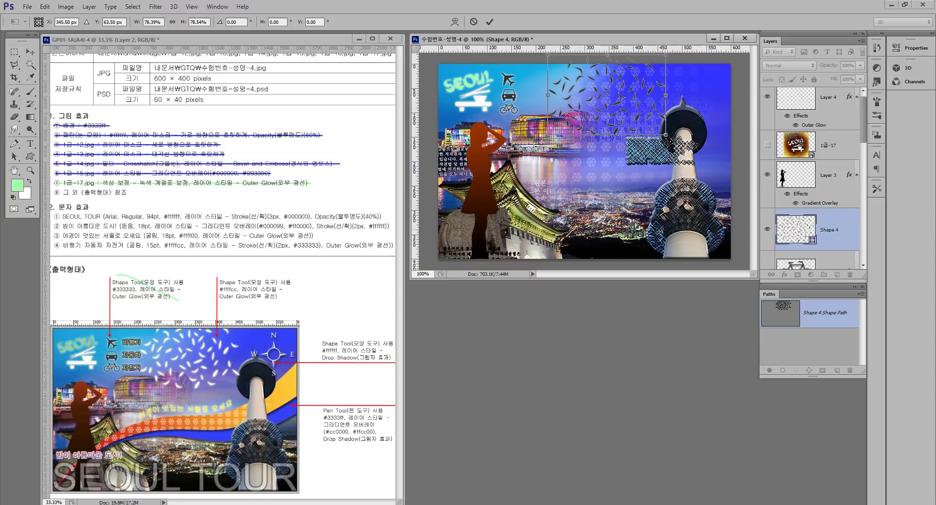
key(Return)
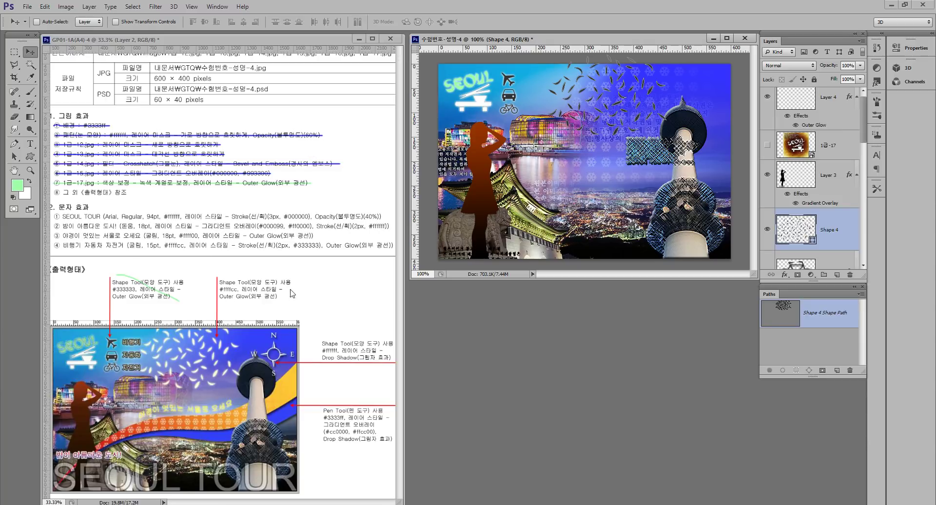
Fill the scattered petals with #ffffcc and add an Outer Glow with default settings to their layer
double_click(794, 230)
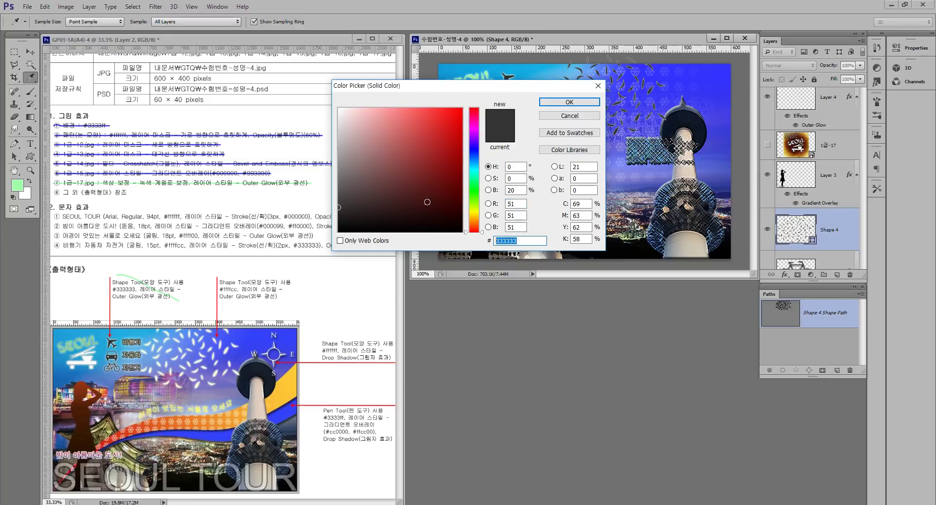
text(fff)
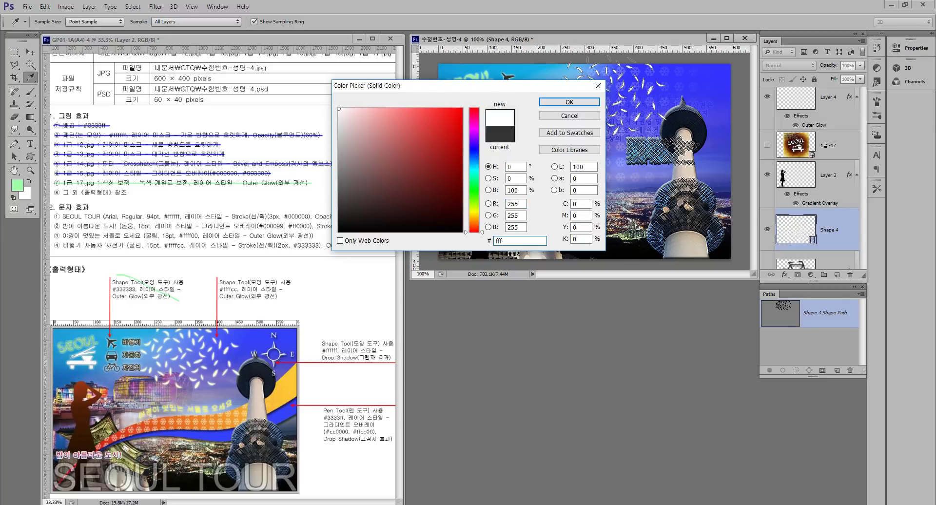
text(fcc)
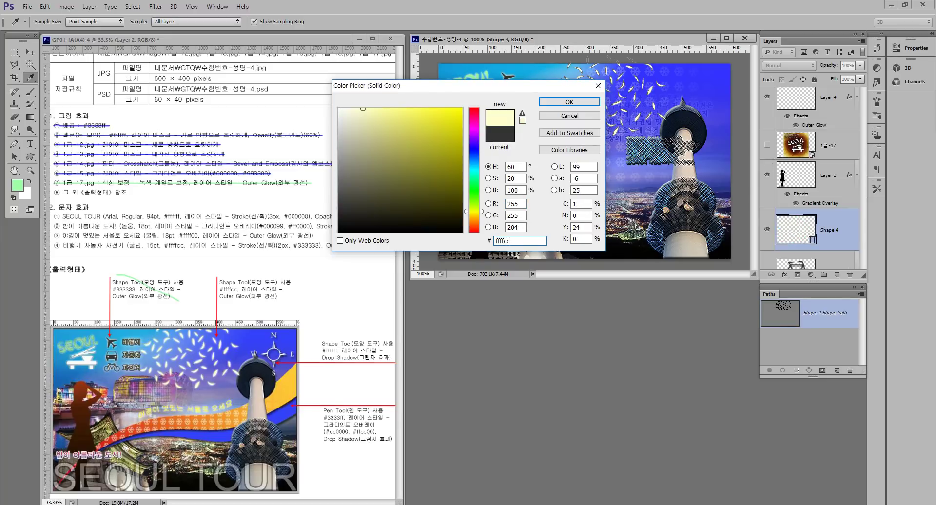
key(Return)
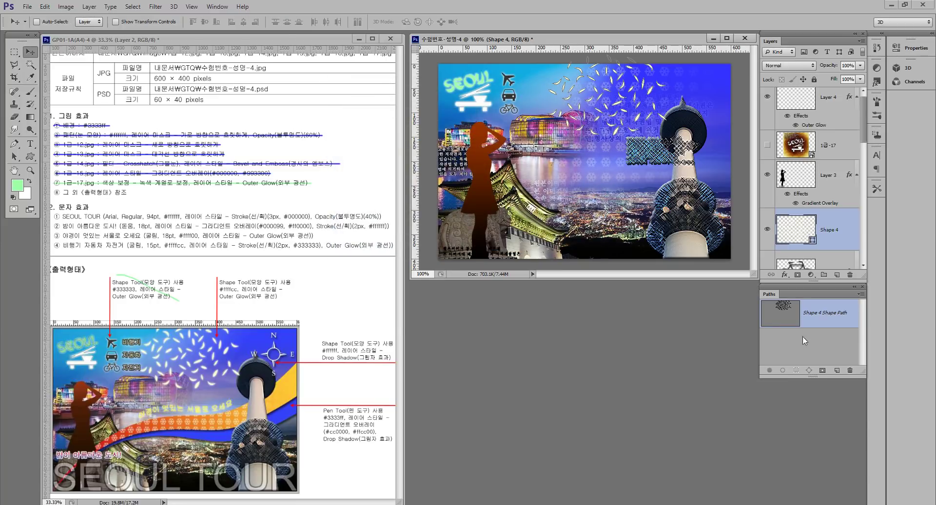
click(784, 275)
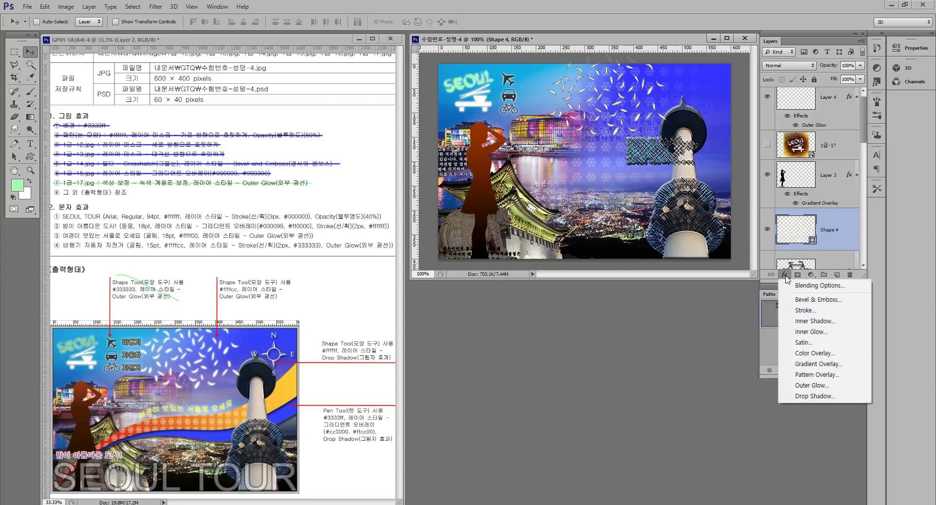
click(832, 386)
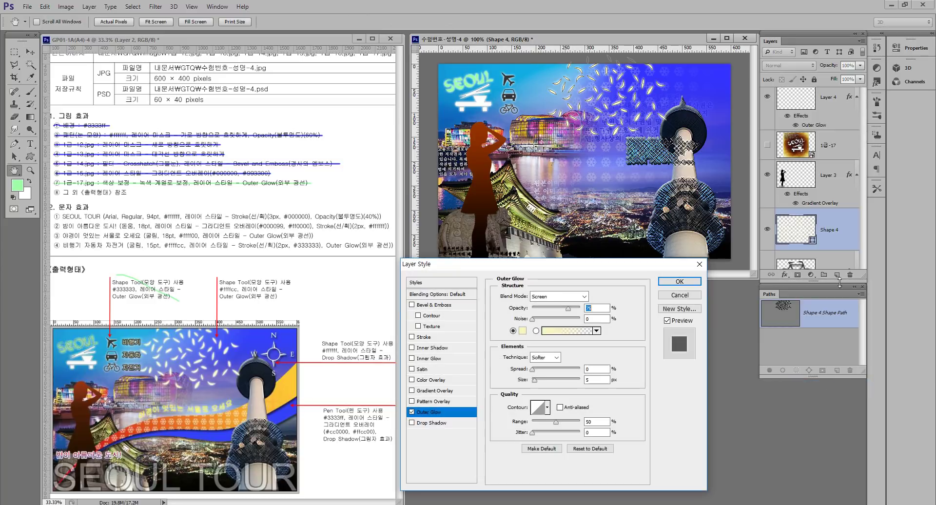
click(679, 281)
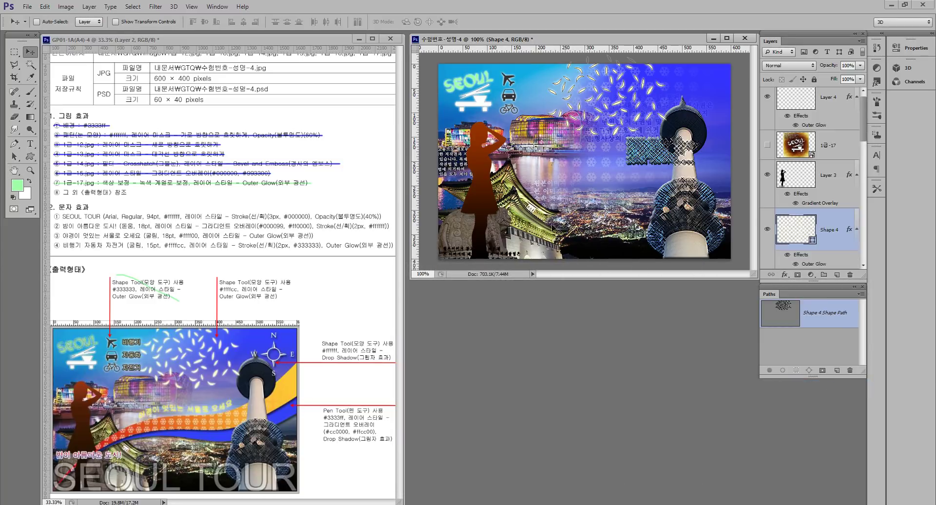
Cross out the #ffffcc Shape Tool note in the instruction document with the brush and return to the design document
click(258, 295)
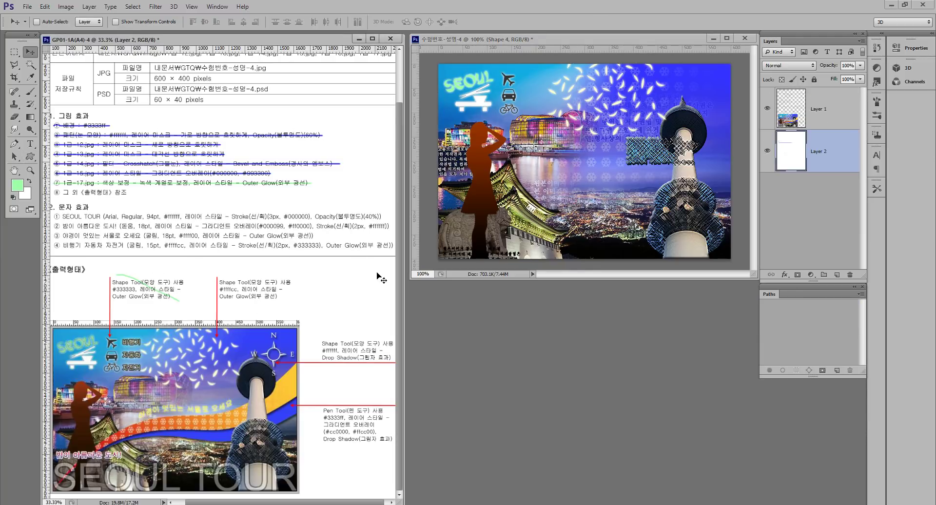
key(b)
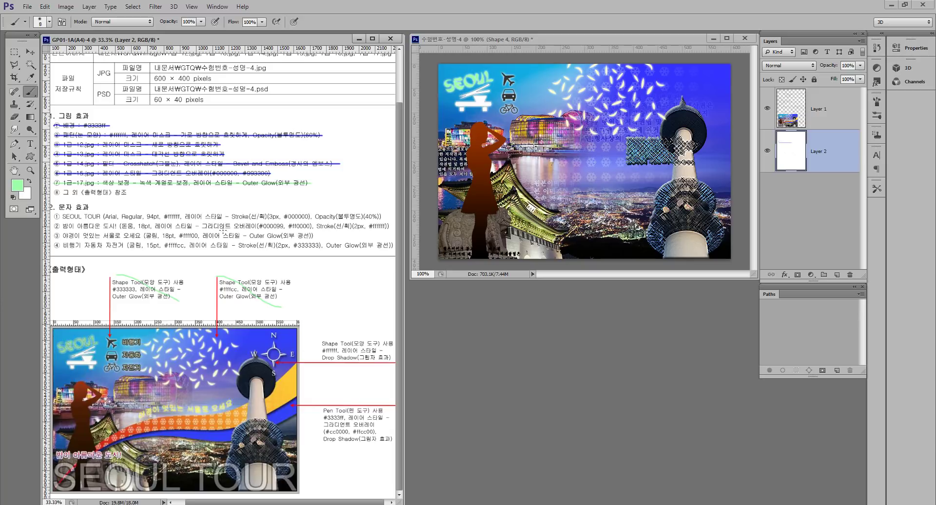
click(566, 45)
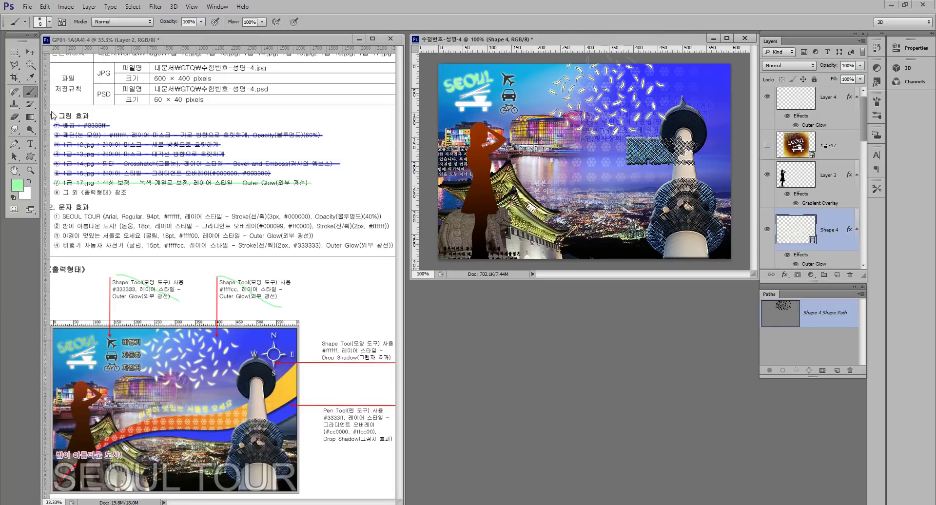
Draw a compass custom shape about 92 px wide in the sky above the tower's right side
click(26, 154)
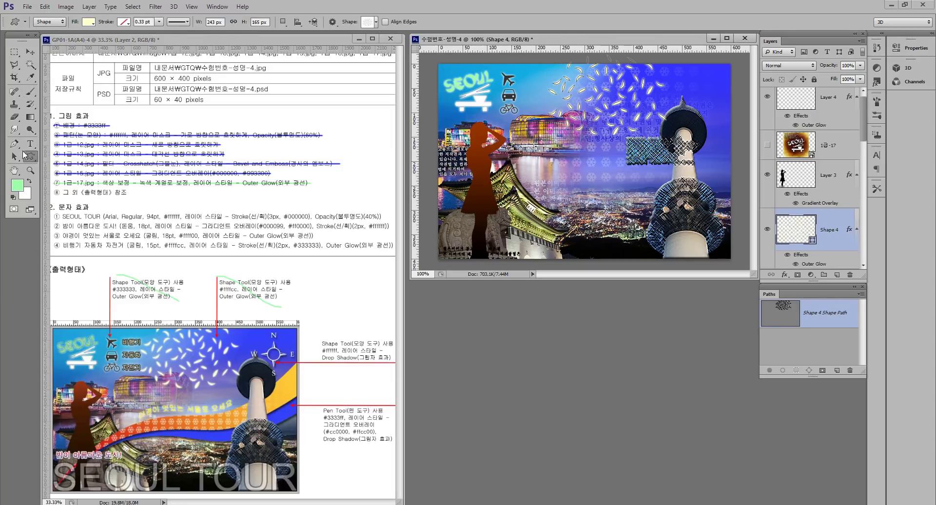
click(376, 22)
drag(538, 146, 522, 250)
click(331, 139)
key(Return)
drag(704, 93, 726, 118)
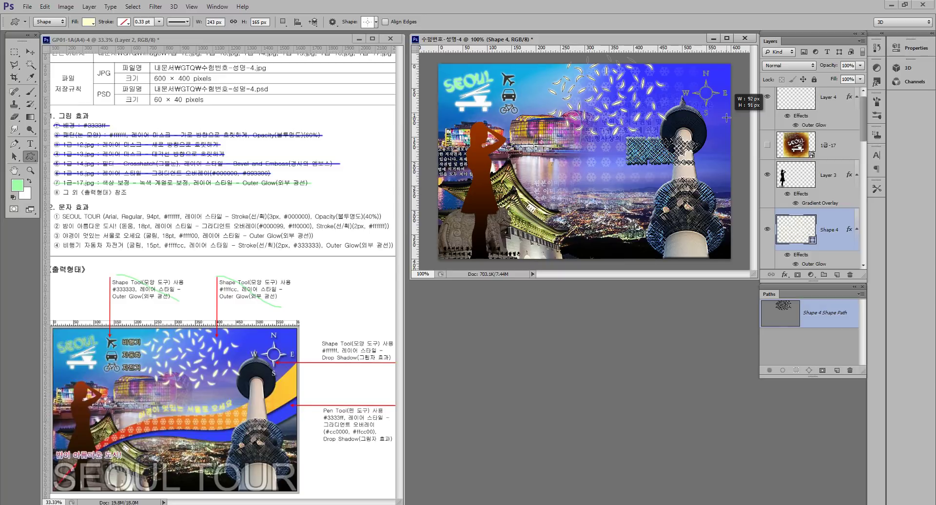
Finish drawing the compass shape and shift it slightly to sit in the sky just above the tower's right side
drag(727, 118, 730, 121)
click(30, 52)
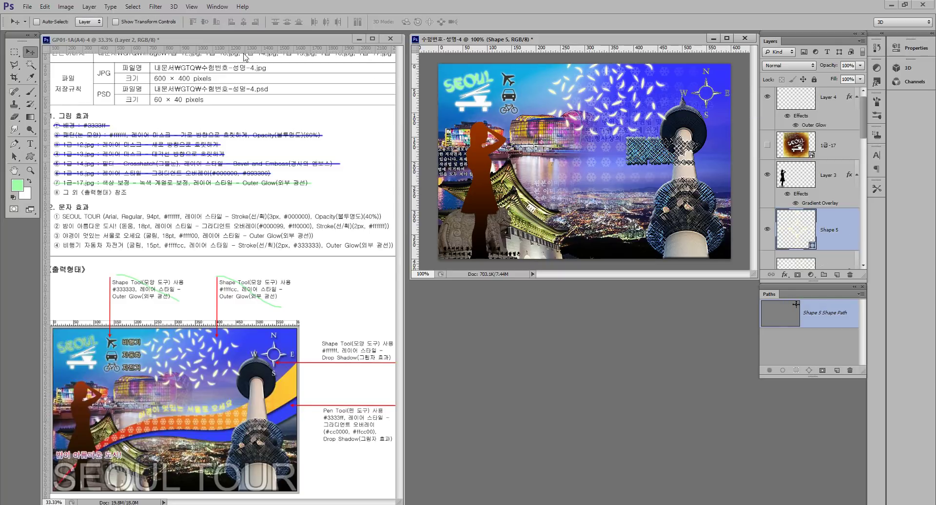
drag(705, 95, 703, 100)
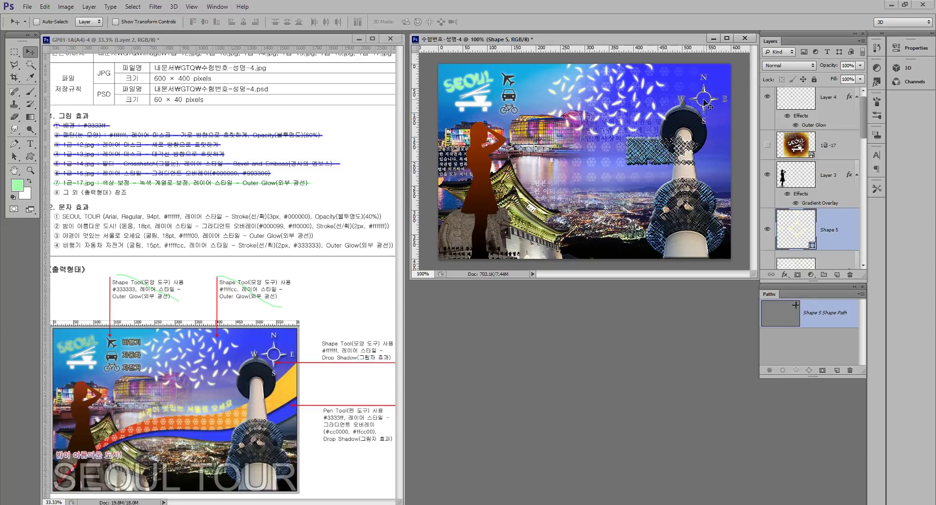
key(ctrl+t)
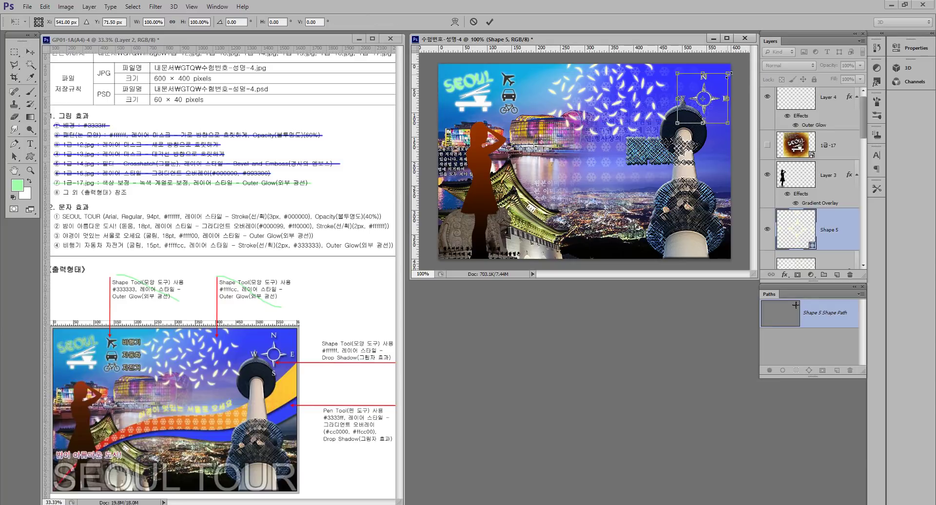
key(Return)
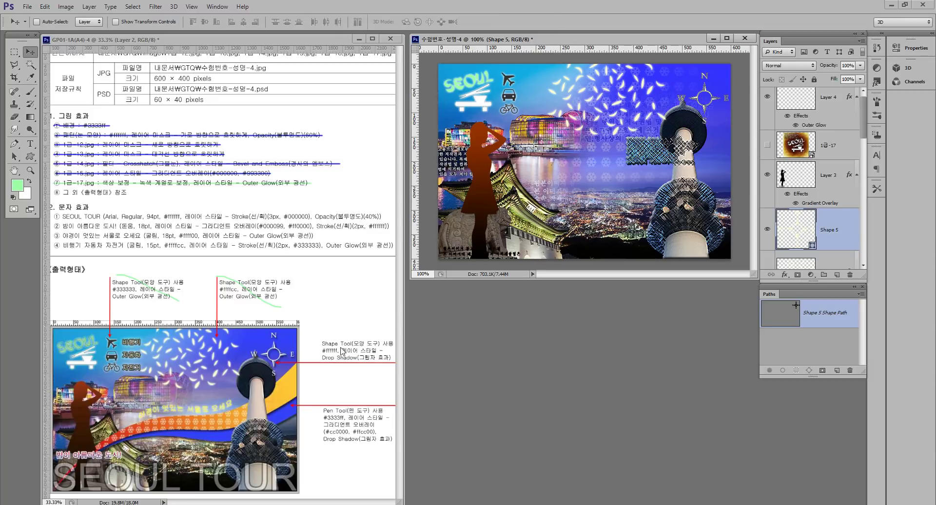
Fill the compass shape with #ffffff
double_click(802, 230)
drag(526, 241, 507, 243)
text(ffffff)
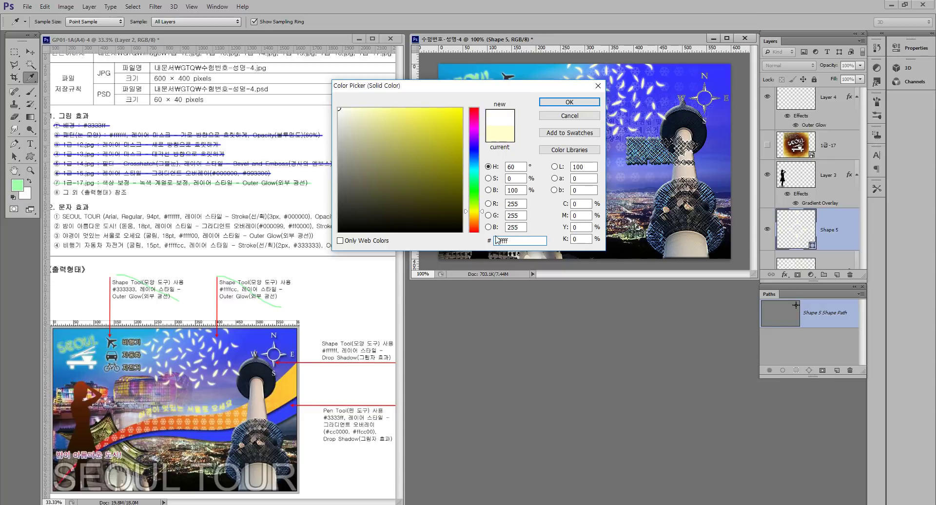
click(565, 102)
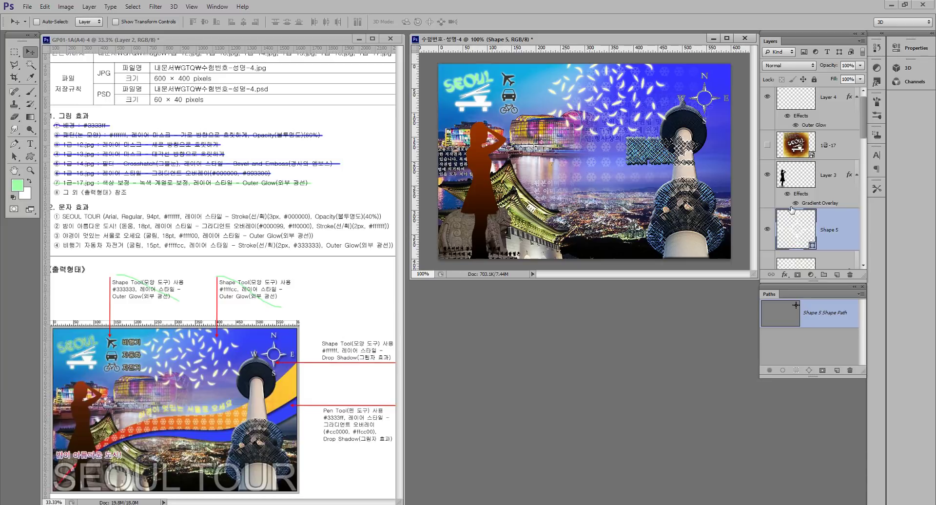
Add a Drop Shadow to the compass layer with a 5 px distance and a 5 px size
click(784, 276)
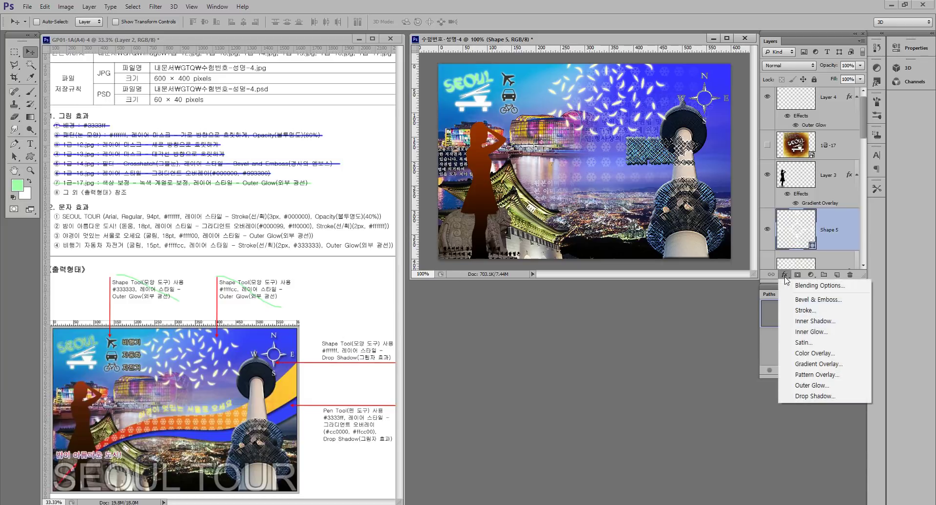
click(808, 397)
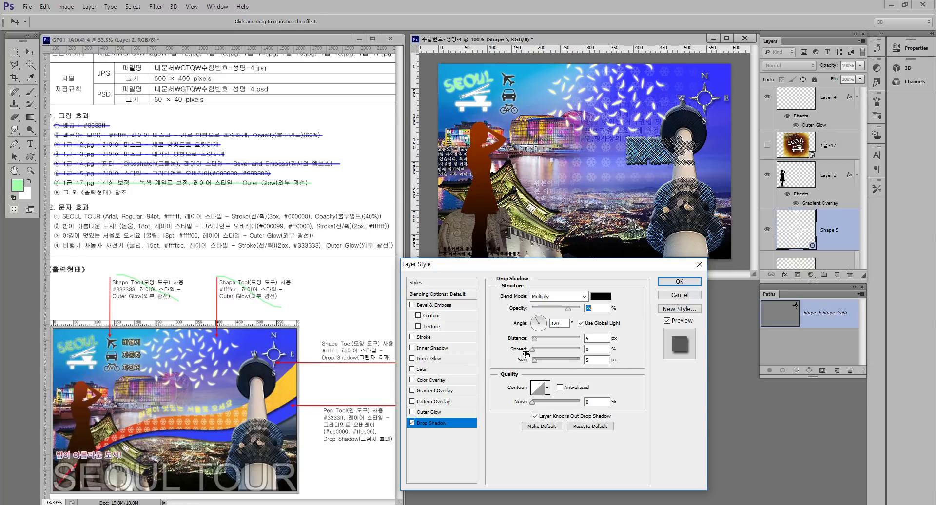
drag(536, 341, 571, 344)
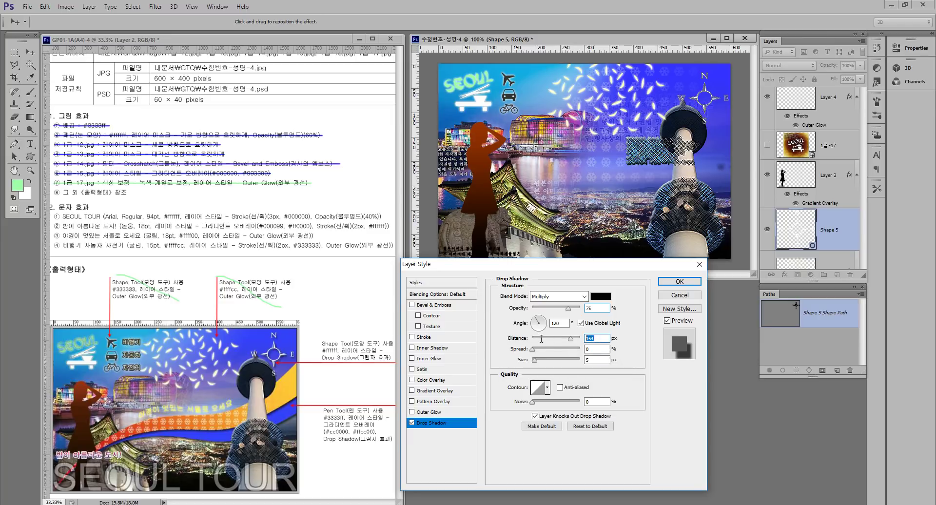
text(5)
mouse_move(534, 361)
mouse_down()
mouse_move(550, 360)
mouse_move(537, 359)
mouse_up()
text(5)
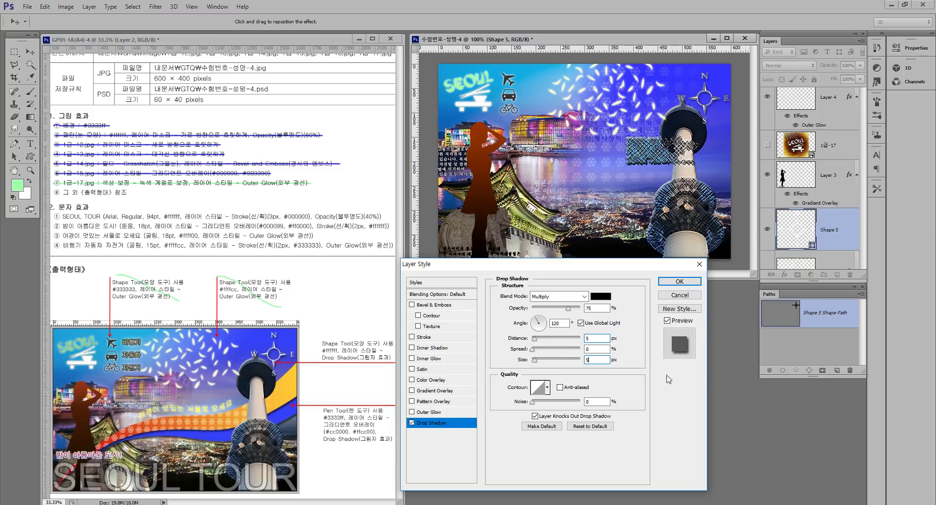
click(679, 282)
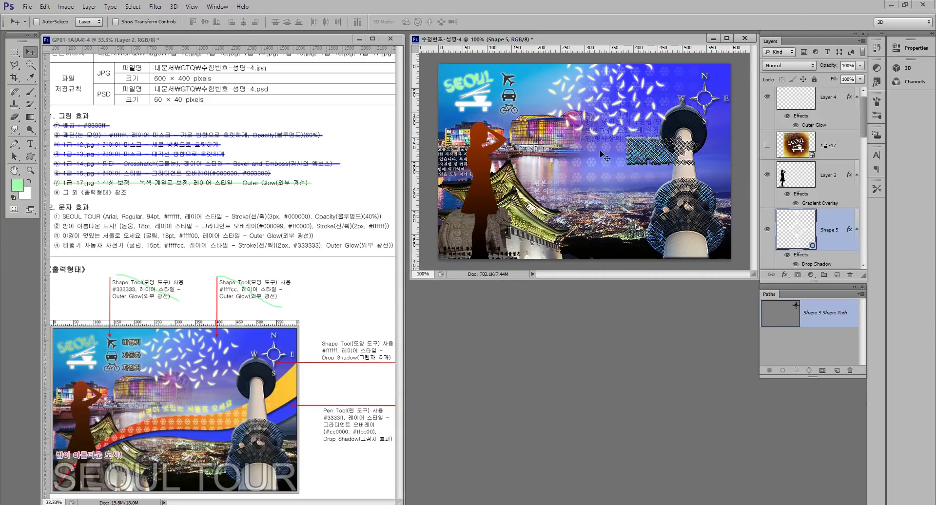
Cross out the #ffffff Shape Tool note in the instruction document with the brush and return to the design document
click(329, 359)
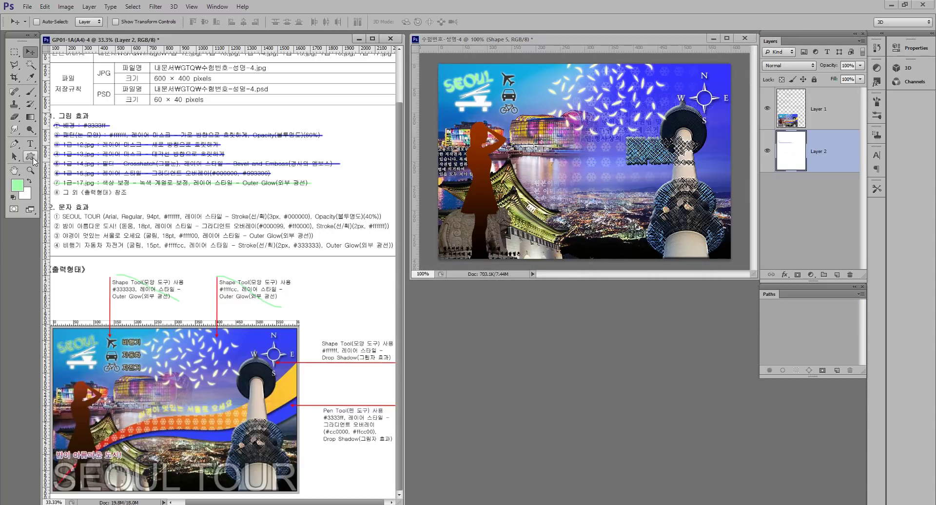
key(b)
drag(327, 340, 348, 344)
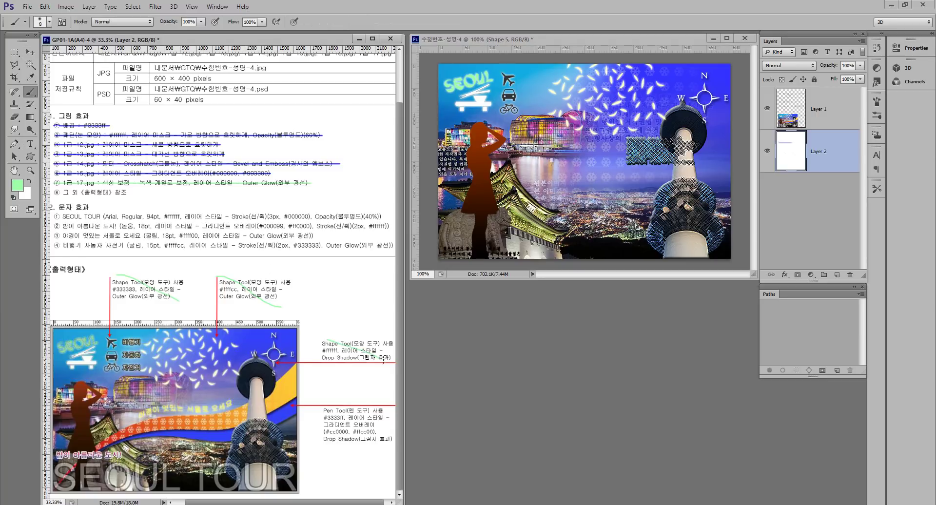
click(608, 42)
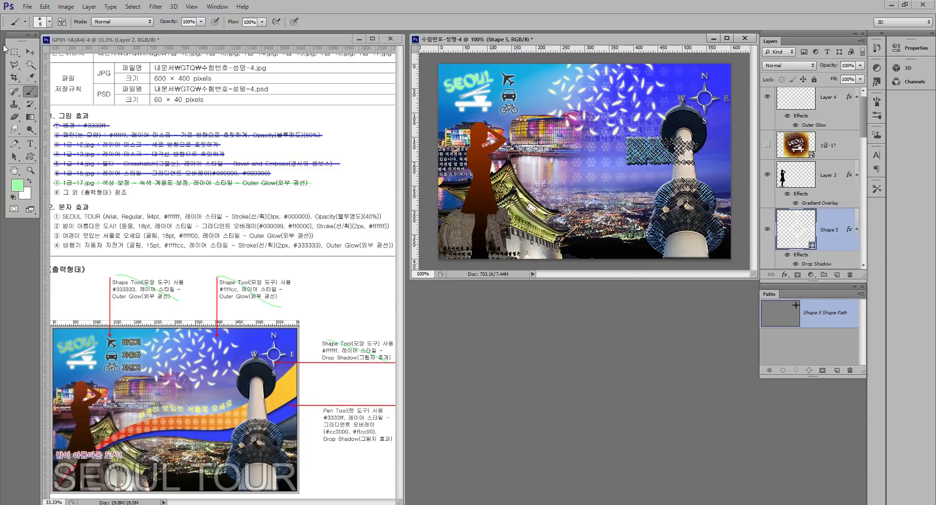
Draw a closed wavy ribbon with the Pen tool, rising from the canvas's lower-left corner across the tower to its right edge
click(13, 146)
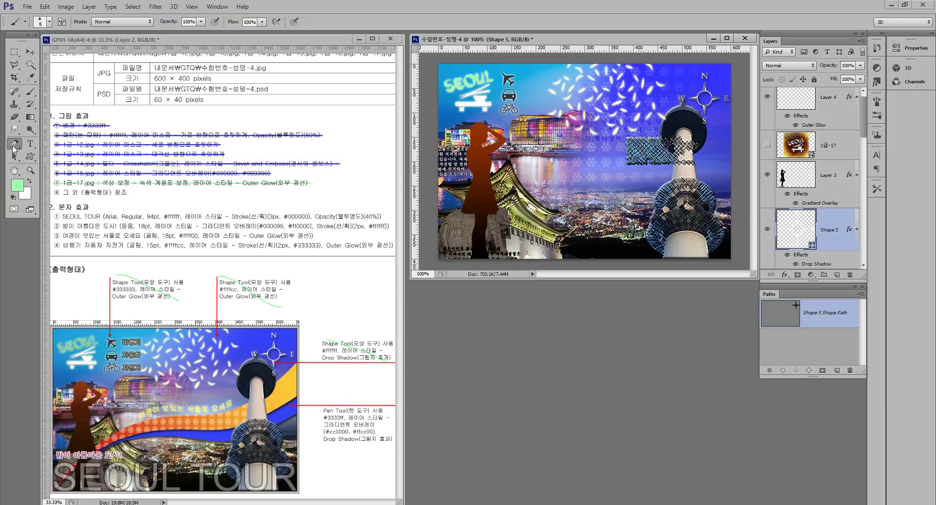
click(435, 262)
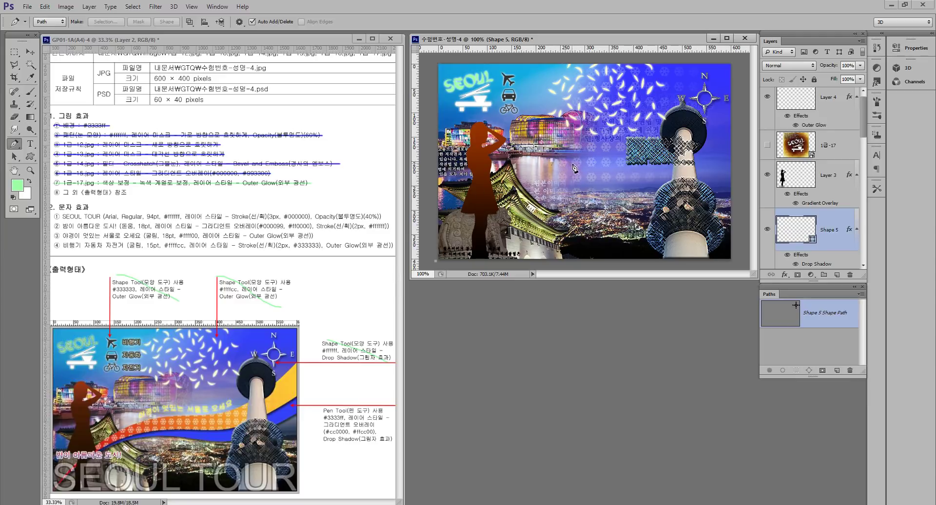
drag(577, 166, 644, 160)
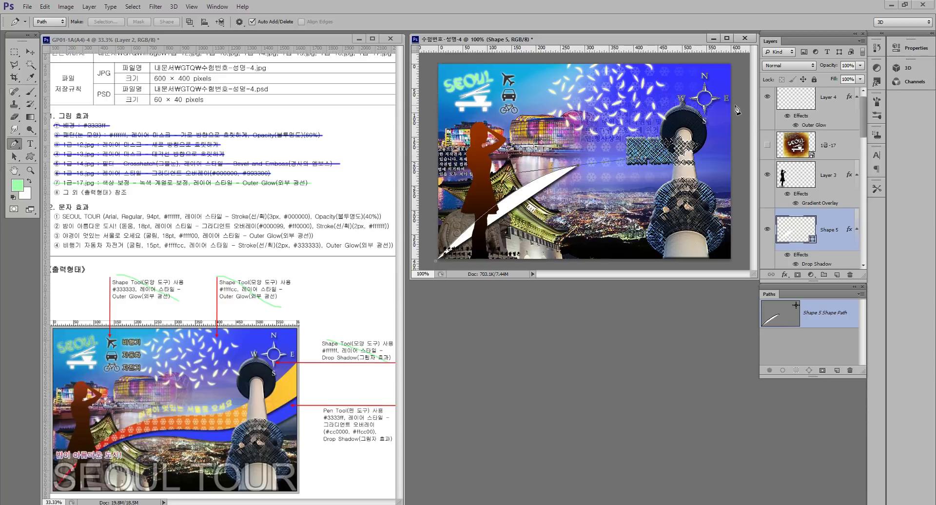
drag(733, 108, 762, 65)
drag(762, 64, 761, 65)
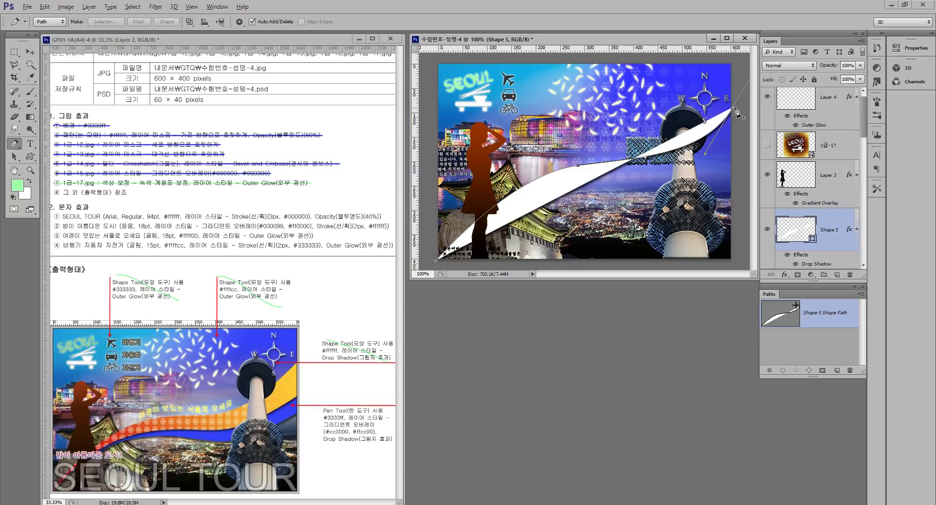
click(735, 156)
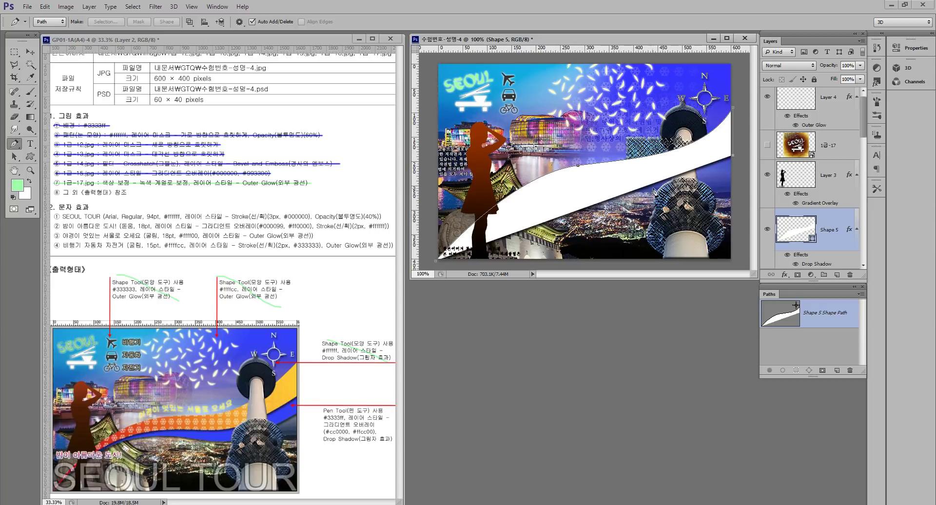
drag(656, 190, 583, 198)
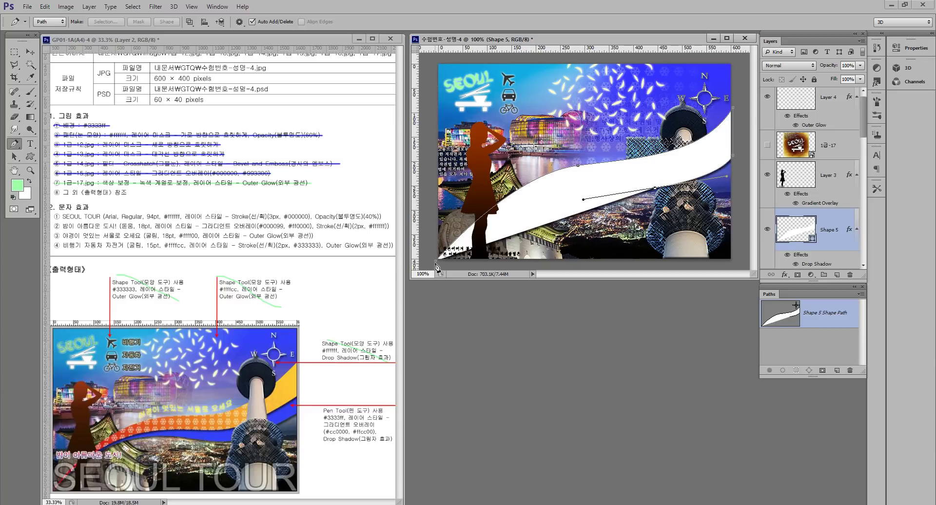
drag(436, 264, 338, 355)
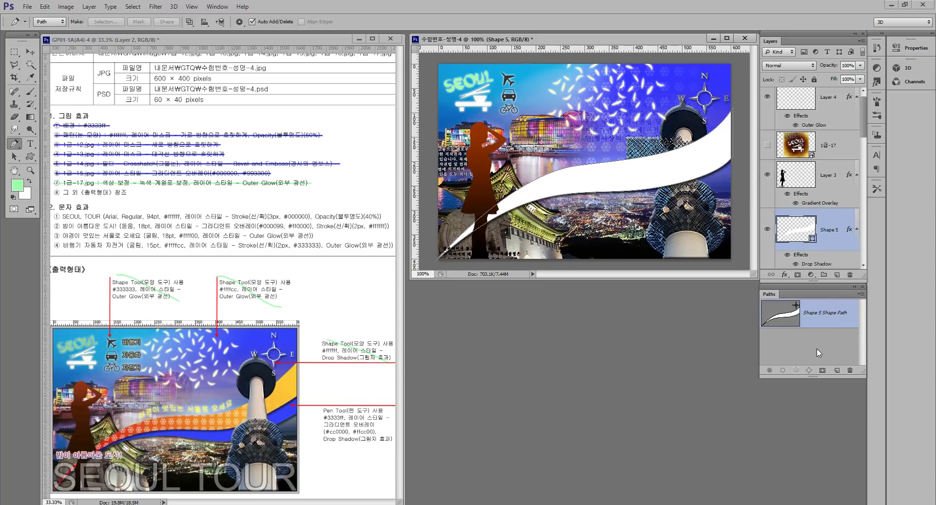
click(791, 353)
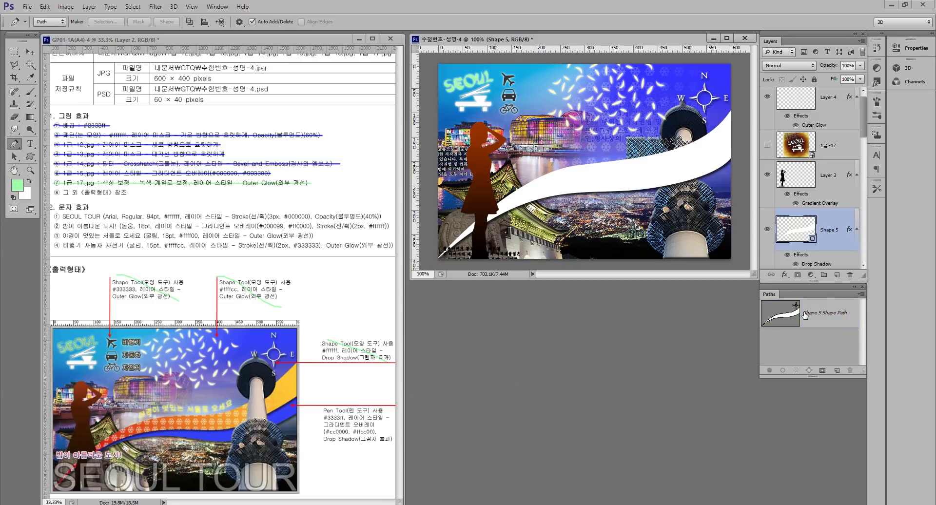
scroll(834, 262, down, 3)
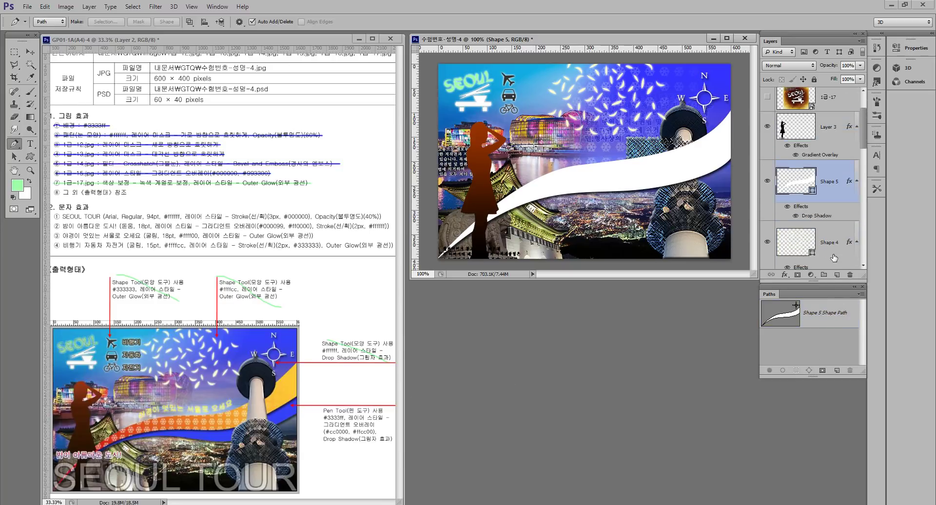
click(832, 248)
click(827, 170)
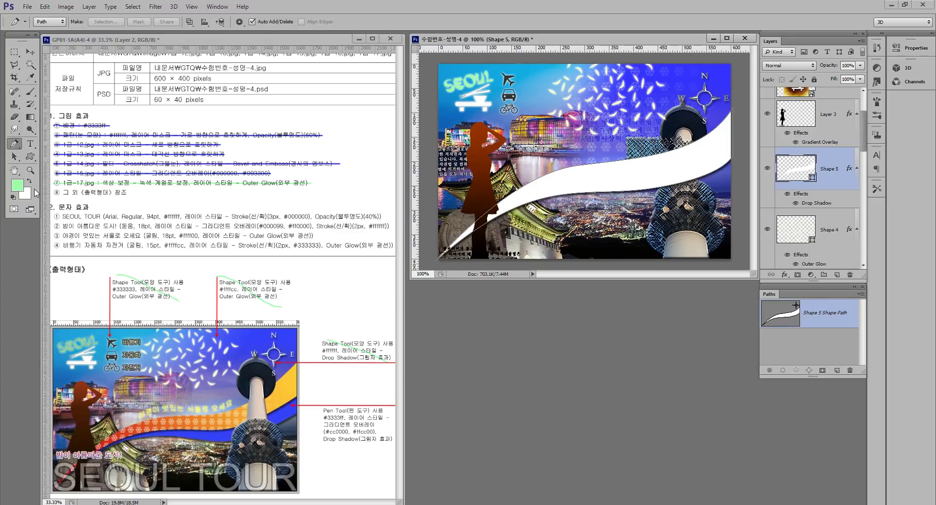
click(15, 156)
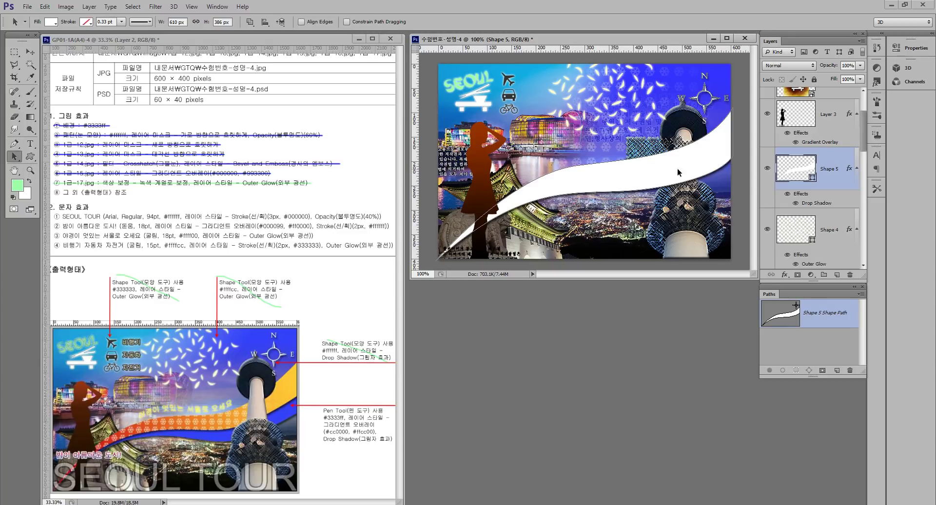
drag(666, 193, 724, 251)
key(Delete)
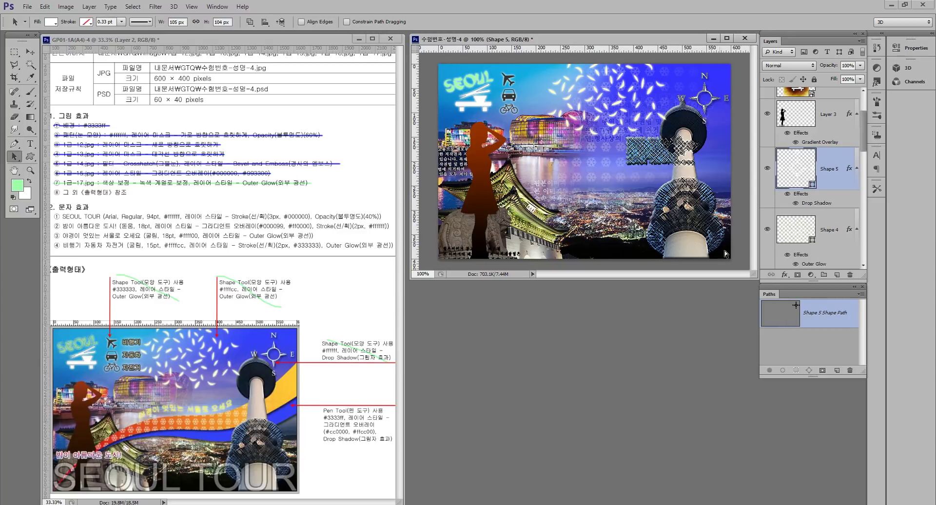
click(825, 360)
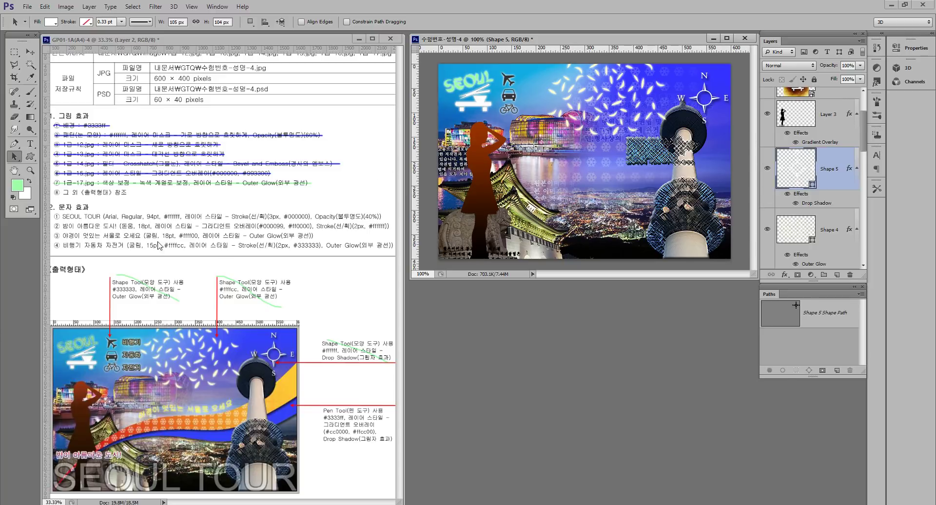
key(ctrl+z)
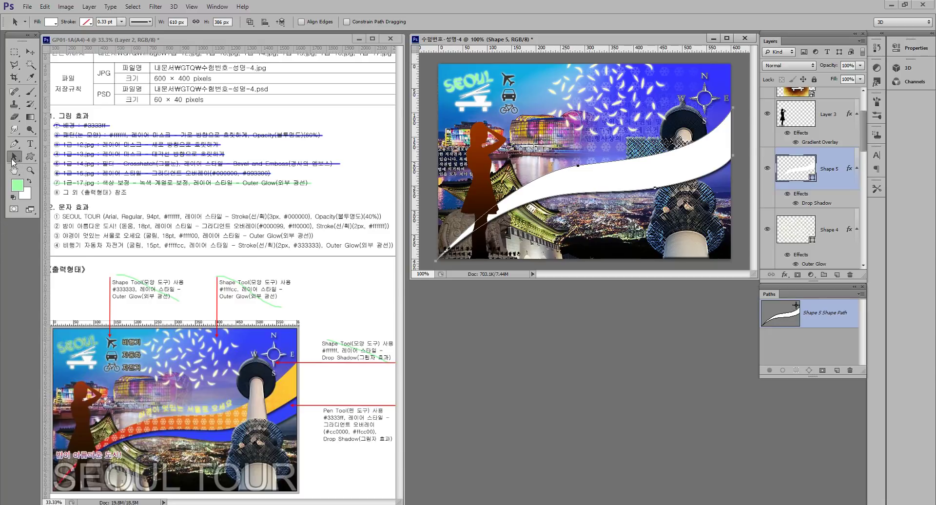
Take the ribbon path out of the compass's shape layer and paste it as a separate path on a new layer above
click(14, 162)
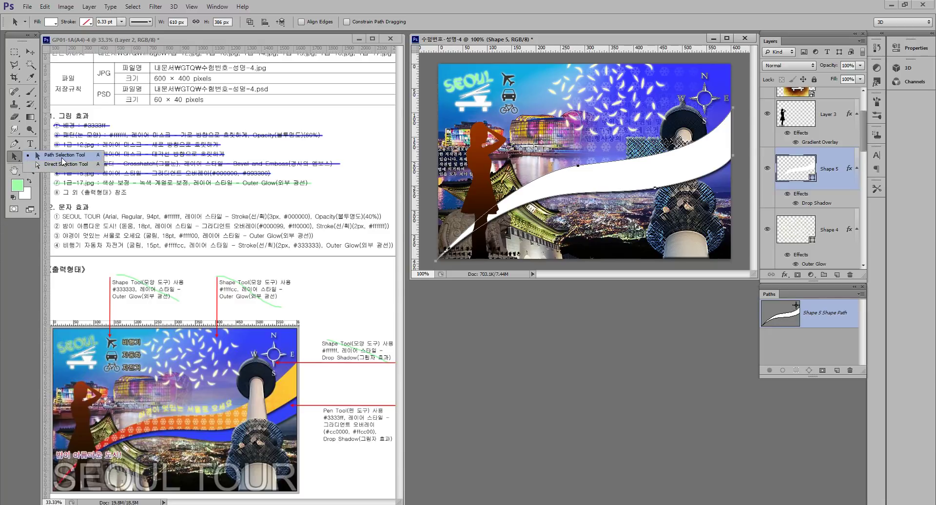
click(62, 163)
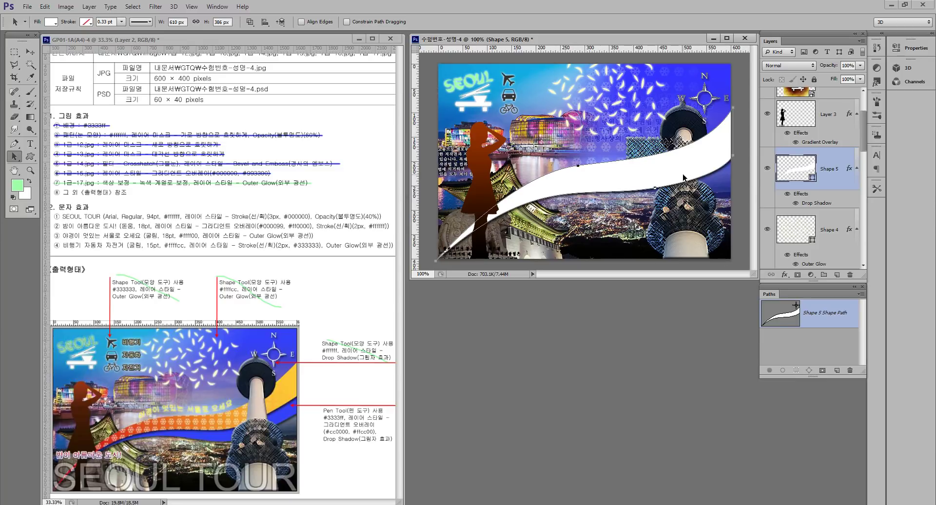
click(636, 187)
key(Delete)
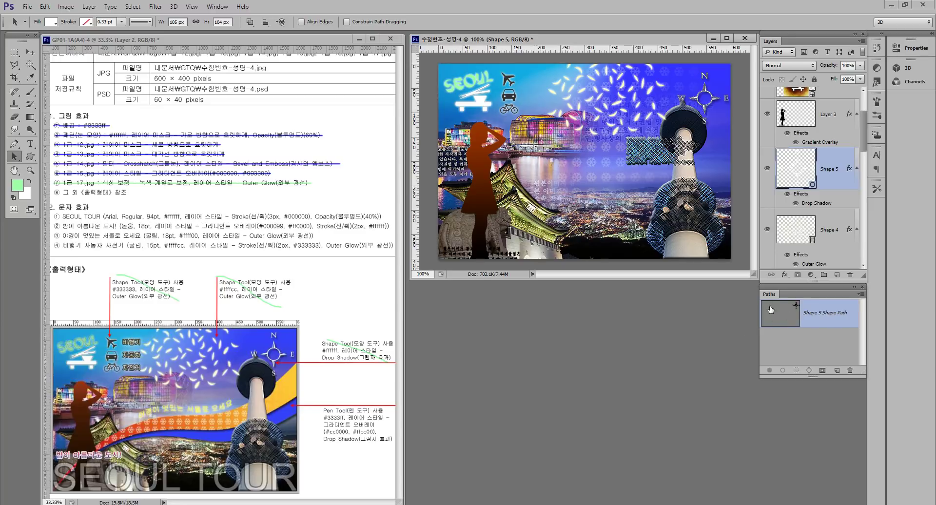
click(837, 276)
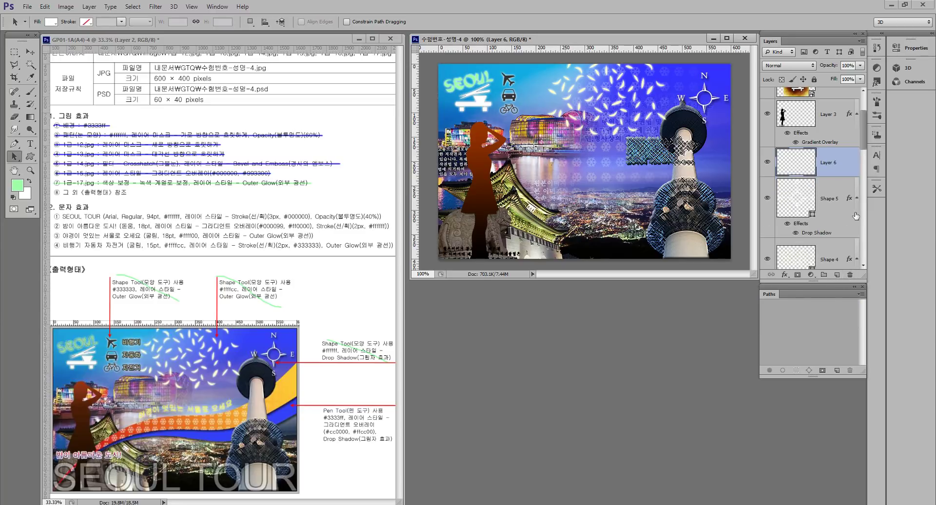
key(ctrl+v)
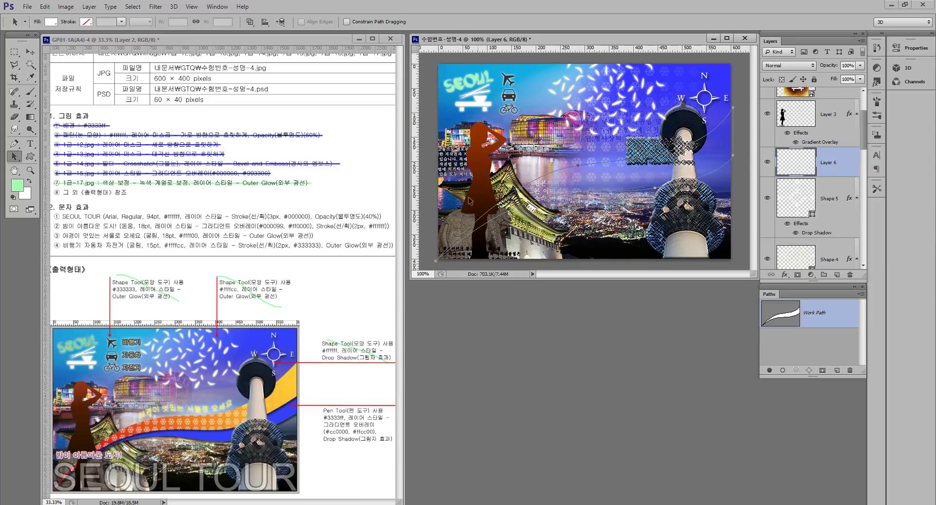
Convert the pasted ribbon path into its own shape layer with the Pen tool's Shape option
click(822, 343)
click(792, 315)
click(10, 144)
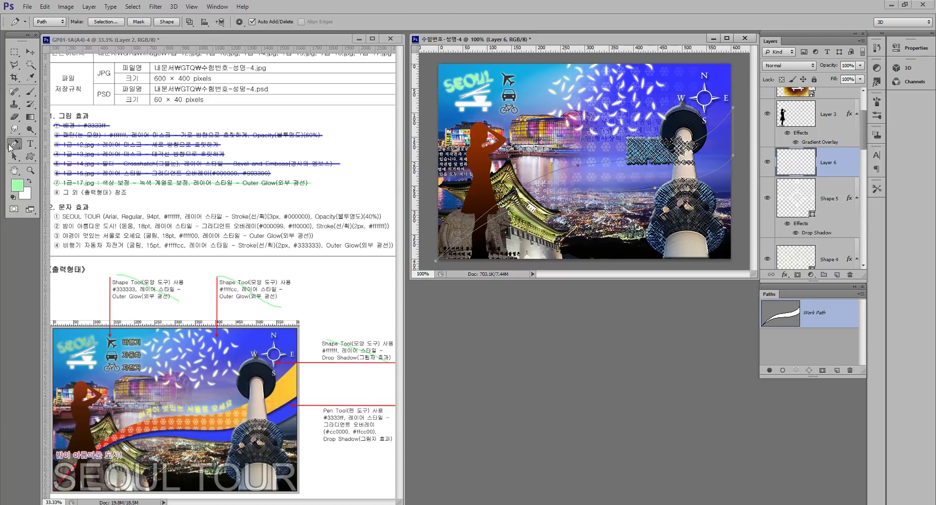
click(167, 22)
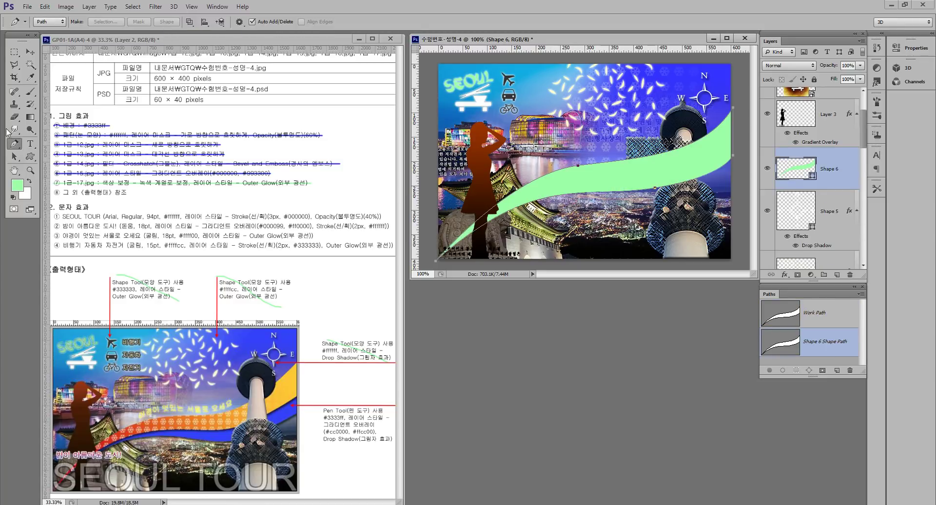
click(30, 156)
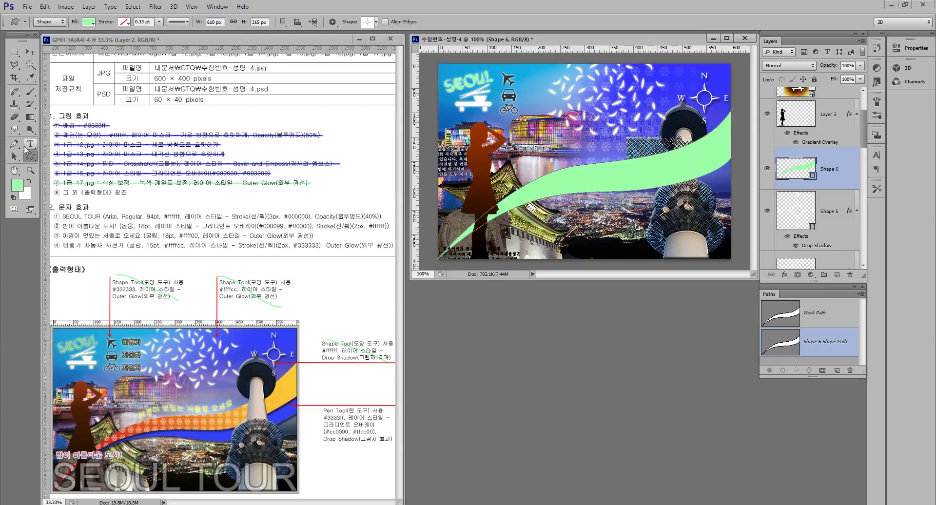
click(14, 144)
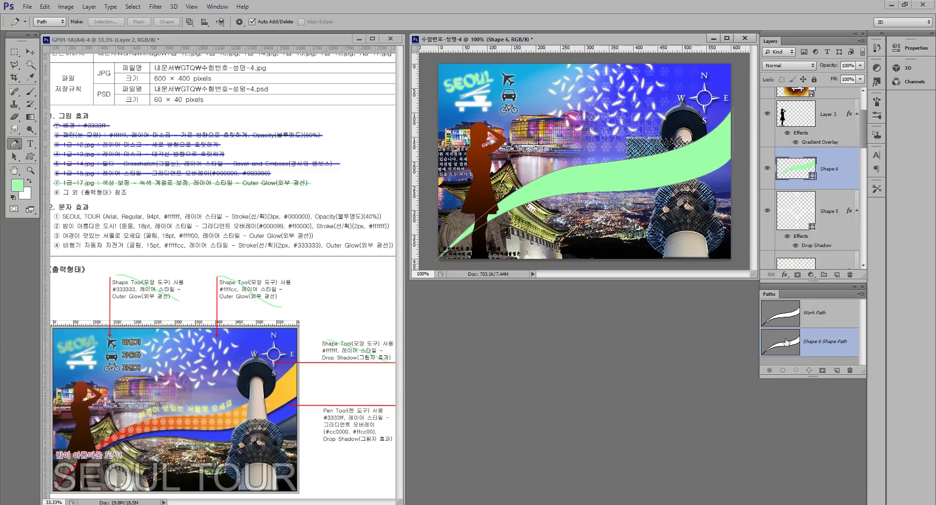
drag(814, 376, 824, 425)
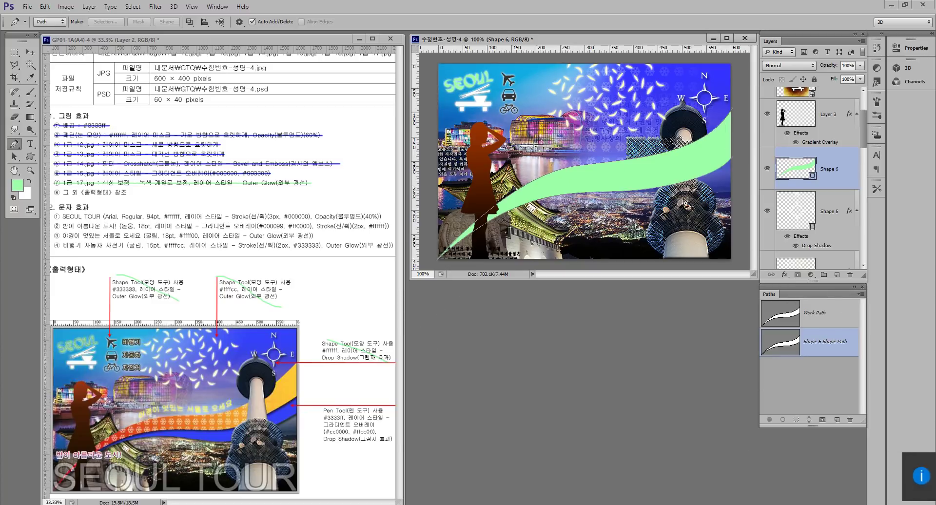
double_click(802, 176)
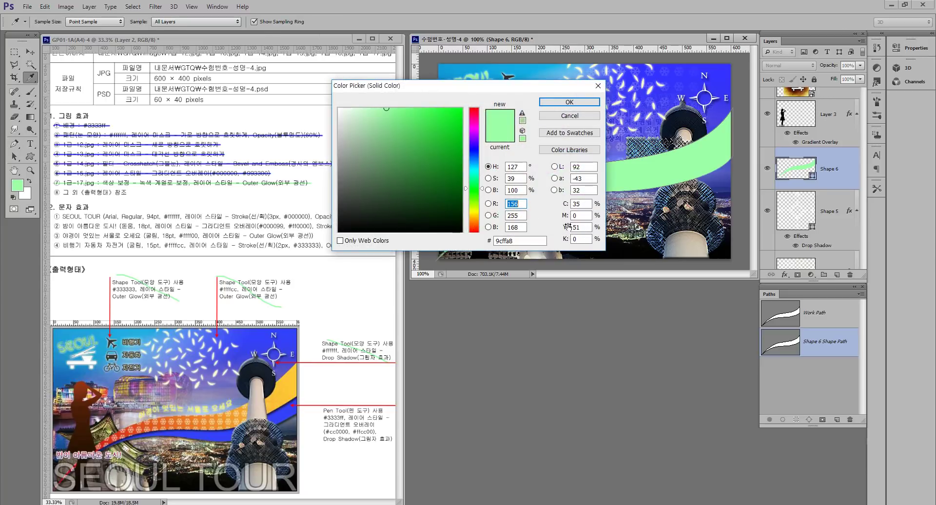
text(cc)
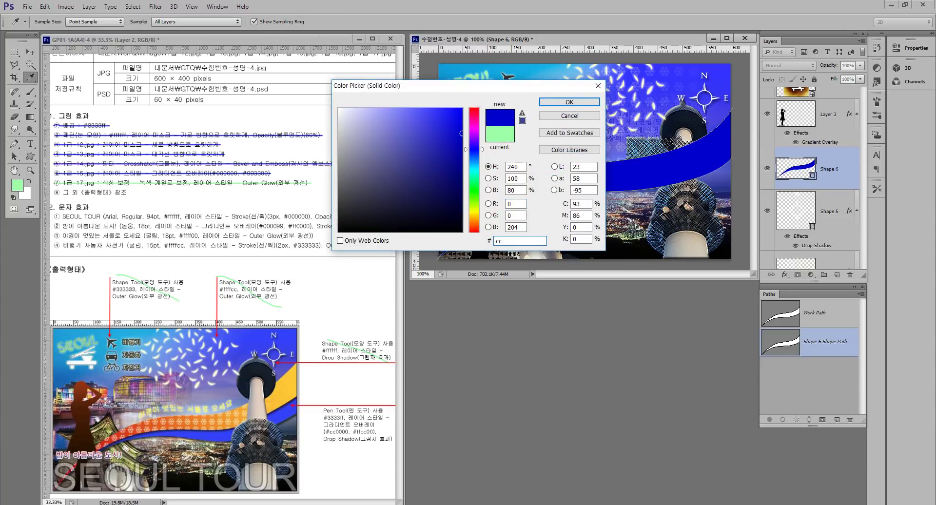
text(0000)
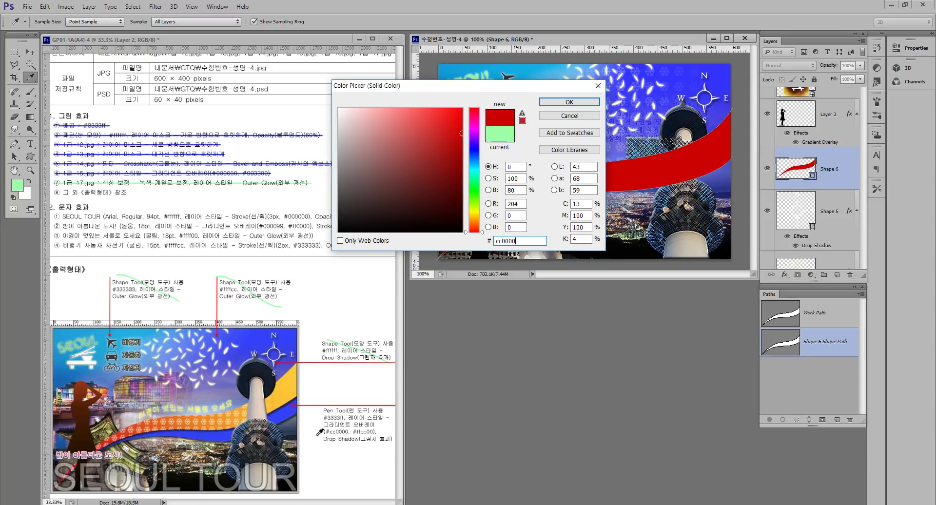
click(568, 117)
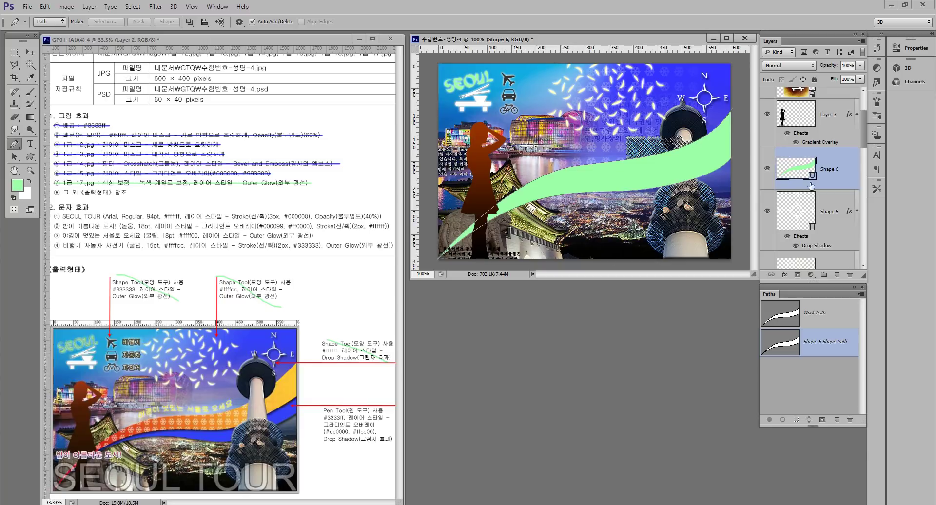
Add a Gradient Overlay to the ribbon shape layer and set the gradient's start colour to #cc0000
click(785, 275)
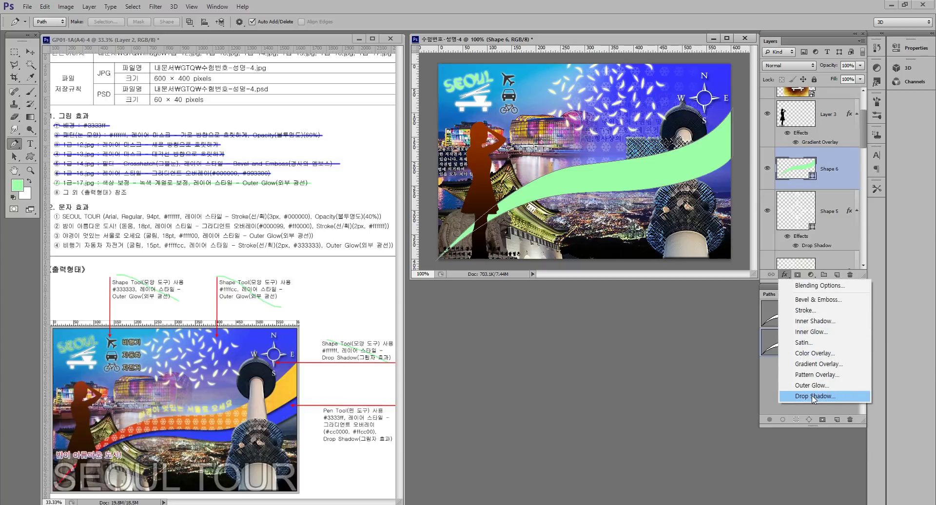
click(817, 364)
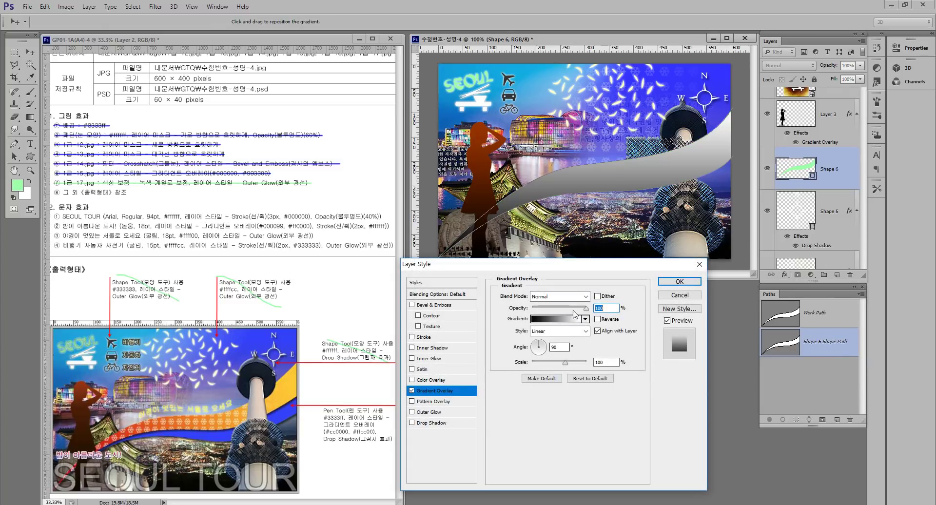
click(566, 319)
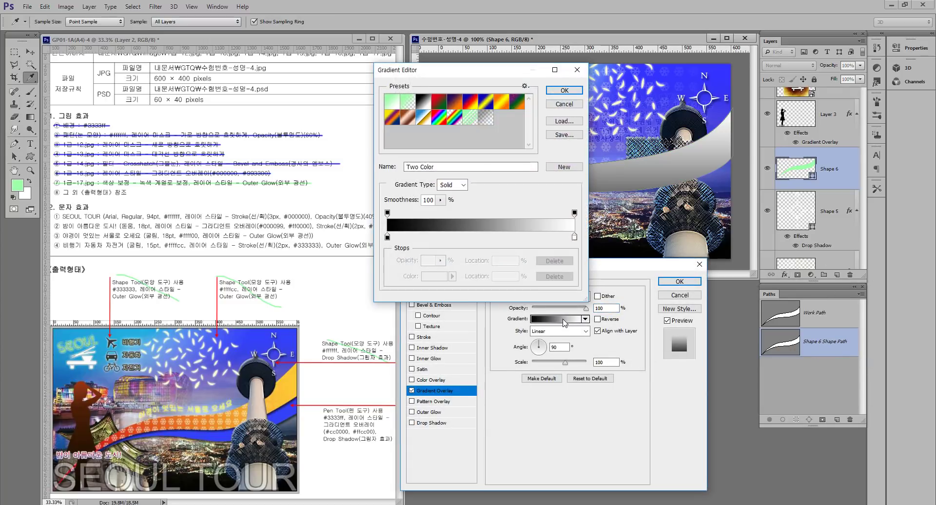
click(387, 237)
click(438, 277)
click(519, 240)
text(cc0000)
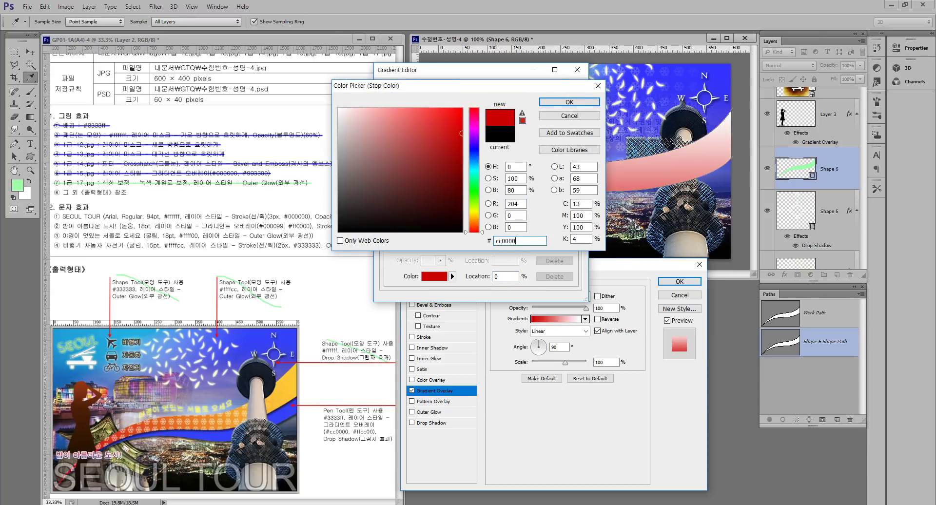
key(Return)
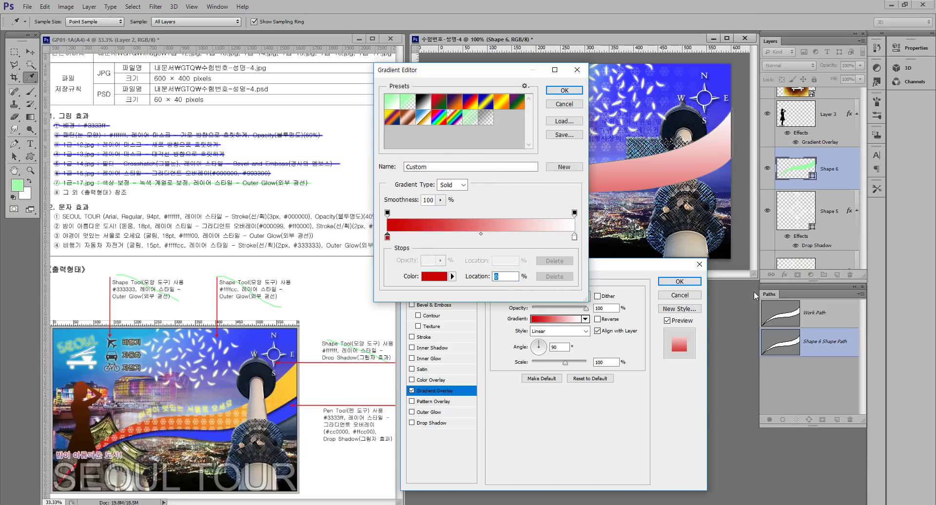
Set the ribbon gradient's end colour to #ffcc00 and its angle to 0°, and apply the Gradient Overlay
click(574, 236)
click(436, 277)
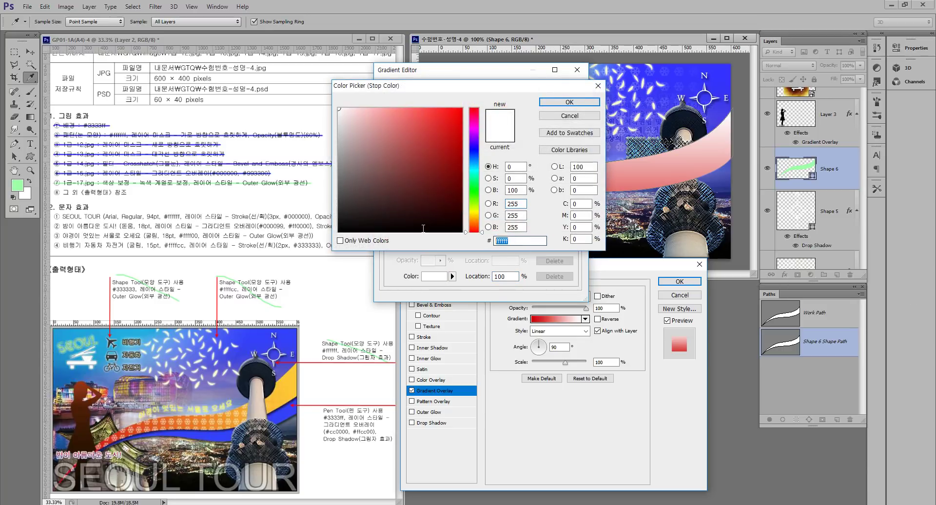
text(ffcc00)
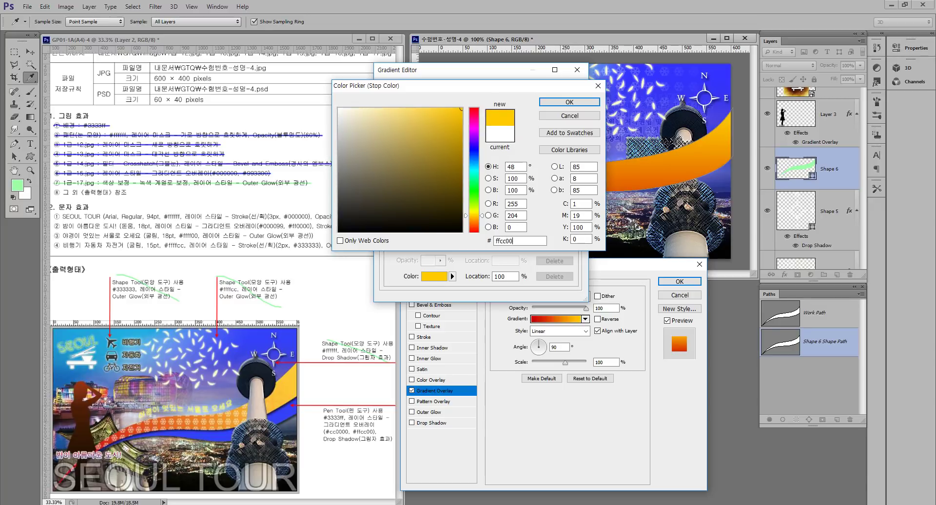
key(Return)
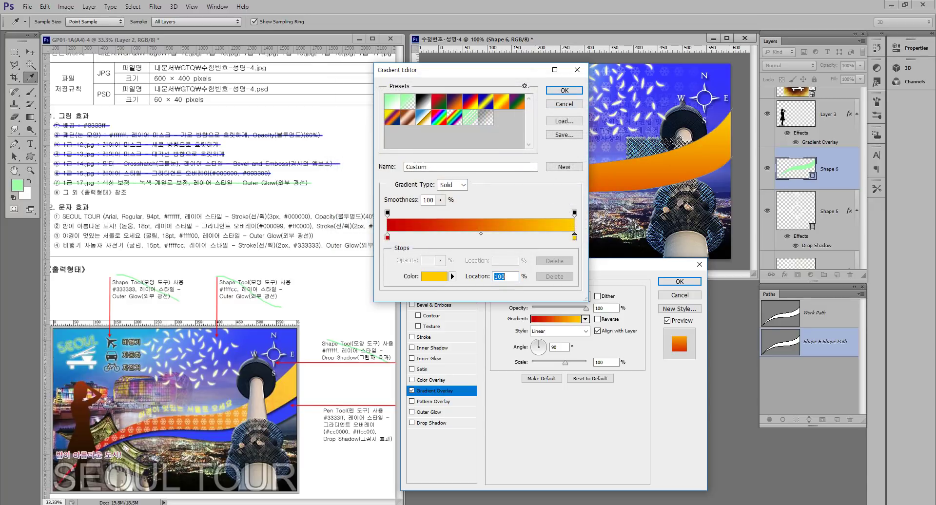
click(565, 91)
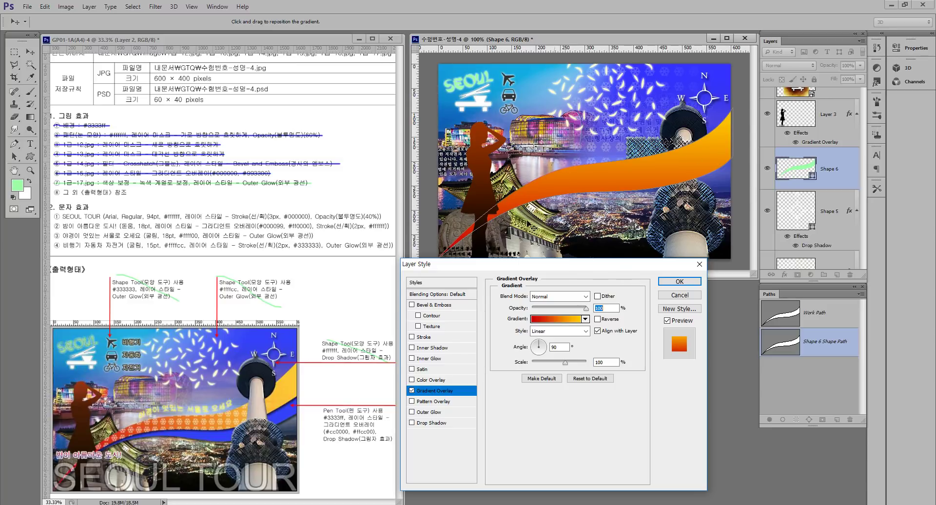
click(546, 347)
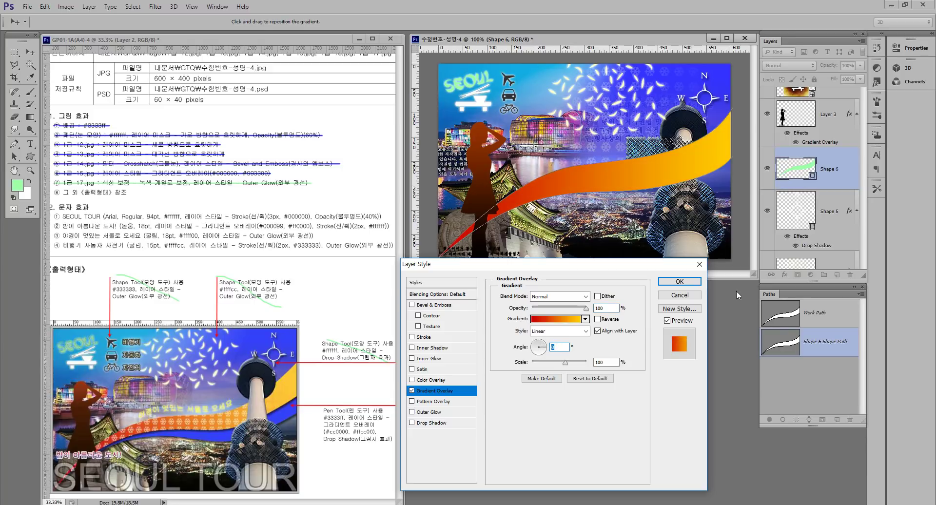
key(Return)
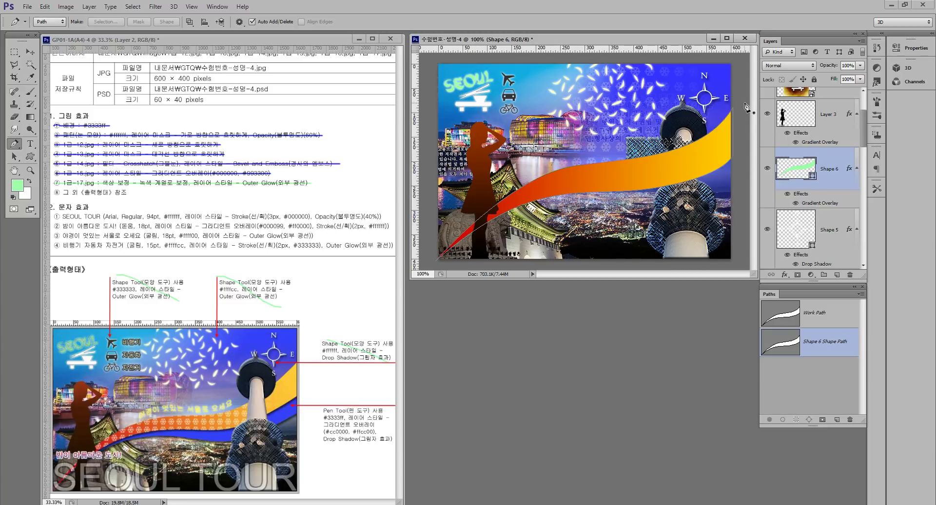
double_click(804, 203)
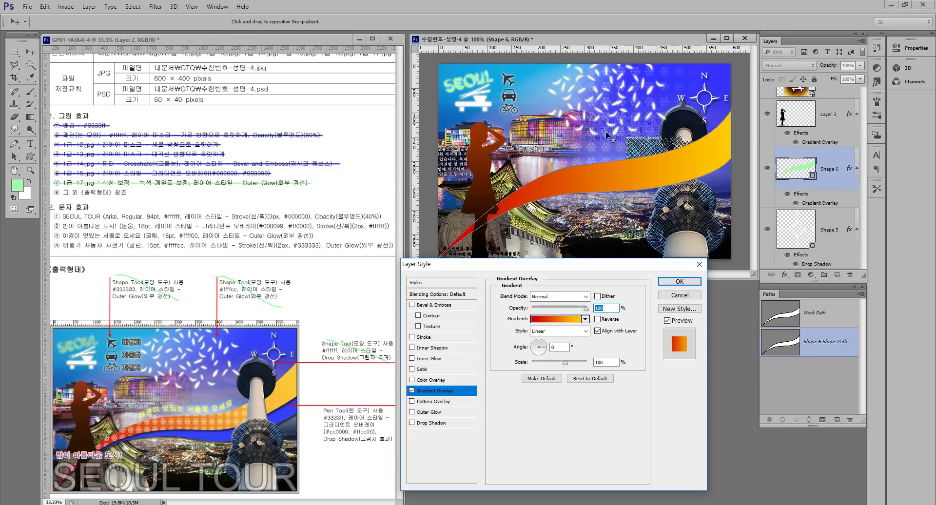
key(Return)
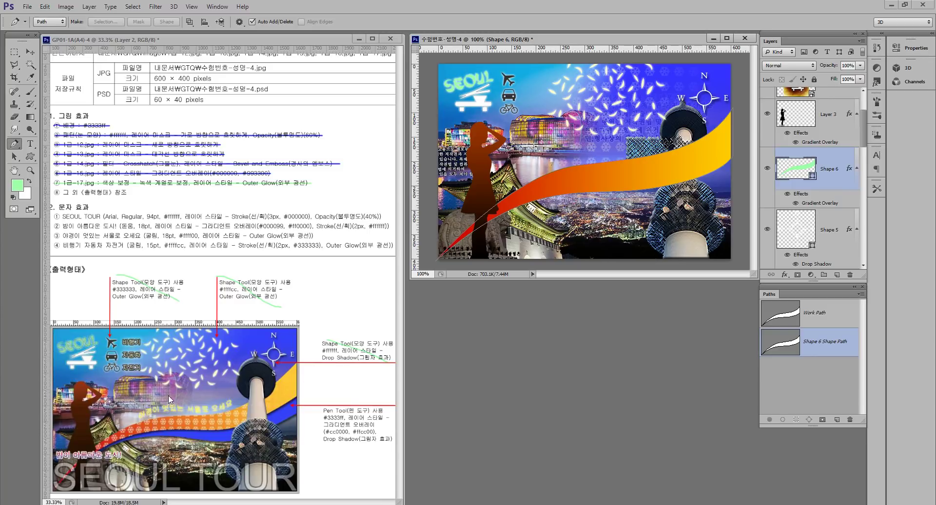
Select the masked snowflake pattern layer directly above the Background layer
scroll(821, 210, down, 5)
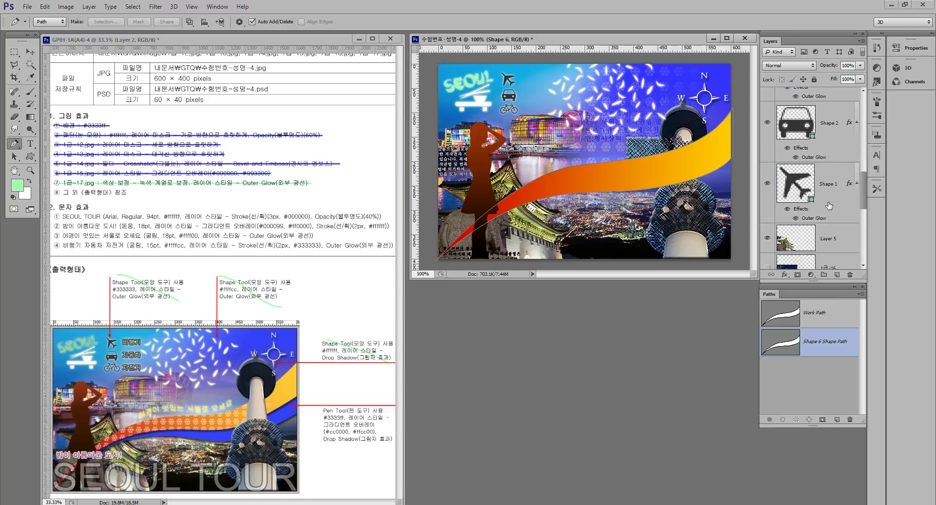
scroll(820, 210, down, 5)
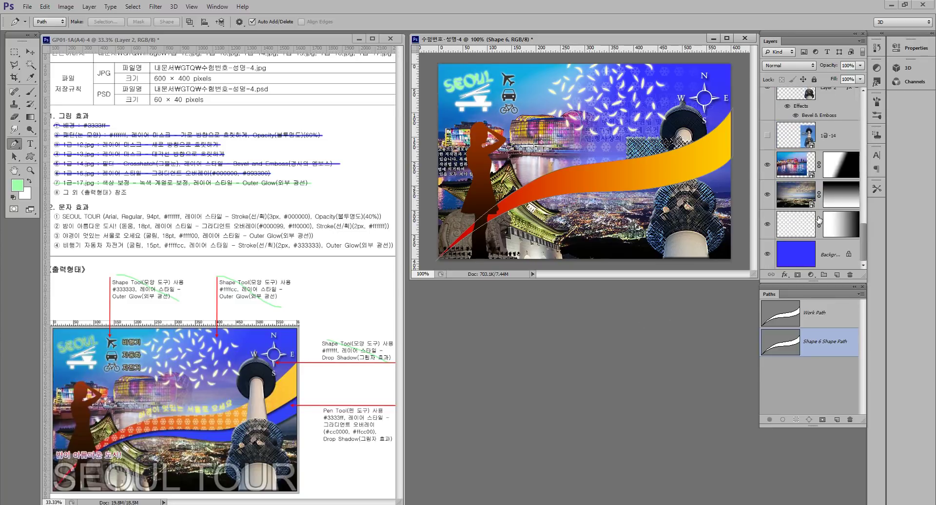
click(796, 228)
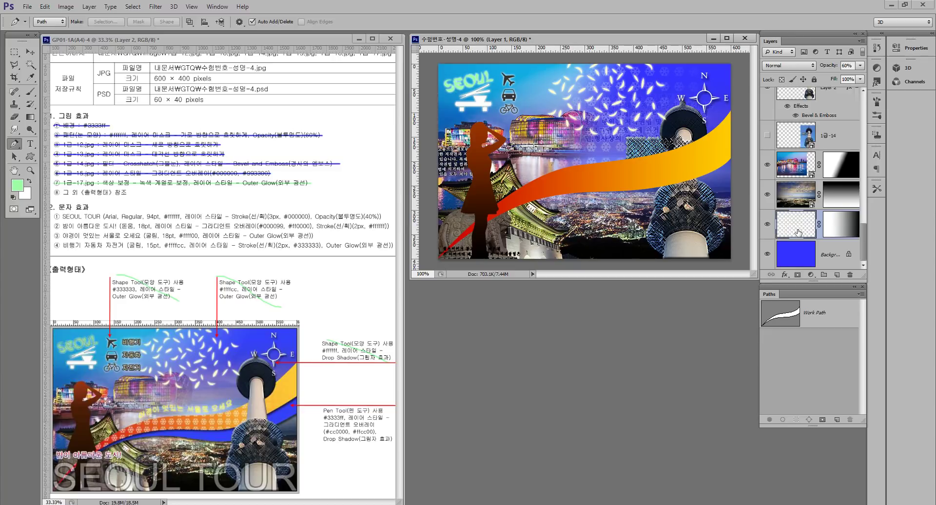
scroll(797, 232, up, 6)
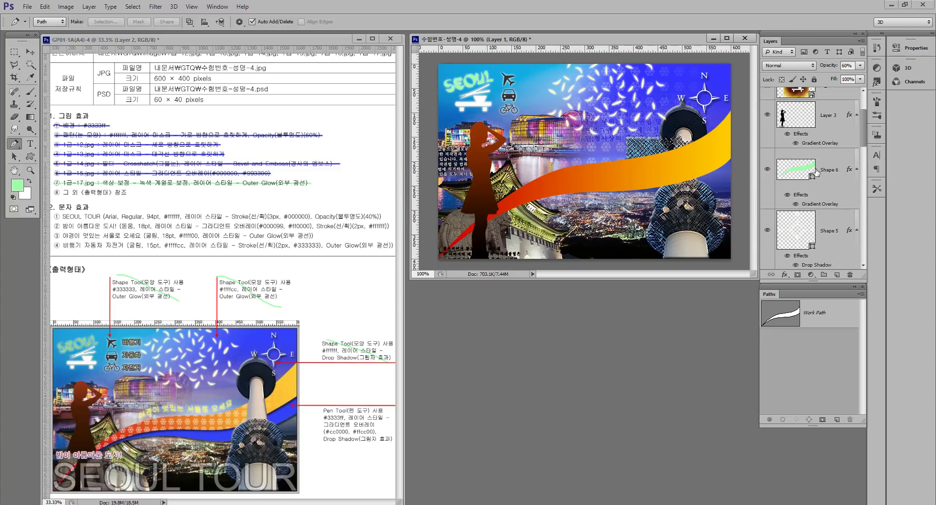
scroll(817, 195, down, 5)
scroll(817, 219, down, 5)
scroll(817, 220, up, 2)
scroll(818, 224, down, 2)
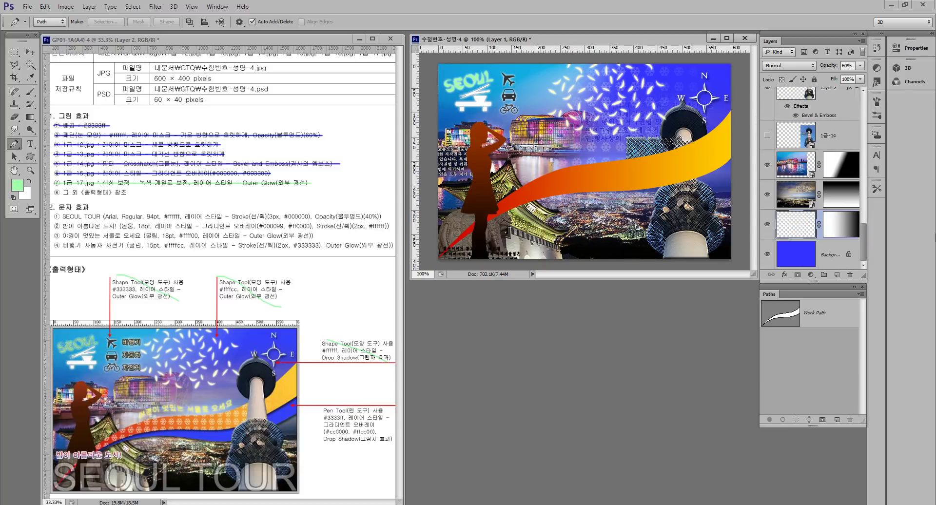
Try raising and lowering the snowflake pattern layer one level at a time among the masked photo layers
key(ctrl+bracketright)
key(ctrl+bracketright)
key(ctrl+bracketleft)
key(ctrl+bracketleft)
key(ctrl+bracketright)
key(ctrl+bracketright)
key(ctrl+bracketright)
key(ctrl+bracketleft)
key(ctrl+bracketleft)
key(ctrl+bracketleft)
key(ctrl+bracketright)
key(ctrl+bracketright)
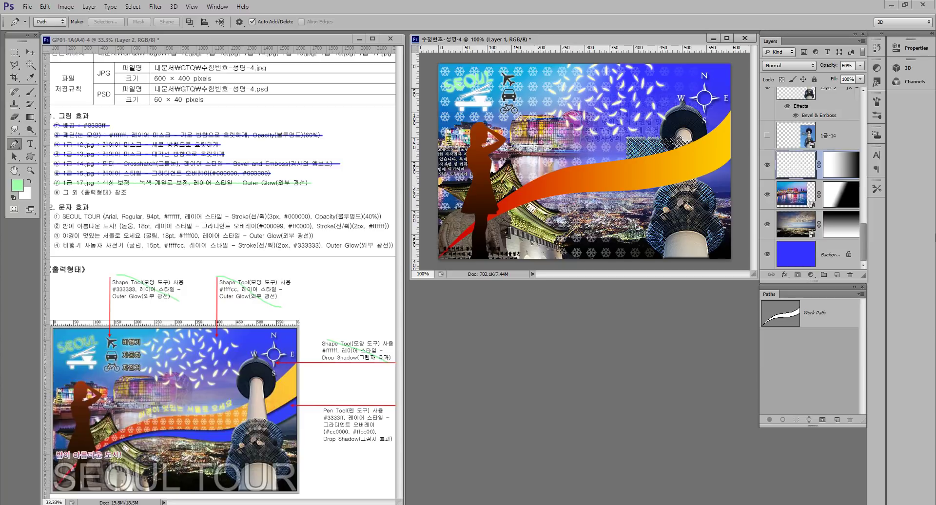
key(ctrl+bracketleft)
key(ctrl+bracketleft)
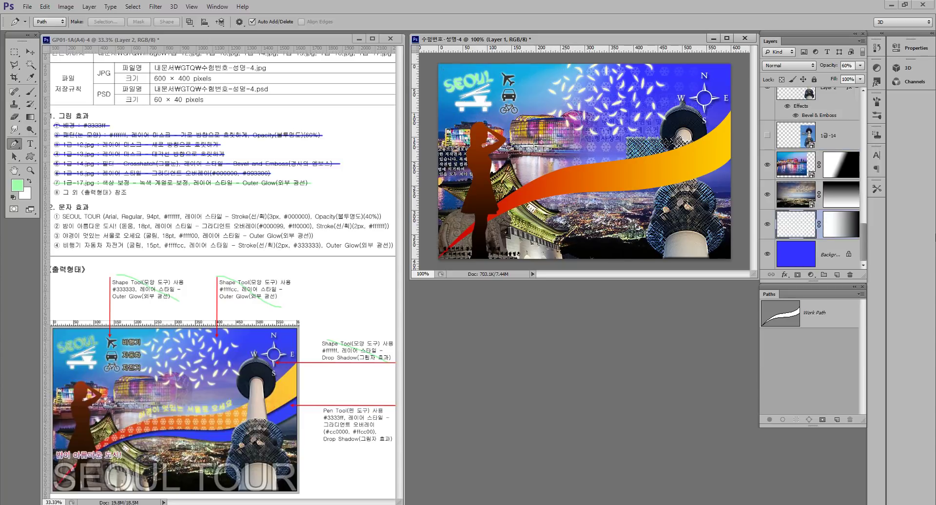
key(ctrl+bracketright)
key(ctrl+bracketright)
key(ctrl+bracketleft)
key(ctrl+bracketleft)
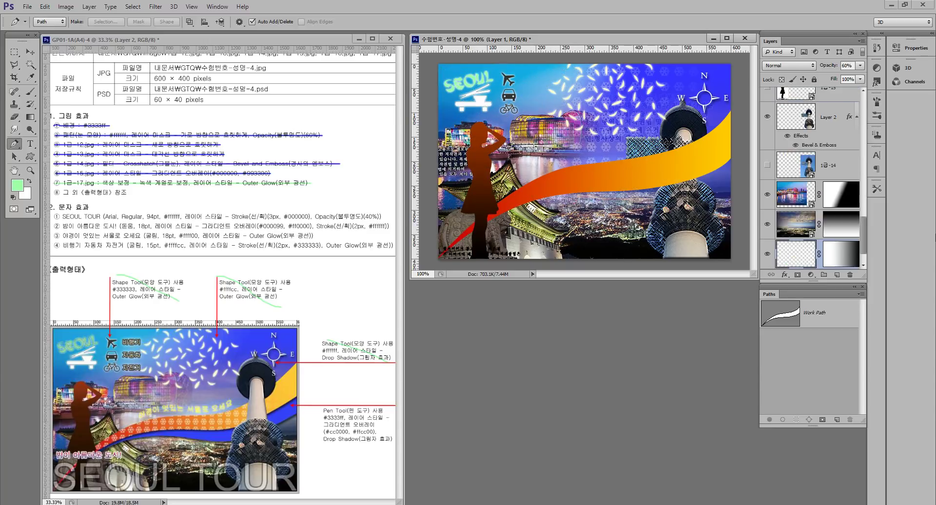
Bring the snowflake pattern layer to the front of the stack and lower it to directly above the ribbon layer
key(ctrl+shift+bracketright)
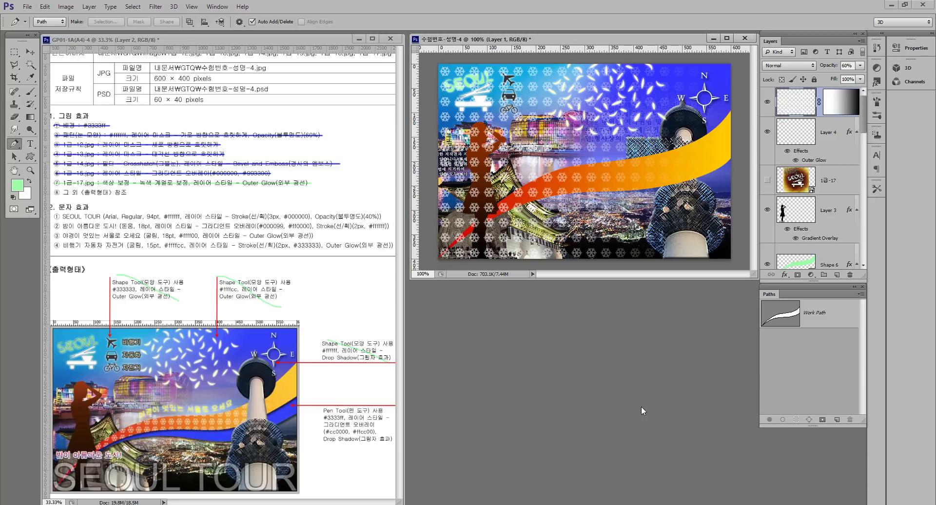
key(ctrl+bracketleft)
key(ctrl+bracketleft)
key(ctrl+bracketleft)
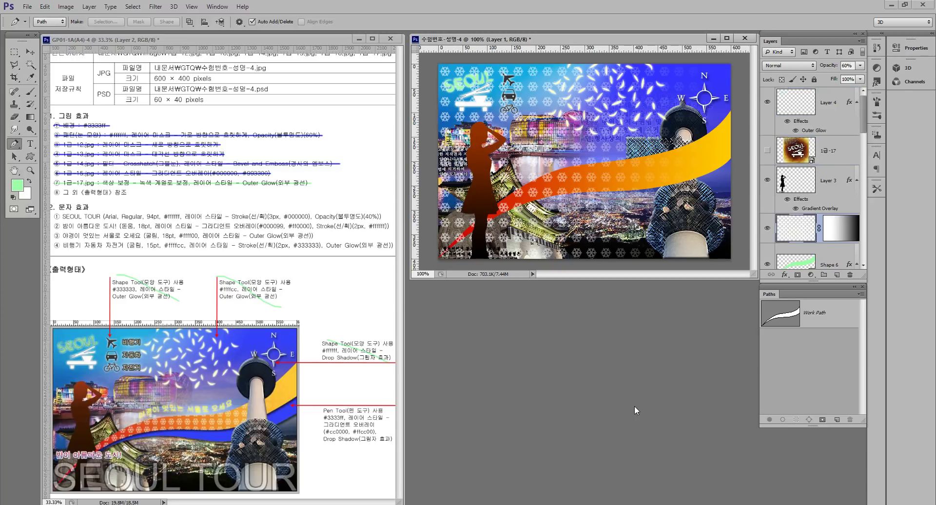
Put the snowflake pattern layer above the ribbon into a layer group of its own
scroll(791, 236, down, 3)
click(828, 176)
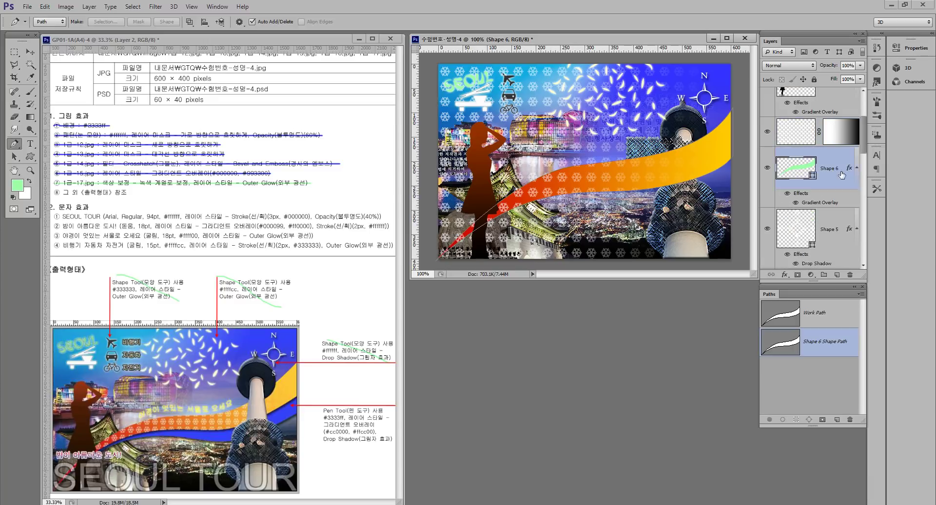
click(799, 132)
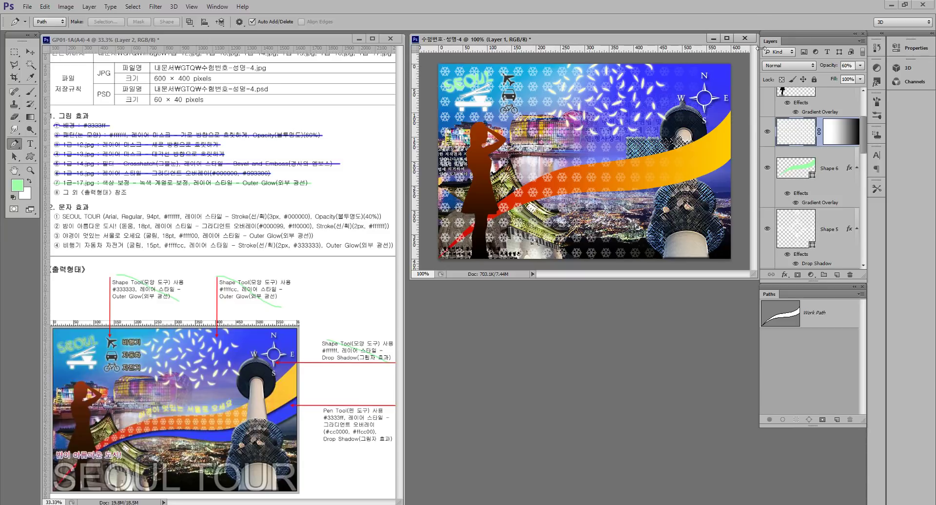
click(856, 181)
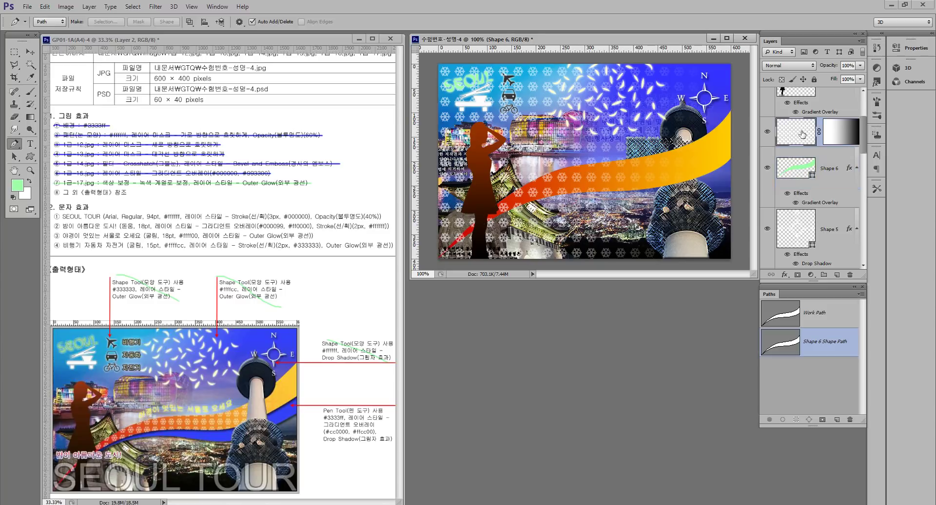
click(837, 133)
click(787, 139)
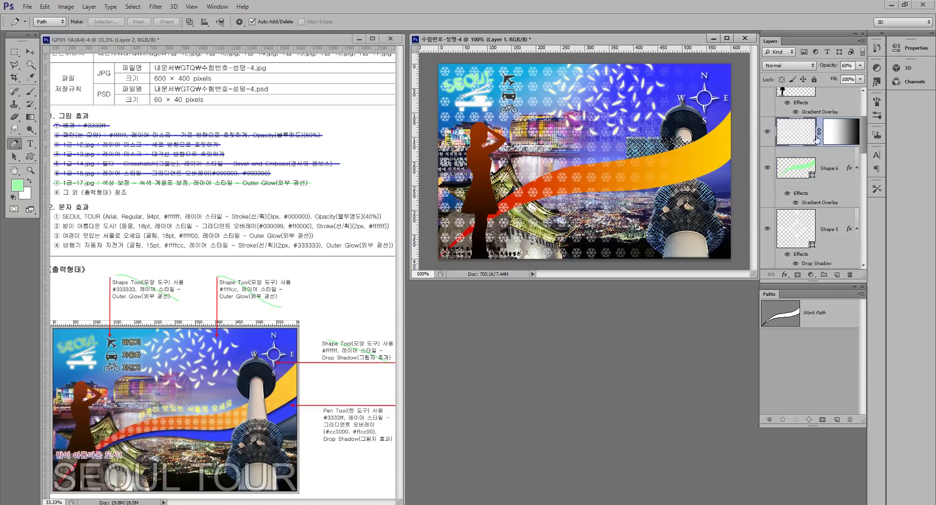
key(ctrl+g)
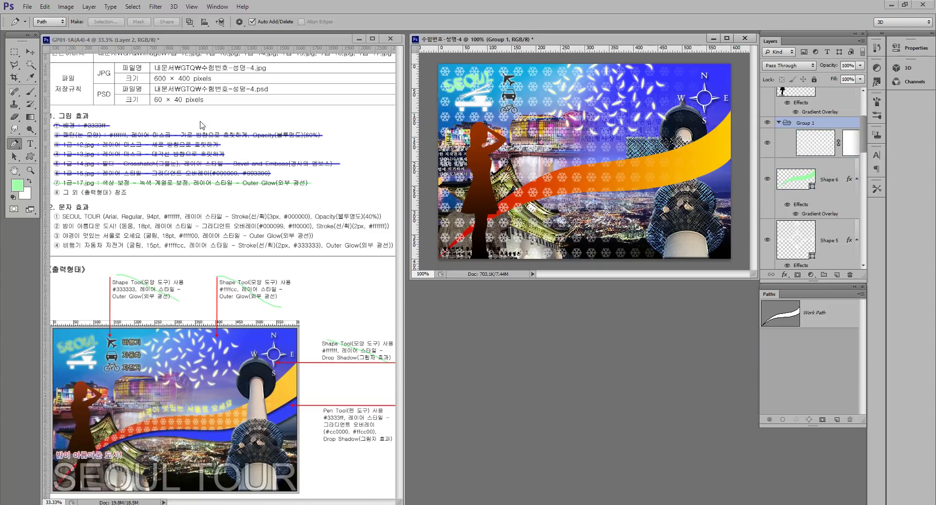
Undo the layer grouping and put the snowflake pattern layer above the ribbon into a group again
key(ctrl+z)
click(45, 7)
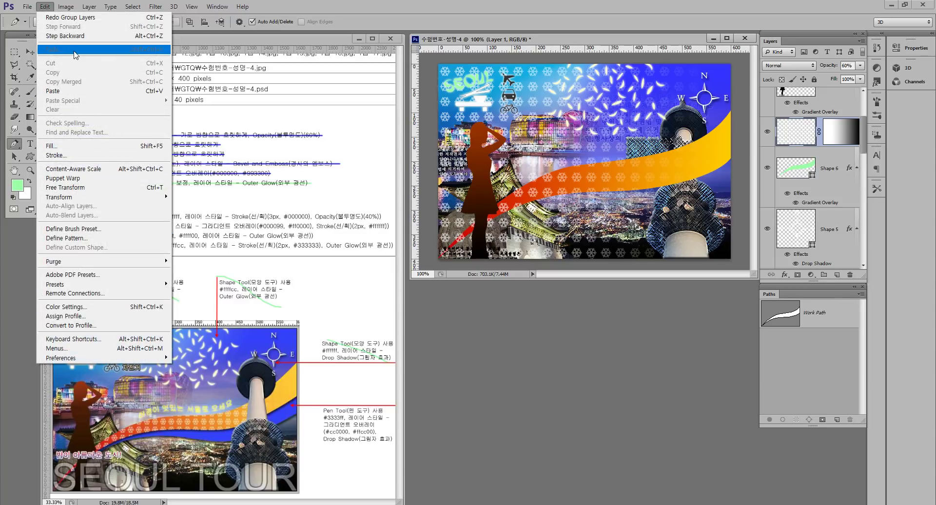
click(45, 6)
click(89, 6)
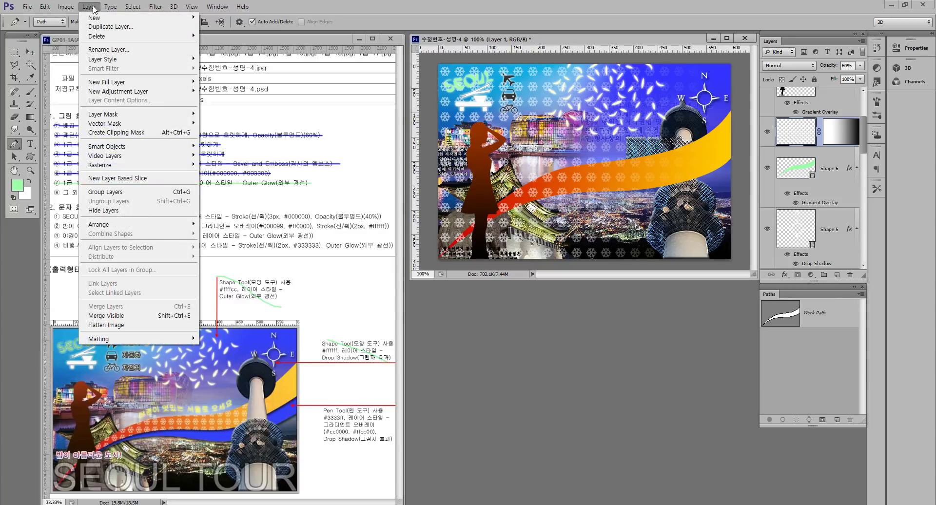
click(121, 193)
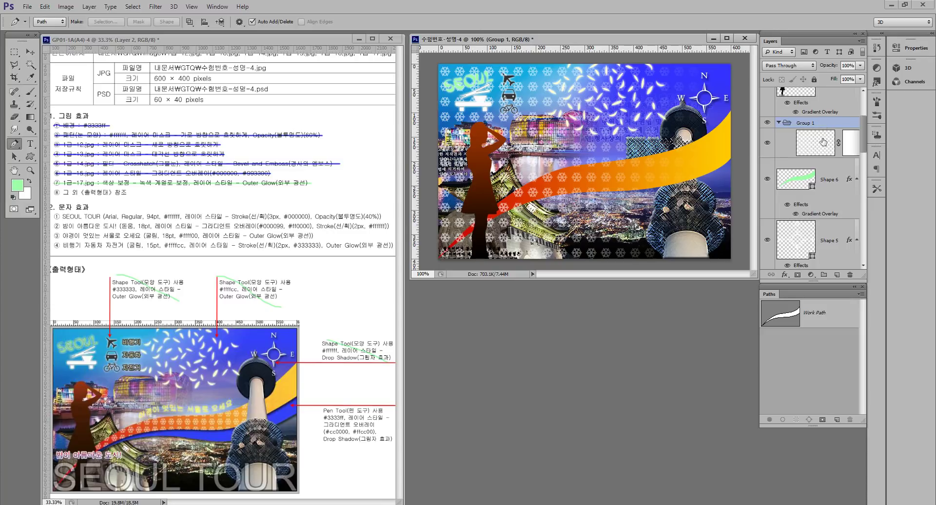
Load the ribbon shape's outline as a selection and mask the snowflake pattern's layer group with it
click(829, 184)
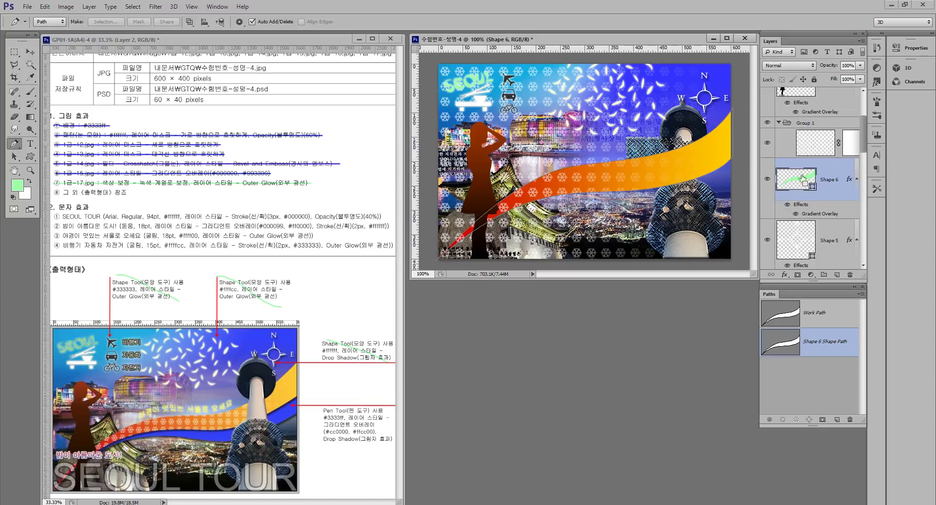
ctrl+click(785, 187)
click(829, 123)
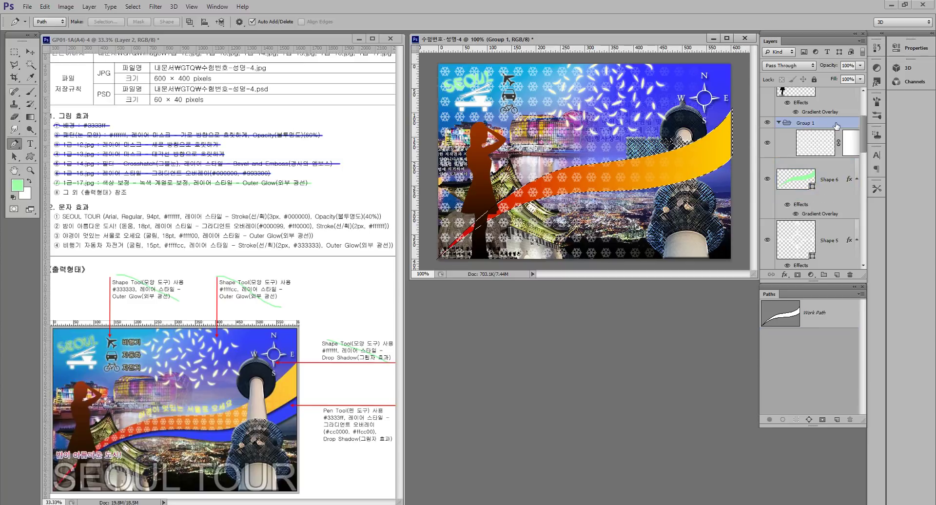
click(797, 272)
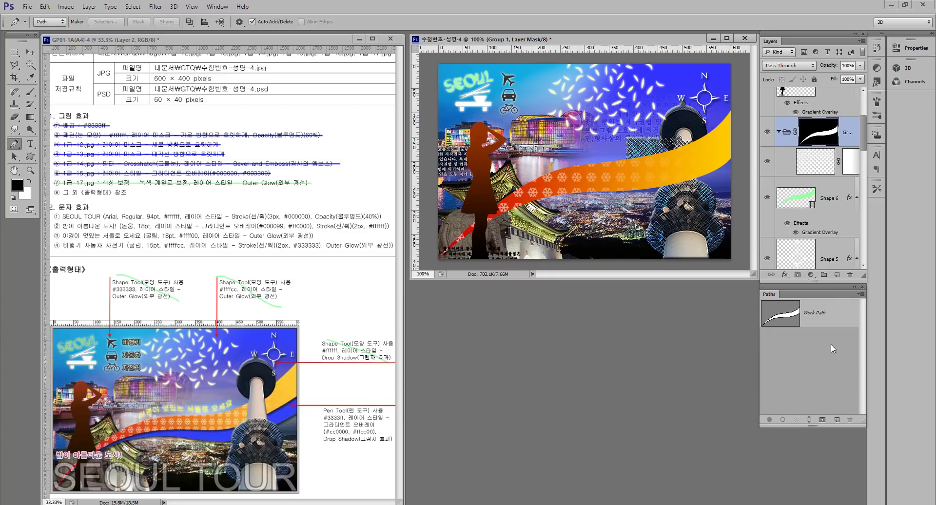
Duplicate the ribbon shape layer and pull the copy's right-end anchors and lower edge downward with the Direct Selection tool
click(828, 204)
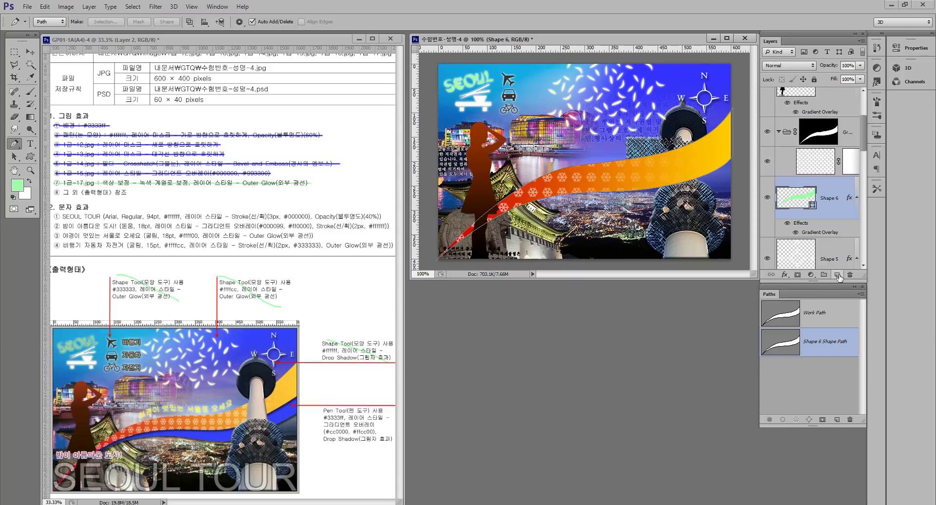
drag(805, 204, 807, 211)
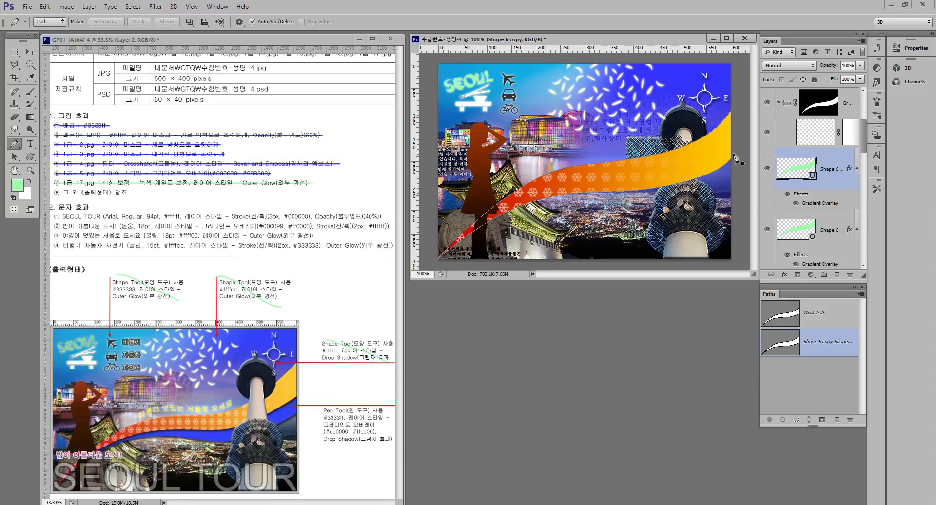
click(14, 156)
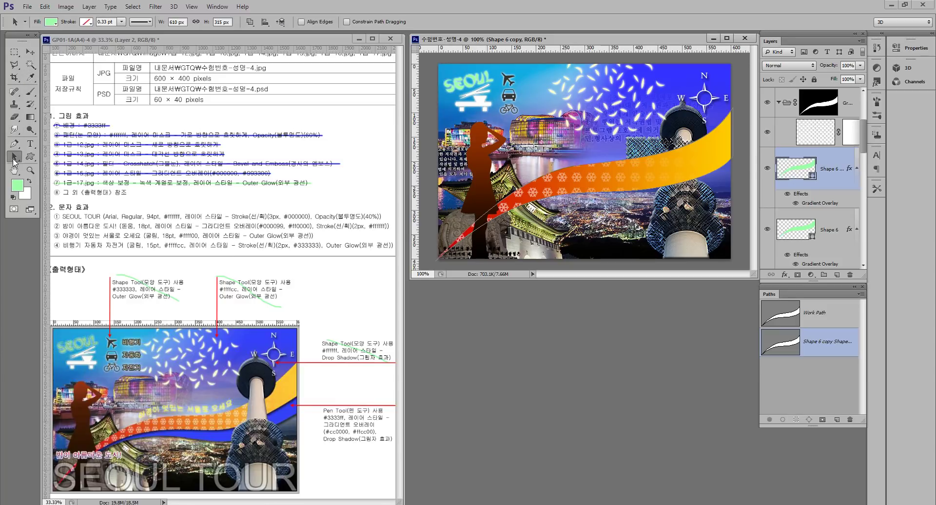
drag(15, 159, 57, 169)
drag(735, 112, 736, 131)
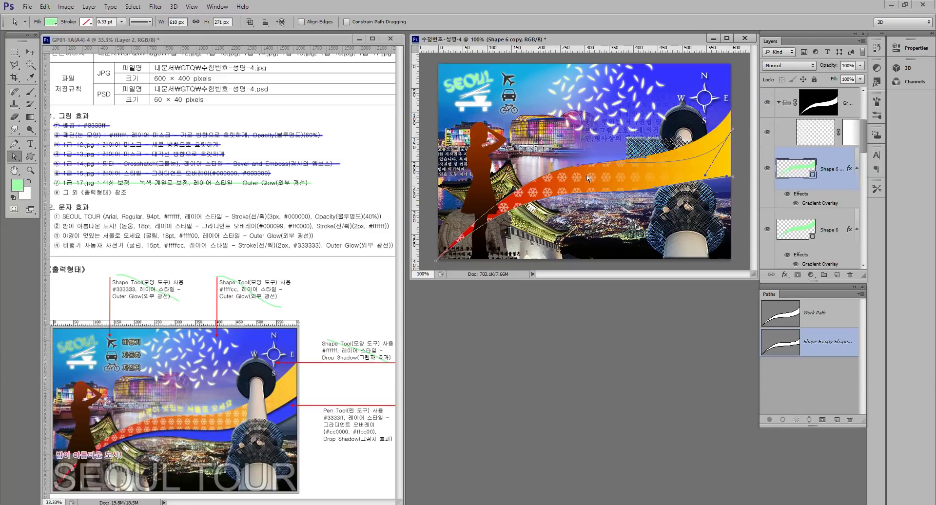
click(656, 191)
drag(656, 190, 694, 207)
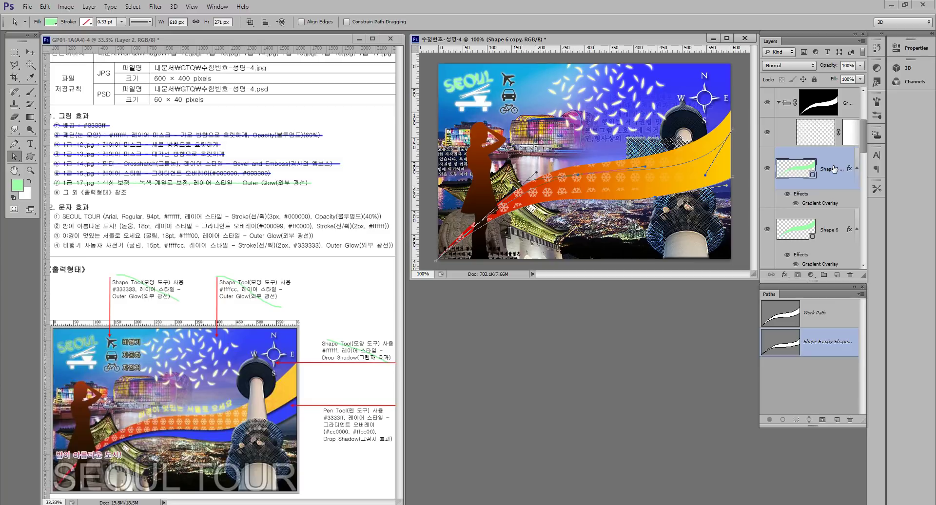
Turn off the ribbon copy's Gradient Overlay and remove the layer effects from that layer
double_click(818, 203)
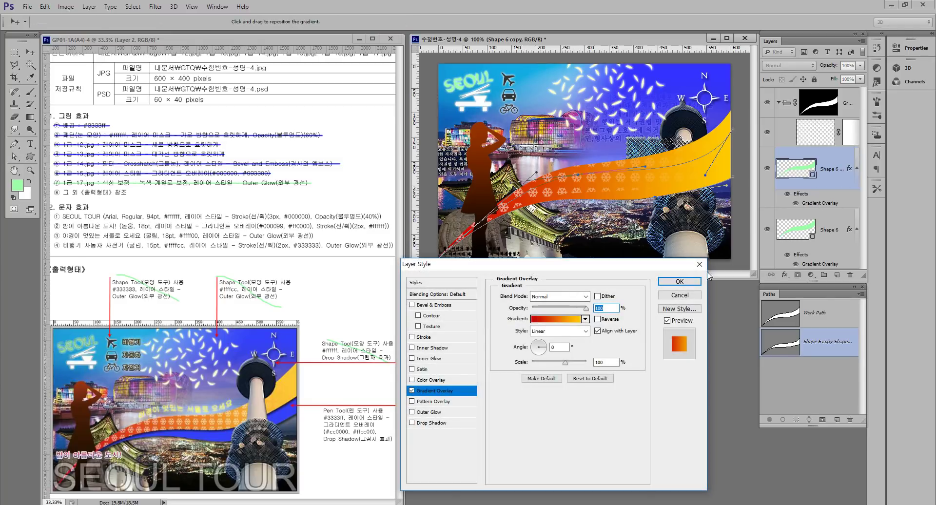
click(700, 264)
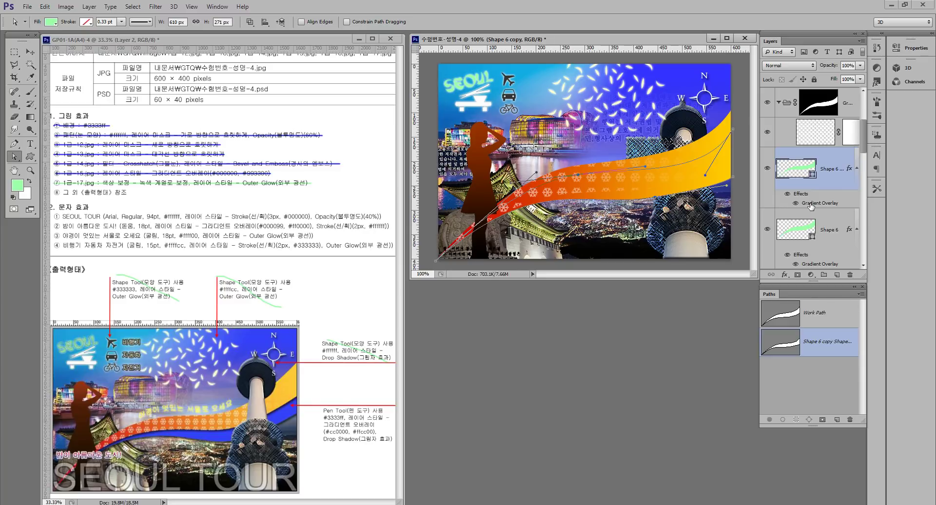
double_click(810, 205)
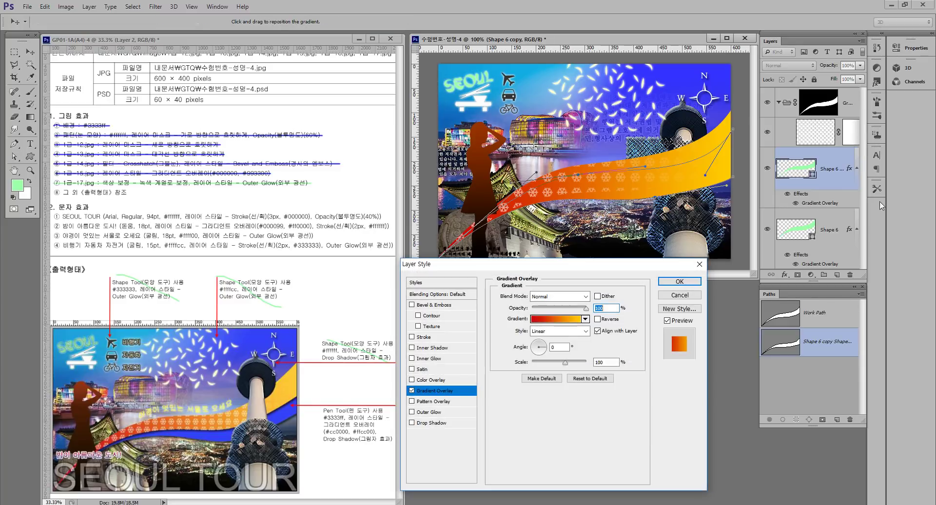
click(411, 390)
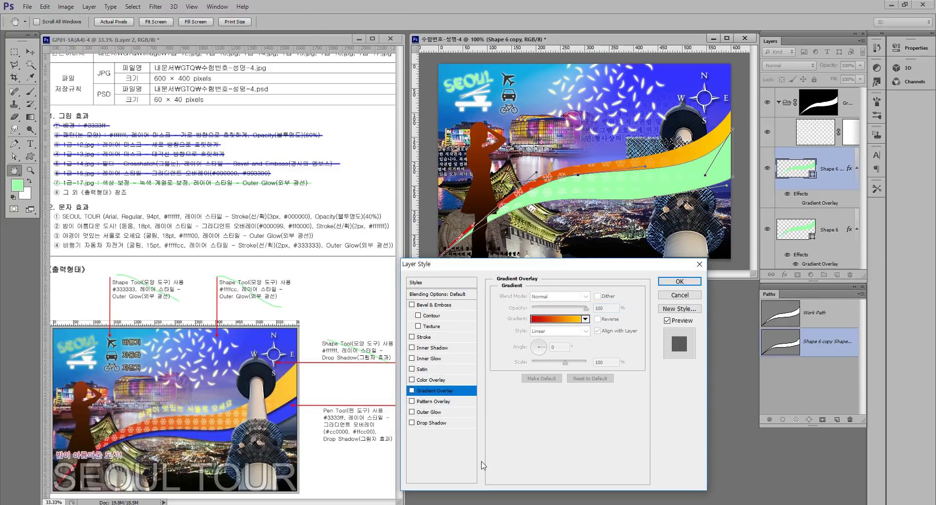
click(679, 281)
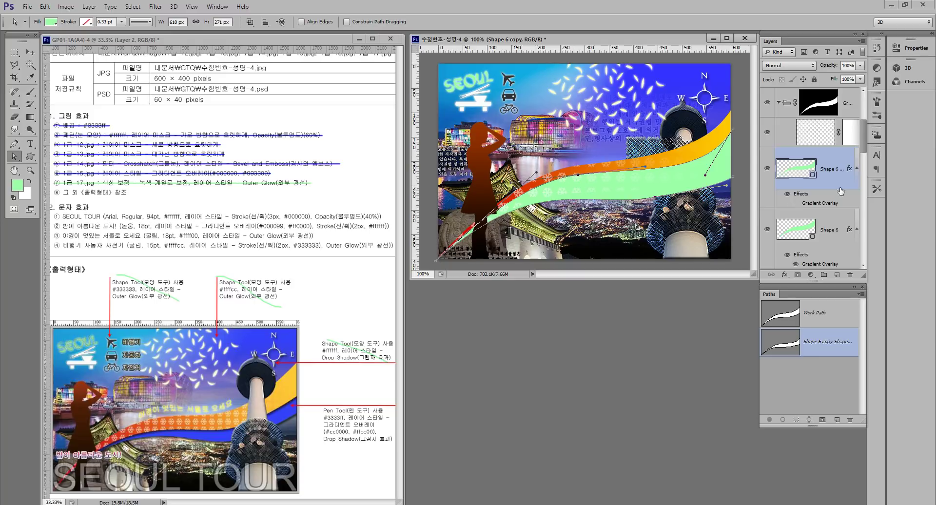
drag(850, 169, 850, 275)
scroll(850, 275, up, 4)
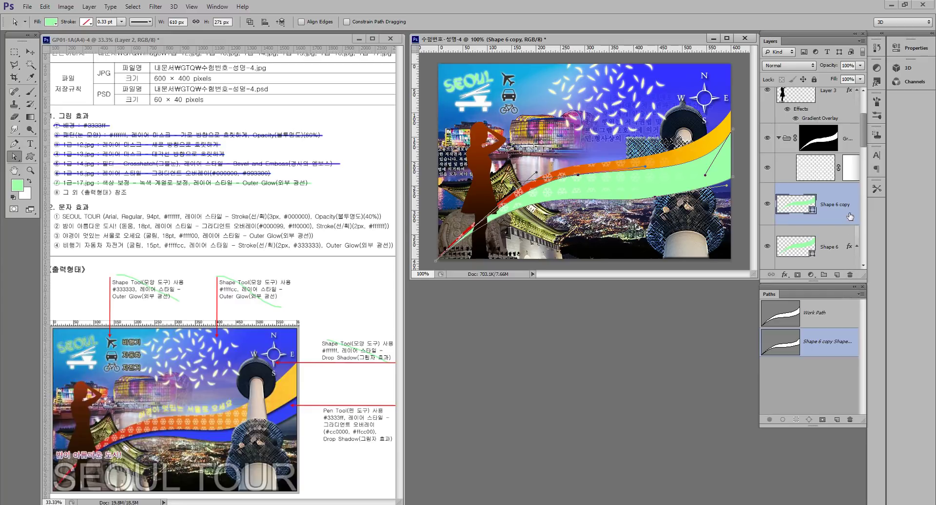
Fill the ribbon copy with #3333ff and move its layer directly beneath the original ribbon layer
double_click(798, 209)
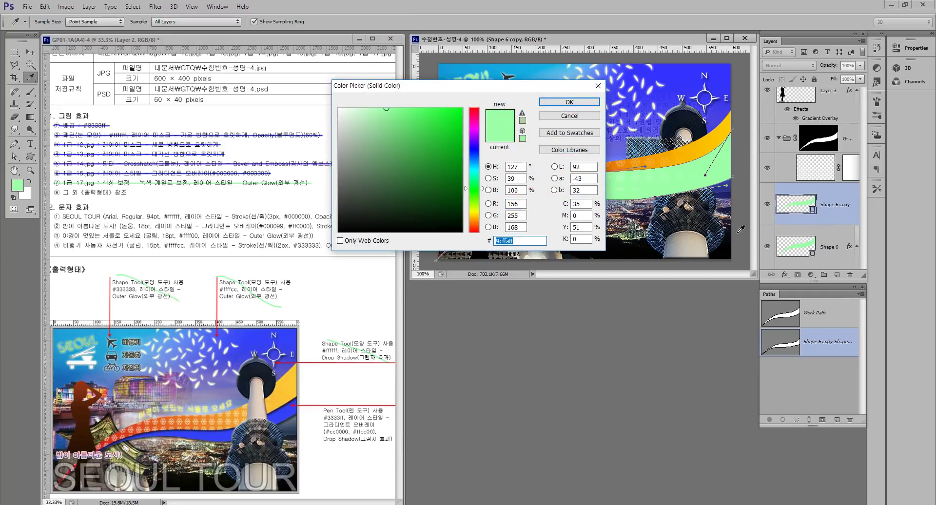
text(3333f)
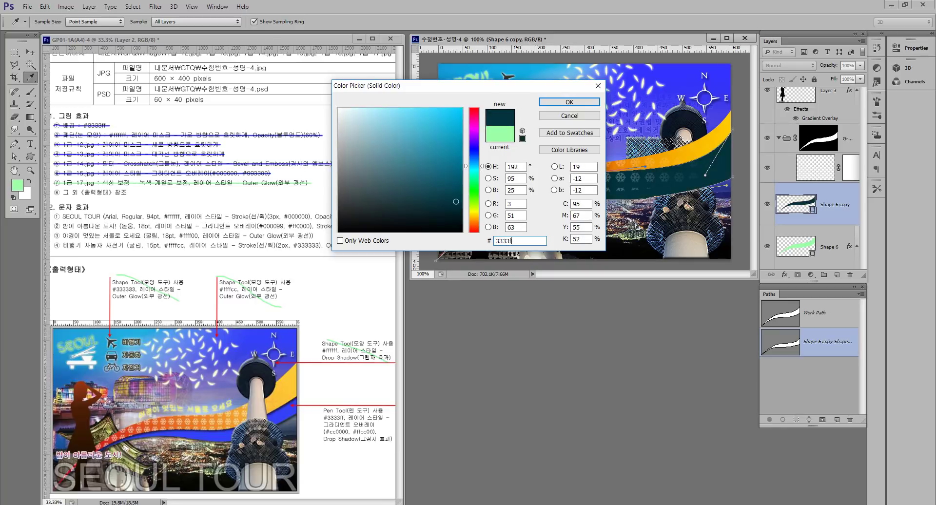
text(f)
key(Return)
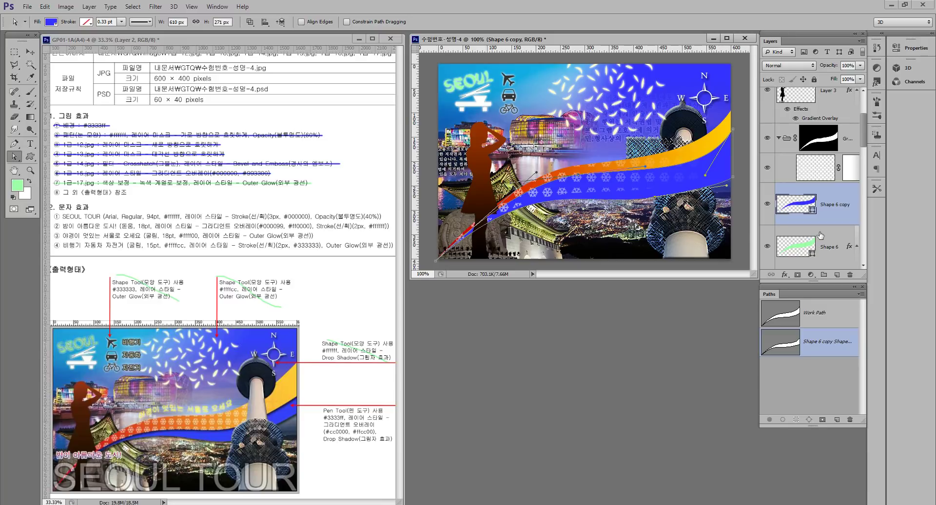
scroll(806, 213, down, 1)
drag(802, 160, 816, 233)
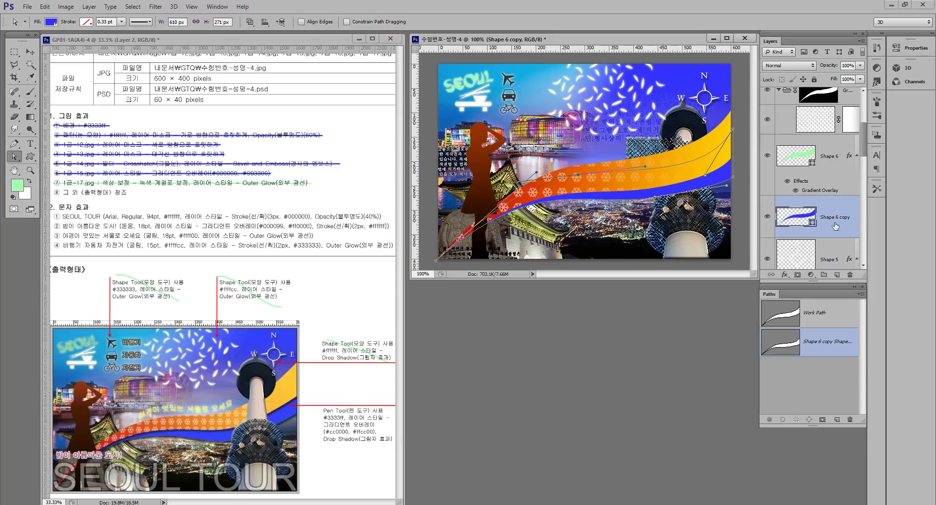
Apply a default Drop Shadow to the blue ribbon layer and copy that effect to the gradient ribbon layer
click(790, 276)
click(806, 396)
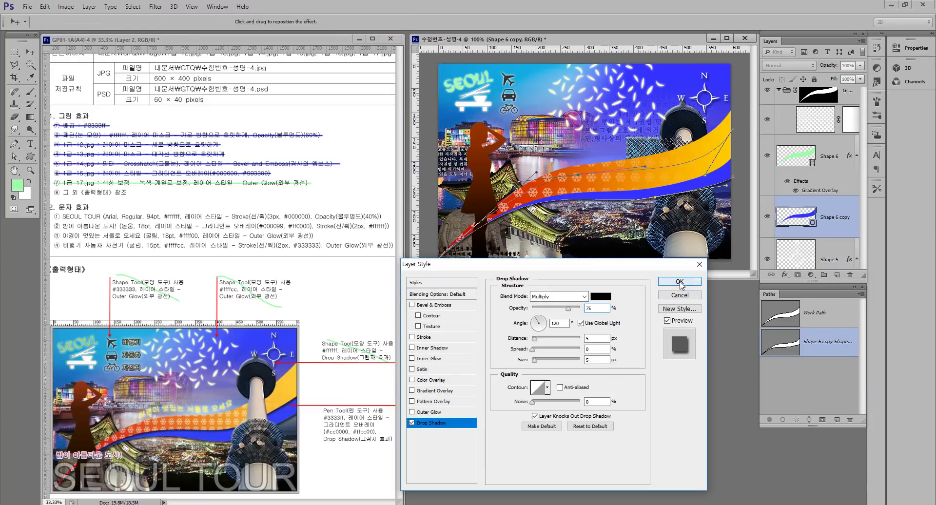
click(681, 281)
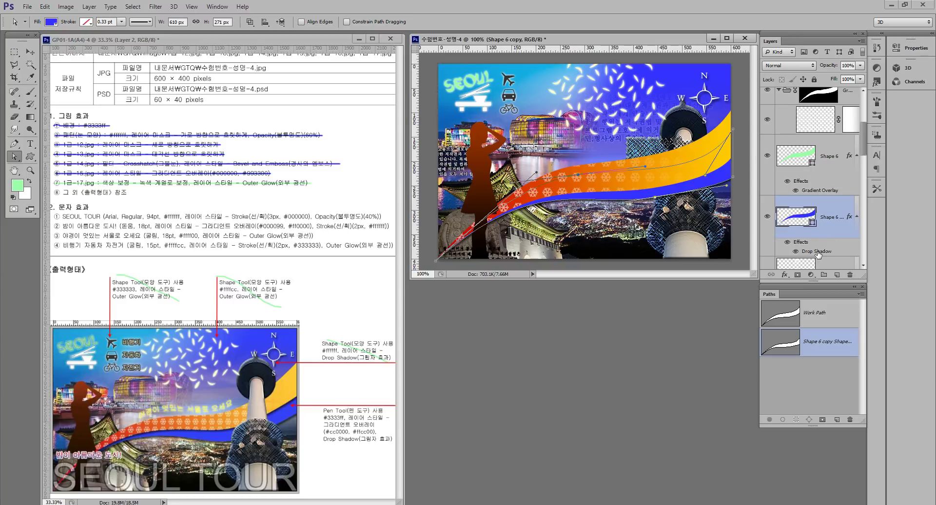
drag(818, 252, 820, 166)
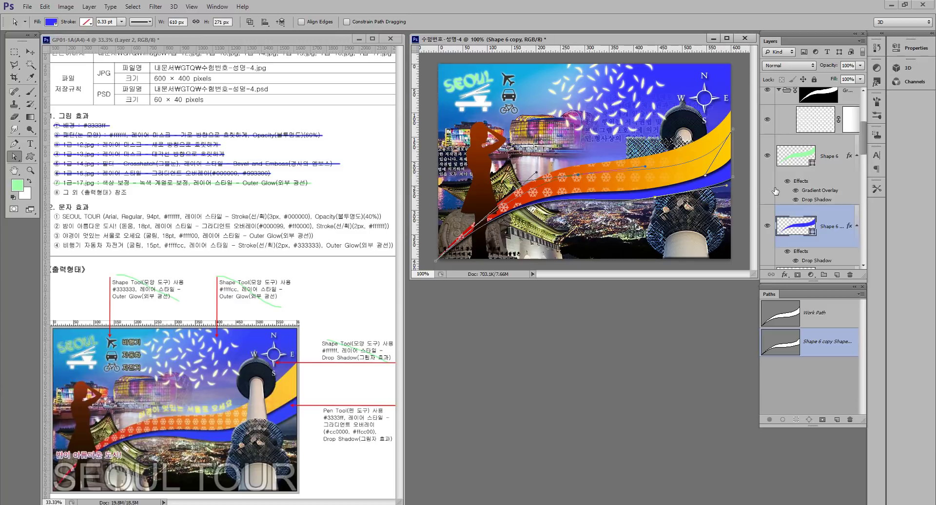
Reshape the lower edge and right end of the blue ribbon's path to broaden the band below the gradient ribbon
click(735, 206)
click(804, 380)
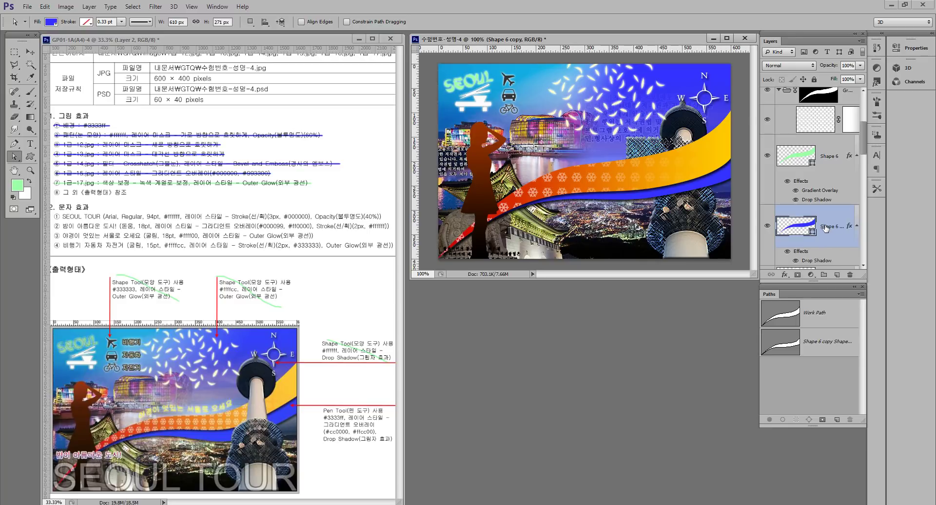
click(799, 350)
click(733, 176)
drag(655, 199, 733, 181)
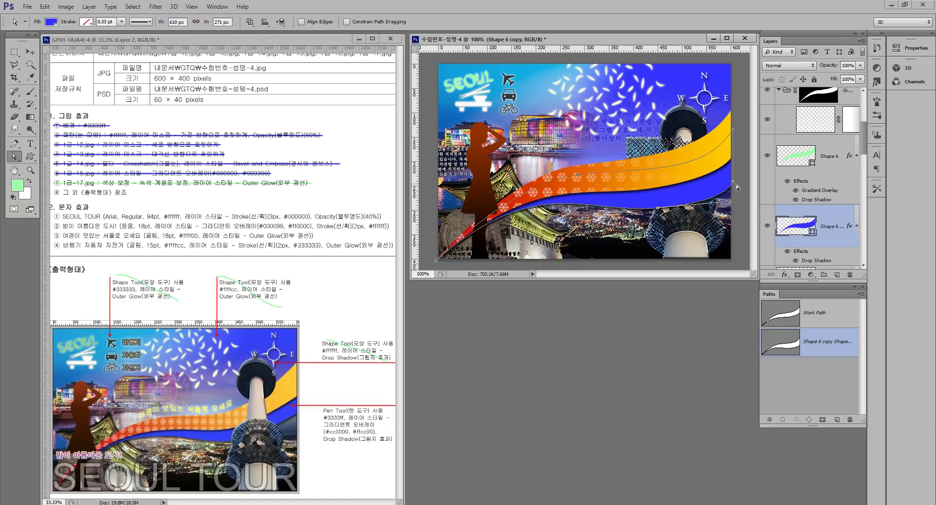
click(659, 209)
drag(657, 210, 737, 198)
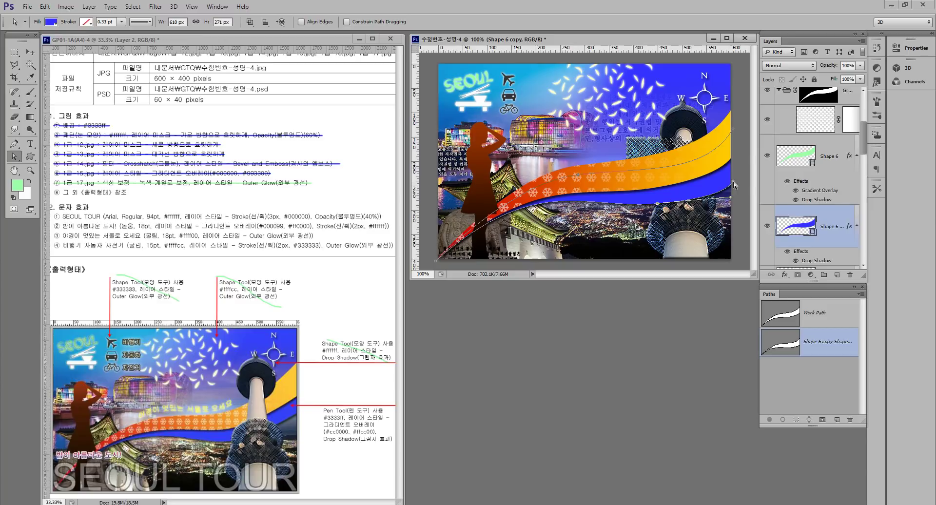
click(744, 211)
click(802, 401)
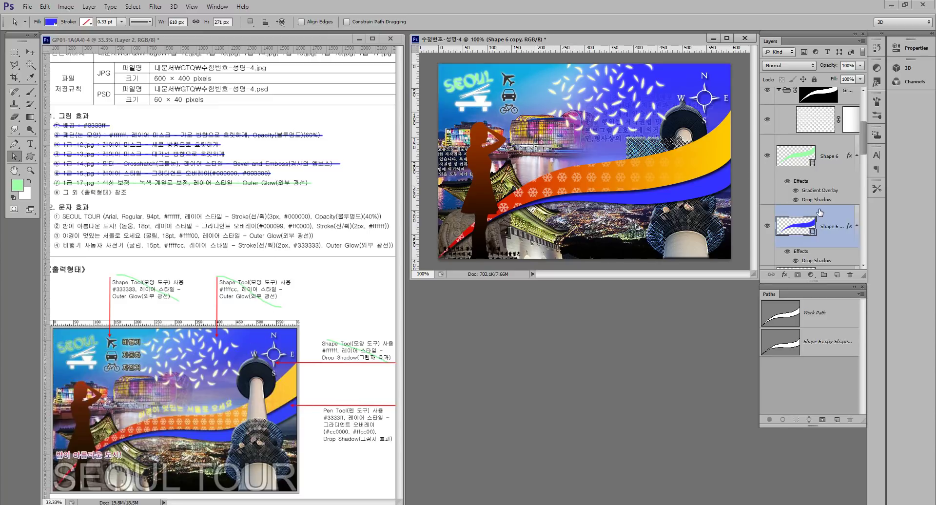
Find the tower layer with the Bevel & Emboss effect and bring it to the front of the layer stack
scroll(819, 212, up, 3)
scroll(835, 229, up, 3)
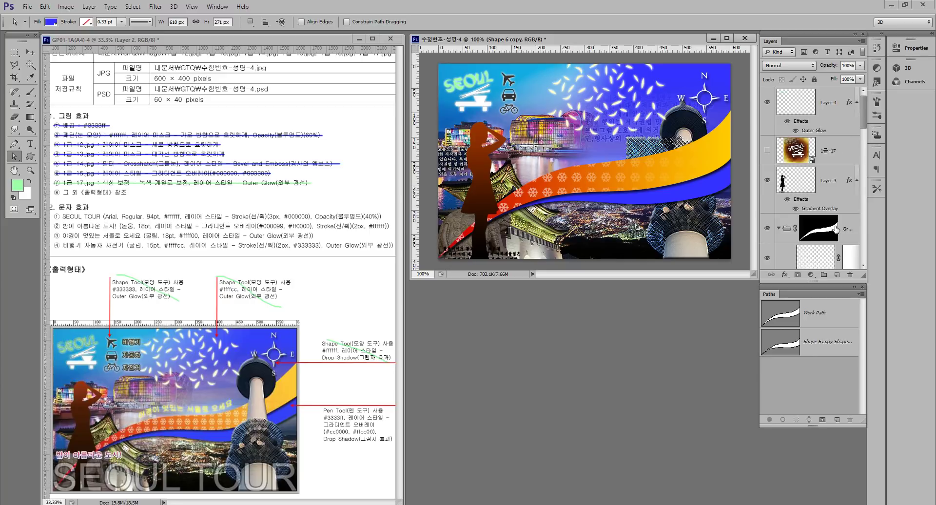
scroll(836, 229, down, 5)
scroll(835, 227, down, 6)
scroll(833, 227, up, 6)
drag(866, 120, 869, 235)
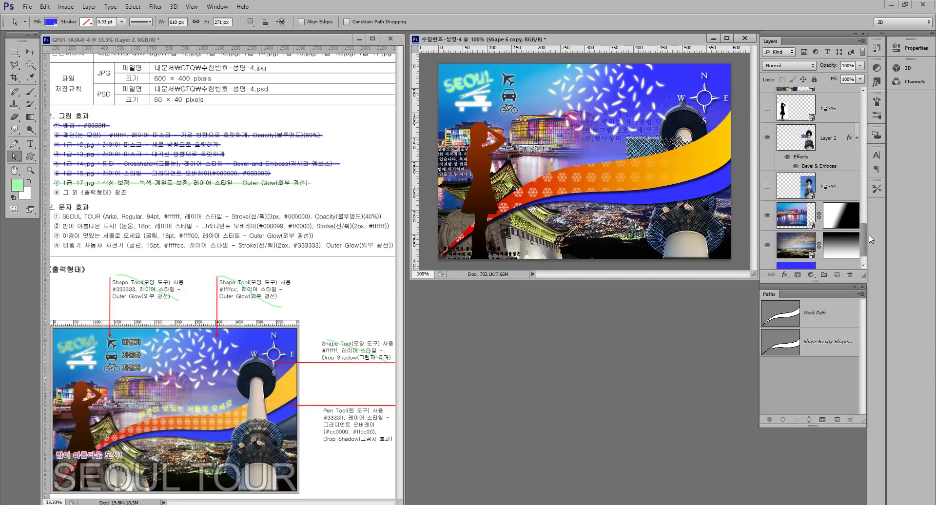
click(835, 143)
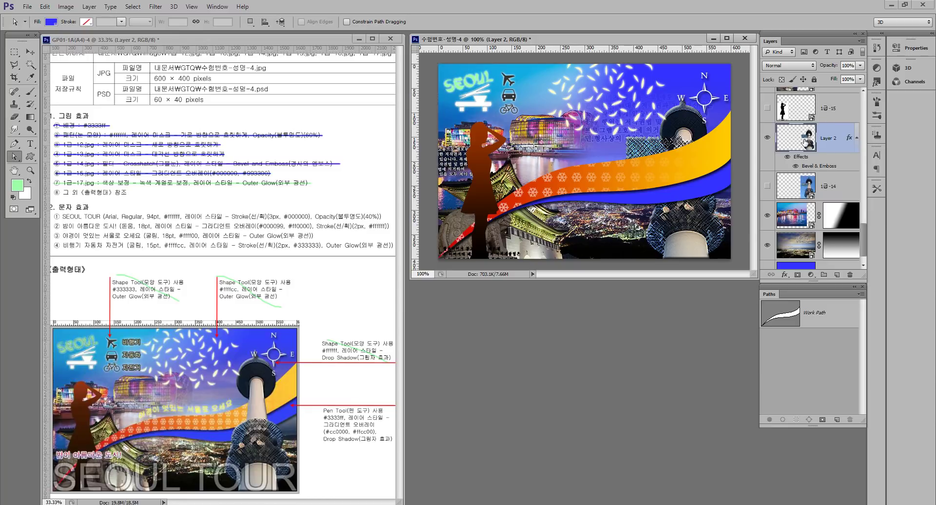
drag(805, 141, 805, 142)
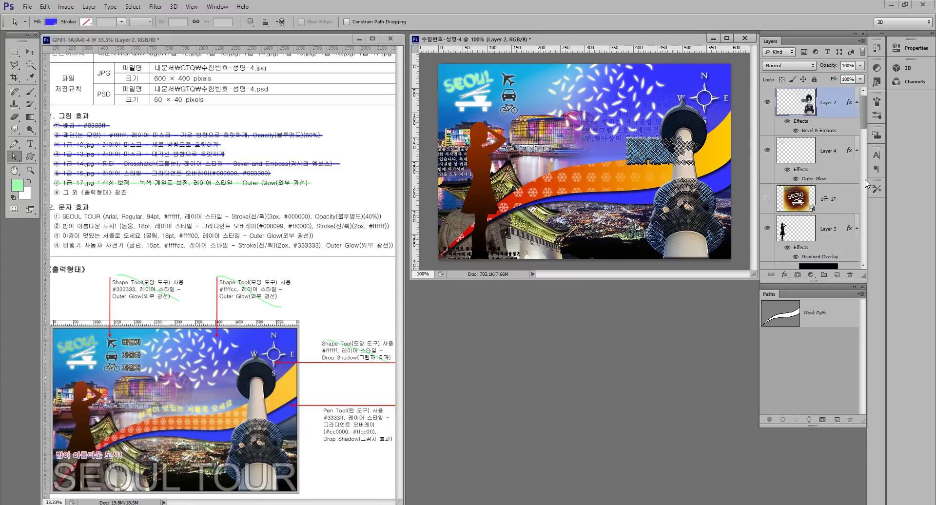
Bring the compass shape layer to the front of the stack, above the tower, and switch to the exam sheet document
drag(863, 117, 867, 181)
click(829, 157)
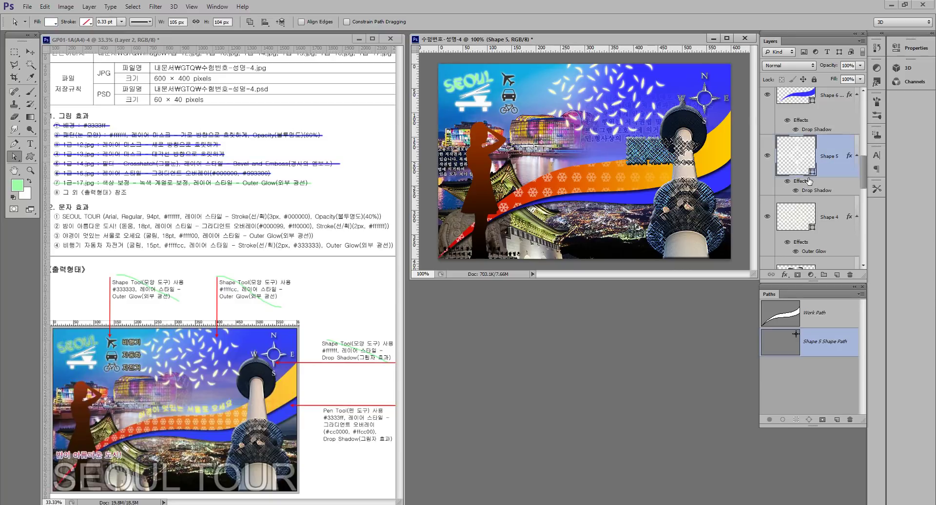
key(ctrl+bracketleft)
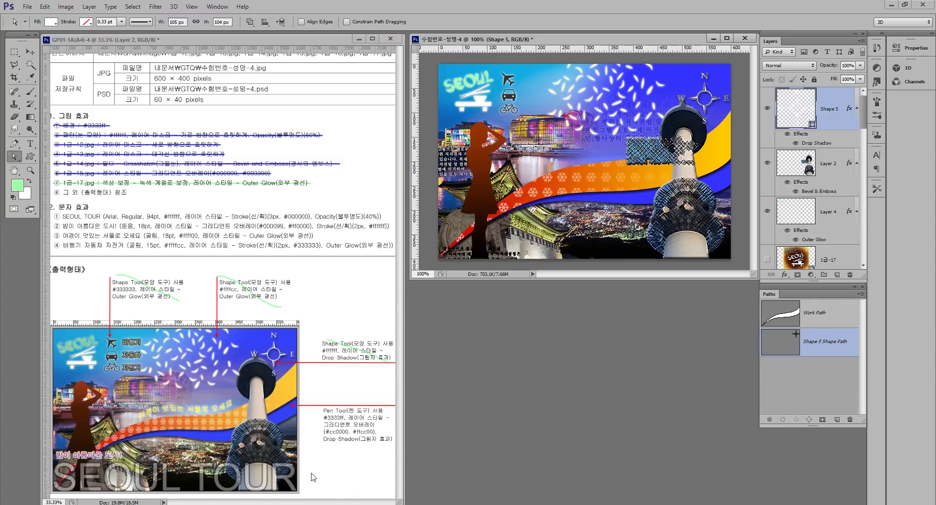
click(353, 460)
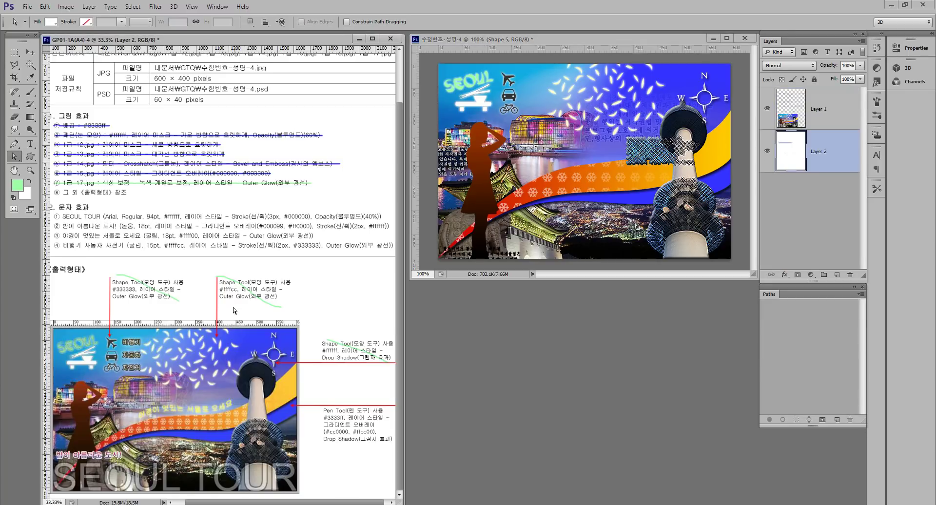
Strike through item ⑧ of the picture effects list on the exam sheet with the Brush
key(b)
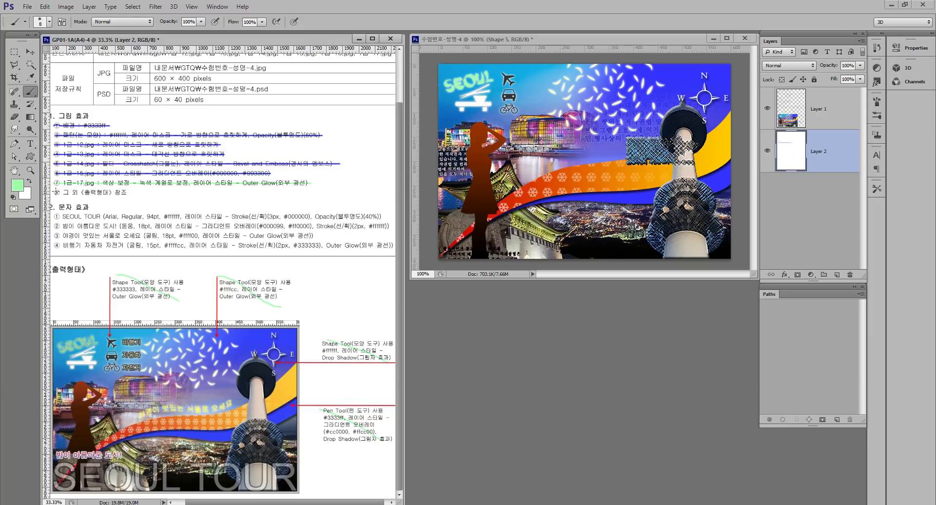
drag(54, 192, 134, 195)
Return to the composition, deselect the compass shape path and start a text line near the lower edge in Arial Regular
click(30, 143)
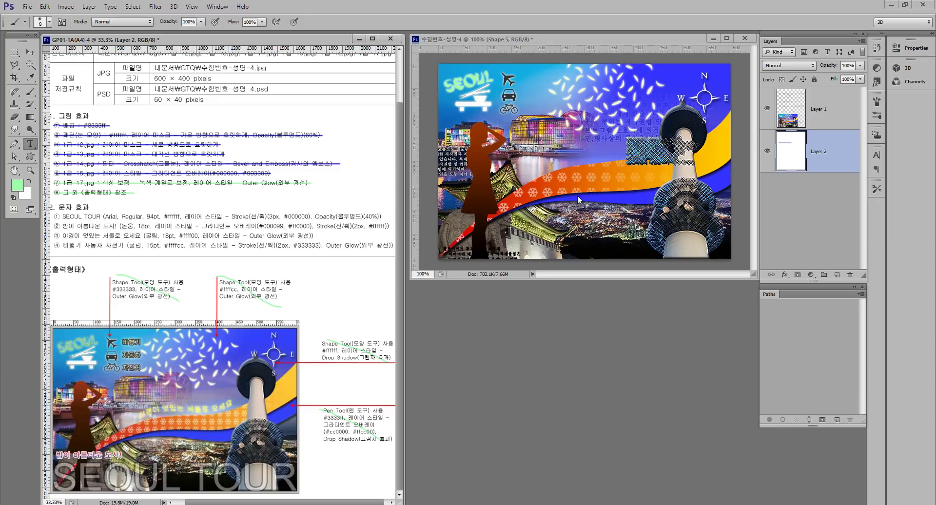
click(700, 49)
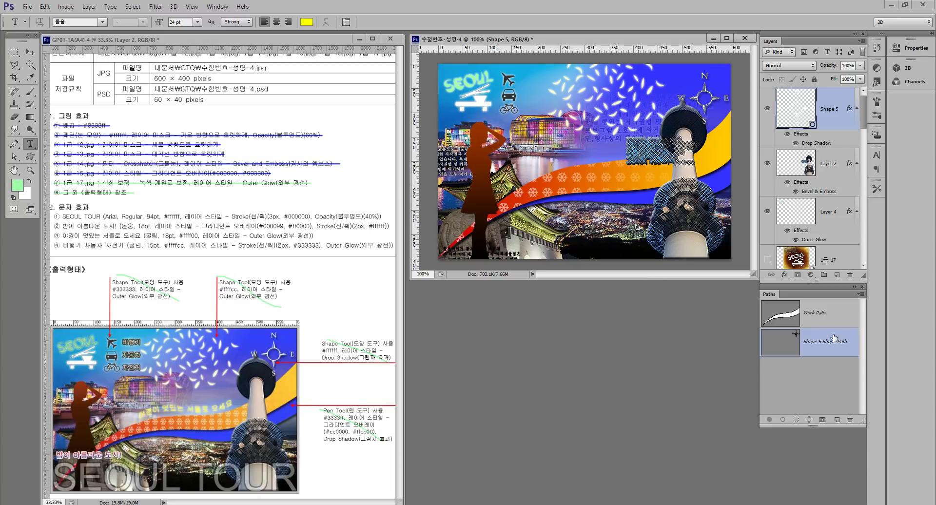
click(823, 394)
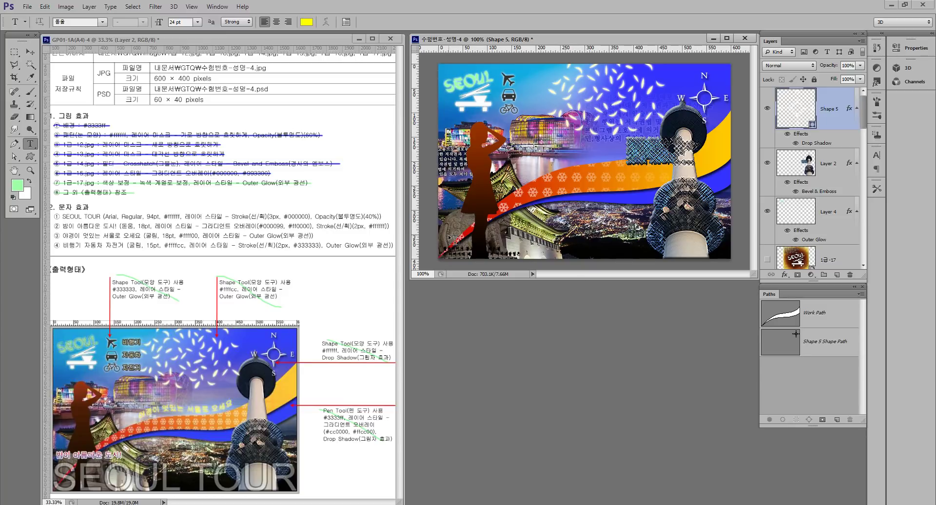
click(498, 239)
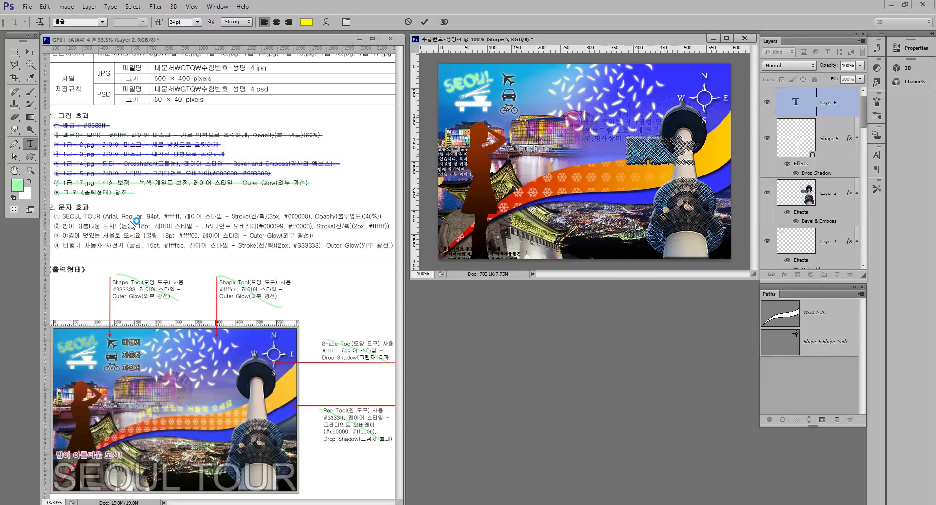
click(103, 22)
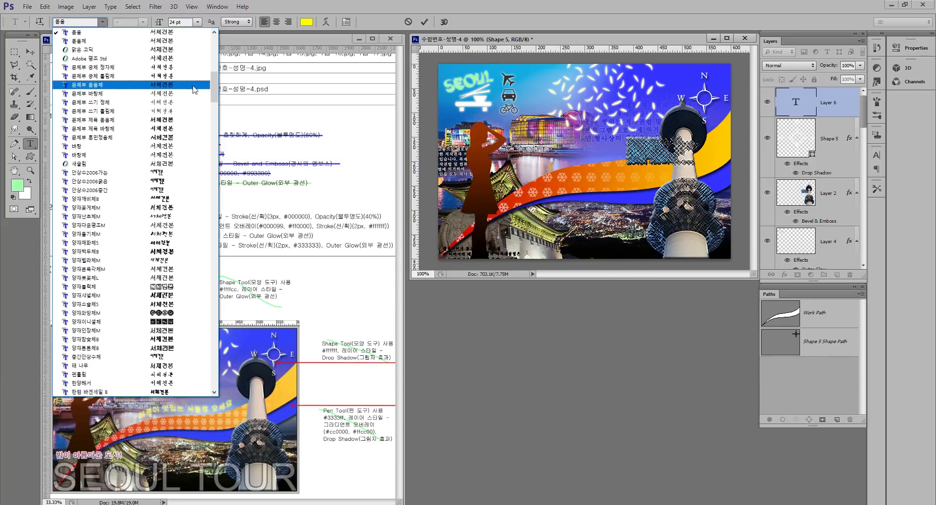
drag(213, 88, 214, 139)
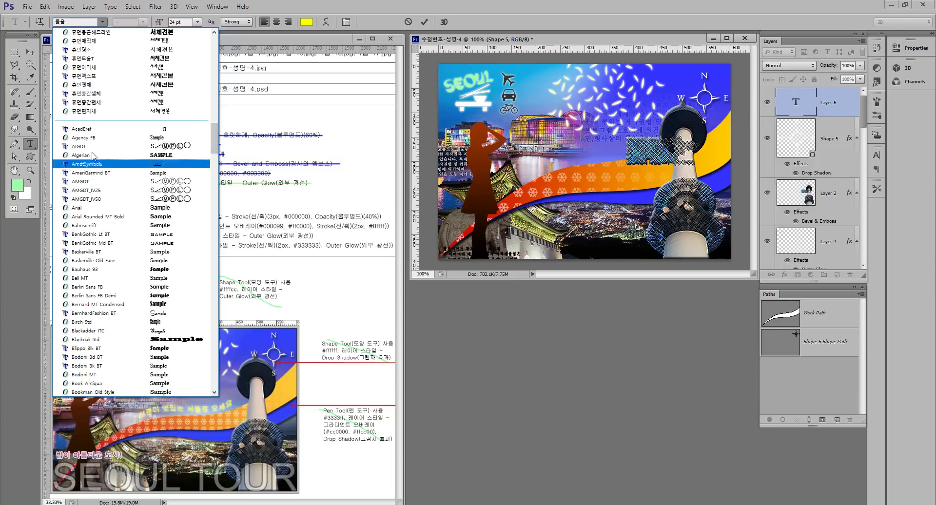
click(120, 208)
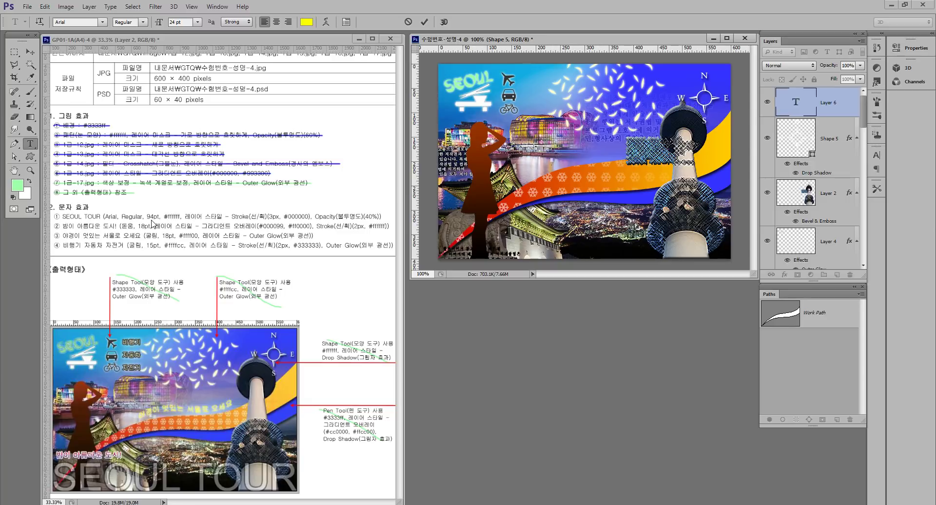
Set the new text's size to 94 pt and its colour to white, #ffffff
drag(189, 22, 134, 22)
text(94)
key(Return)
click(306, 22)
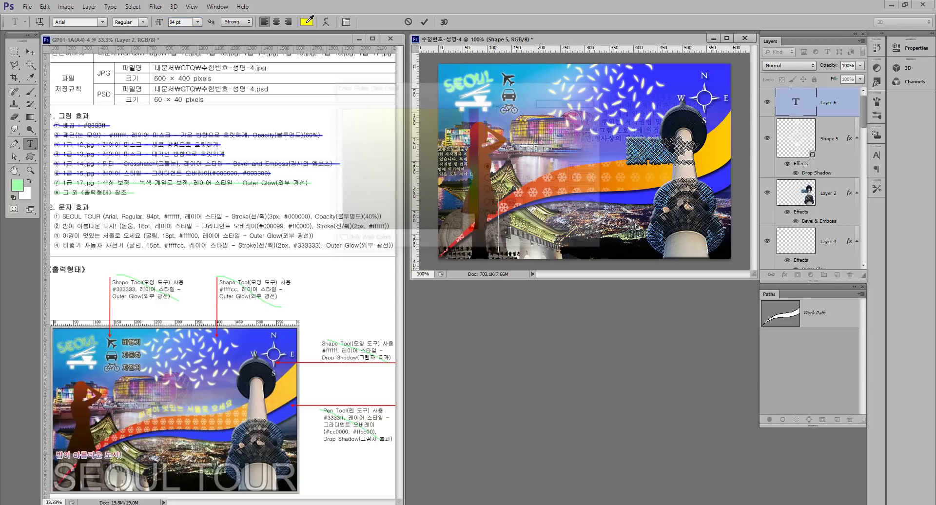
drag(394, 137, 321, 95)
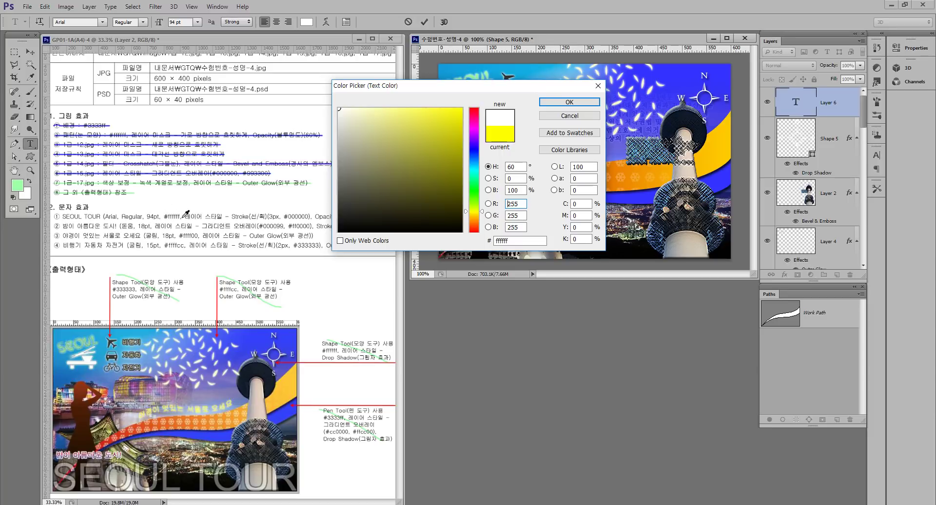
click(569, 102)
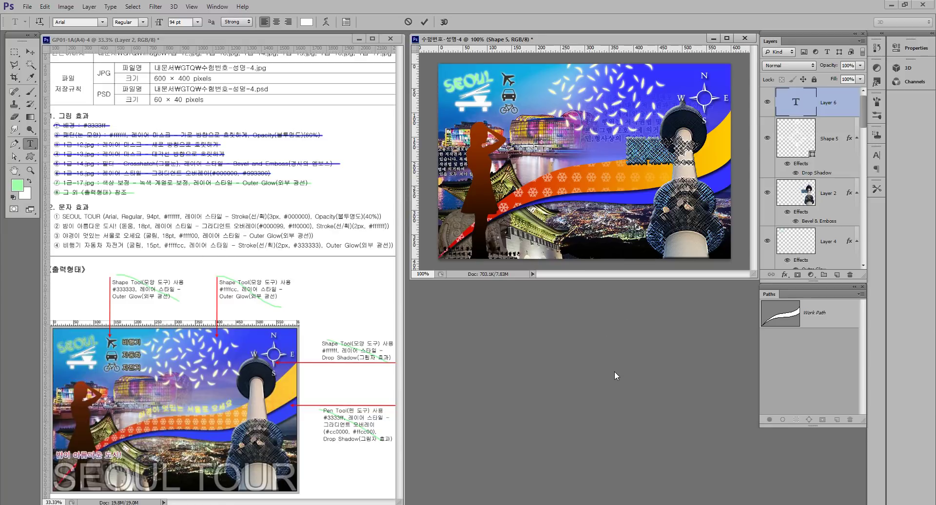
Enter the text "SEOUL TOUR" and position it across the full width along the bottom of the composition
text(SE)
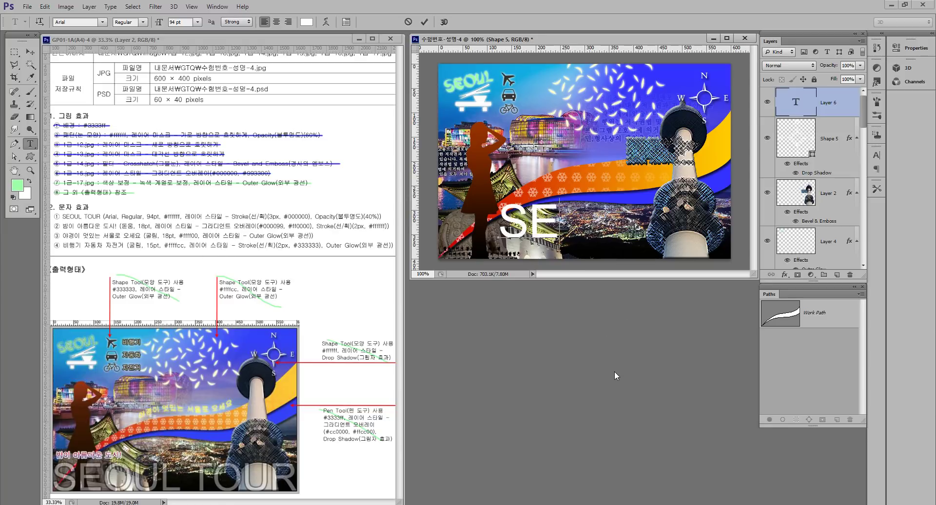
text(OUL TO)
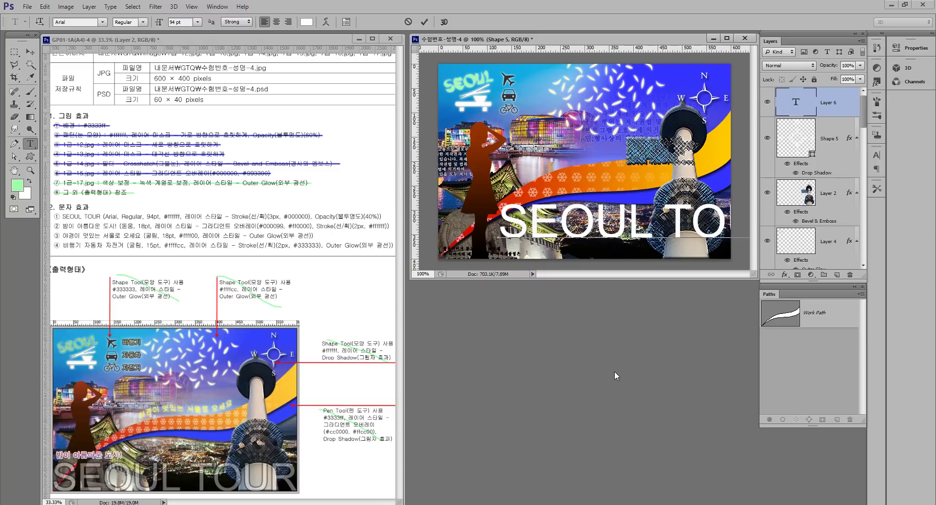
click(30, 52)
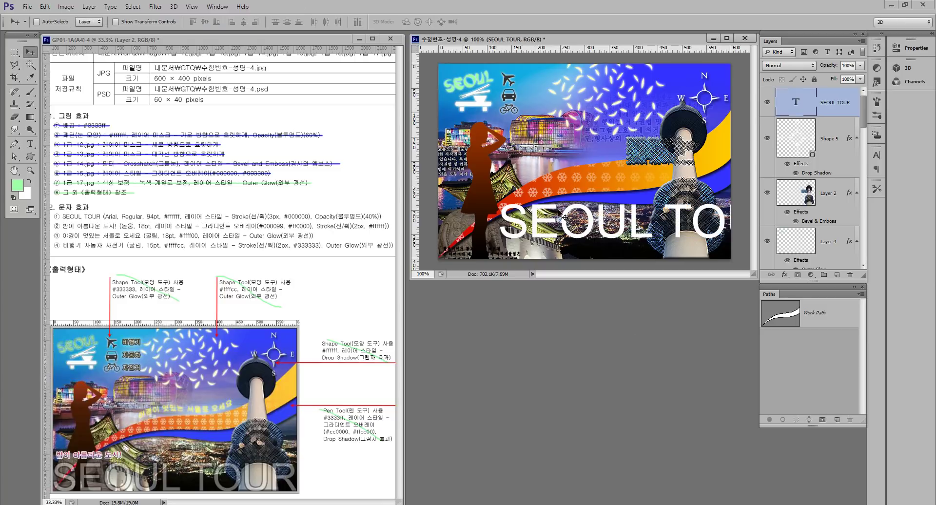
drag(623, 233, 563, 250)
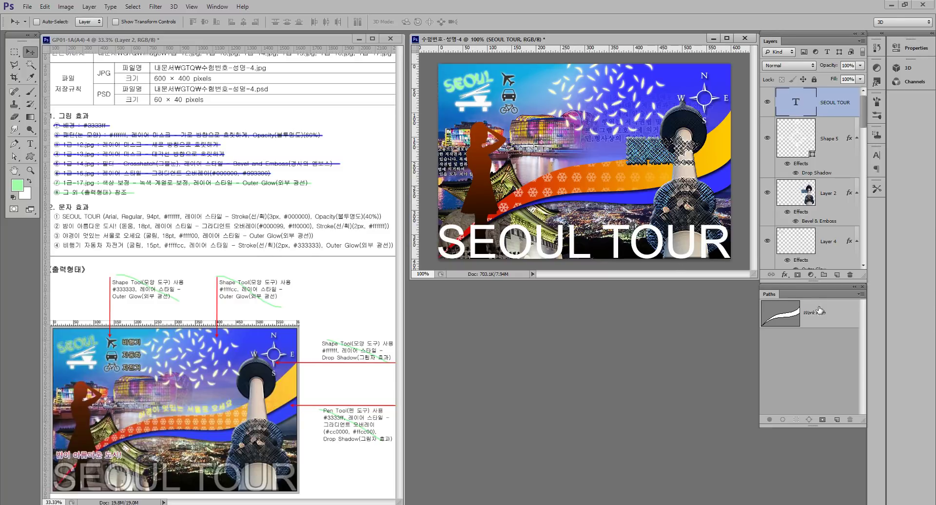
Add a 3 px Stroke in #000000 to the SEOUL TOUR text layer's style
click(785, 275)
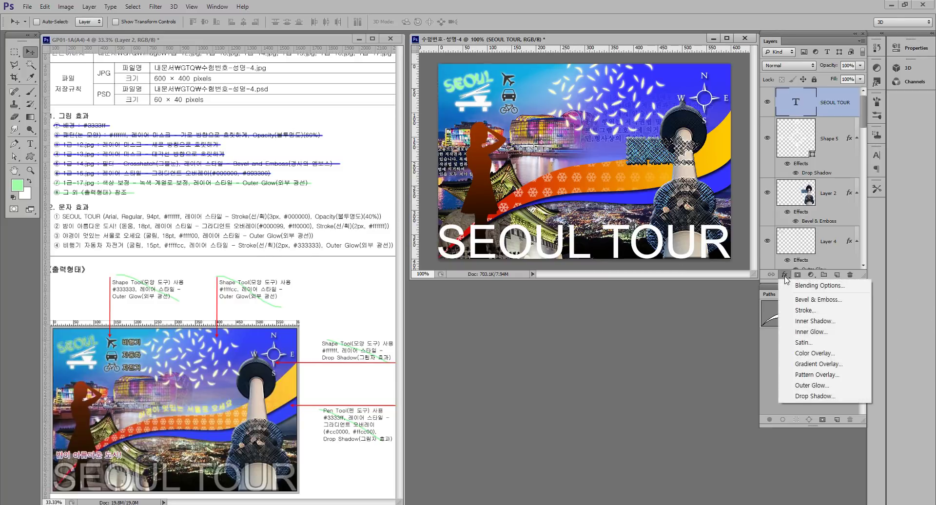
click(811, 311)
double_click(597, 296)
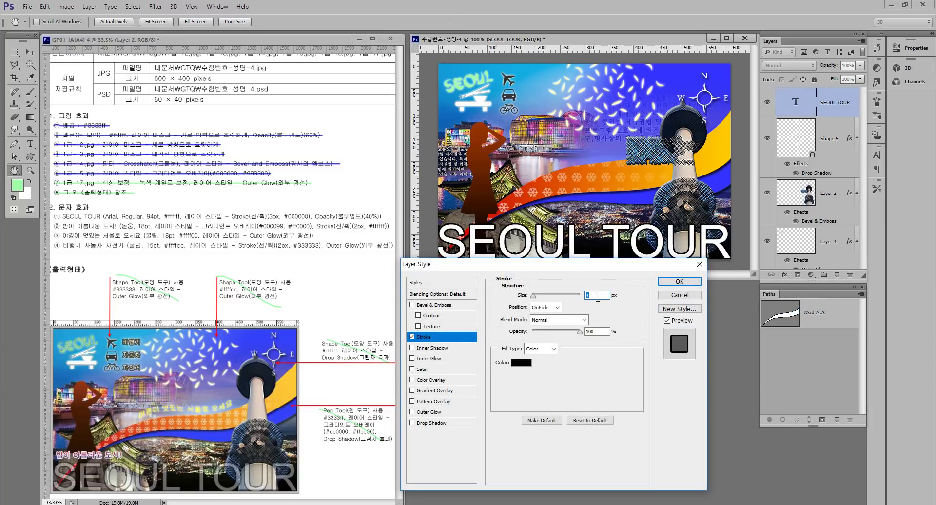
click(516, 364)
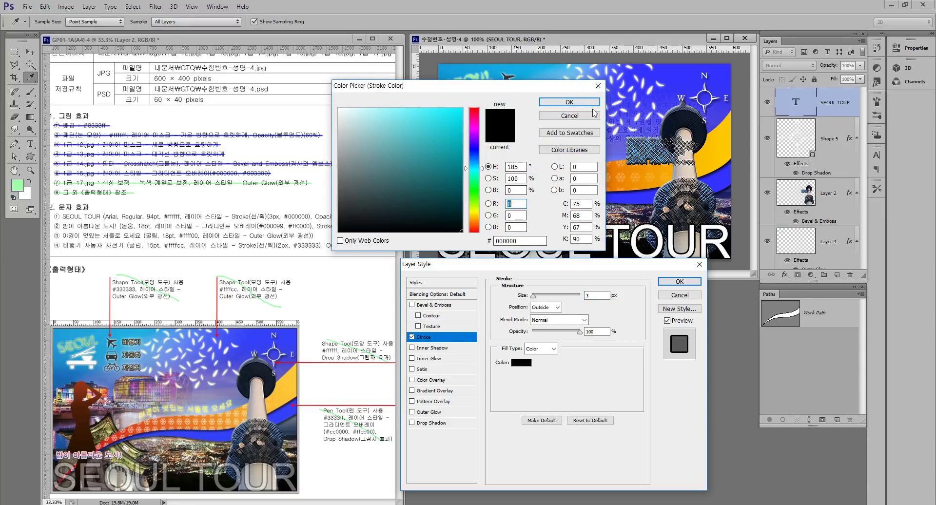
click(589, 104)
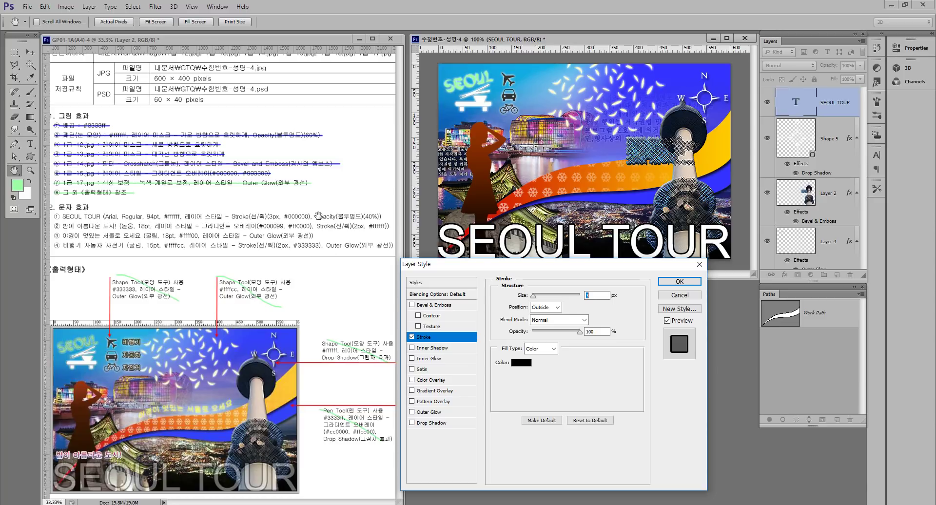
Try a 40% opacity on the SEOUL TOUR stroke and restore it to 100%
click(600, 332)
text(40)
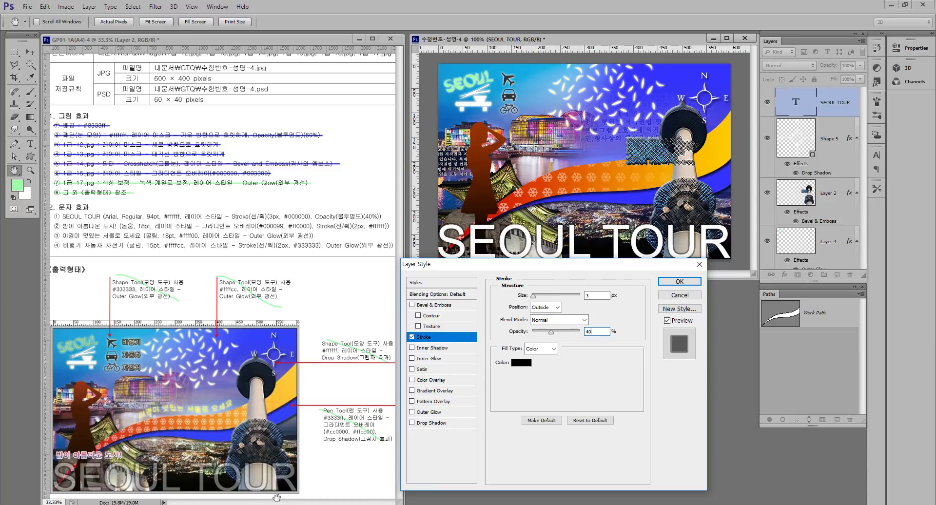
drag(587, 332, 535, 331)
text(100)
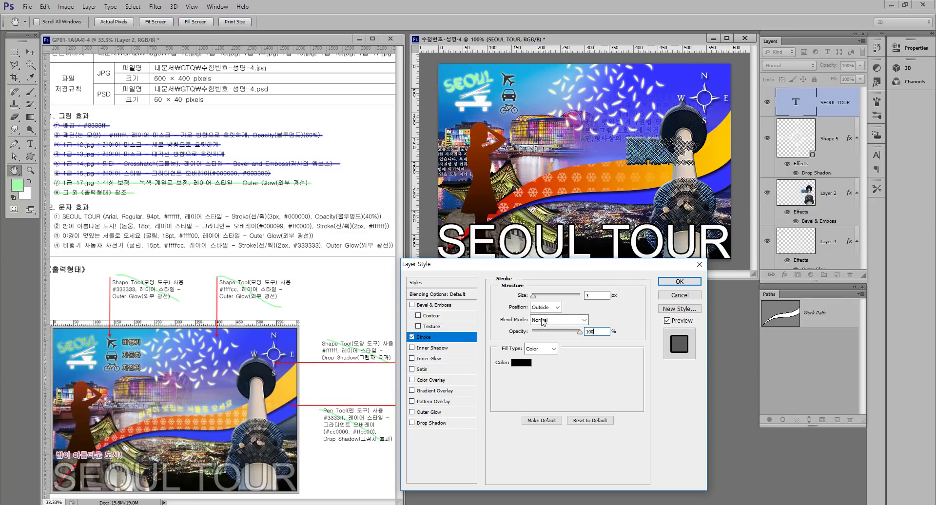
Apply the stroke style and set the SEOUL TOUR layer's opacity to 40%
click(680, 281)
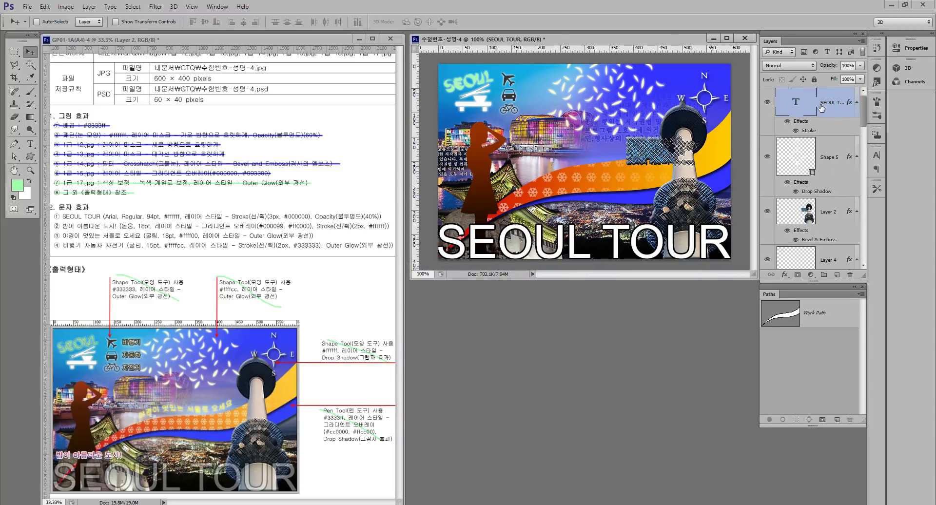
click(842, 66)
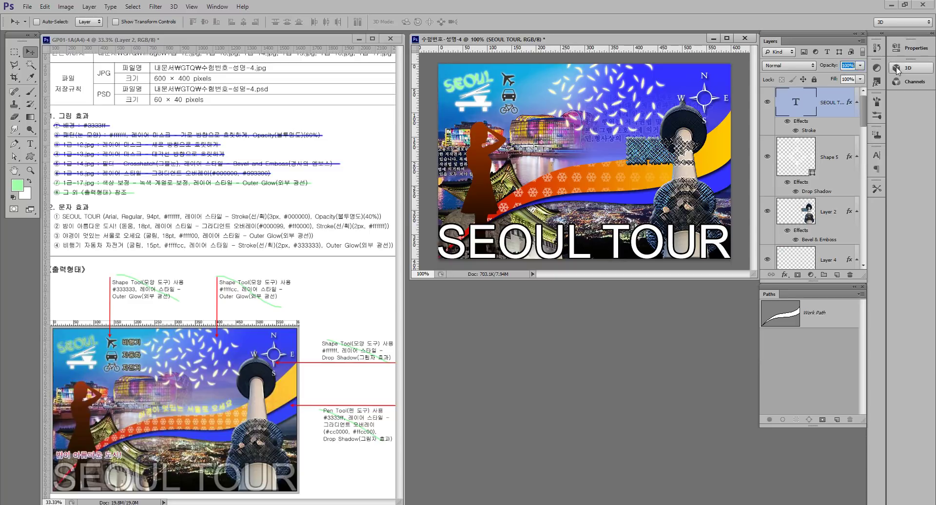
text(40)
key(Return)
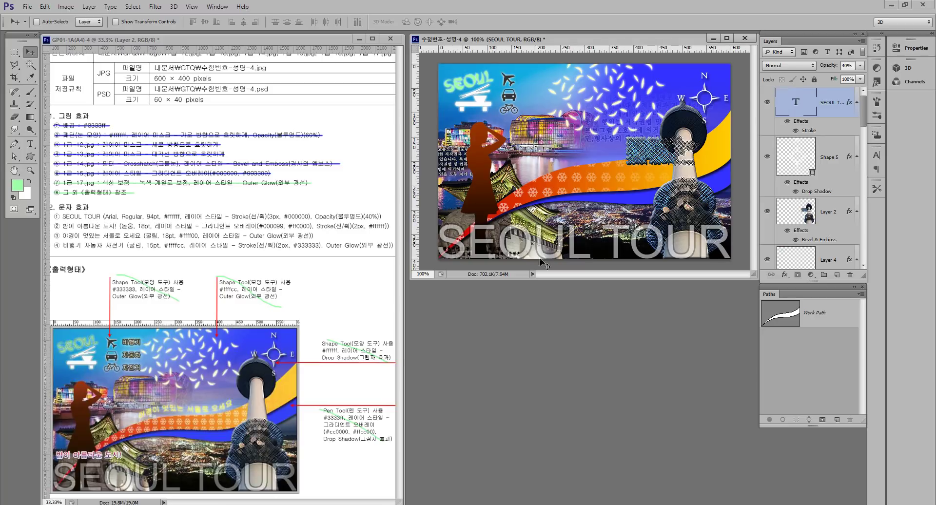
Strike through item ① of the text effects list on the exam sheet with the Brush
click(130, 225)
key(b)
drag(53, 216, 371, 216)
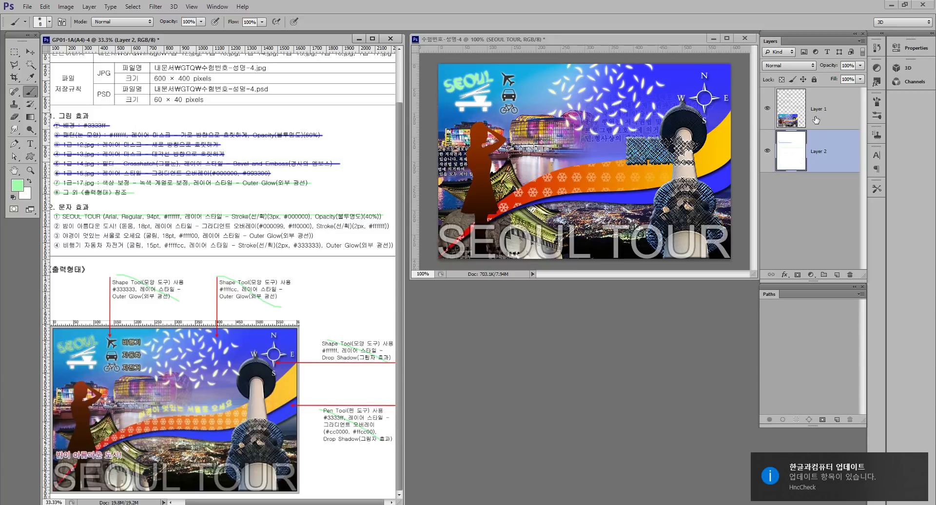
Start a new text line in the middle of the composition with the font 돋움 at 18 pt
click(677, 39)
click(30, 143)
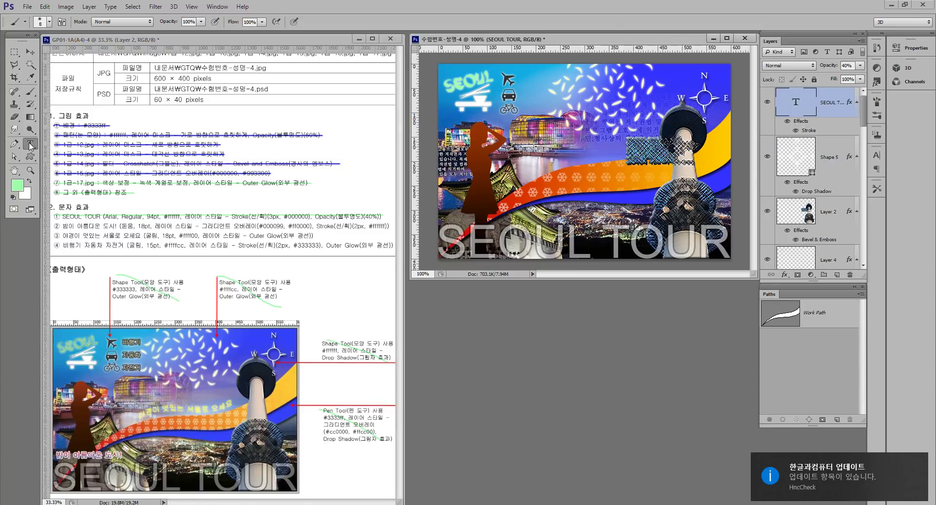
click(530, 159)
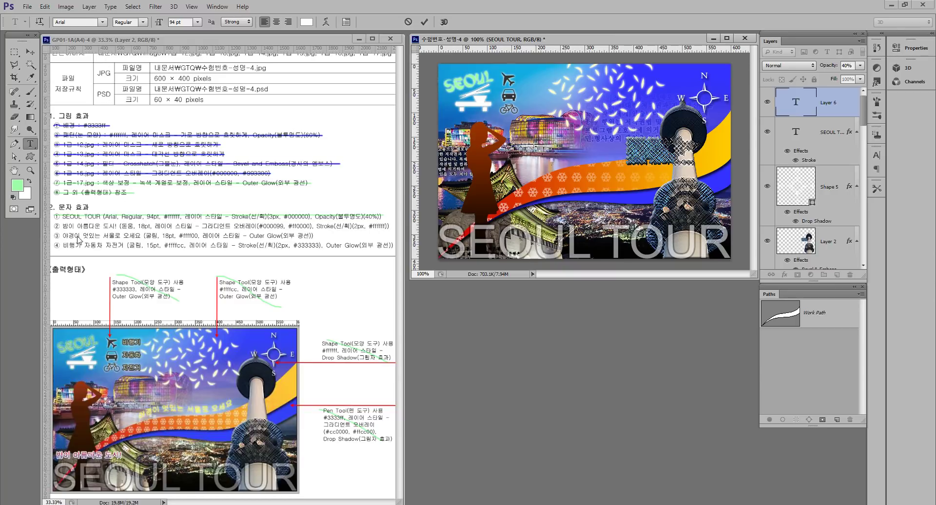
click(80, 21)
key(Return)
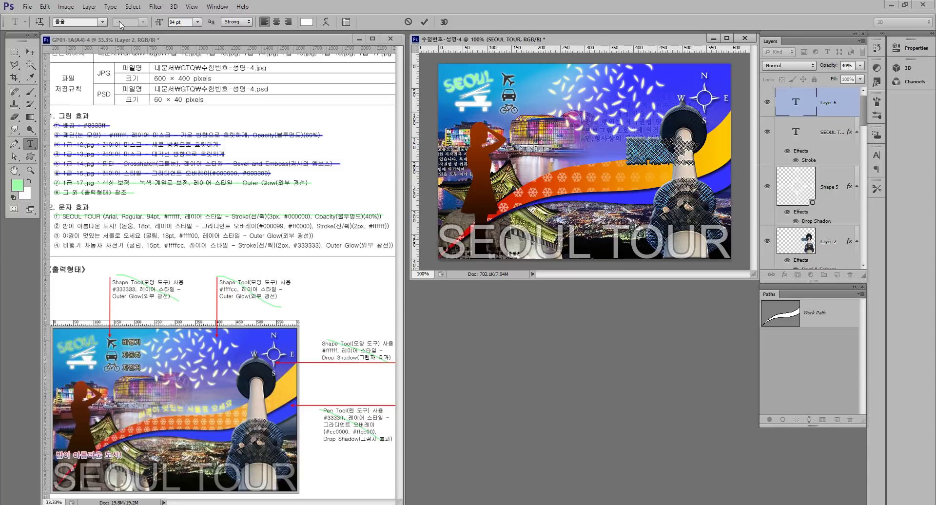
click(190, 24)
text(18)
key(Return)
Enter the text "밤이 아름다운 도시!" and place it just above the beginning of SEOUL TOUR
text(밤이 아름다운 도시!)
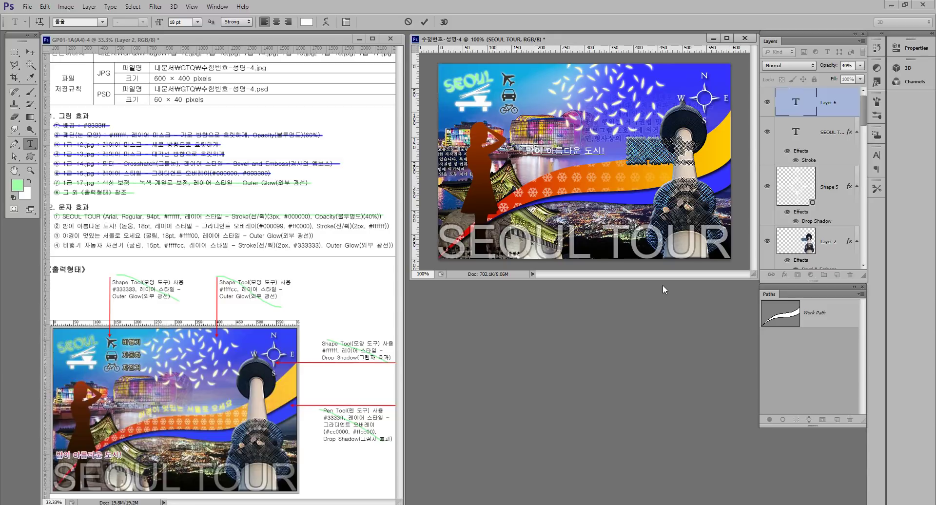
click(30, 52)
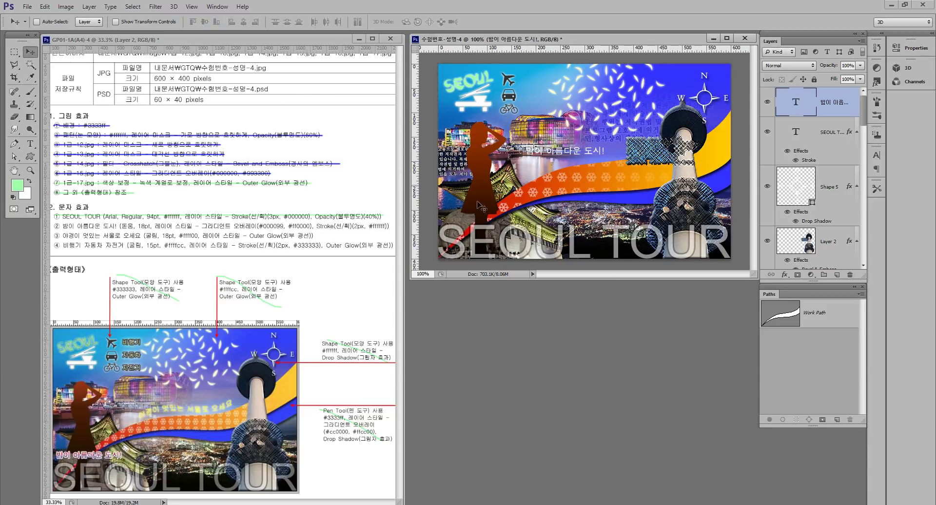
drag(571, 155, 486, 217)
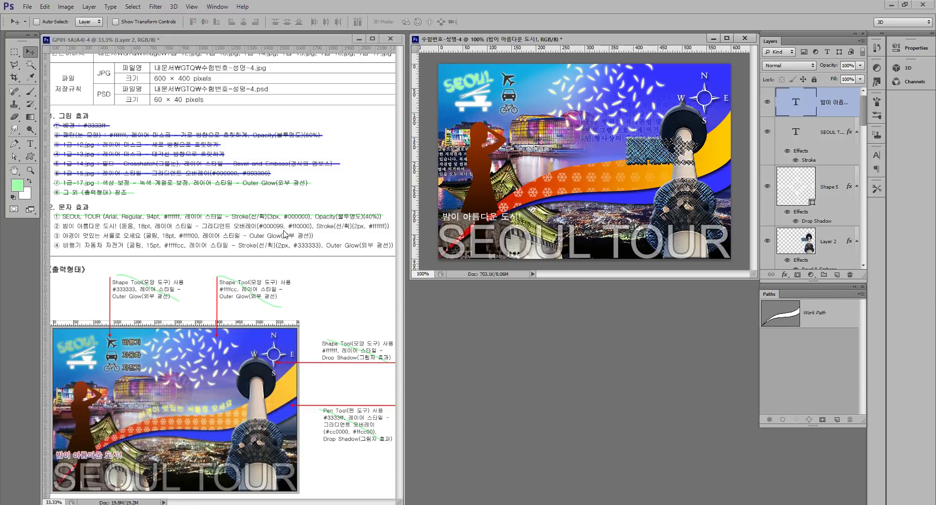
Add a Gradient Overlay to the "밤이 아름다운 도시!" layer and set the gradient's starting colour to #000099
click(789, 278)
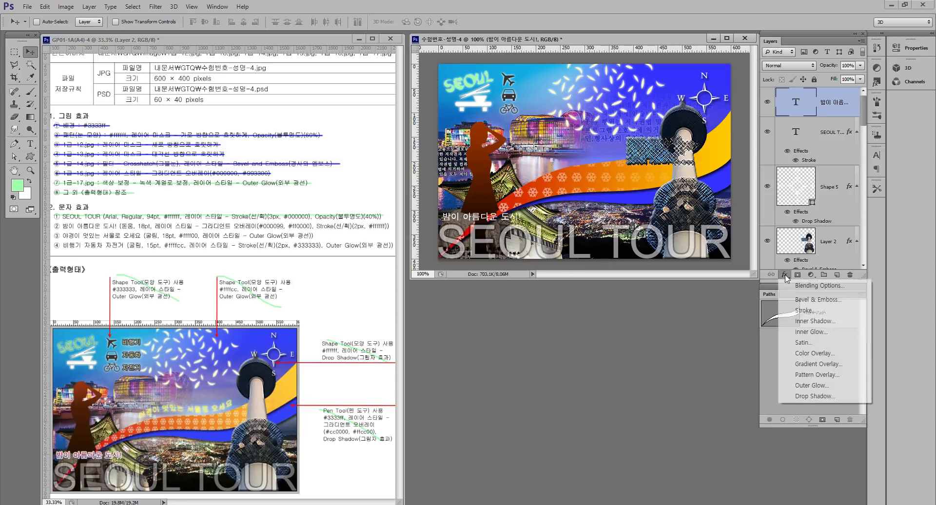
click(824, 368)
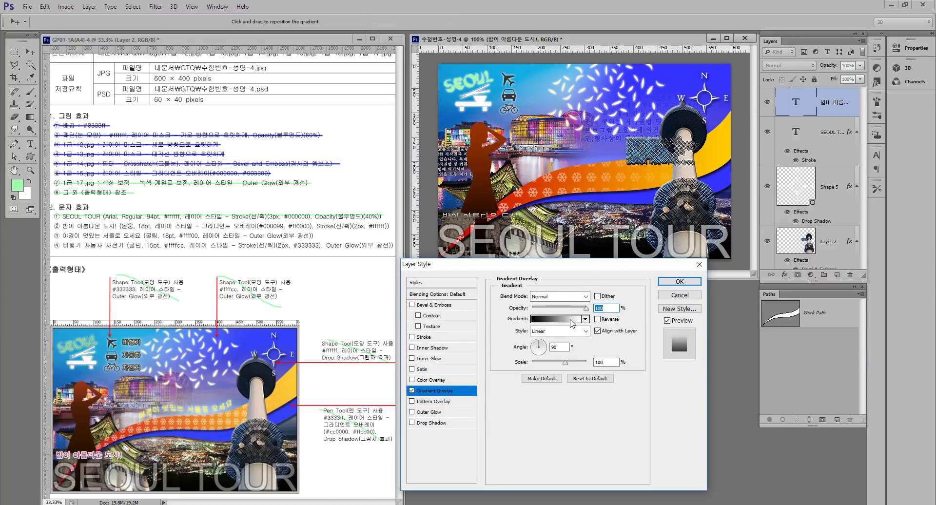
click(572, 323)
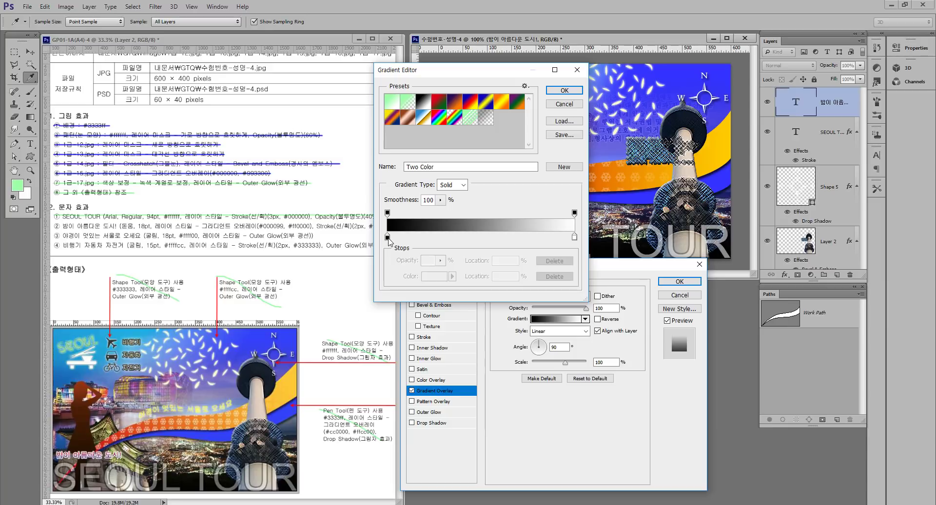
click(388, 237)
click(435, 276)
click(524, 240)
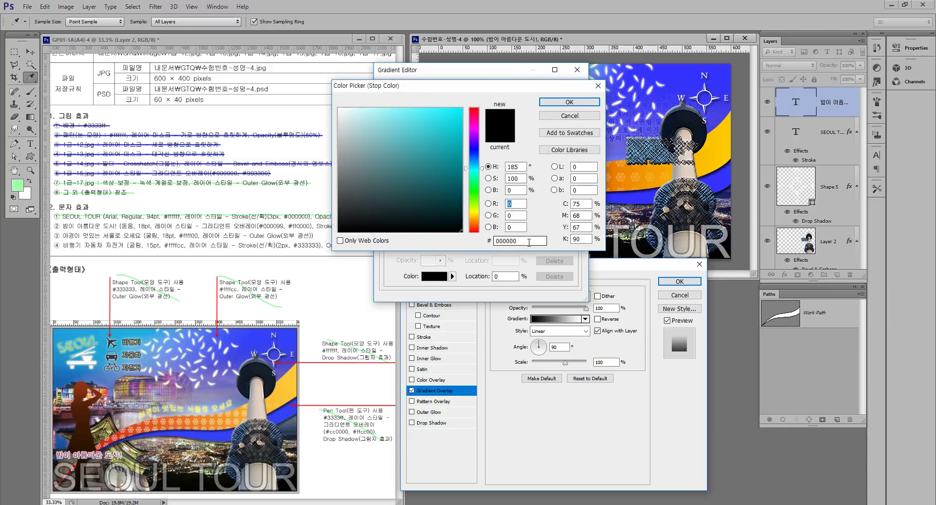
key(BackSpace)
key(BackSpace)
text(99)
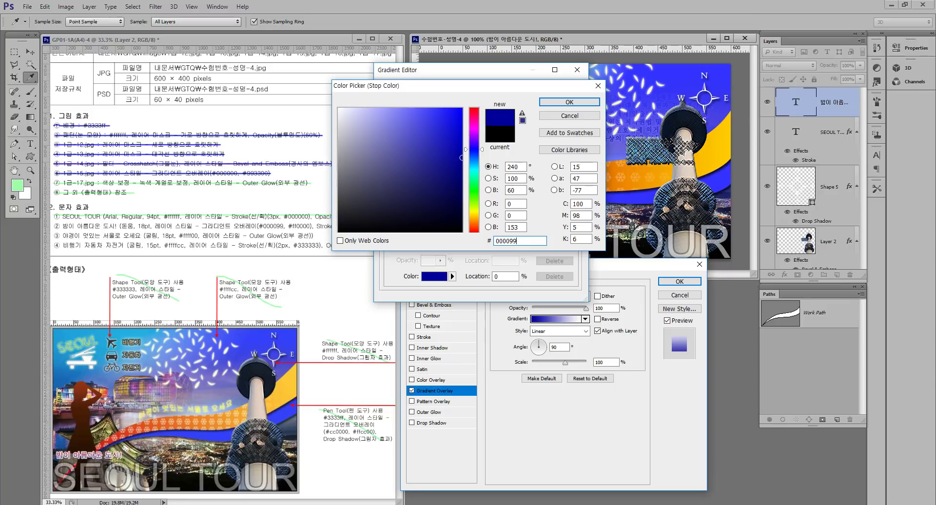
key(Return)
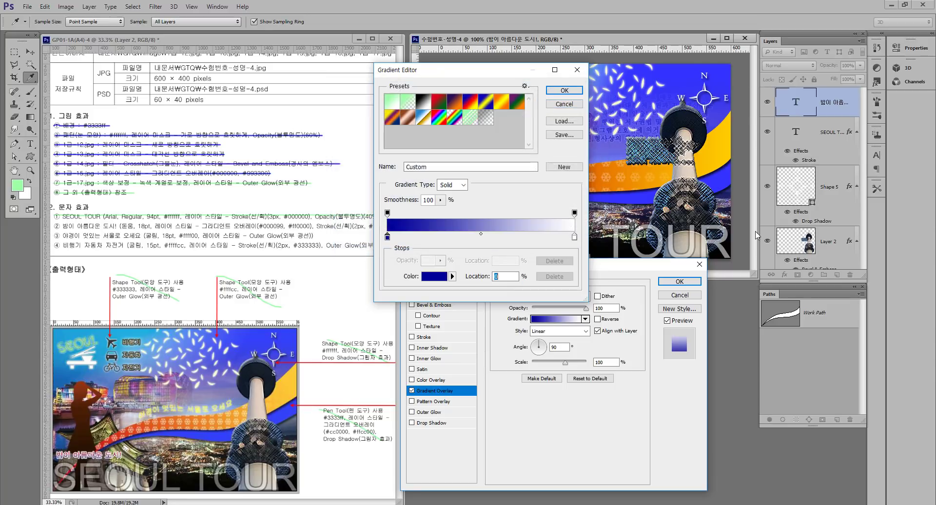
Set the gradient's end colour to #ff0000 and accept the gradient
click(574, 238)
click(435, 276)
click(505, 241)
text(0000)
key(Return)
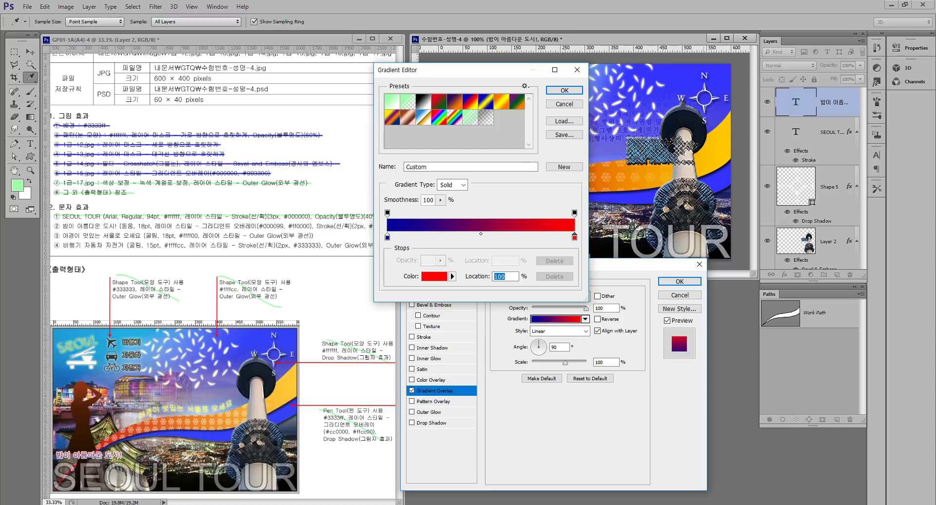
click(562, 92)
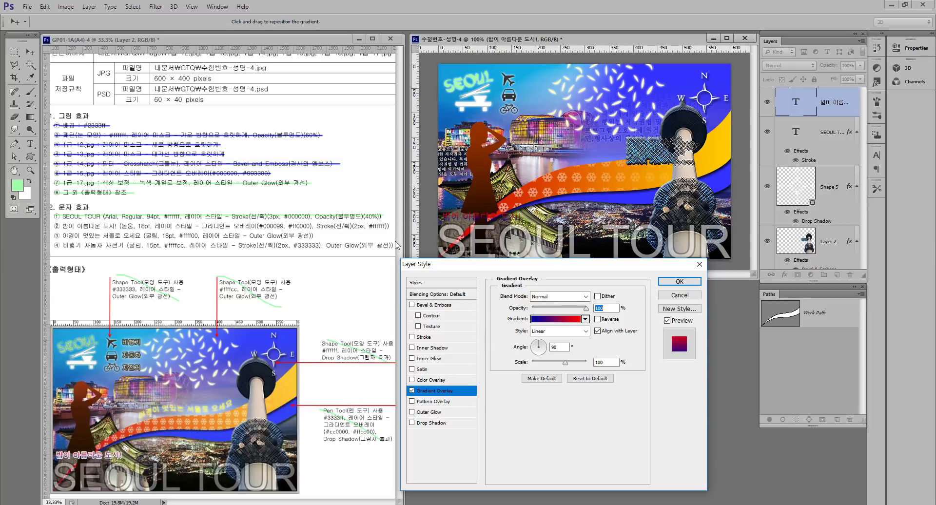
Add a 2 px #ffffff stroke to the "밤이 아름다운 도시!" text and apply the layer styles
click(424, 337)
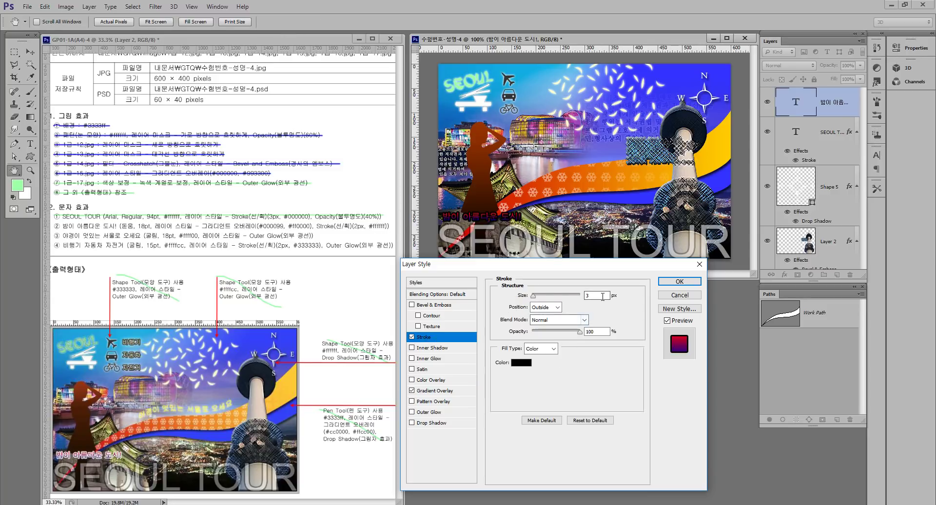
text(2)
click(521, 363)
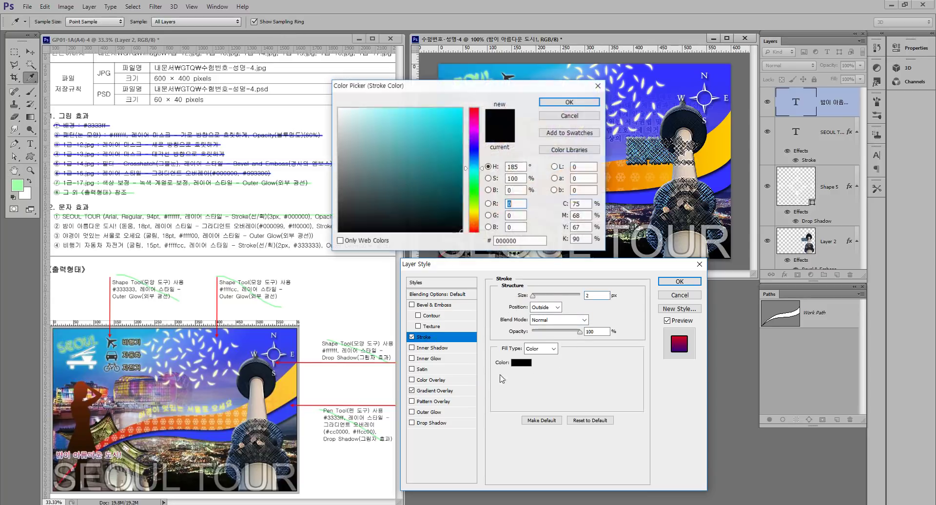
click(339, 108)
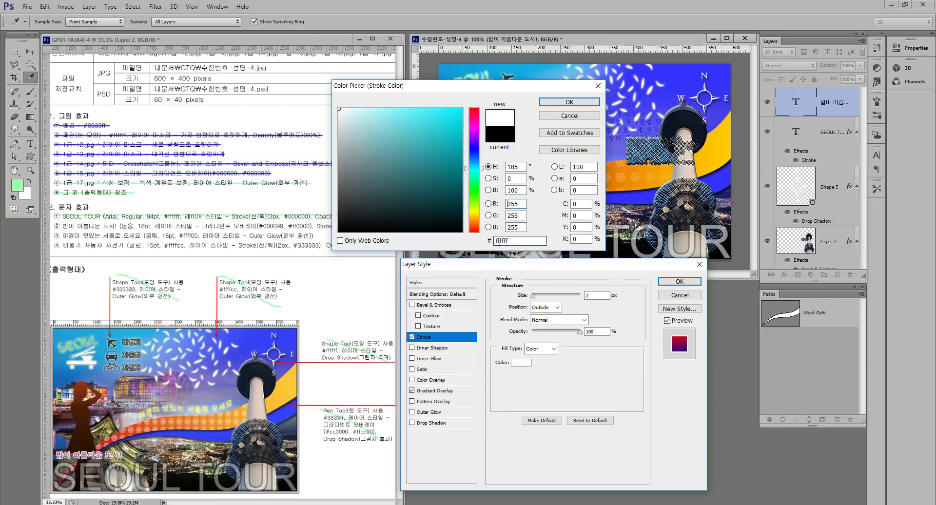
click(569, 101)
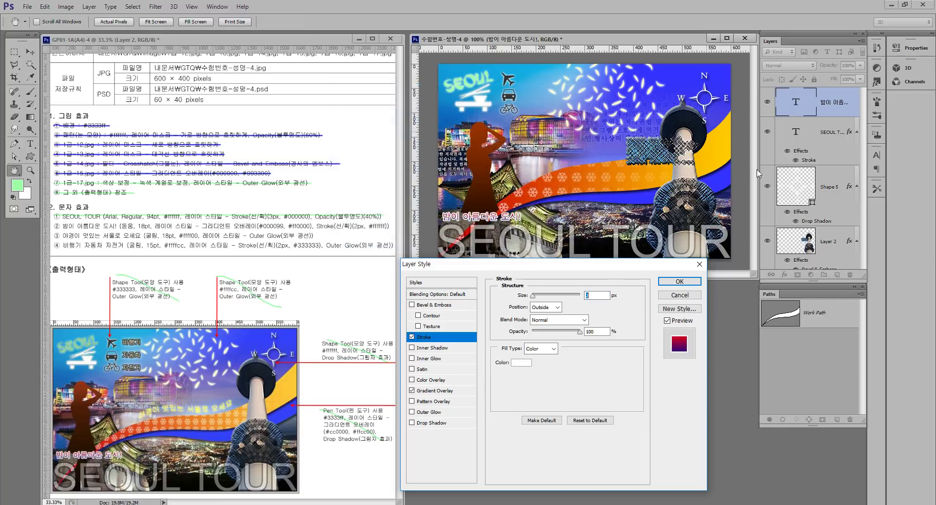
click(693, 283)
click(680, 282)
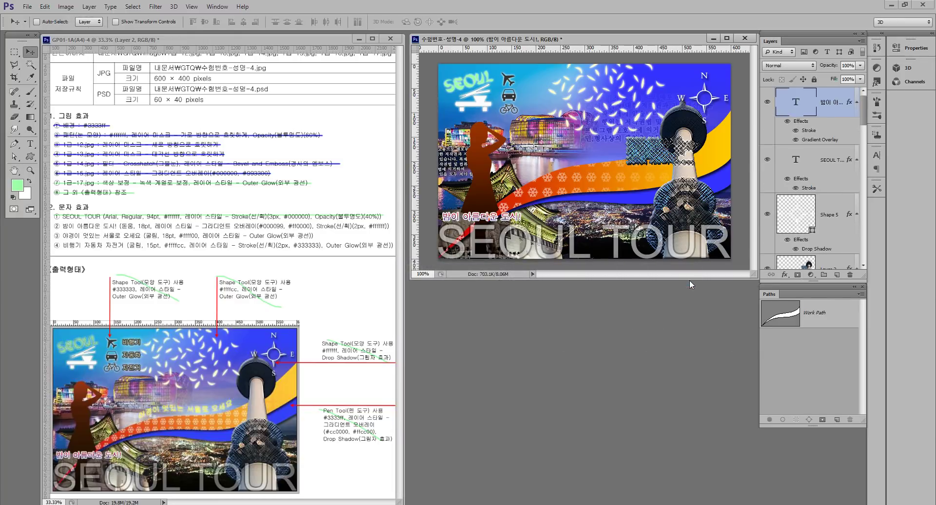
Strike through item ② of the text effects list on the exam sheet with the Brush
click(156, 233)
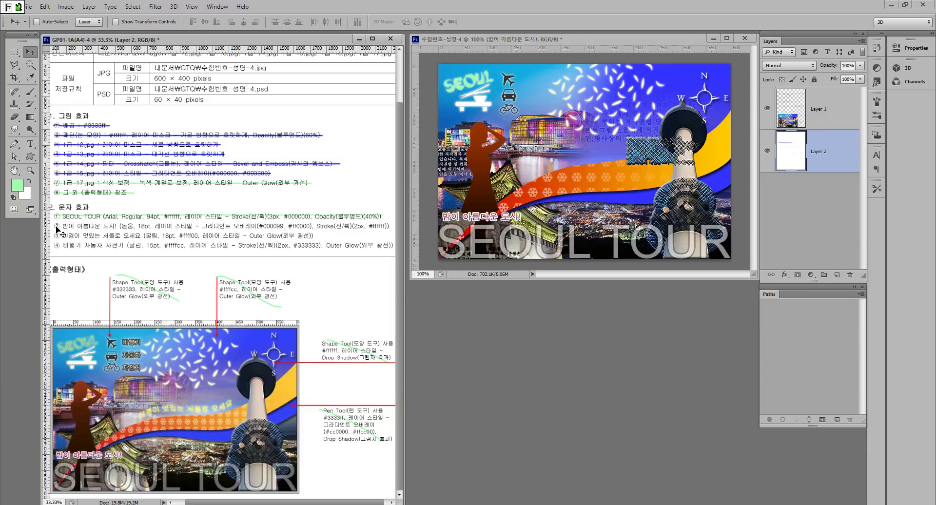
key(b)
drag(54, 226, 342, 236)
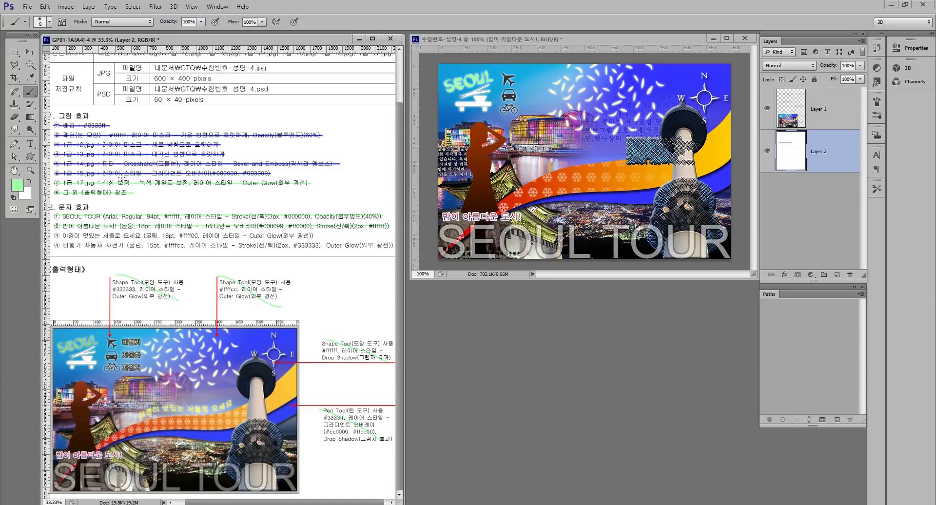
Prepare the Type tool in the composition with the font 굴림 at 18 pt and the text colour #ffff00
click(30, 144)
click(666, 40)
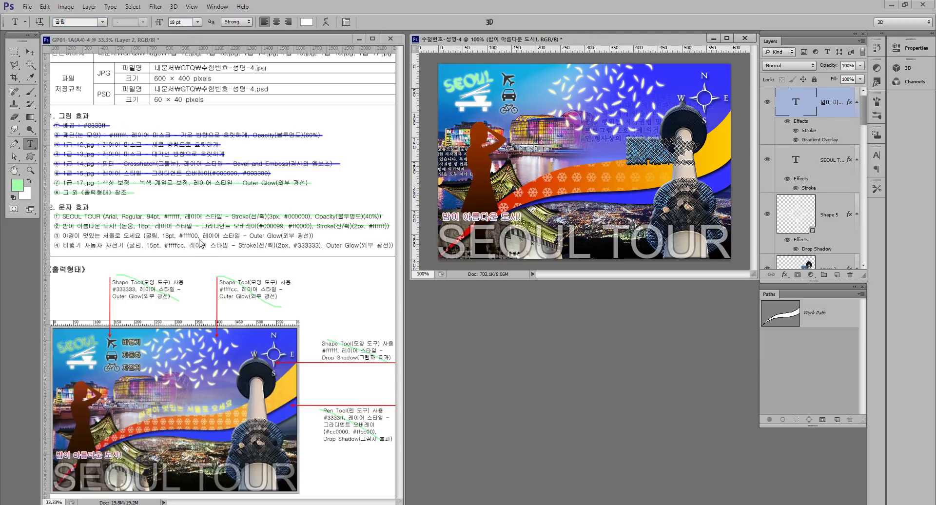
click(307, 21)
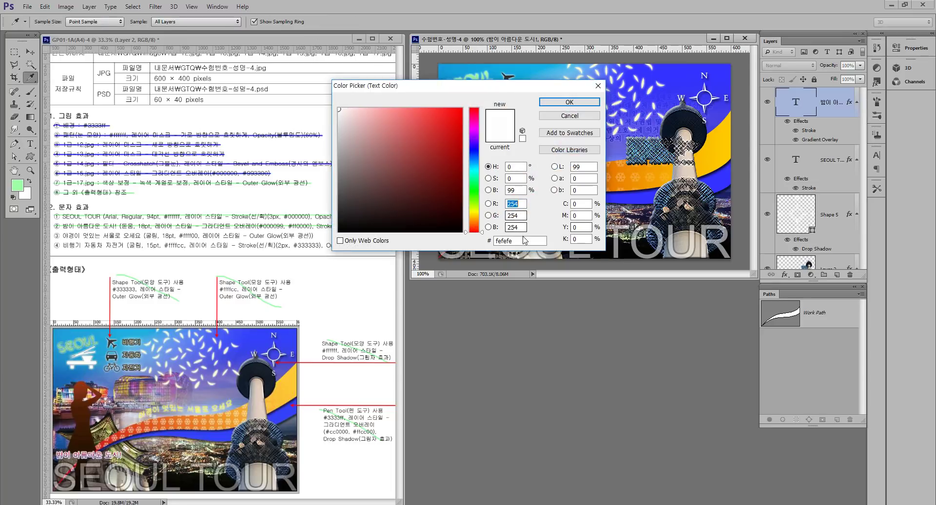
text(f)
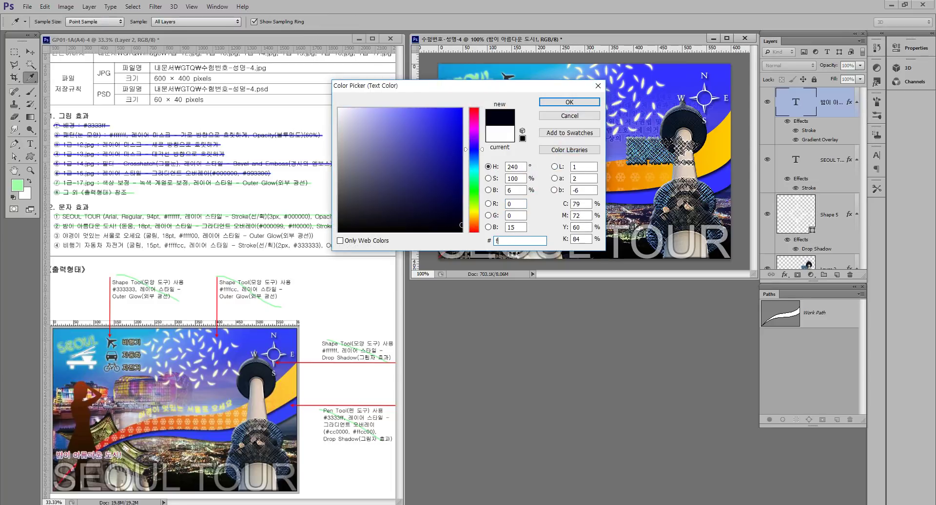
text(fff00)
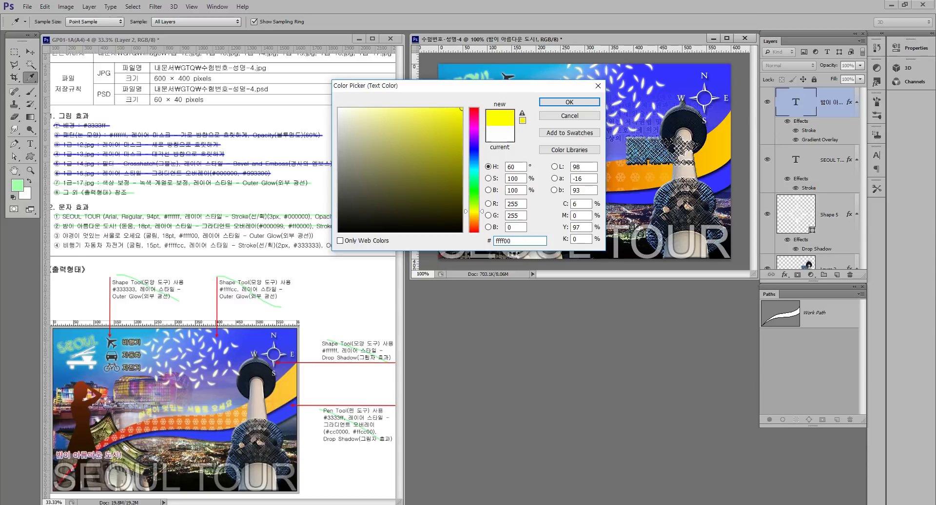
key(Return)
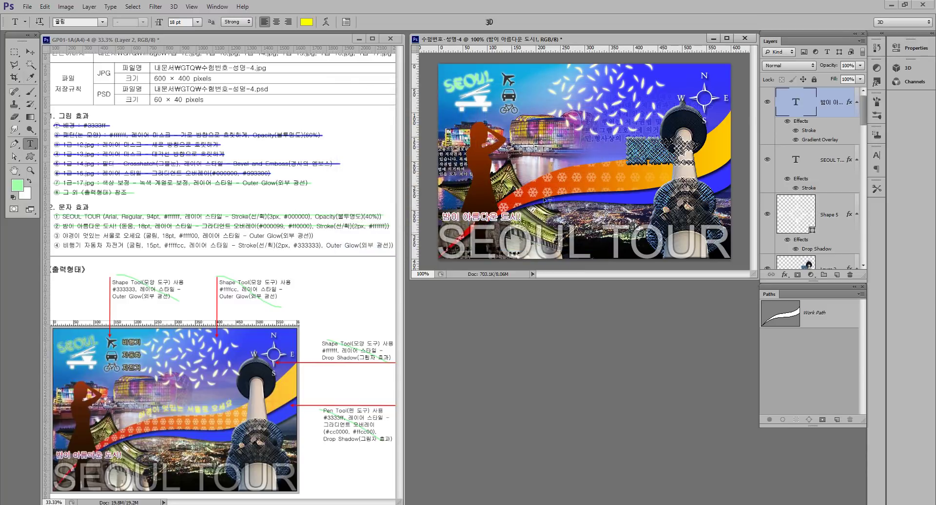
Enter the text "야경이 멋있는 서울로 오세요" and place it above the orange ribbon in the middle of the composition
click(549, 166)
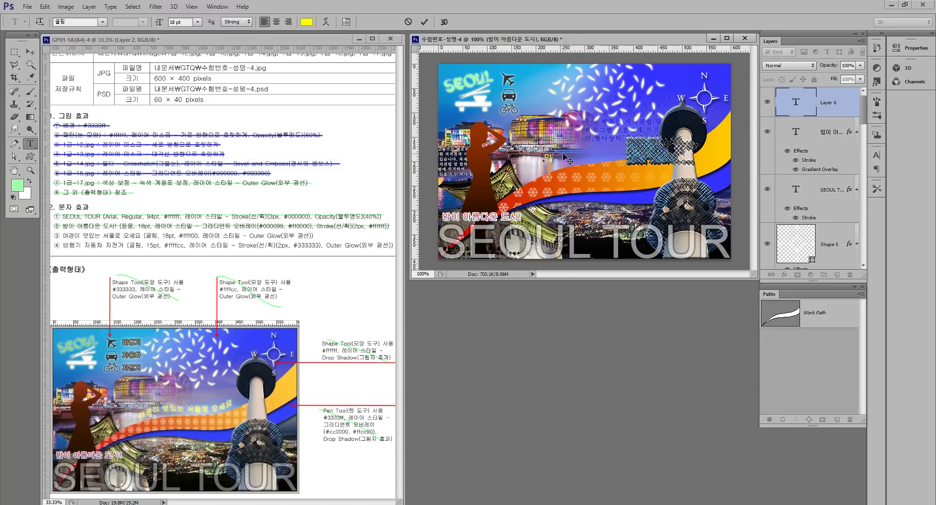
text(야경이 멋있는 서울로 오세요)
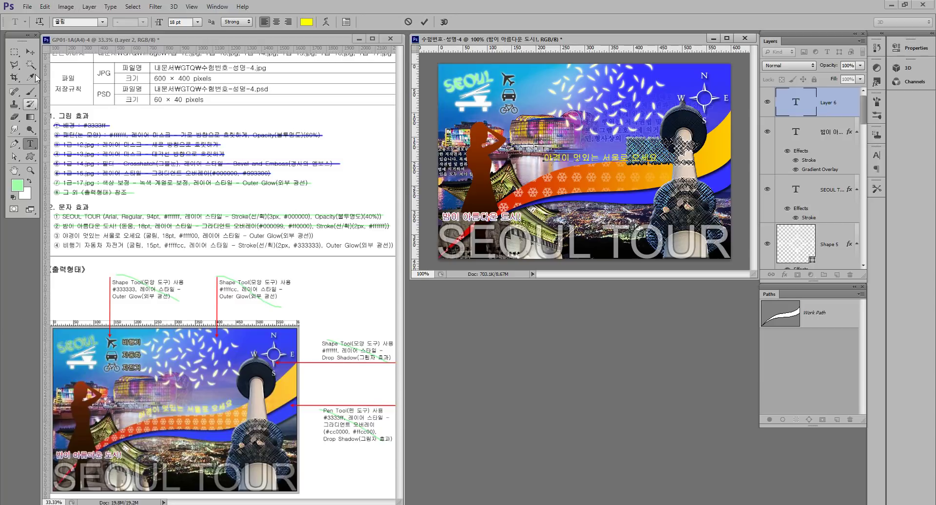
click(30, 52)
drag(608, 161, 591, 155)
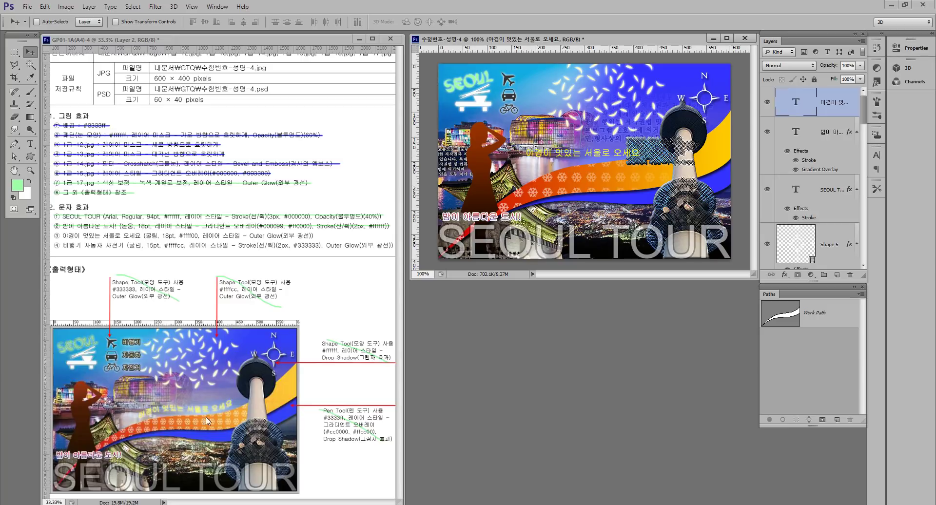
Warp the "야경이 멋있는 서울로 오세요" text with the Flag style, horizontal, with a +50% bend
double_click(795, 103)
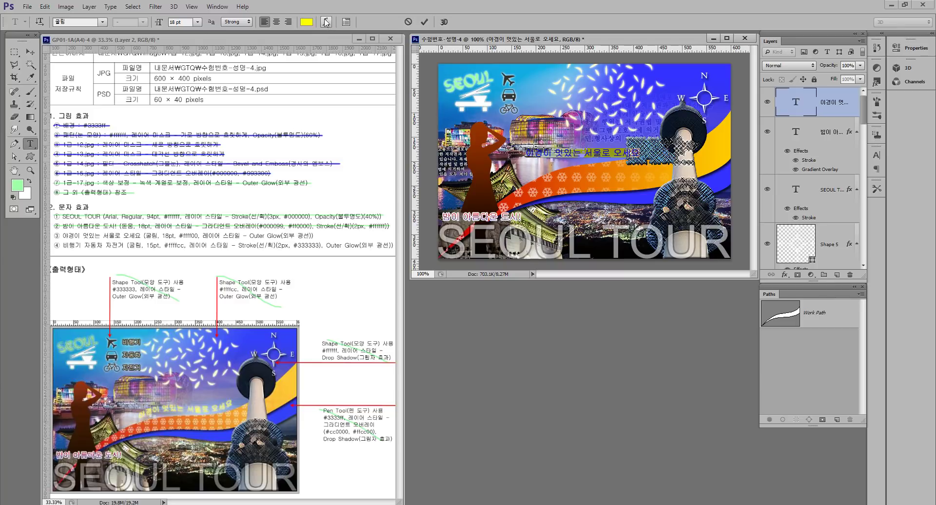
click(326, 23)
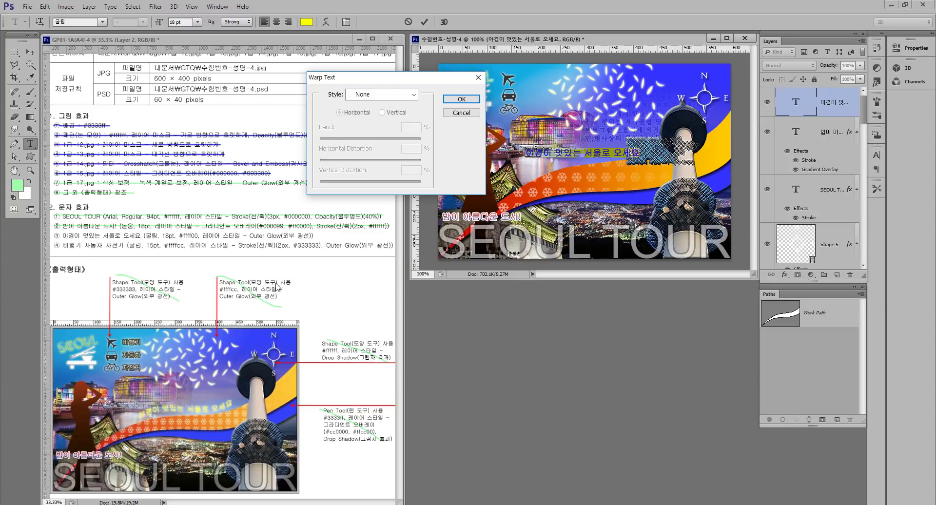
click(390, 95)
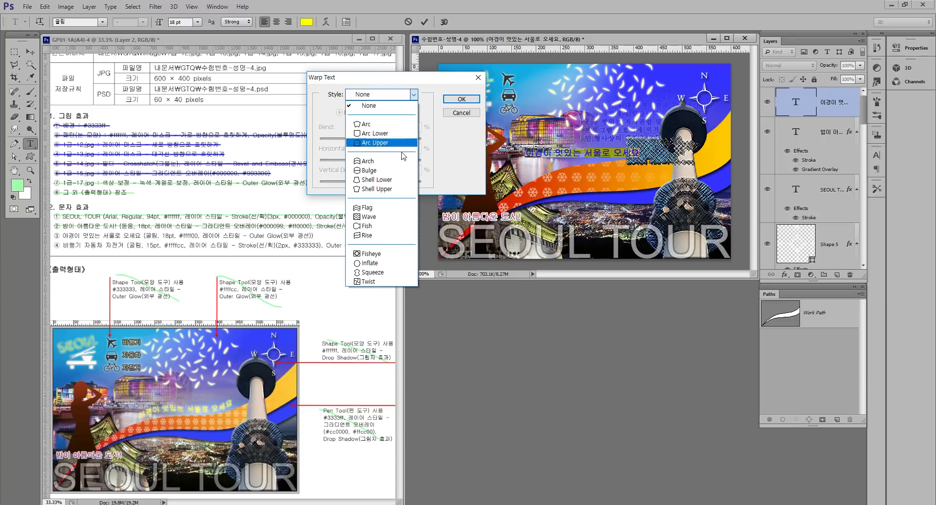
click(403, 211)
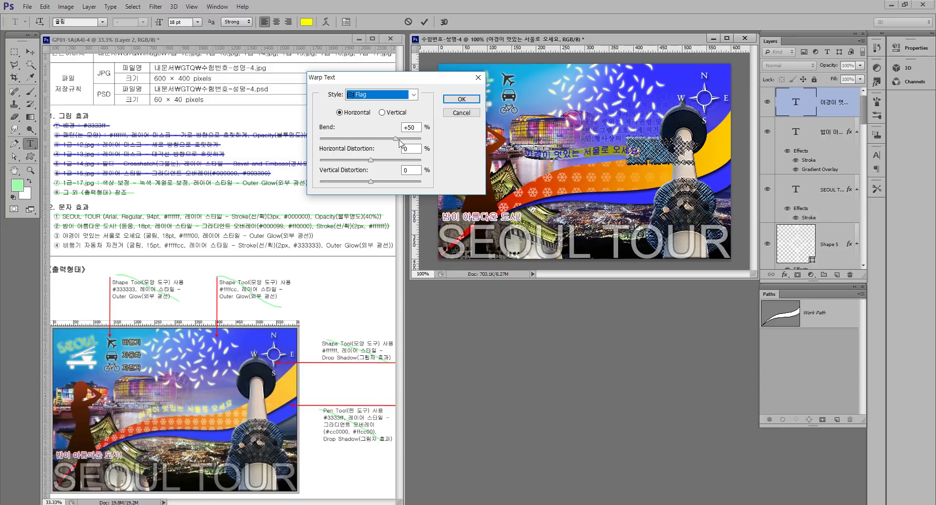
click(467, 98)
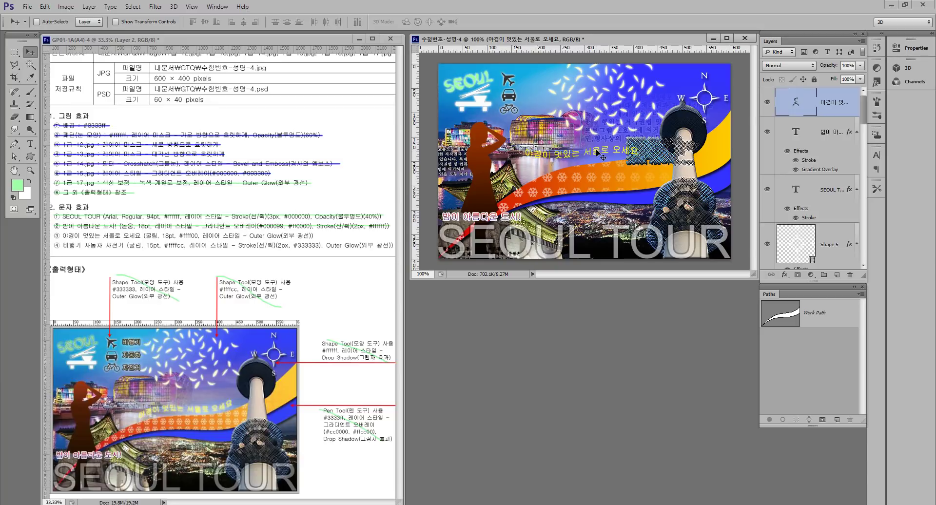
Rotate the warped text by about -5.9° and position it along the upper edge of the orange ribbon
key(ctrl+t)
drag(654, 164, 662, 147)
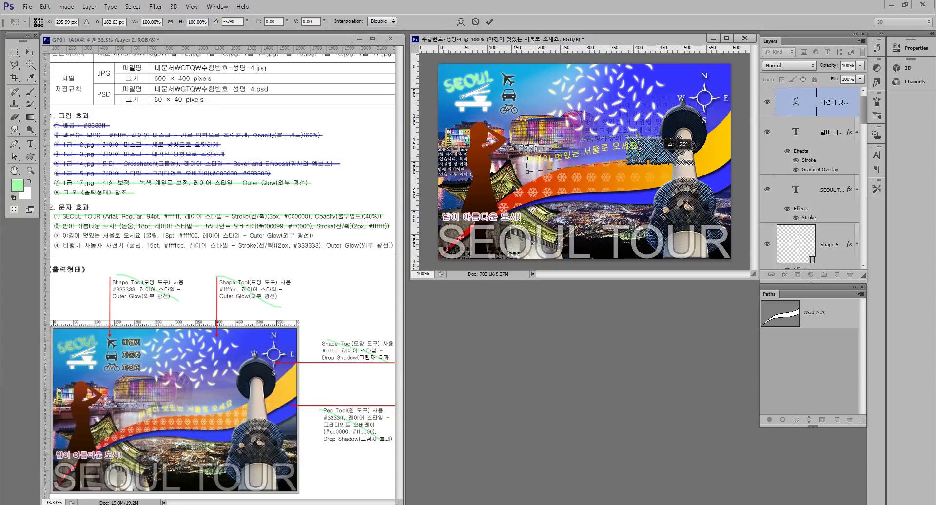
mouse_move(604, 150)
mouse_down()
mouse_move(588, 153)
mouse_move(596, 155)
mouse_up()
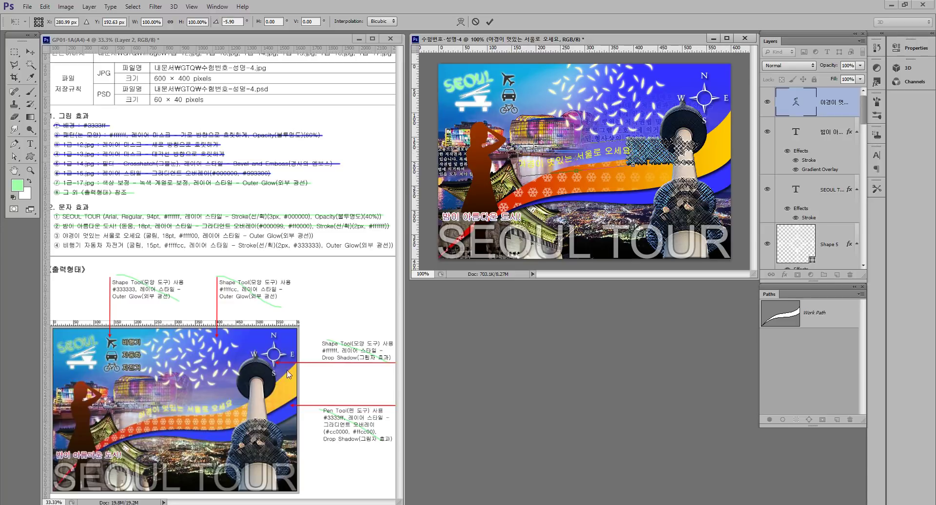
drag(607, 155, 610, 153)
key(Return)
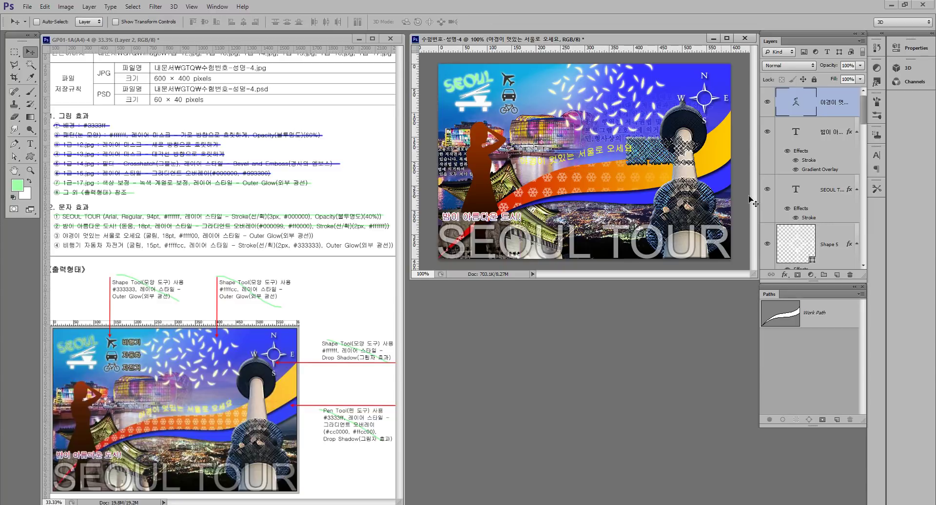
Change the Flag warp's bend to -46% and nudge the text slightly along the ribbon
double_click(795, 106)
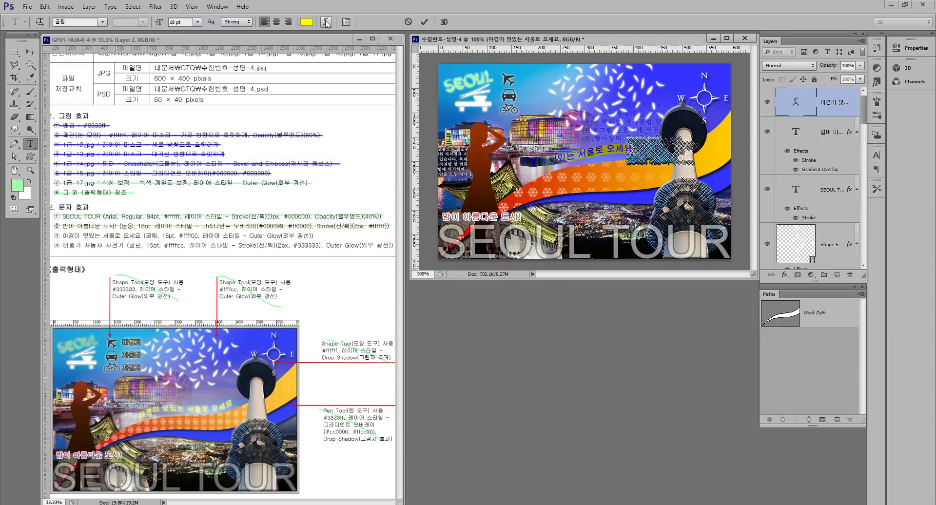
click(324, 22)
drag(395, 139, 347, 140)
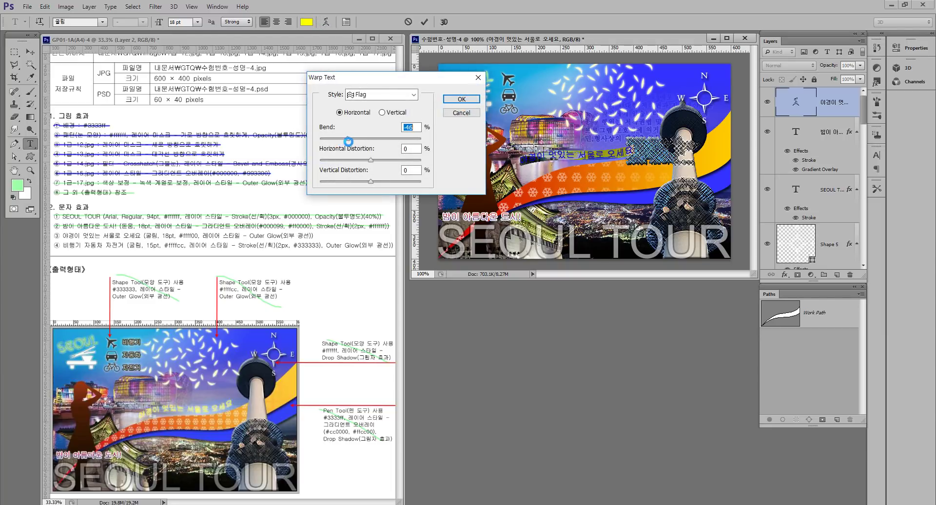
click(461, 99)
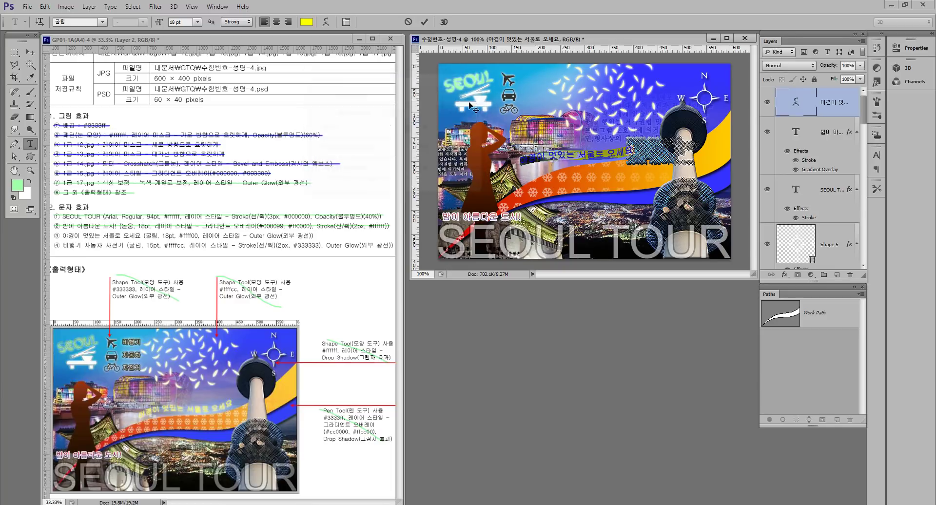
click(30, 52)
drag(582, 154, 584, 154)
Set the Flag warp's bend to -78% on the "야경이 멋있는 서울로 오세요" text
double_click(798, 102)
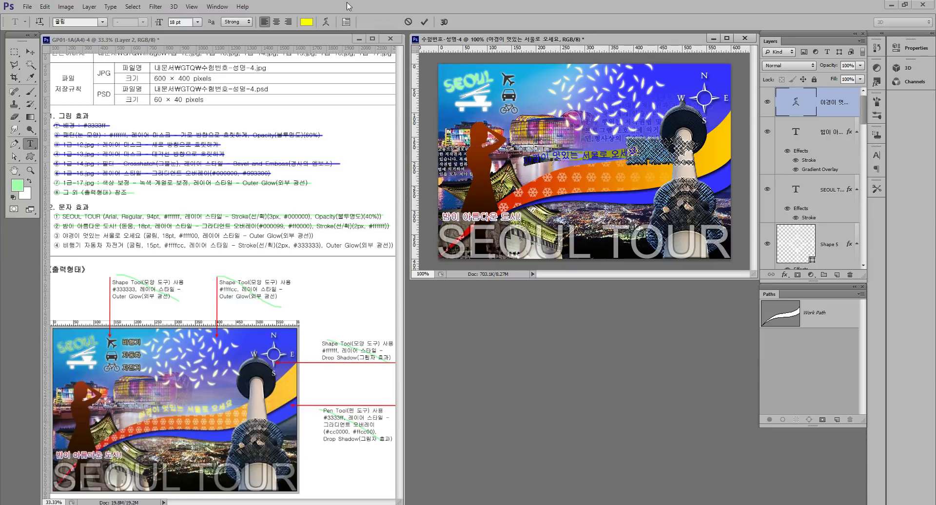
click(326, 22)
mouse_move(348, 141)
mouse_down()
mouse_move(326, 141)
mouse_move(333, 146)
mouse_up()
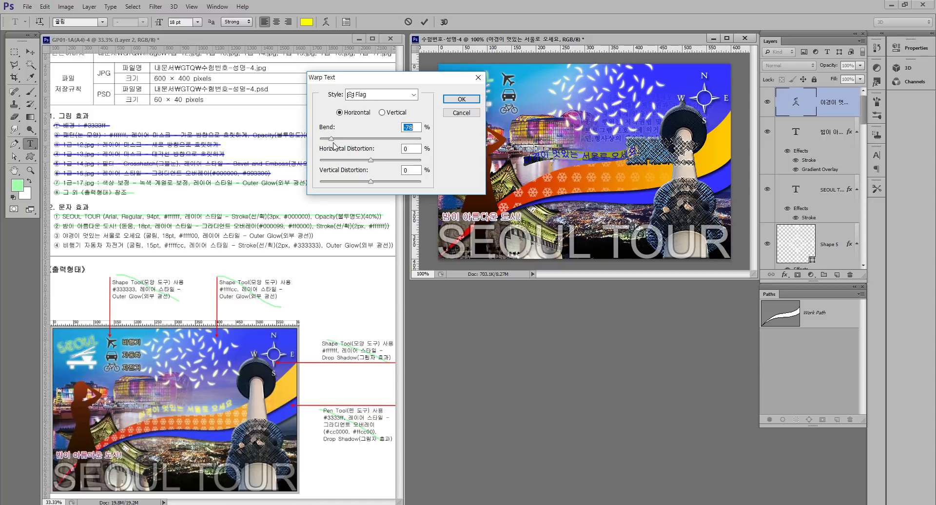
click(461, 99)
Rotate the warped "야경이 멋있는 서울로 오세요" text by about -7.5° and fit it along the orange ribbon's upper edge
click(31, 52)
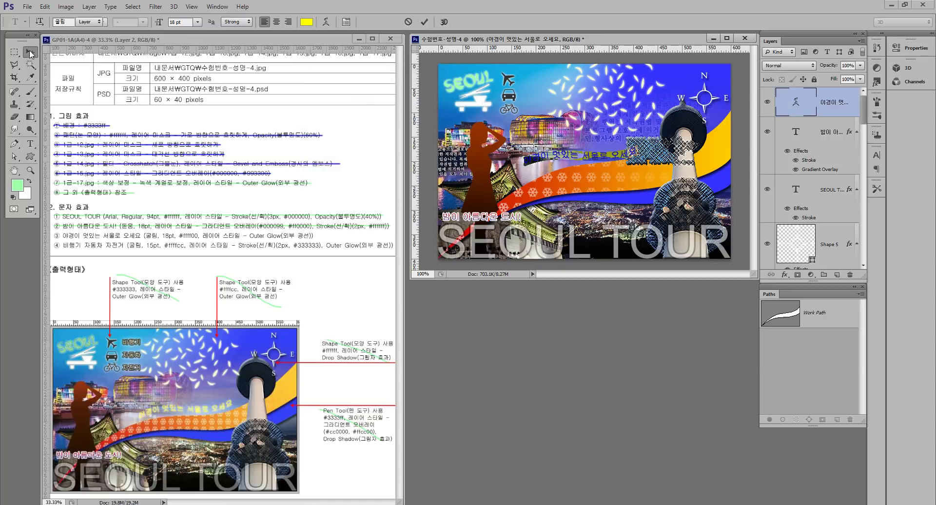
key(ctrl+t)
drag(657, 160, 655, 146)
drag(599, 156, 601, 157)
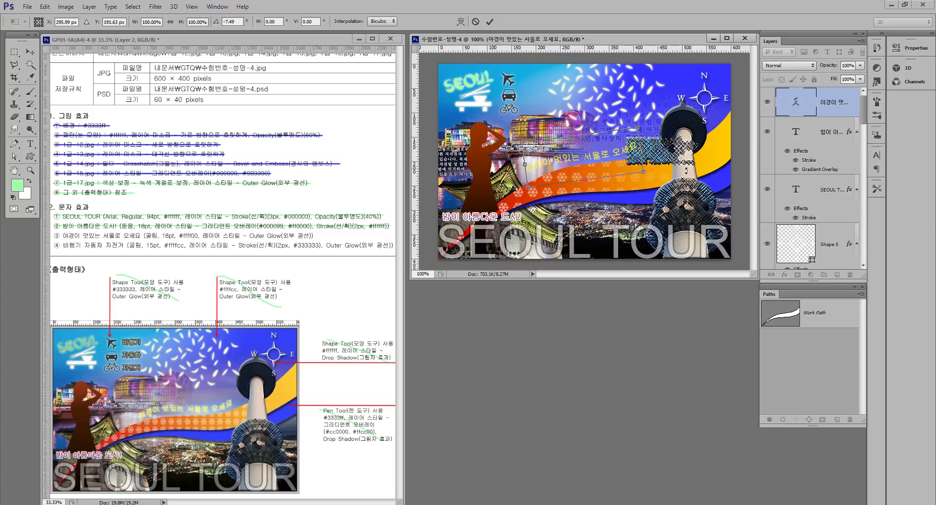
key(Return)
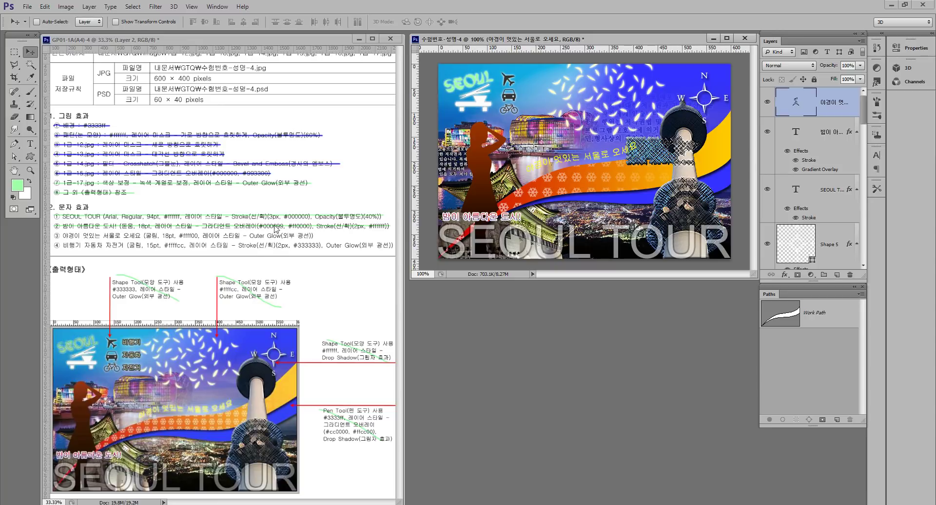
Add a default Outer Glow to the "야경이 멋있는 서울로 오세요" text and shift it slightly right along the ribbon
click(784, 275)
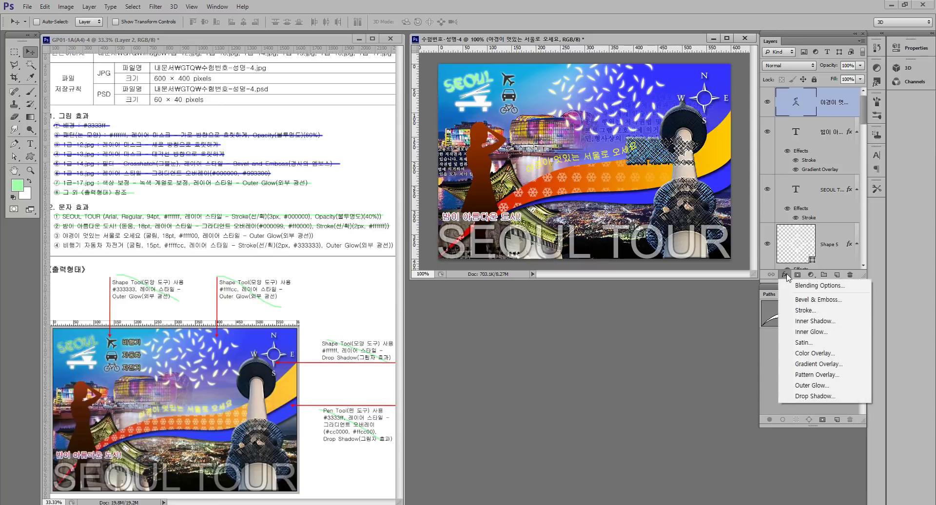
click(823, 390)
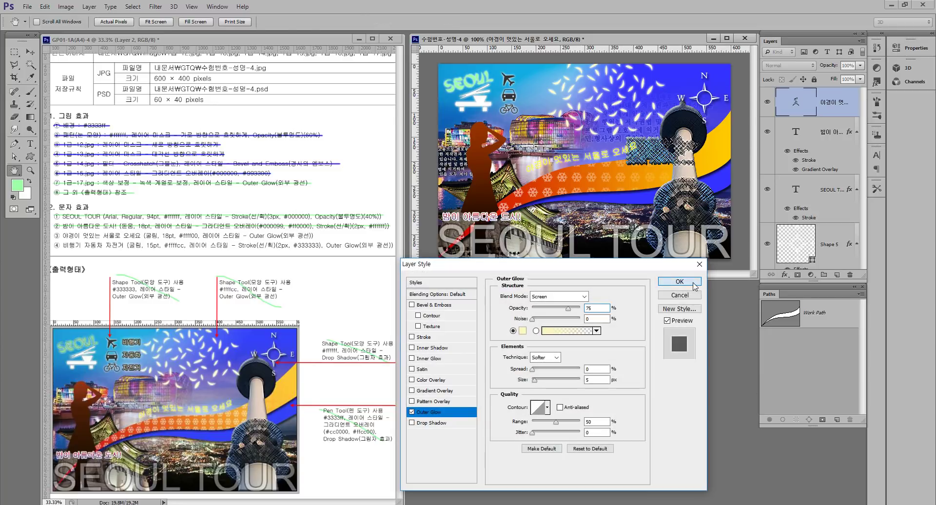
click(696, 283)
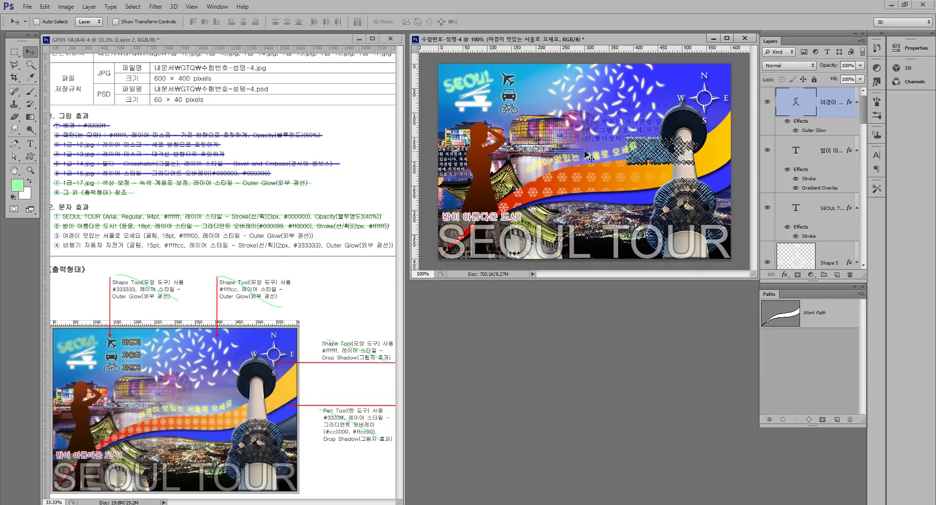
drag(591, 158, 599, 157)
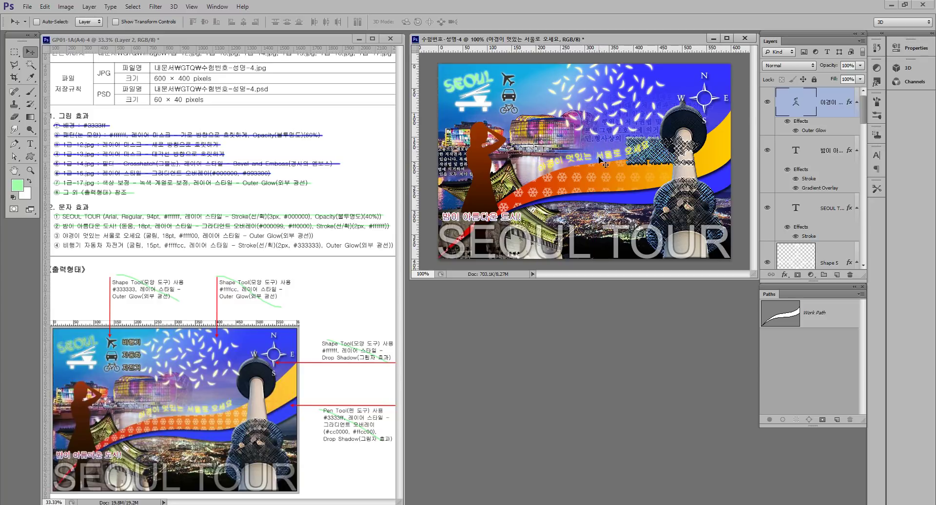
Strike through the third text-effect instruction in the exam sheet with a green brush line
click(74, 237)
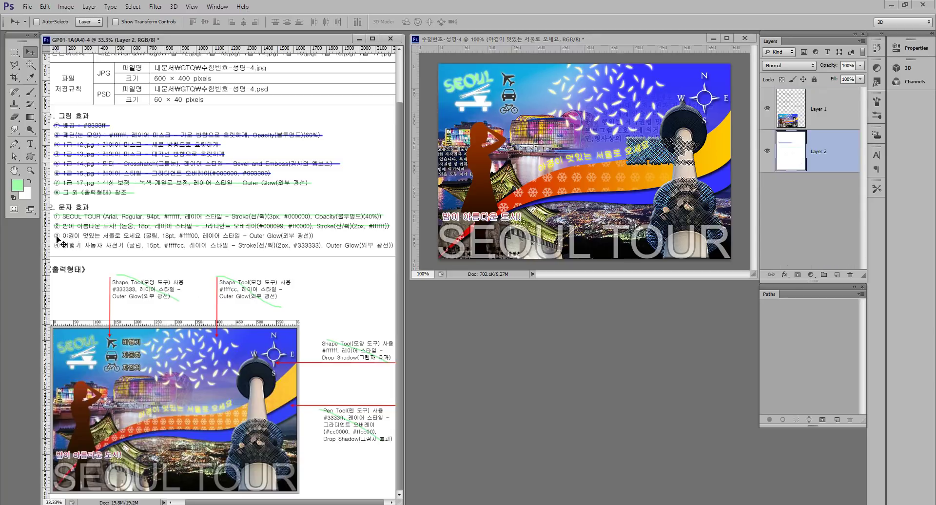
key(b)
drag(55, 235, 311, 235)
key(v)
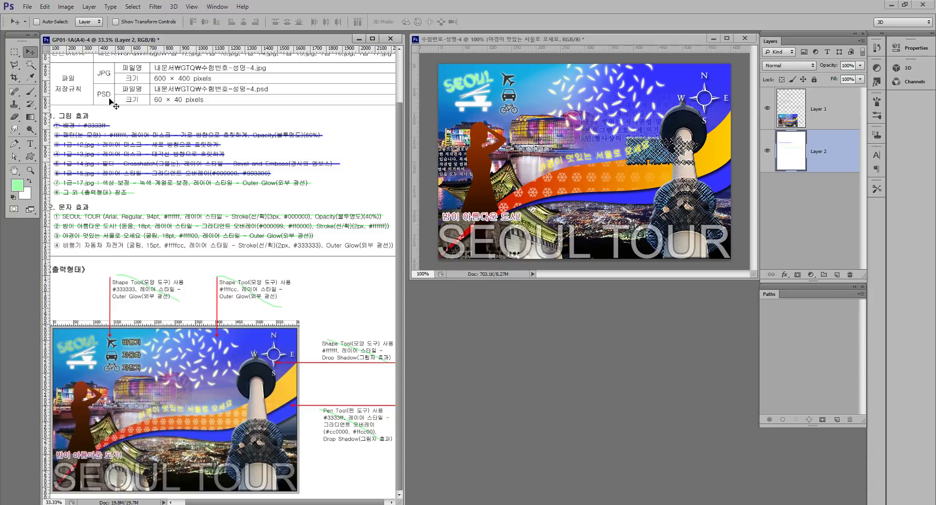
Add the text "비행기" beside the airplane icon in the composition
click(31, 145)
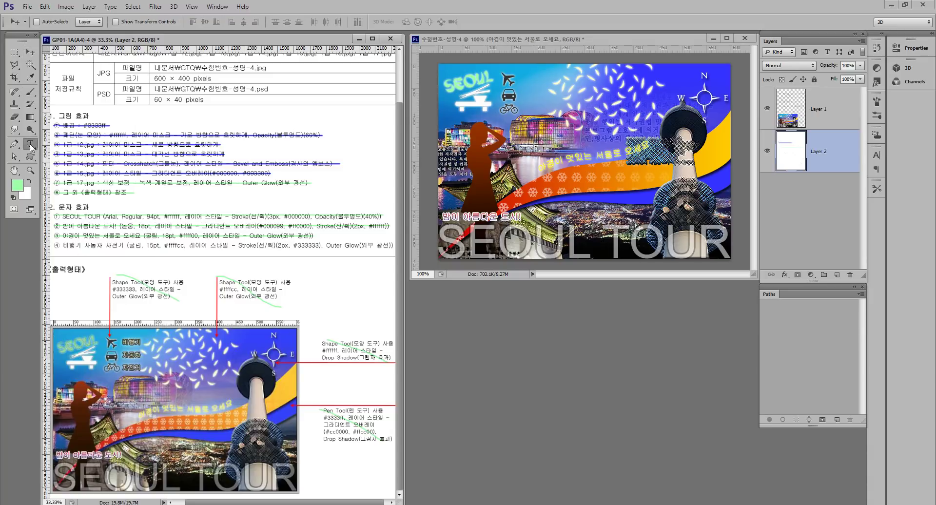
click(690, 56)
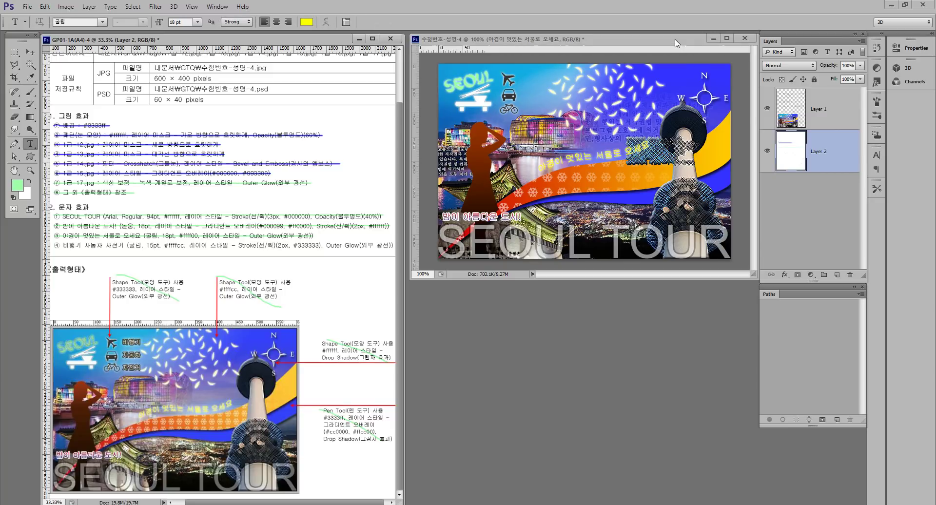
click(522, 84)
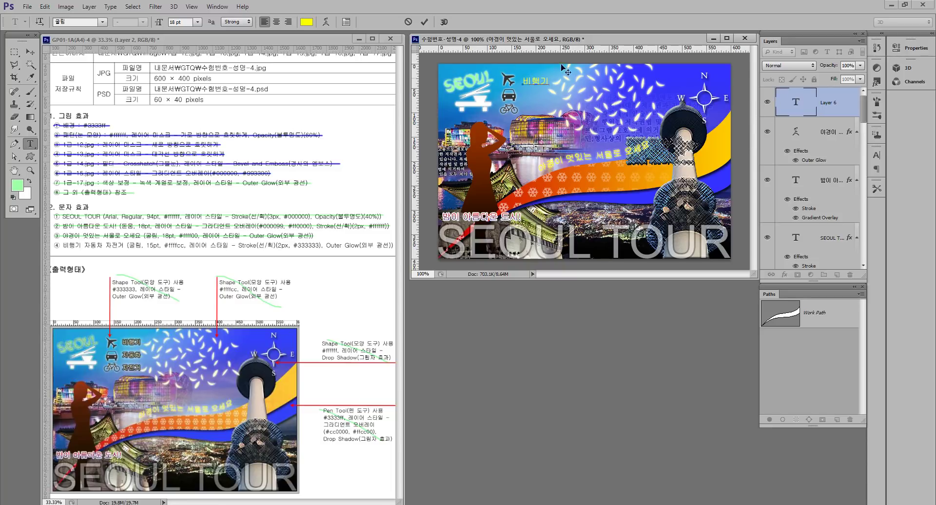
Set the "비행기" text to 15 pt and colour #ffffcc, and adjust its position beside the airplane icon
key(ctrl+a)
click(183, 22)
text(15)
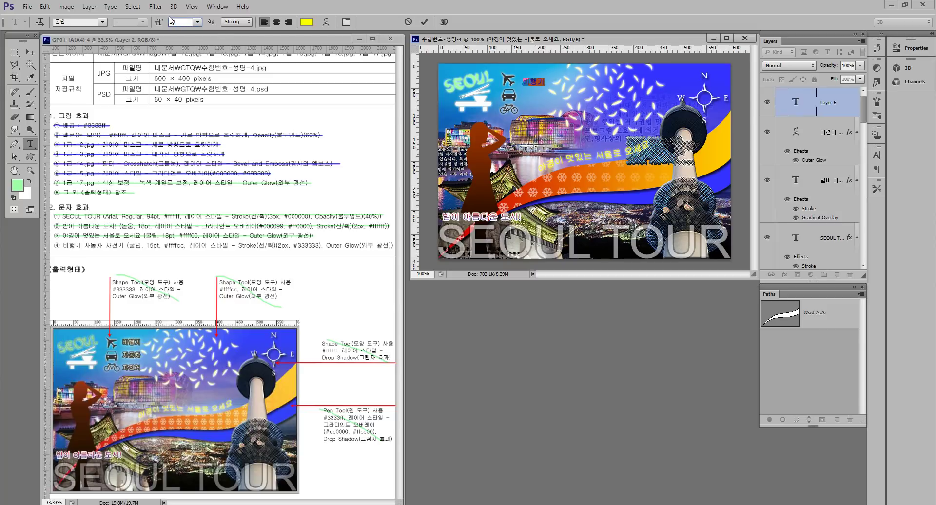
click(306, 23)
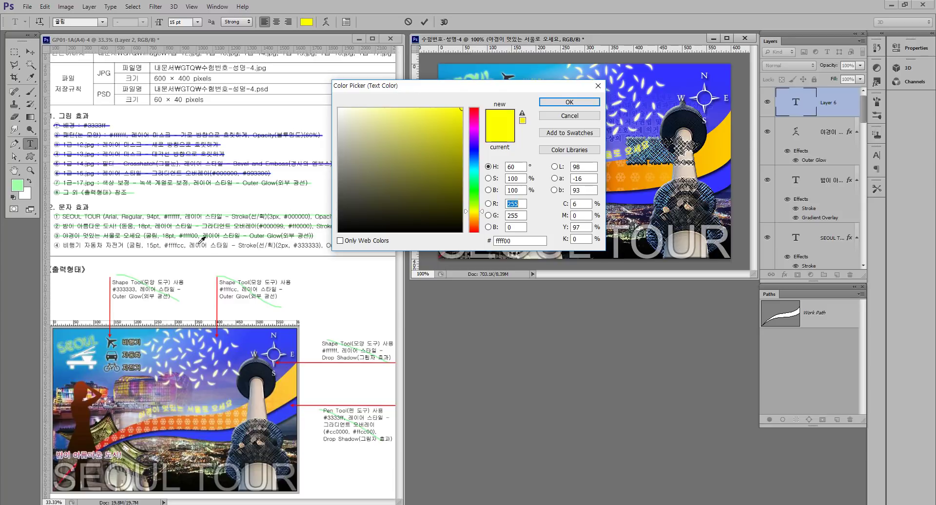
drag(504, 241, 535, 242)
text(cc)
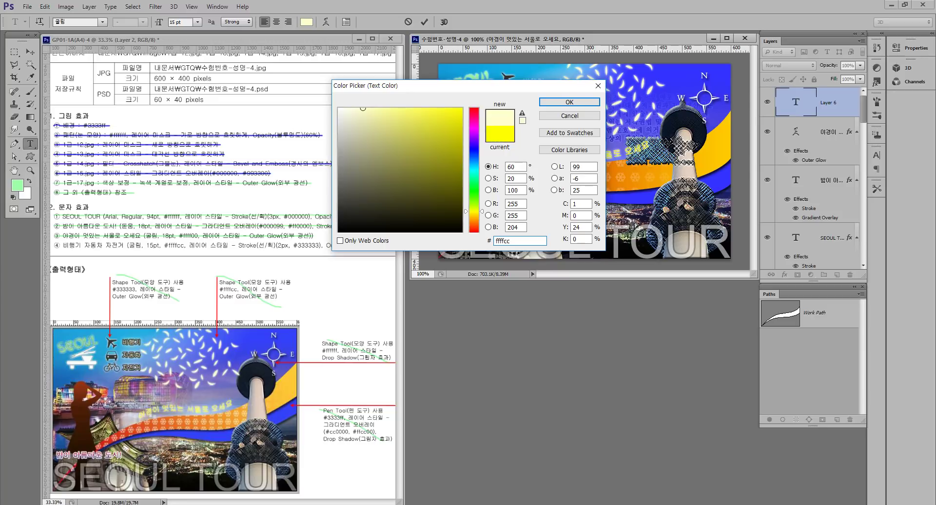
key(Return)
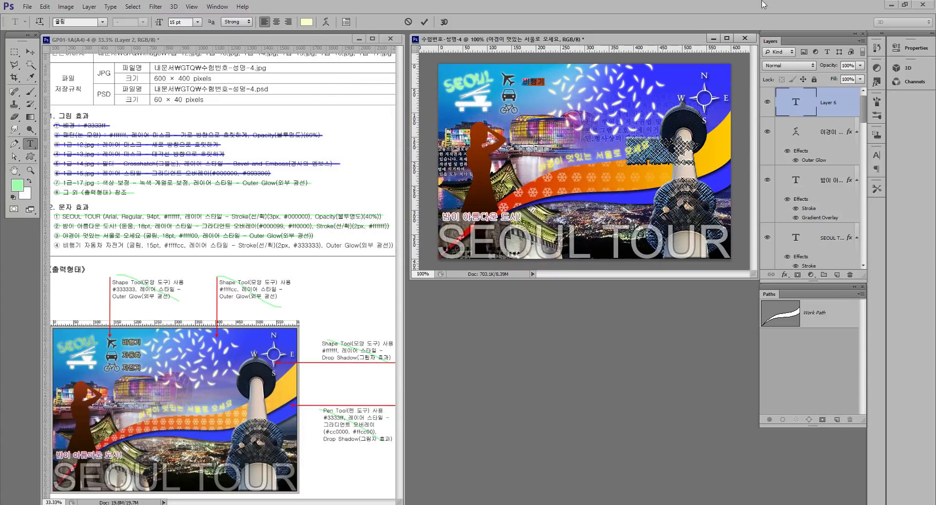
click(31, 52)
drag(535, 85, 533, 84)
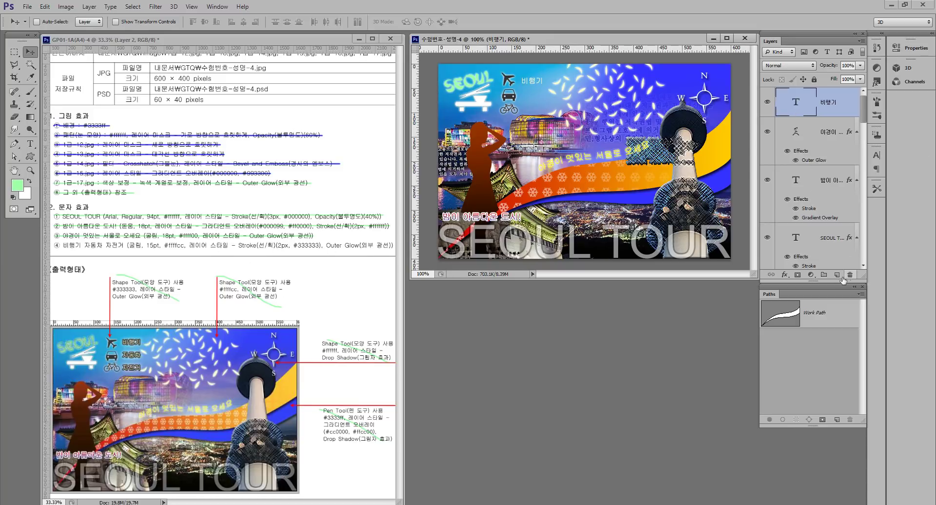
Give the "비행기" text a 2 px Stroke in #333333 and an Outer Glow
click(785, 275)
click(804, 311)
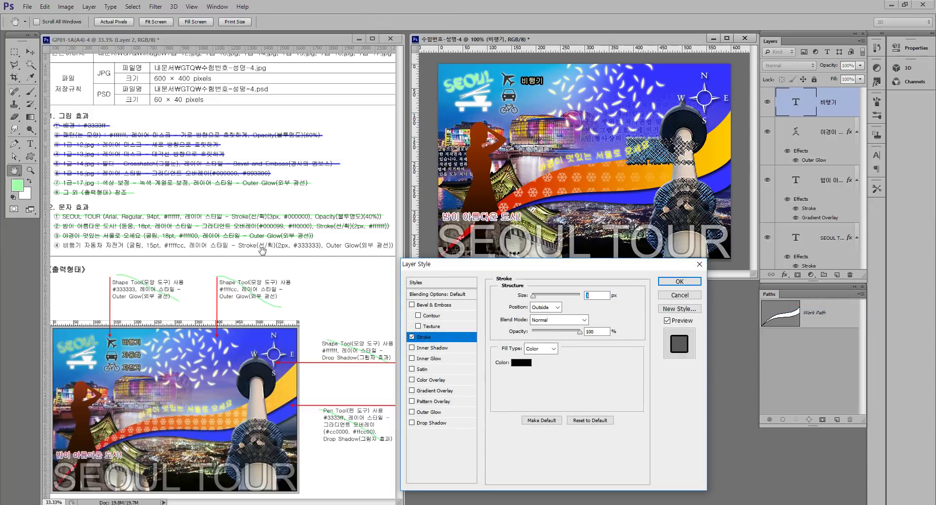
text(2)
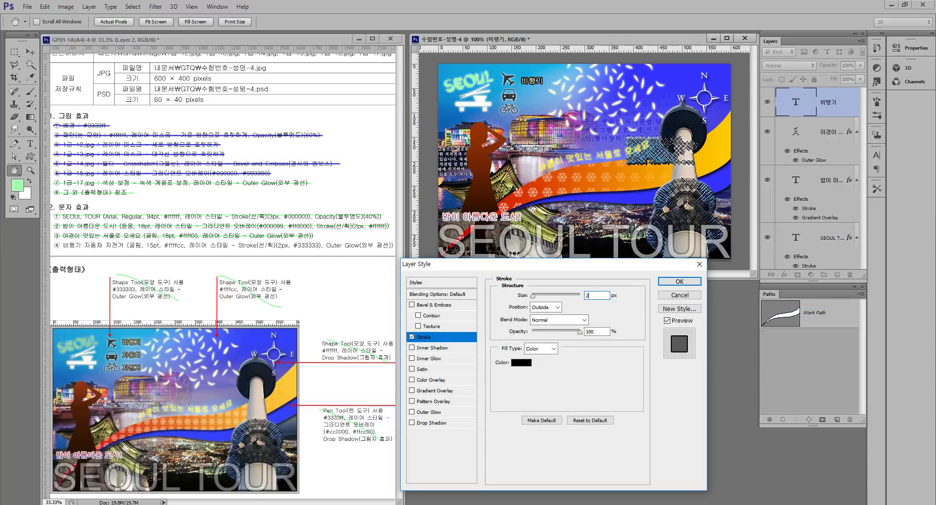
click(520, 363)
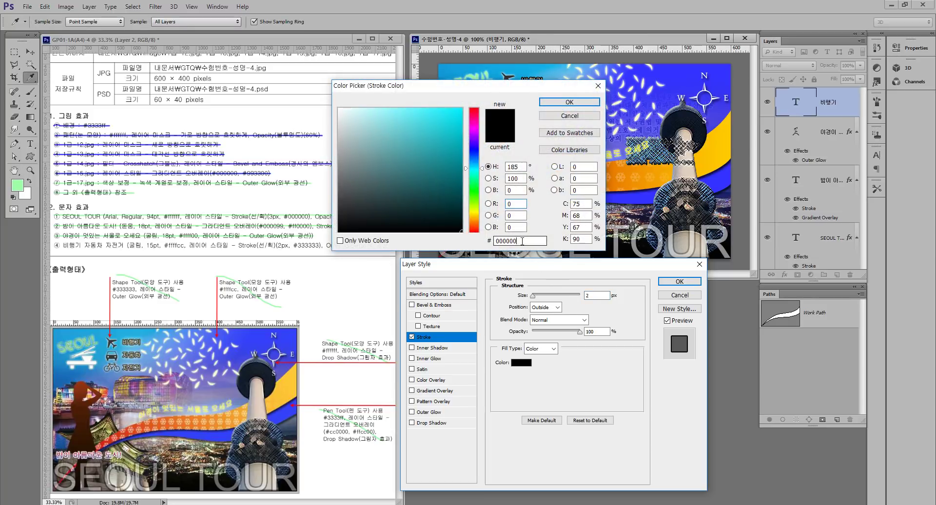
double_click(521, 241)
text(333333)
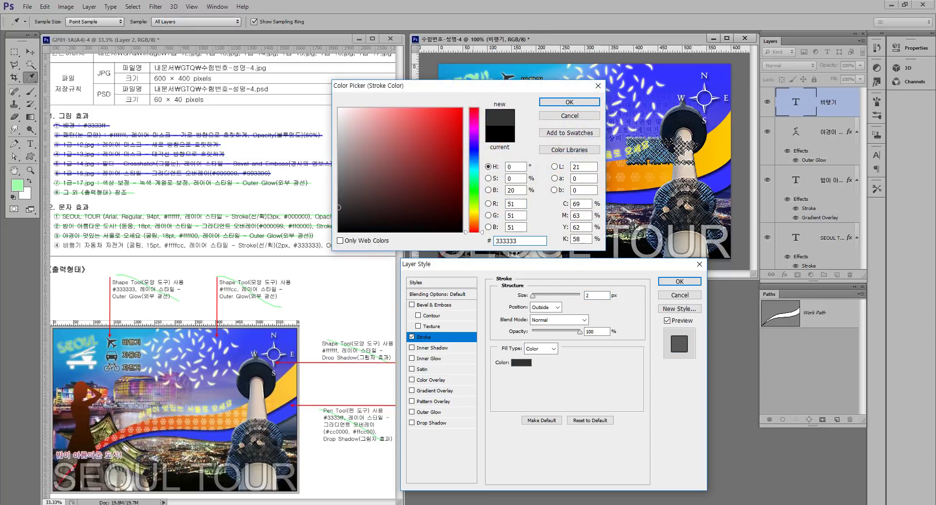
key(Return)
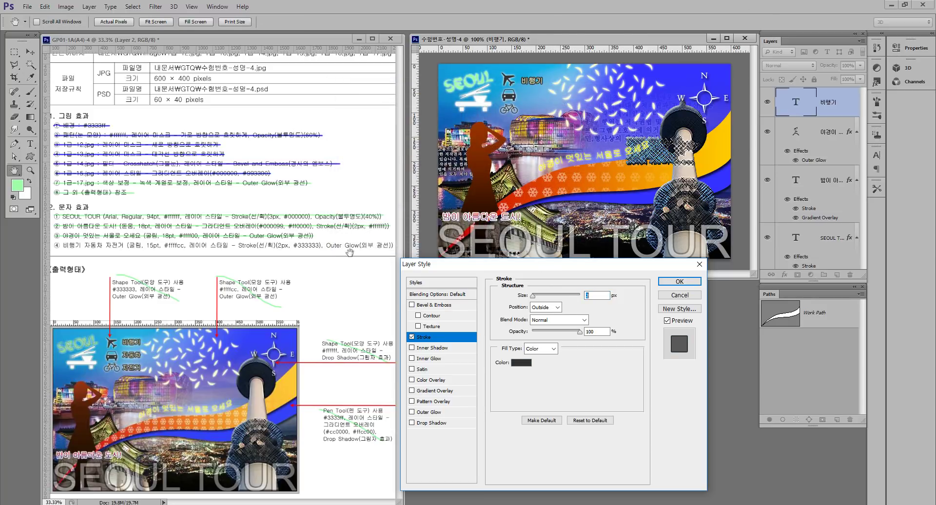
click(411, 413)
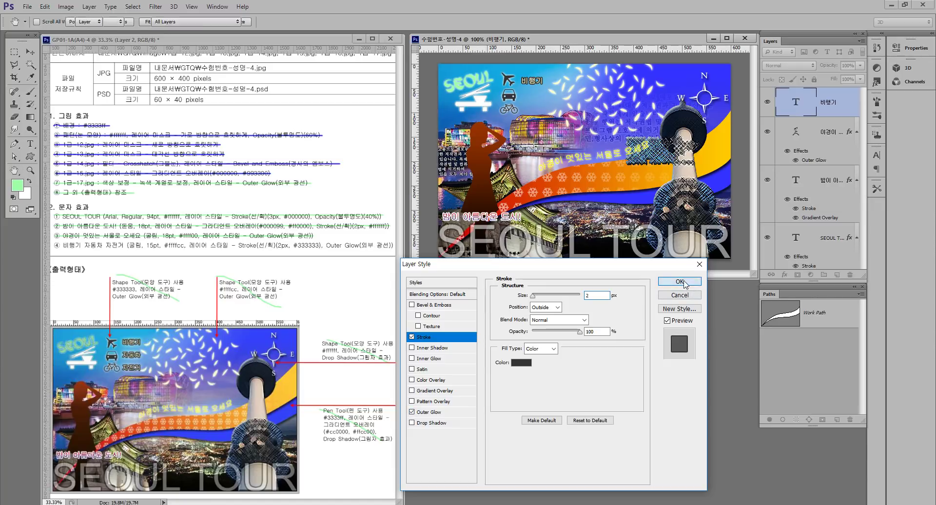
click(684, 282)
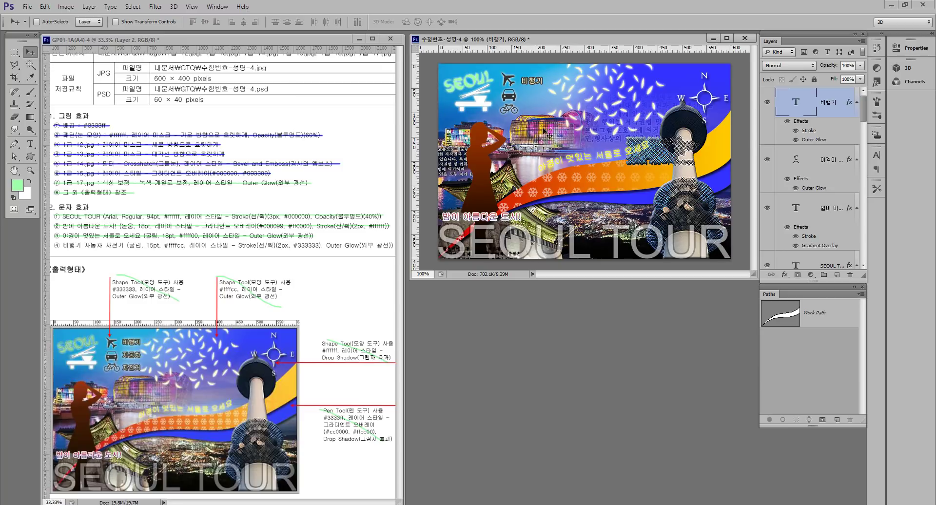
Duplicate the "비행기" text down beside the car icon and change the copy to "자동차"
drag(538, 83, 539, 98)
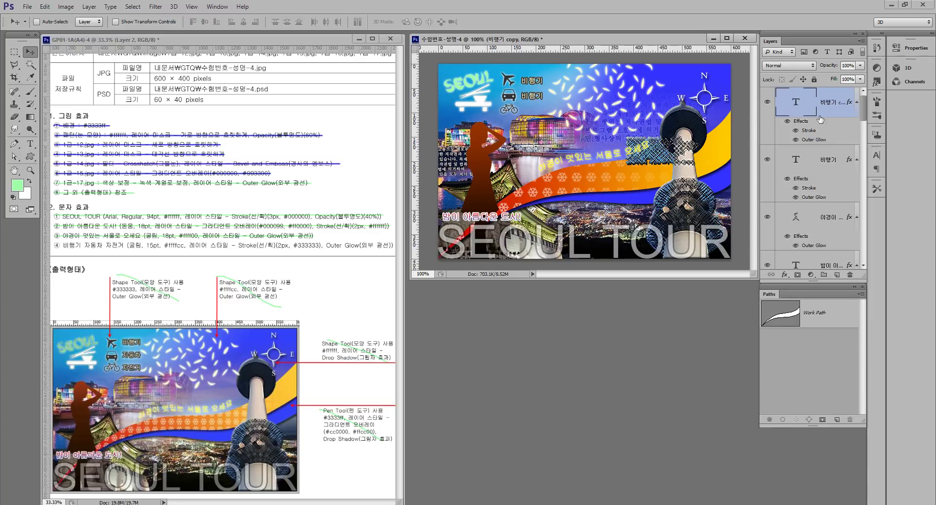
double_click(796, 103)
text(ㅈ)
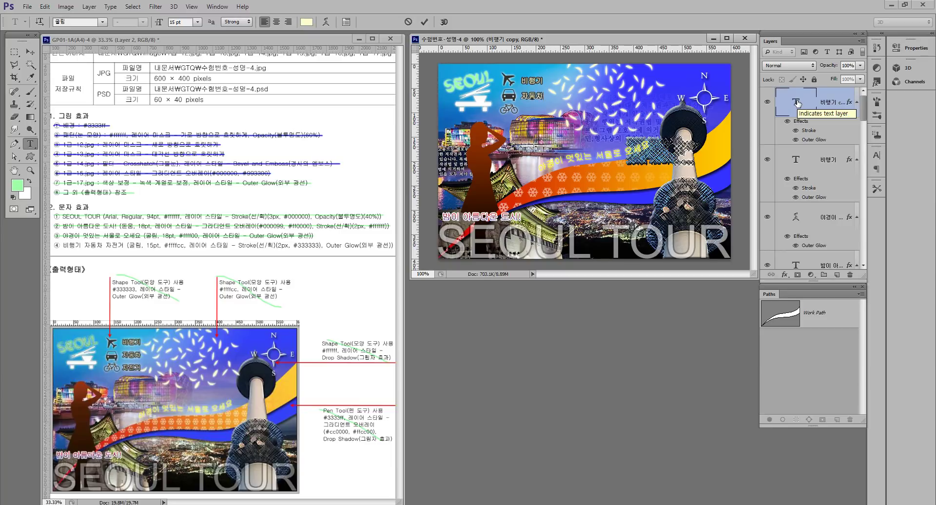
text(ㅏ동차)
click(30, 52)
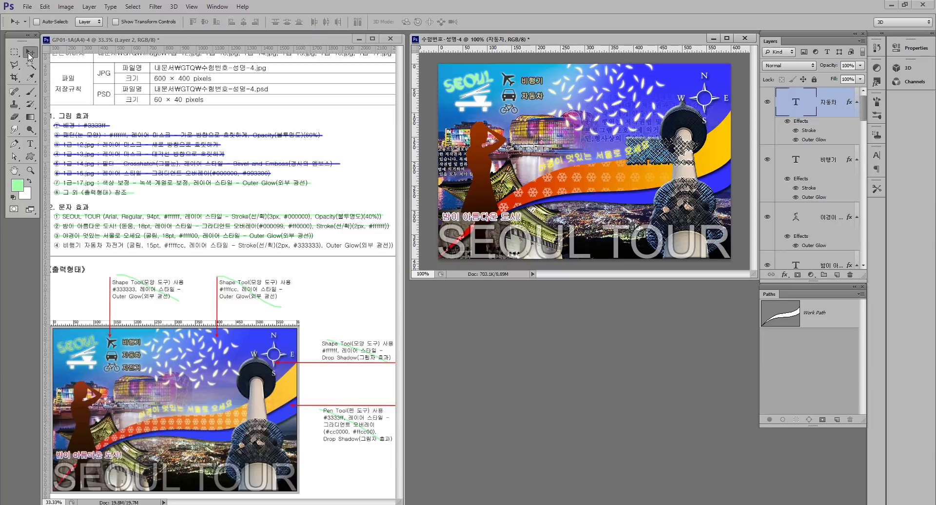
Duplicate the "자동차" text down beside the bicycle icon, change the copy to "자전거", and reselect the "자동차" layer
drag(539, 99, 539, 111)
double_click(796, 103)
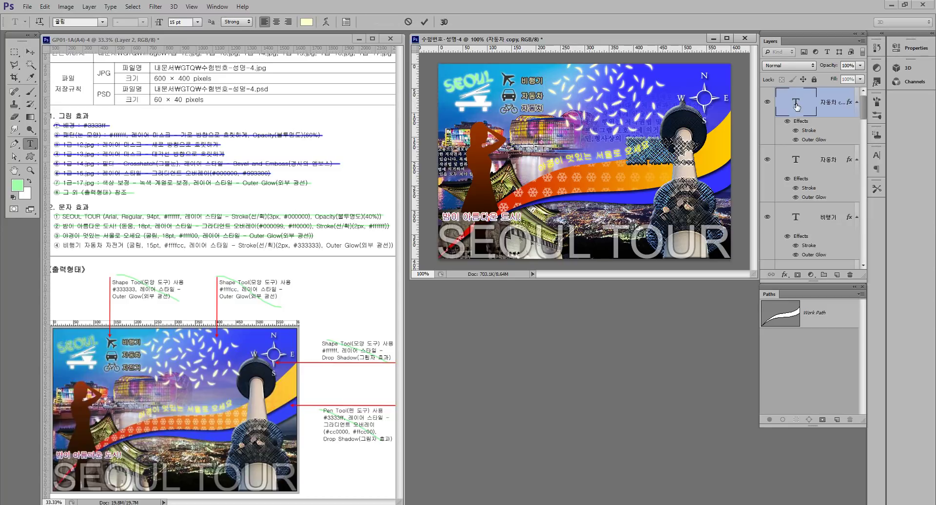
text(자전거)
click(38, 53)
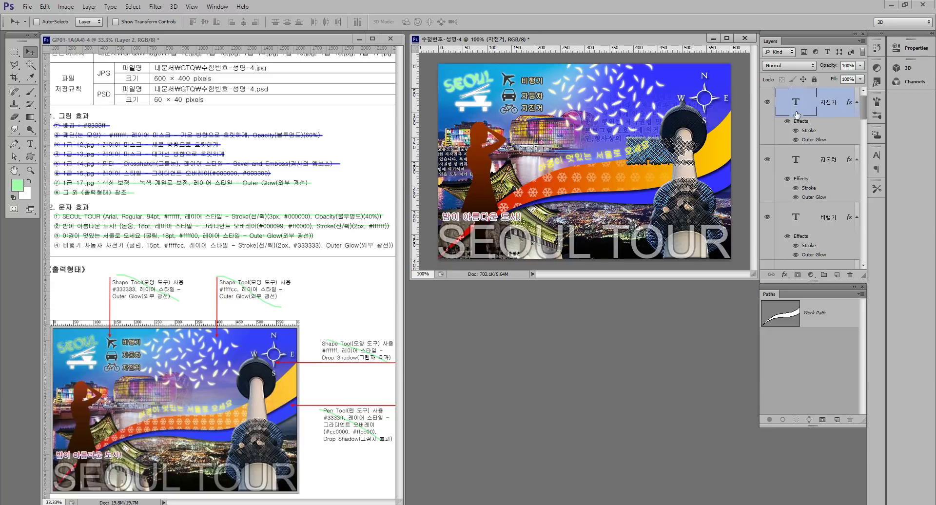
click(802, 163)
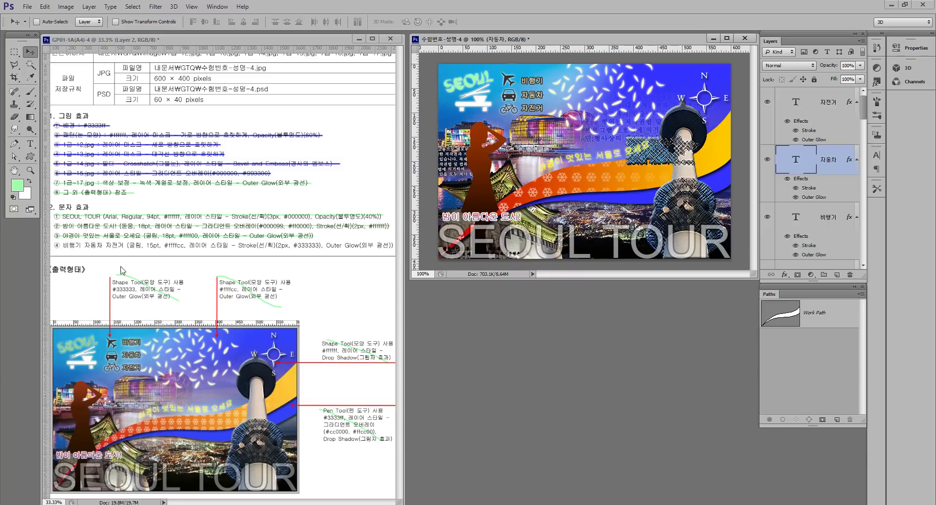
Strike through the fourth text-effect instruction in the exam sheet with a green brush line
click(78, 242)
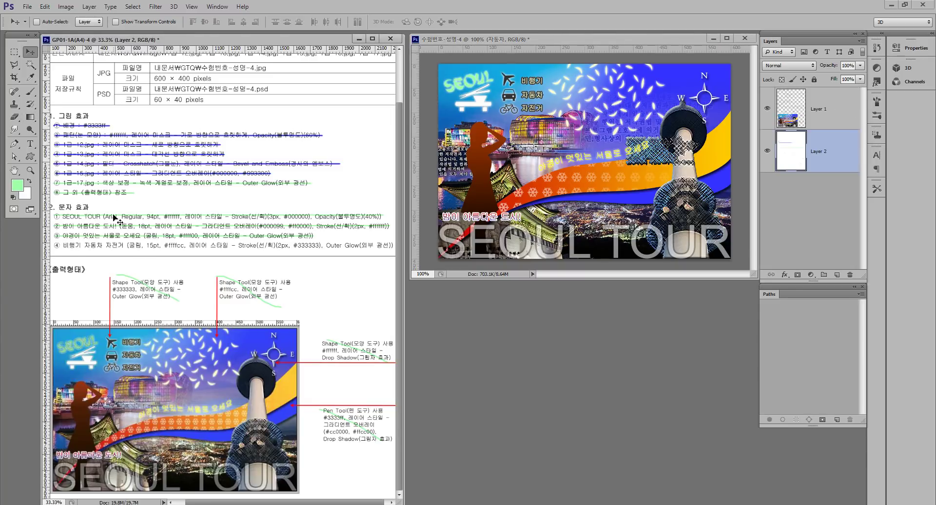
key(b)
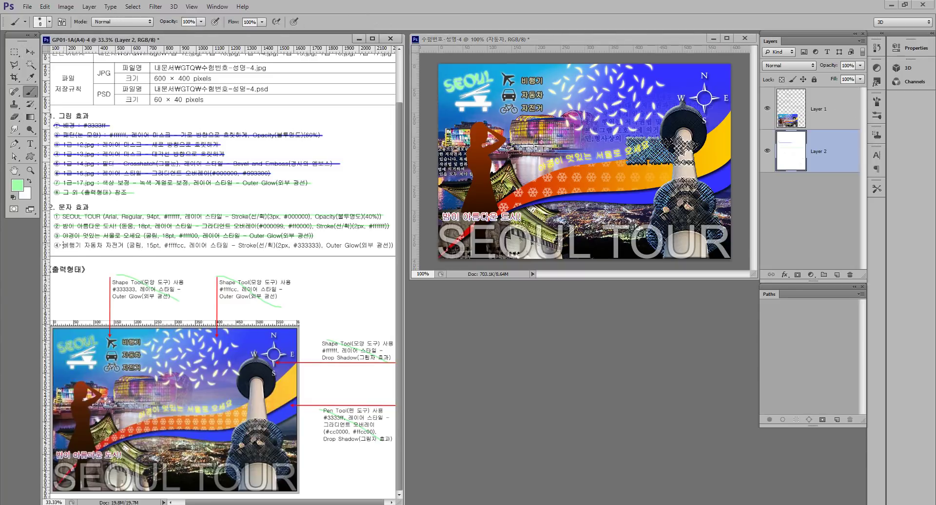
drag(57, 245, 392, 245)
scroll(372, 273, right, 1)
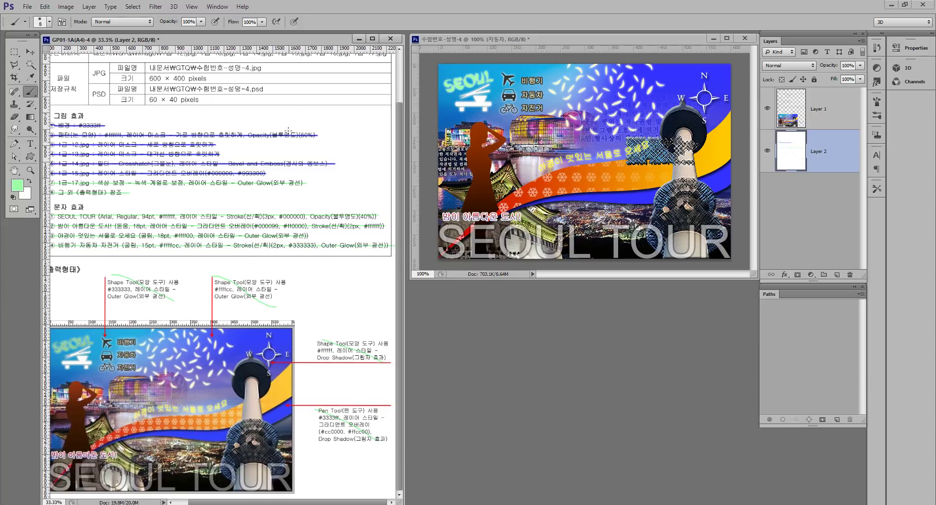
click(31, 52)
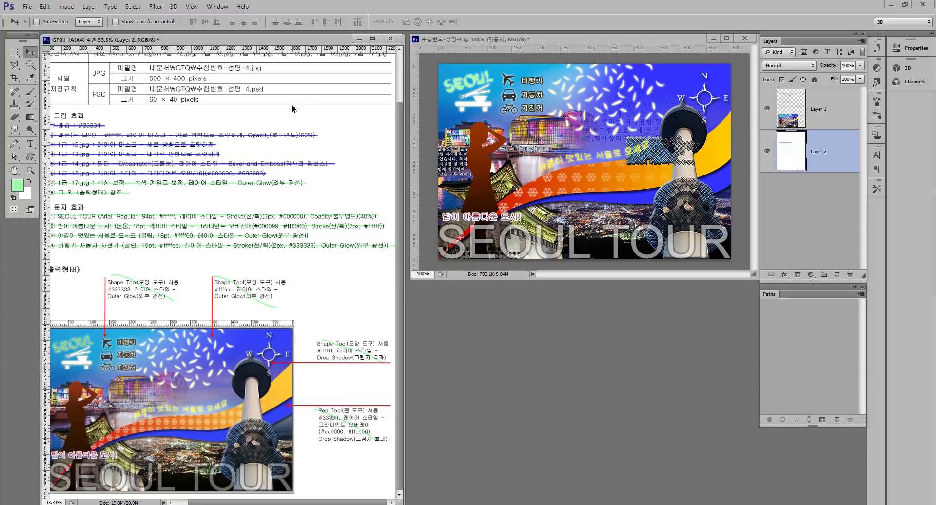
key(ctrl+alt+shift+s)
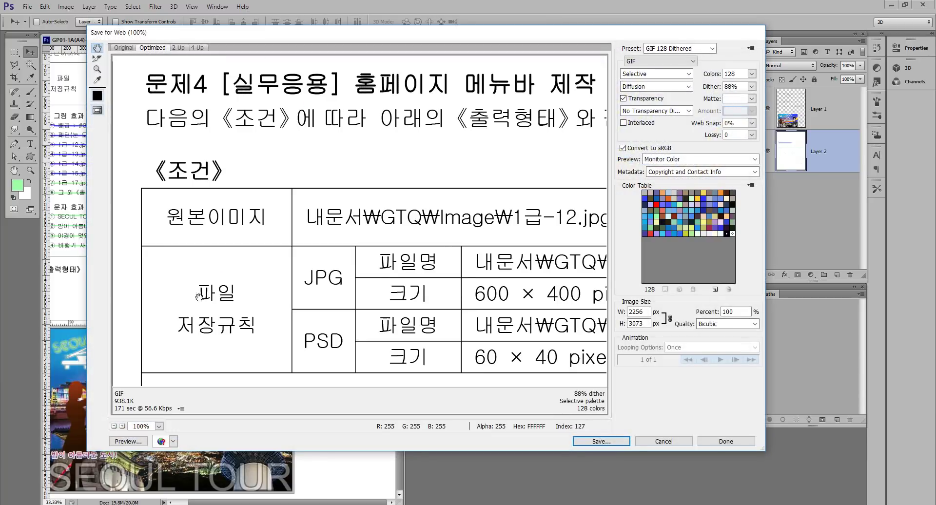
click(681, 440)
Export the 600 × 400 SEOUL TOUR composition for web as a Maximum-quality JPEG named 수험번호-성명-4.jpg in the 수험번호-cigies folder
click(657, 143)
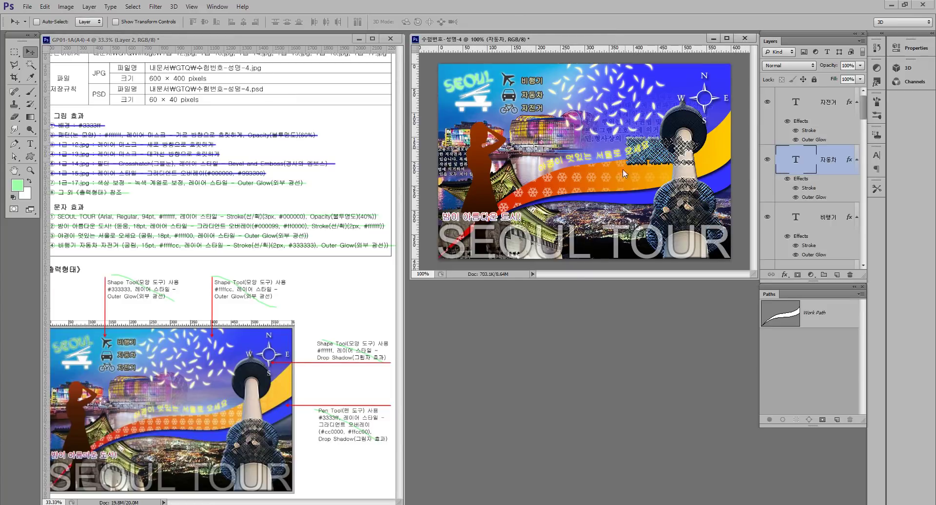
key(ctrl+alt+shift+s)
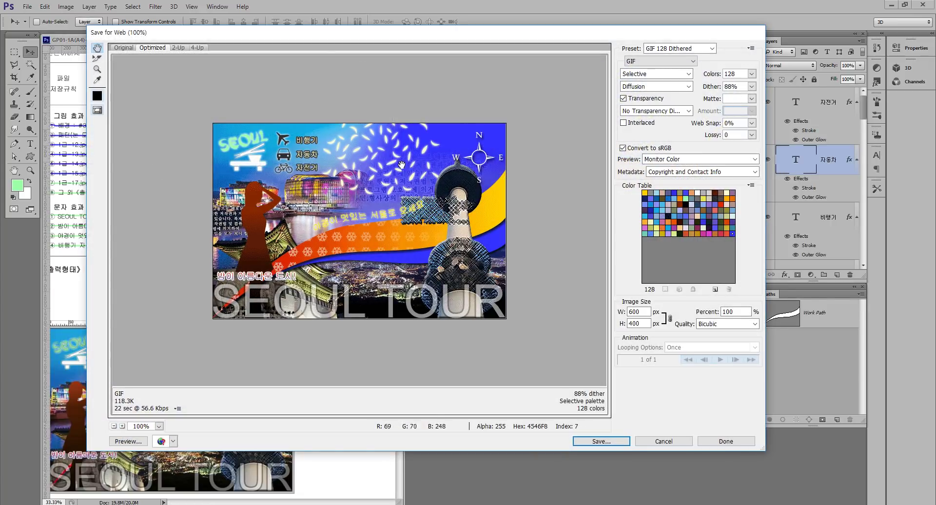
click(681, 62)
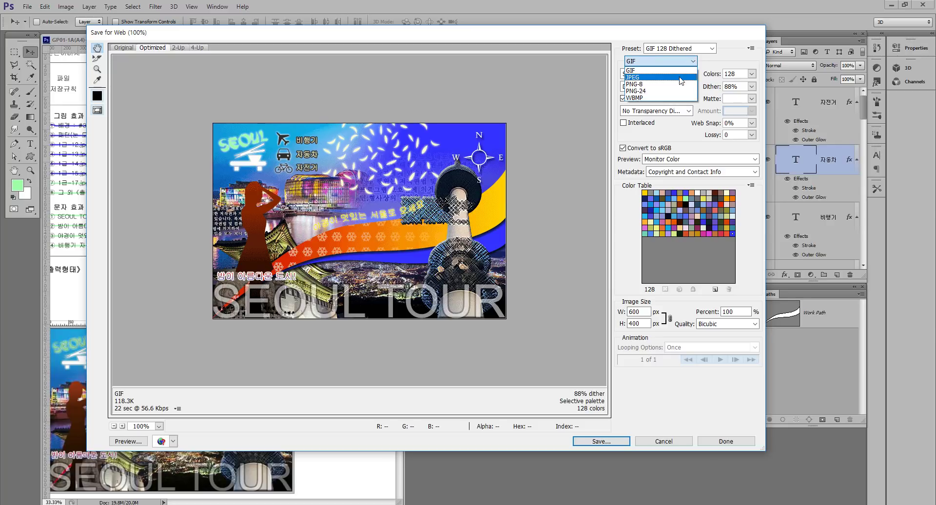
click(680, 73)
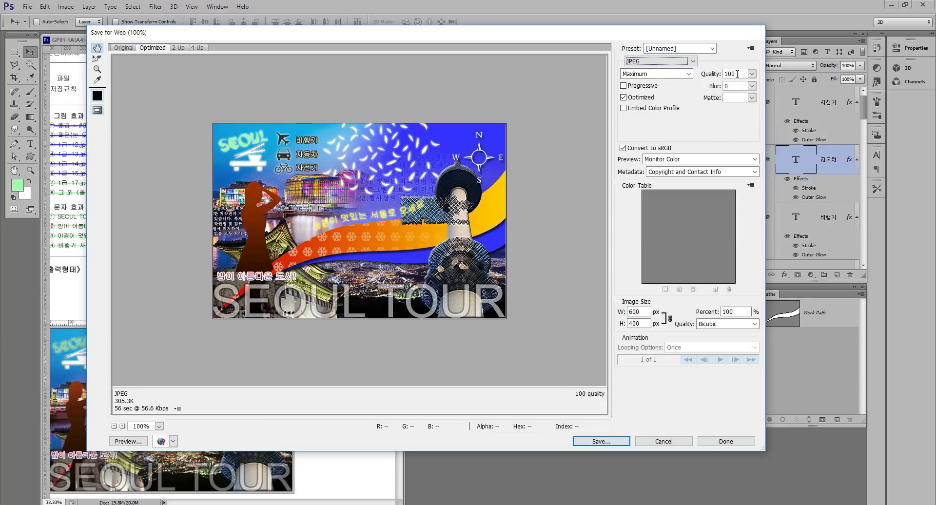
click(686, 74)
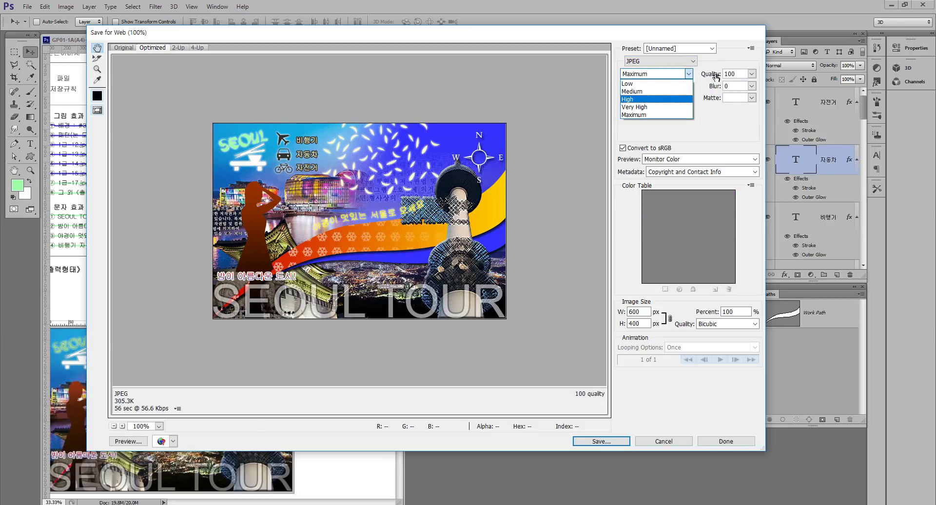
click(675, 115)
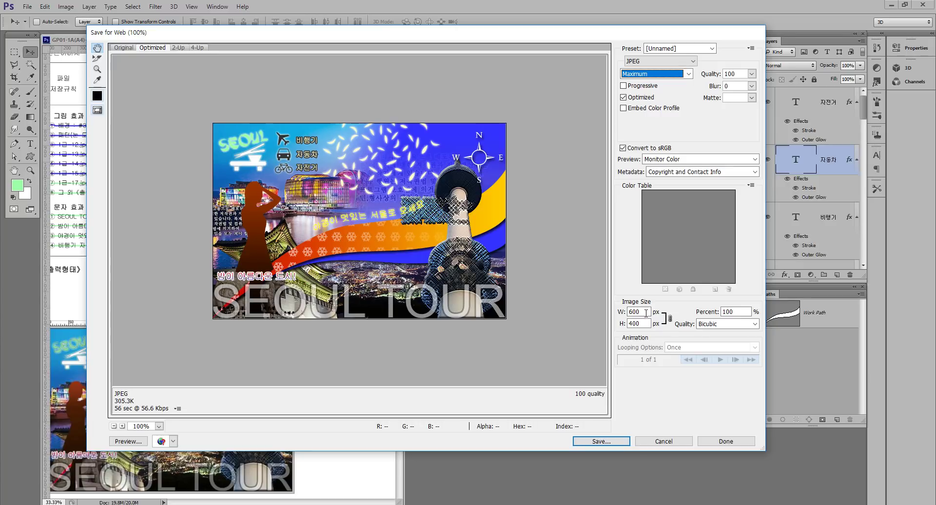
click(595, 442)
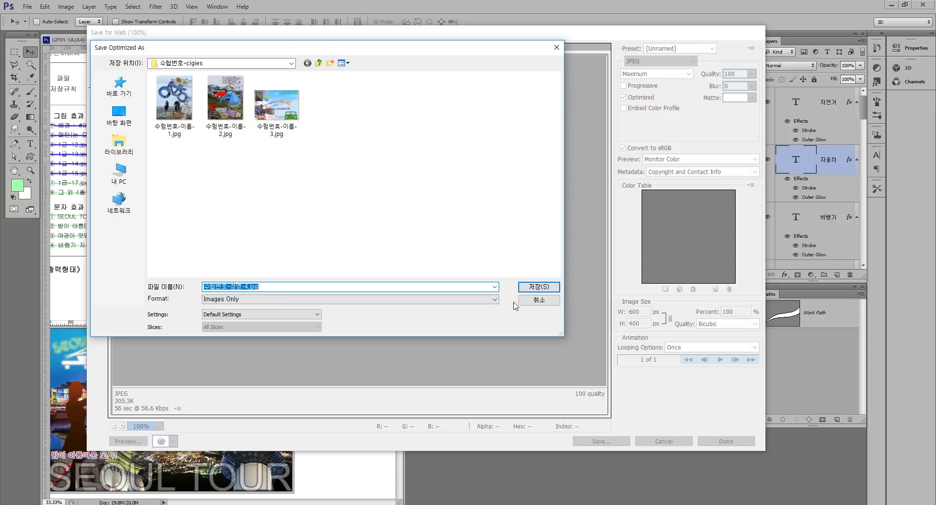
click(553, 288)
click(499, 203)
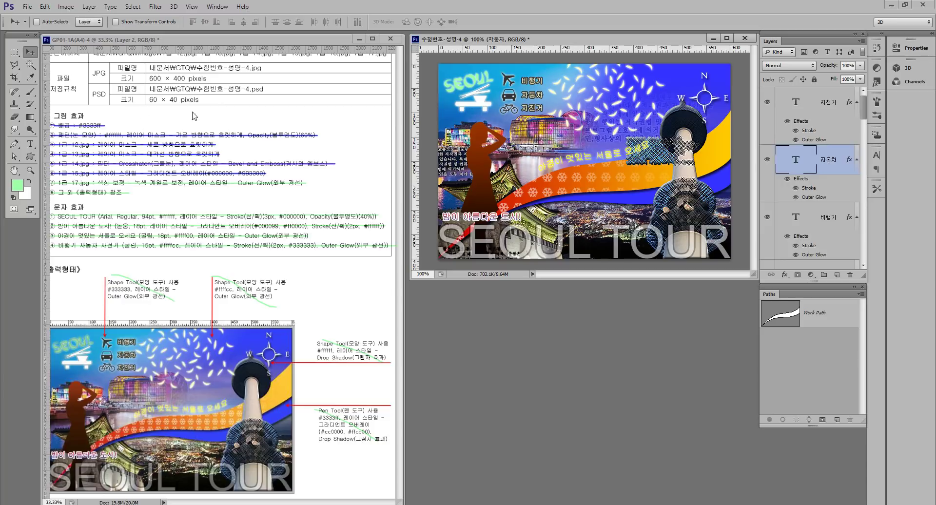
Resize the SEOUL TOUR composition to 60 × 40 pixels with proportions constrained and styles scaled
click(67, 9)
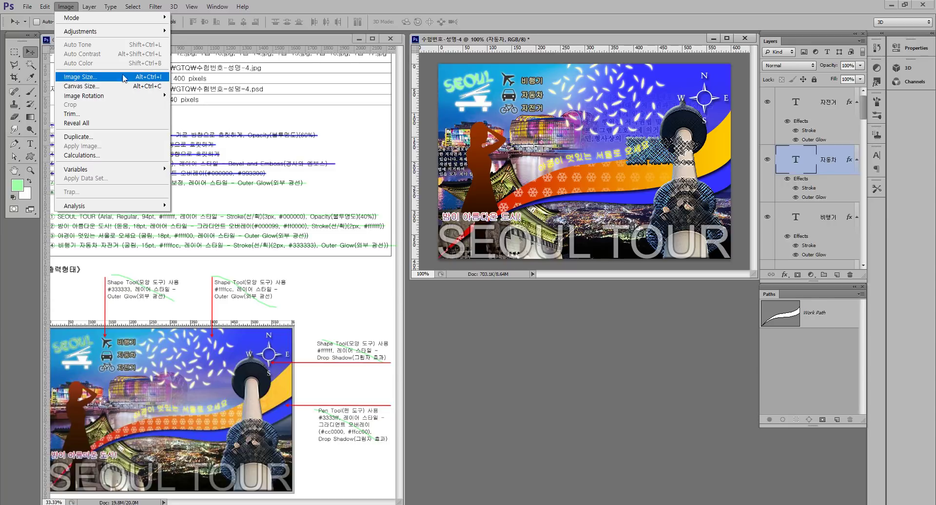
click(80, 77)
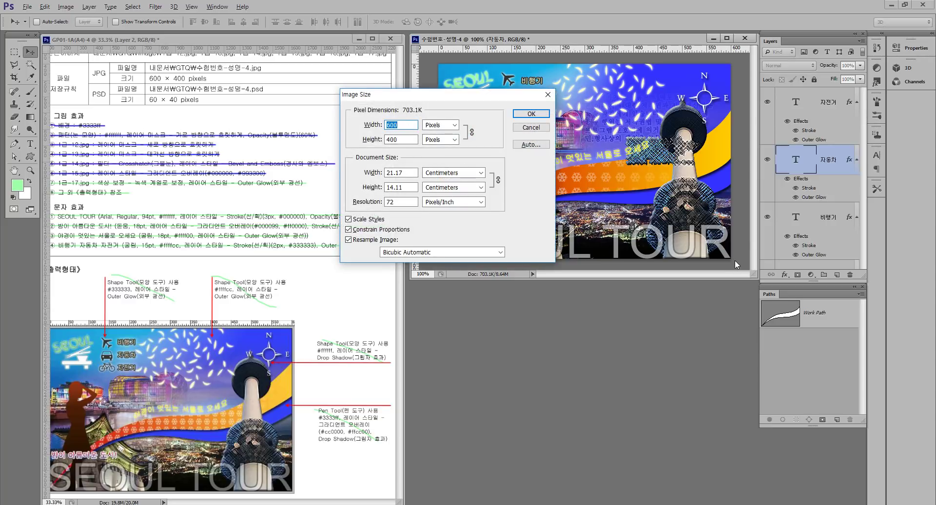
text(60)
click(395, 139)
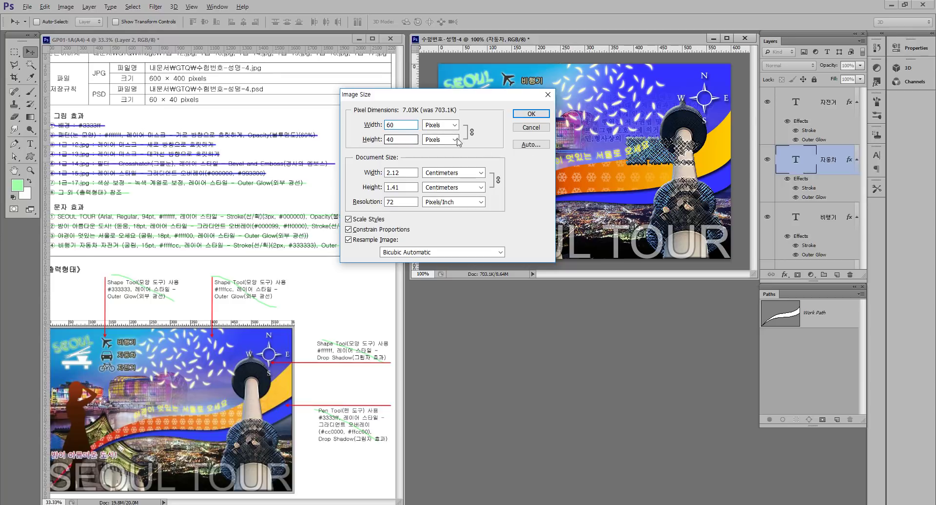
click(531, 113)
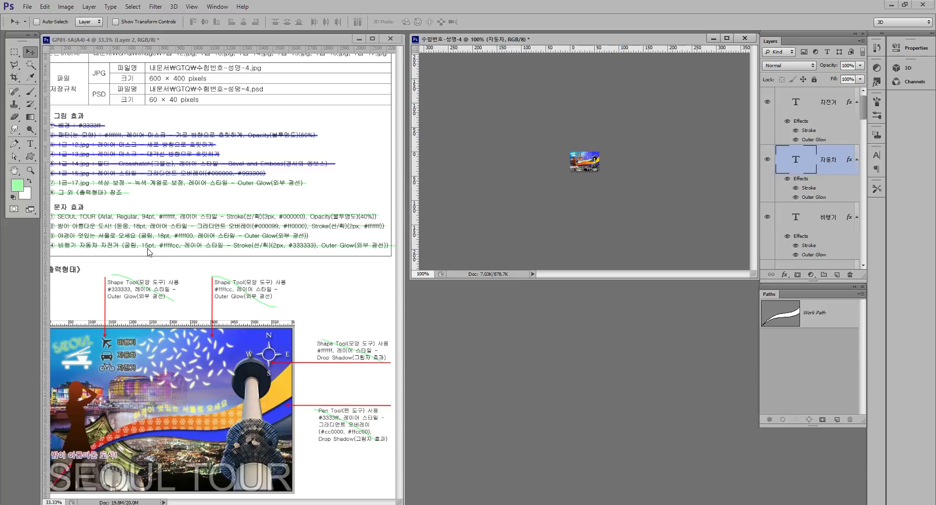
Save the reduced composition as the layered Photoshop file 수험번호-성명-4.psd in the 수험번호-cigies folder on the Data (D:) drive
key(ctrl+shift+s)
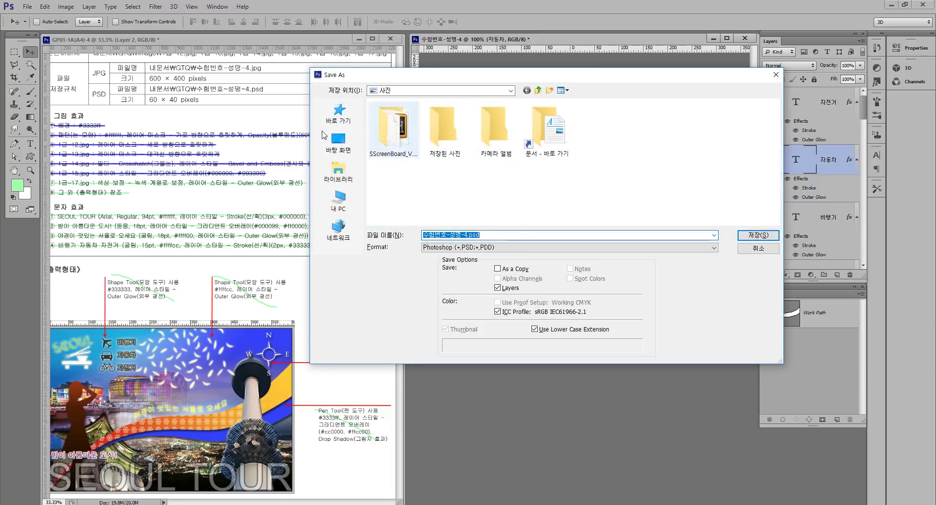
click(337, 200)
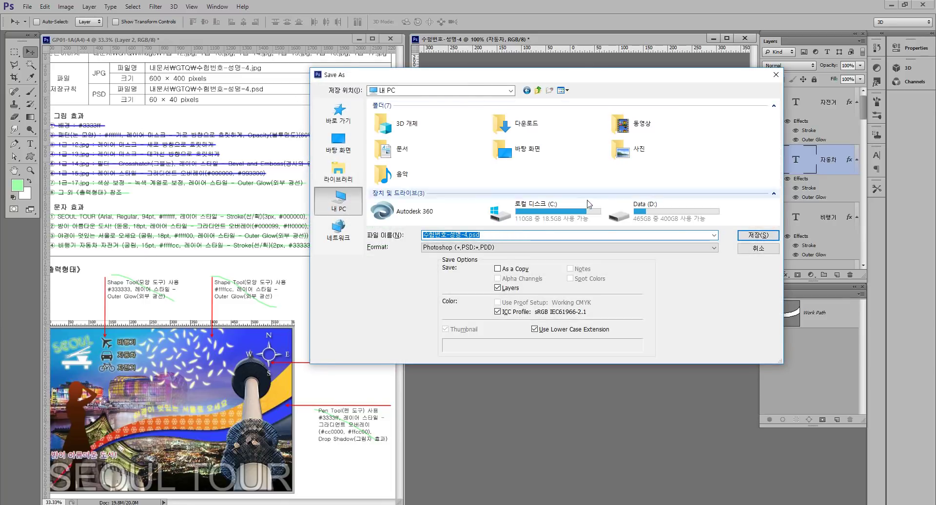
double_click(643, 209)
double_click(415, 116)
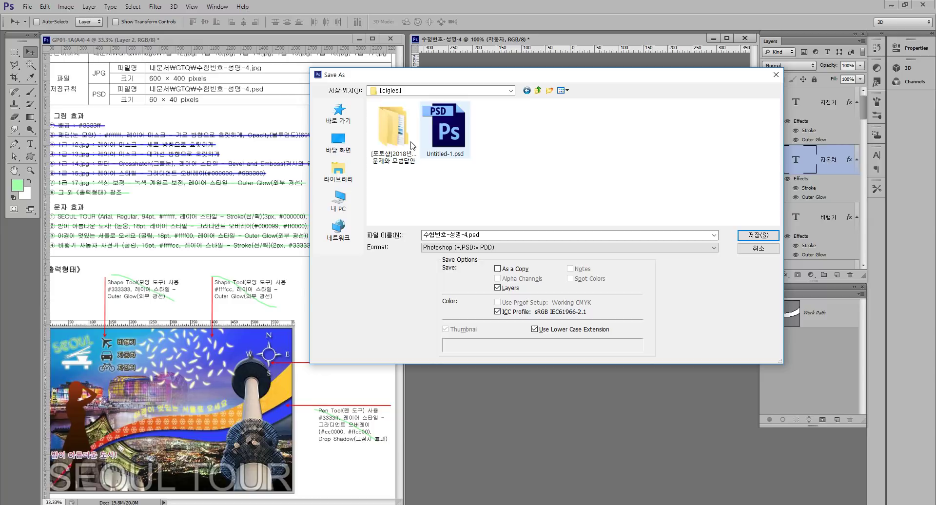
double_click(392, 126)
double_click(394, 128)
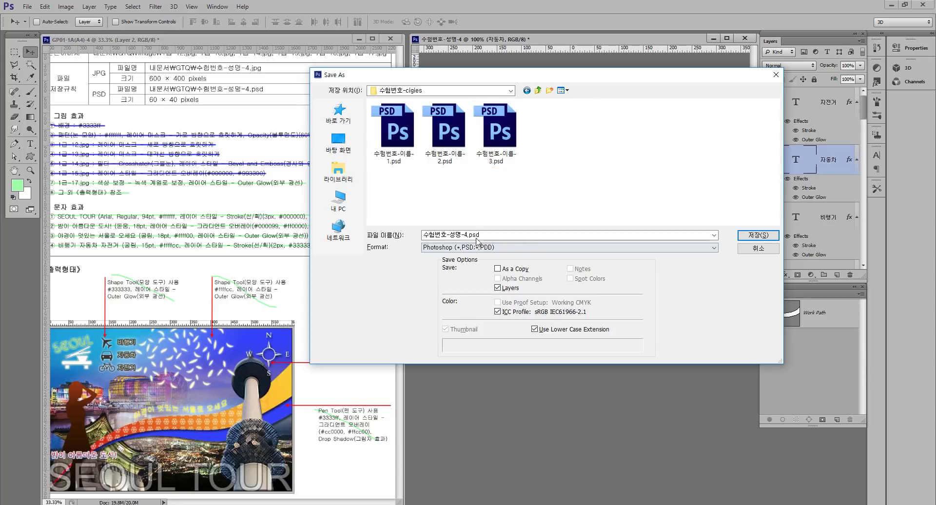
click(754, 237)
click(576, 158)
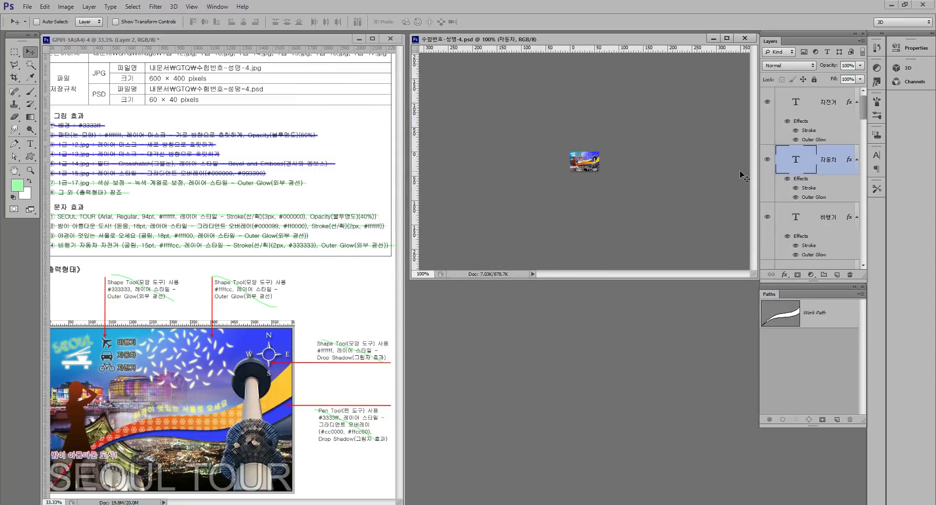